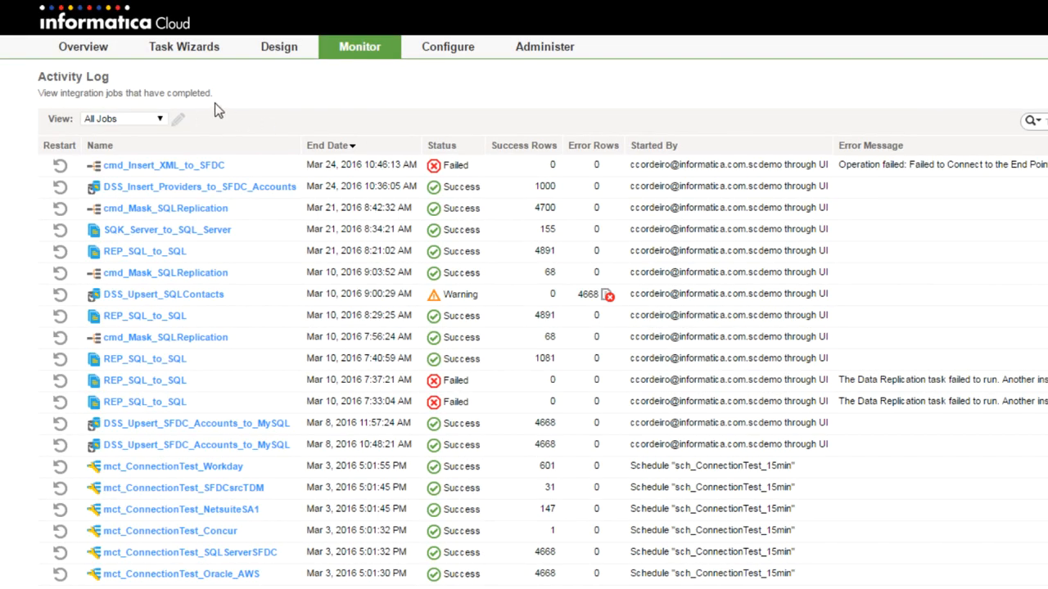
# Switch from the activity log to the Services & Processes designer through the Design menu
pyautogui.moveTo(286, 49)
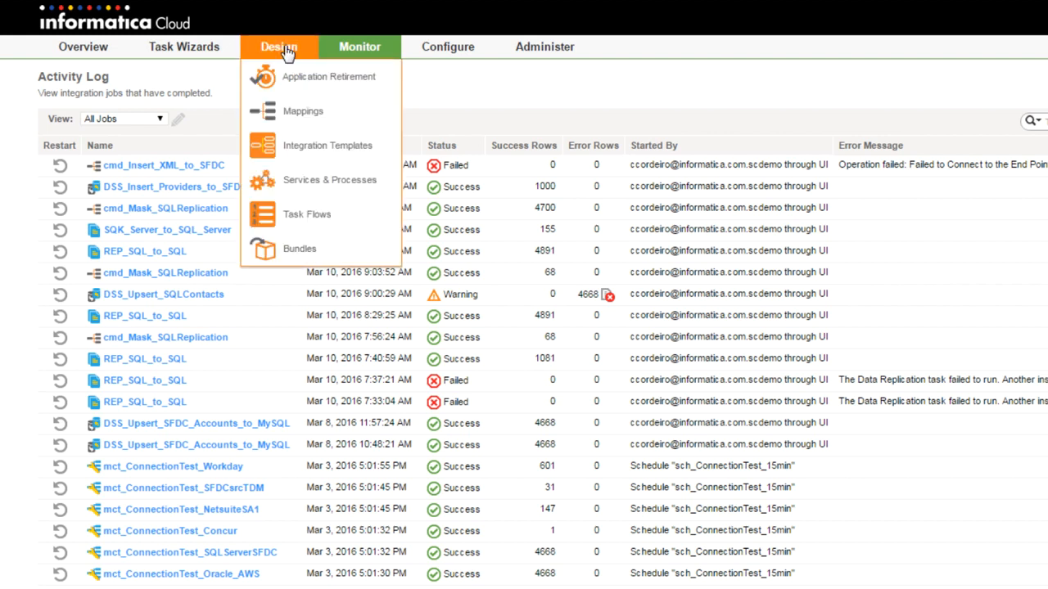
pyautogui.click(339, 185)
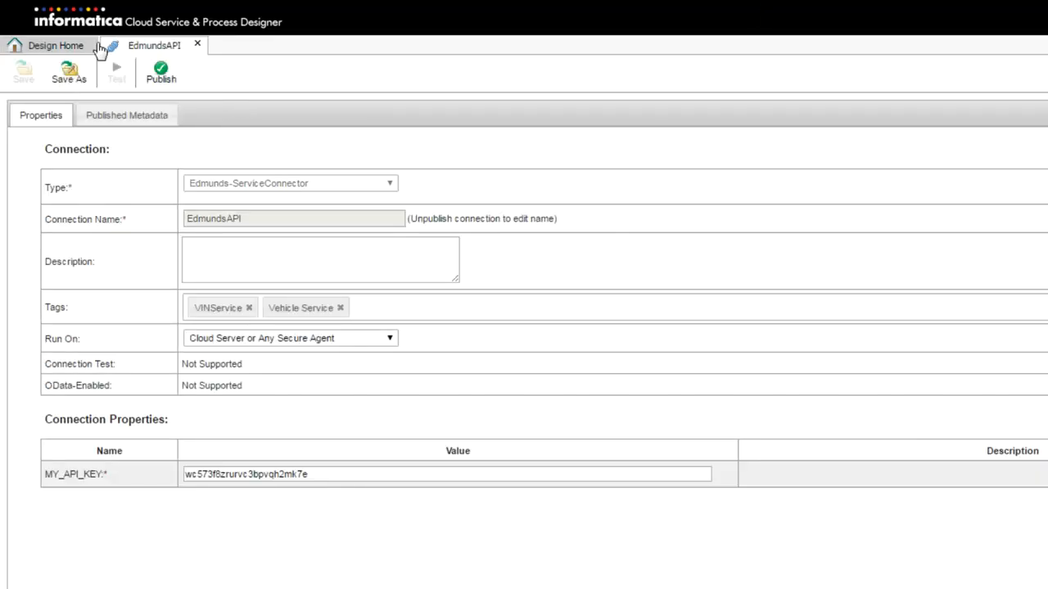
# Return to Design Home and filter the design list by the Vehicle Service (5) tag
pyautogui.click(72, 47)
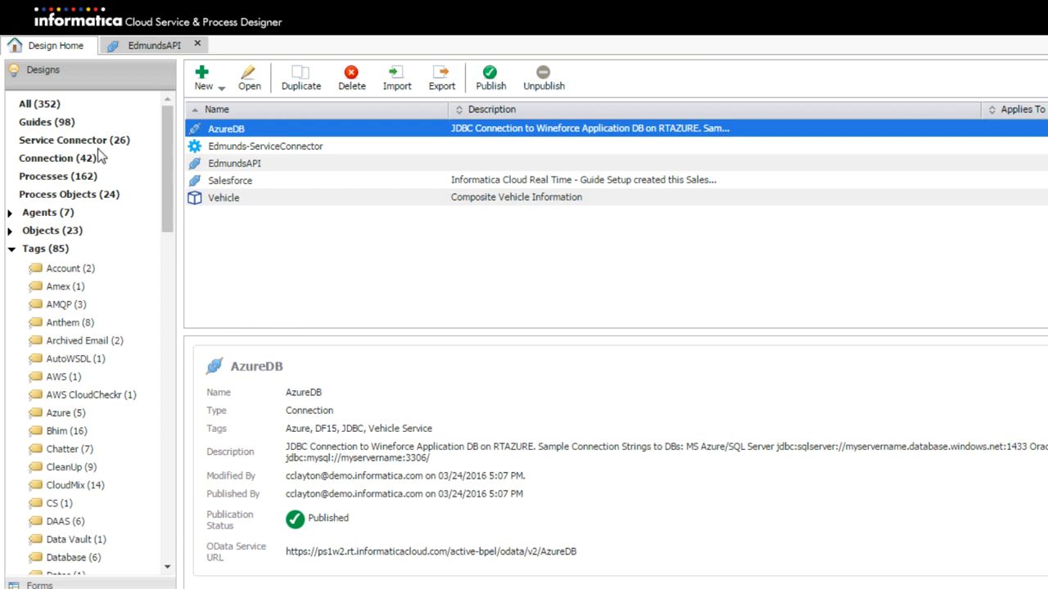
pyautogui.scroll(-6, 93, 166)
pyautogui.scroll(-11, 92, 167)
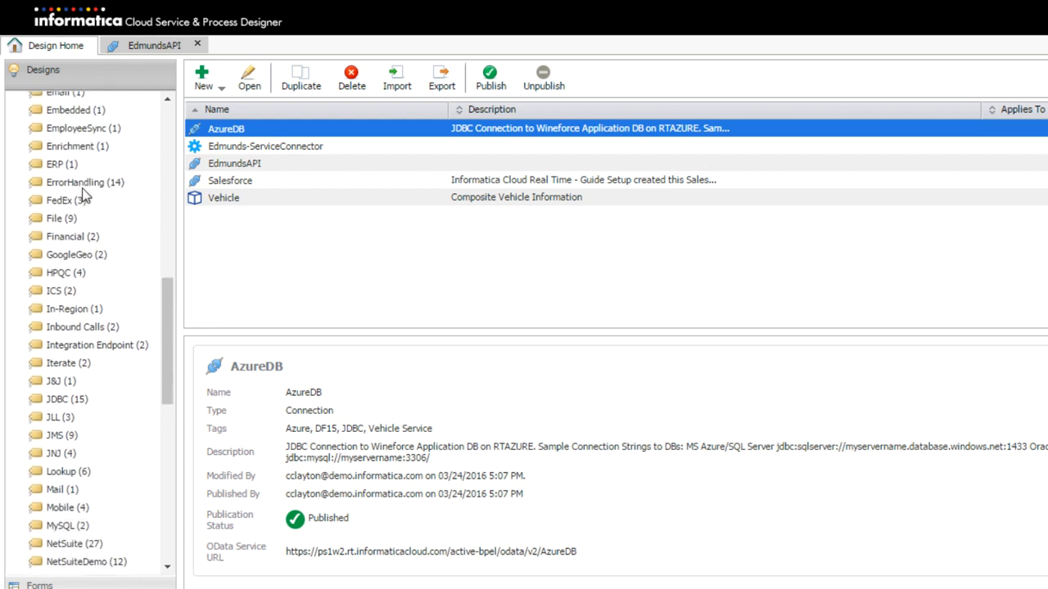
pyautogui.scroll(-5, 87, 292)
pyautogui.click(92, 421)
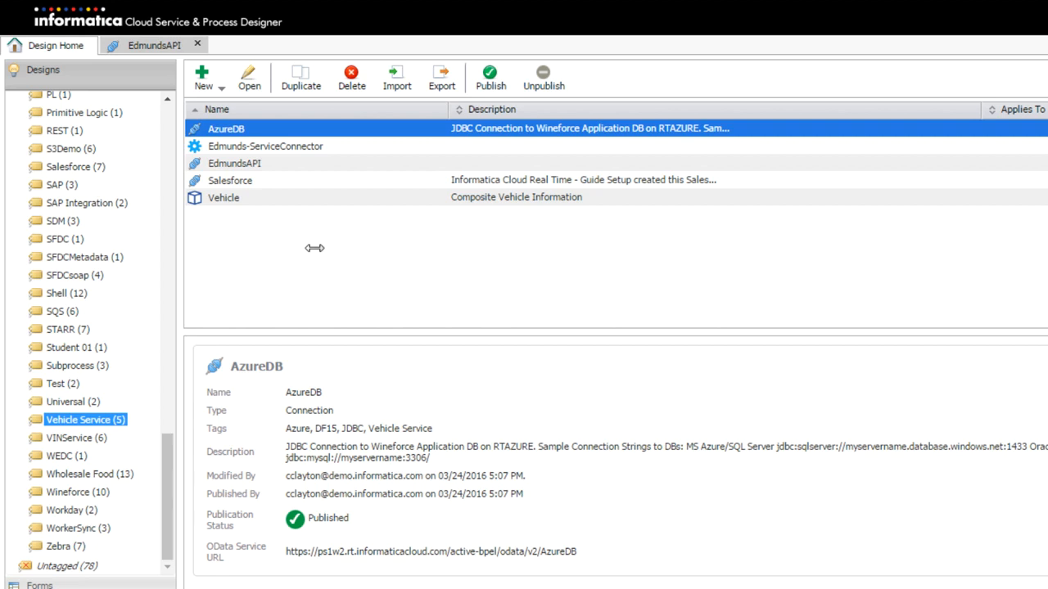
# Inspect AzureDB's properties and page 3 of its published metadata, then go back to Design Home
pyautogui.doubleClick(291, 131)
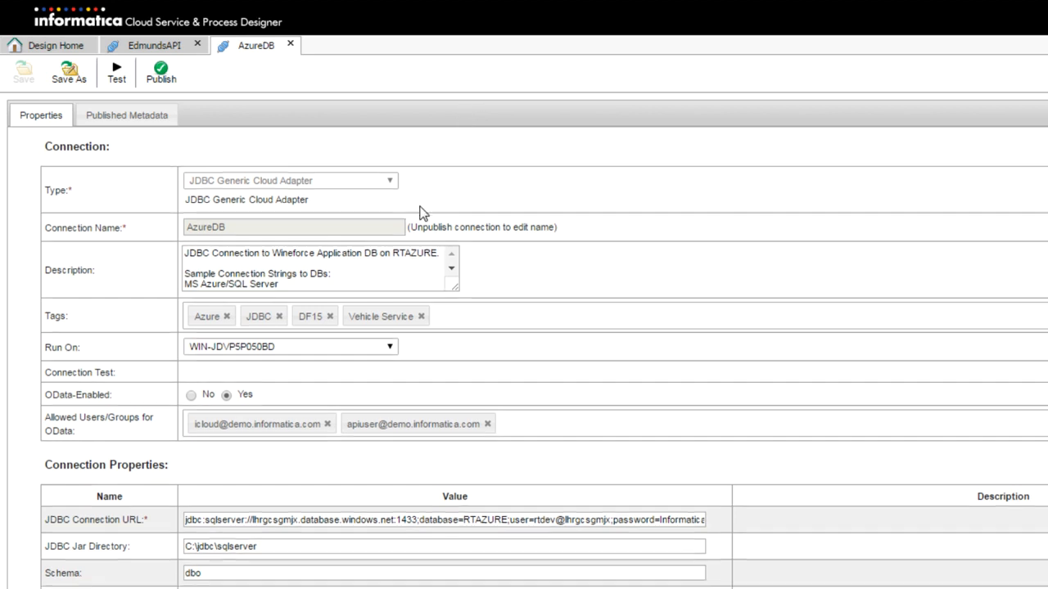
pyautogui.scroll(-1, 257, 409)
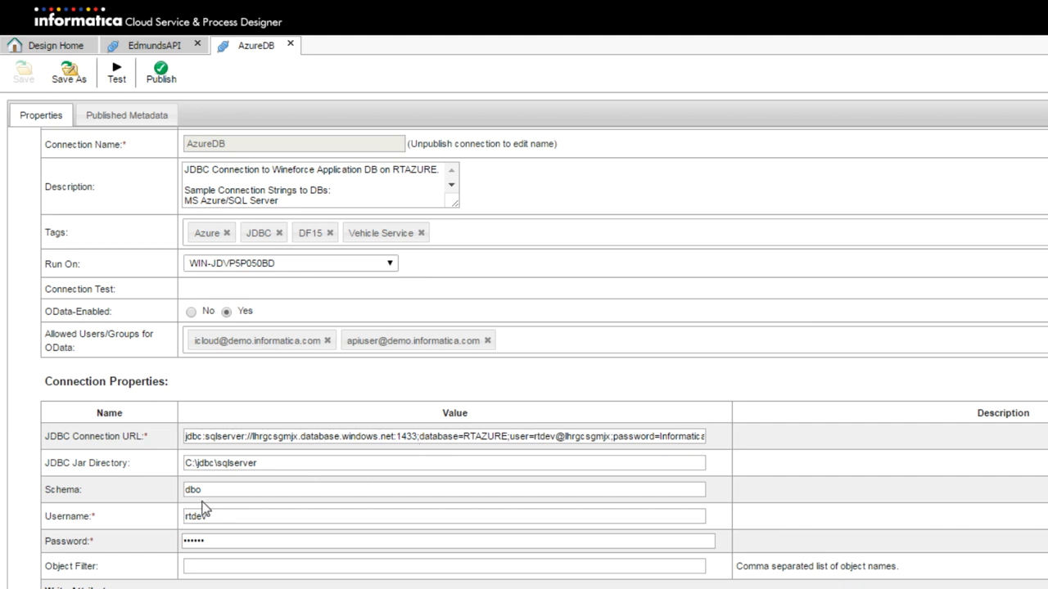
pyautogui.click(149, 119)
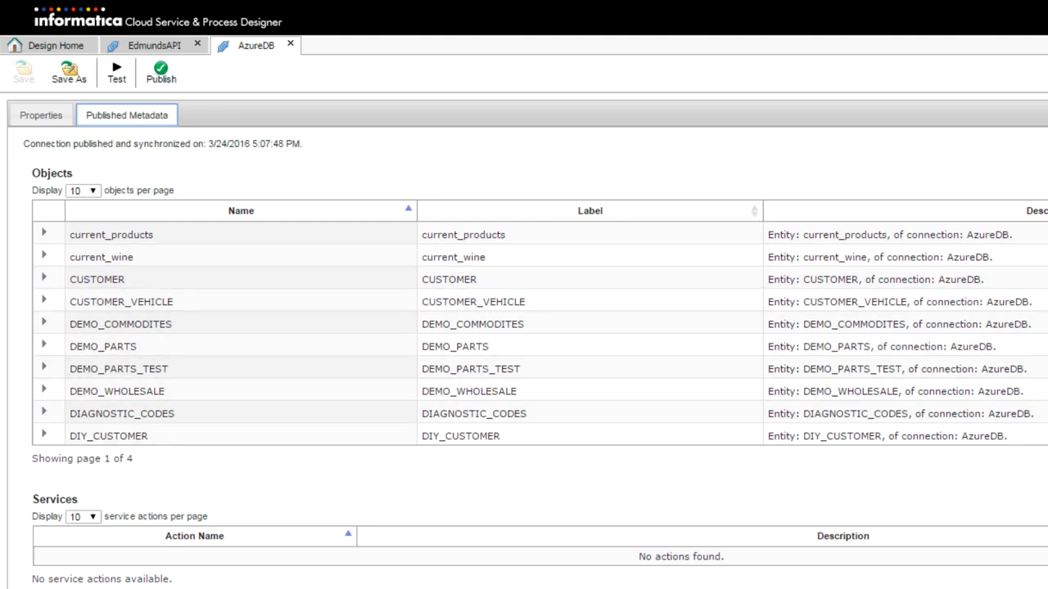
pyautogui.click(1047, 459)
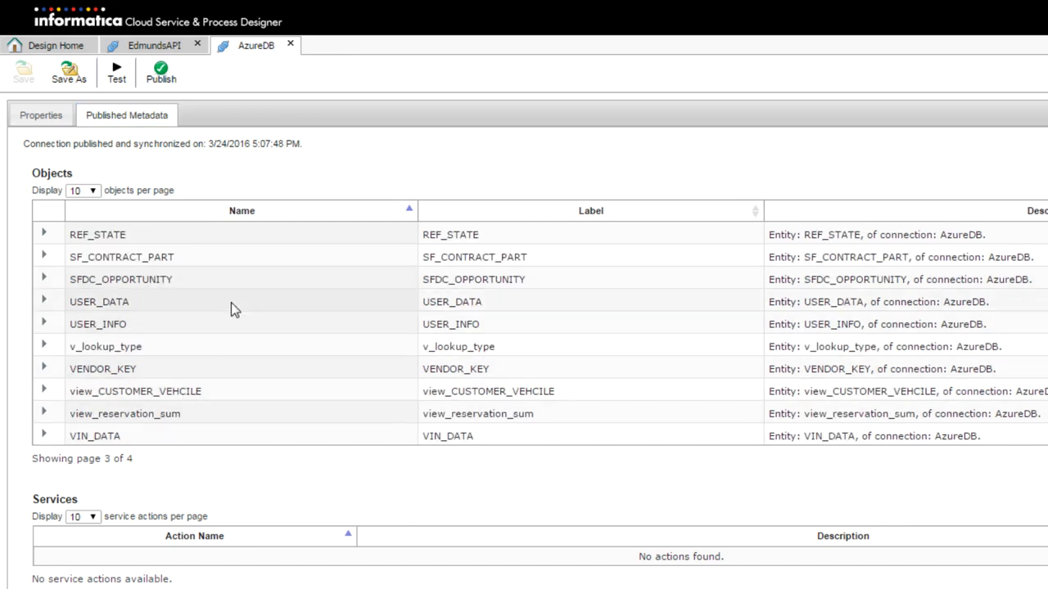
pyautogui.click(49, 47)
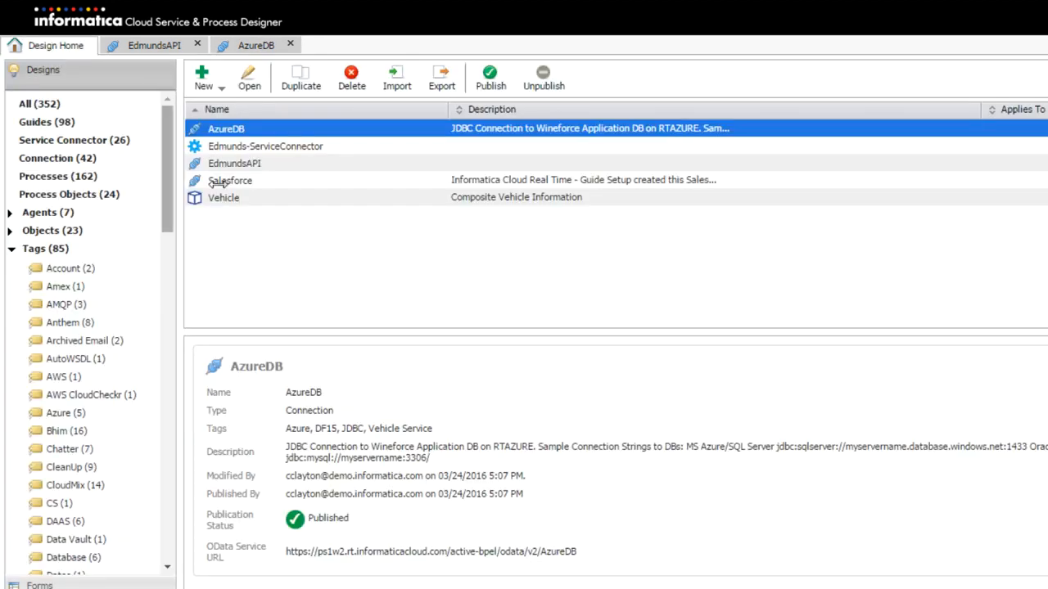
# Review Get Vehicle by VIN's VehicleID input and {$VehicleID} URL binding, then test it successfully
pyautogui.doubleClick(277, 145)
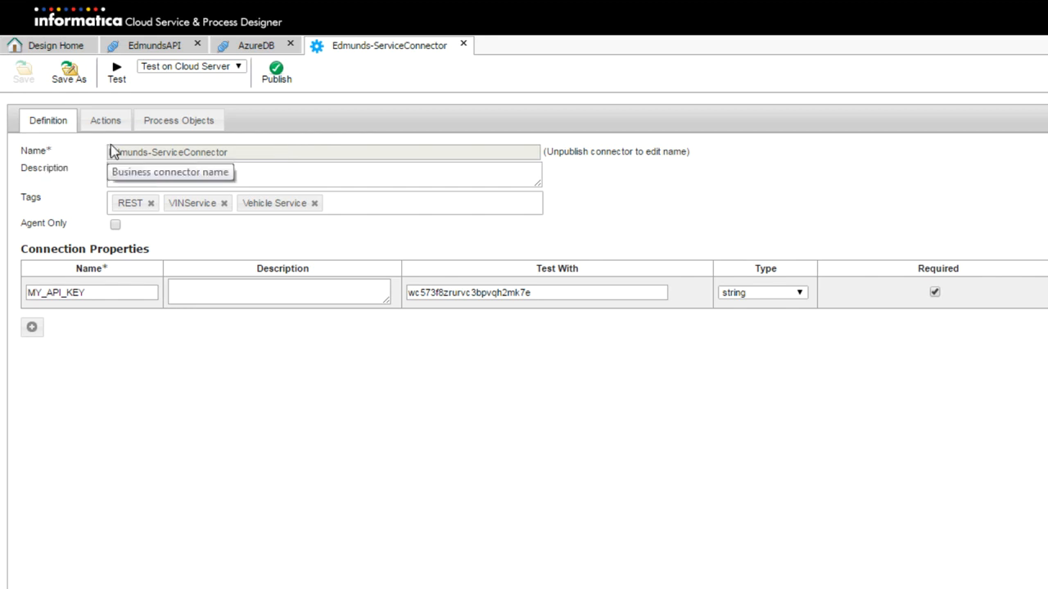
pyautogui.click(105, 122)
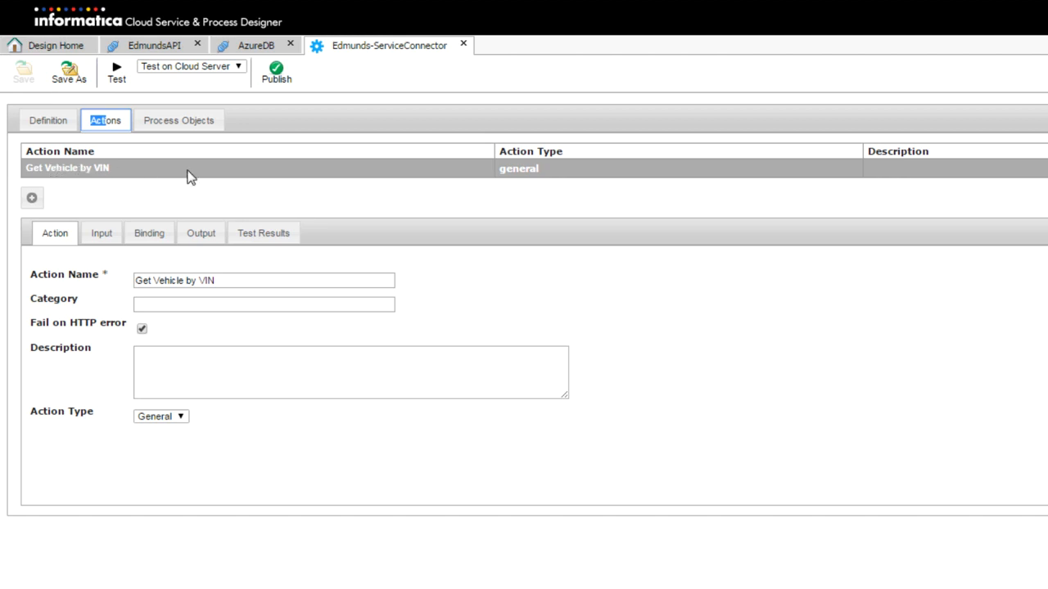
pyautogui.click(101, 234)
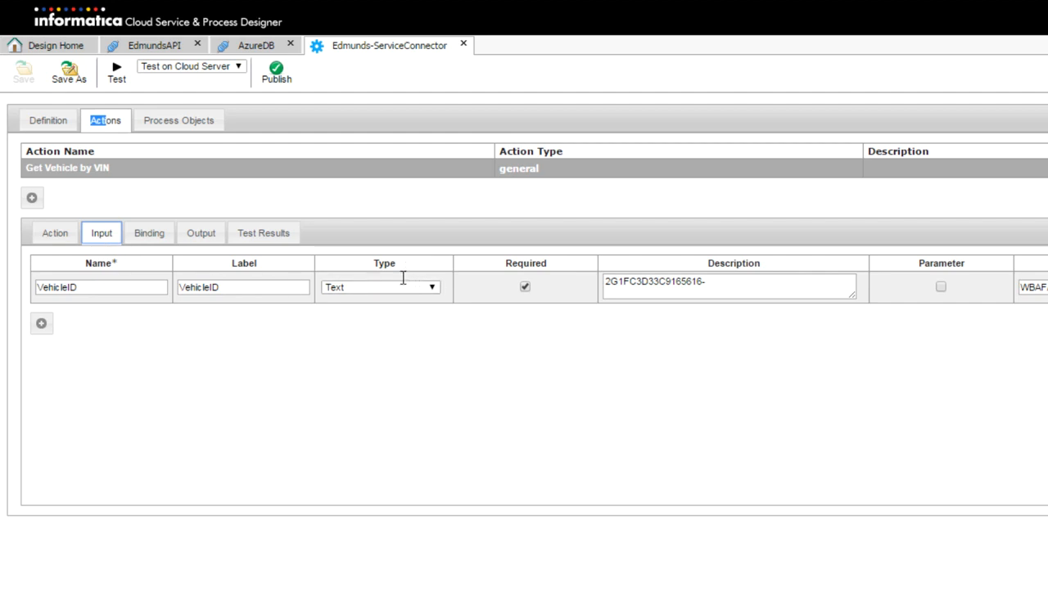
pyautogui.click(152, 238)
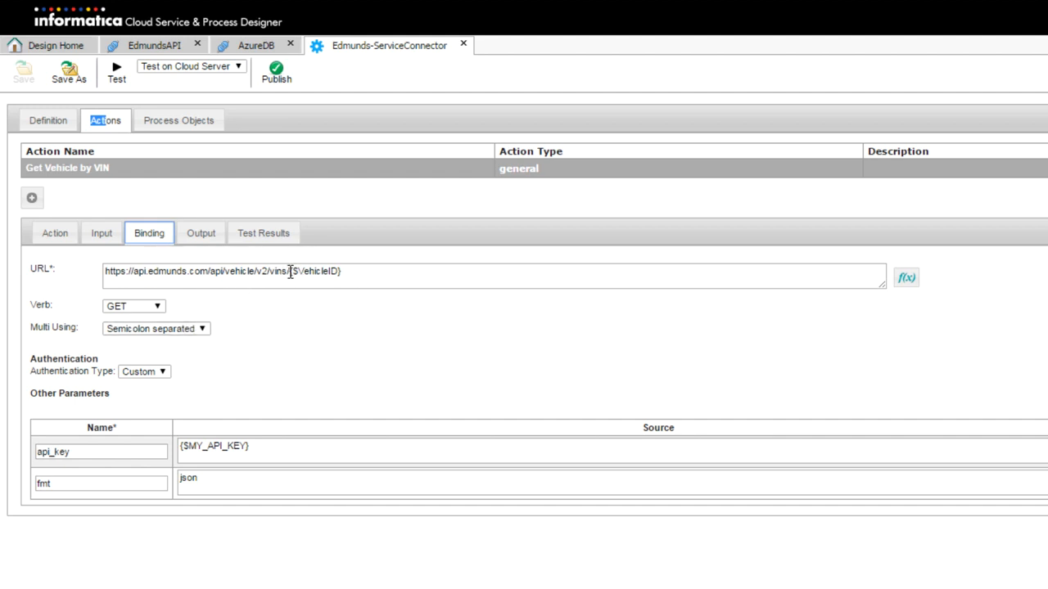
pyautogui.moveTo(290, 272); pyautogui.dragTo(377, 276)
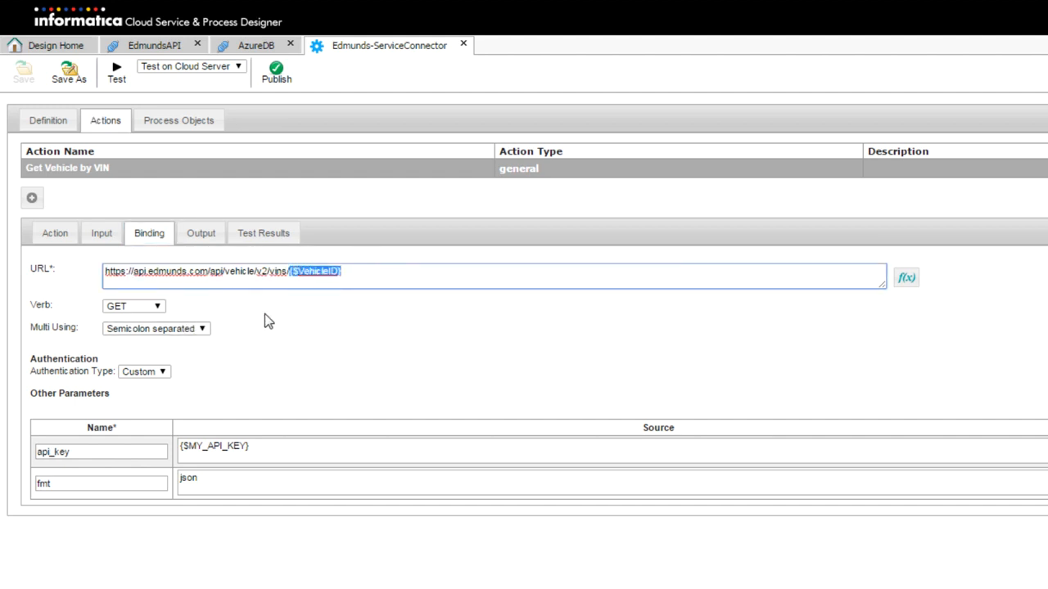
pyautogui.click(297, 329)
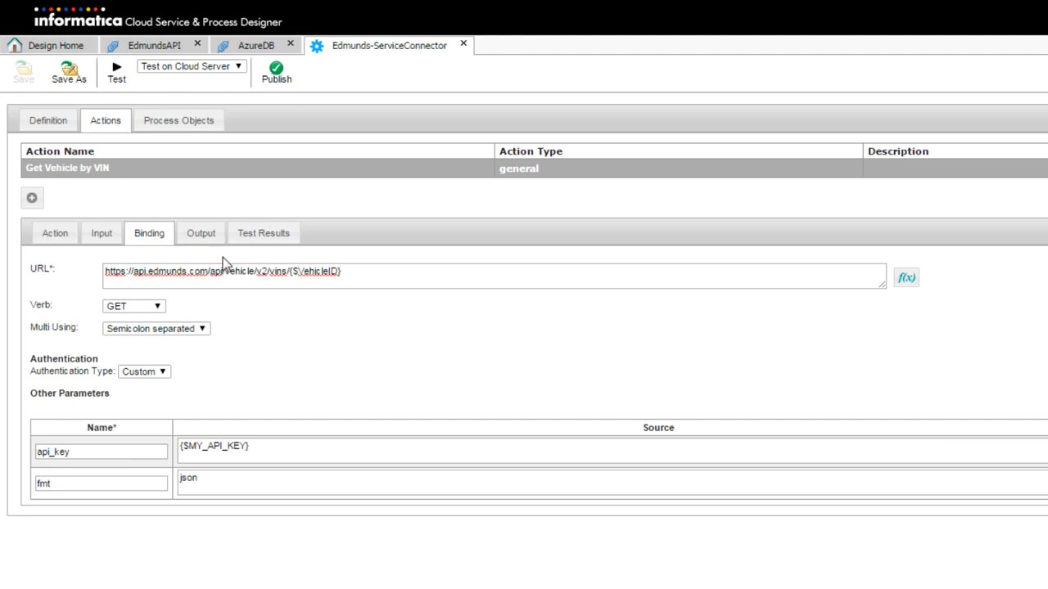
pyautogui.click(116, 72)
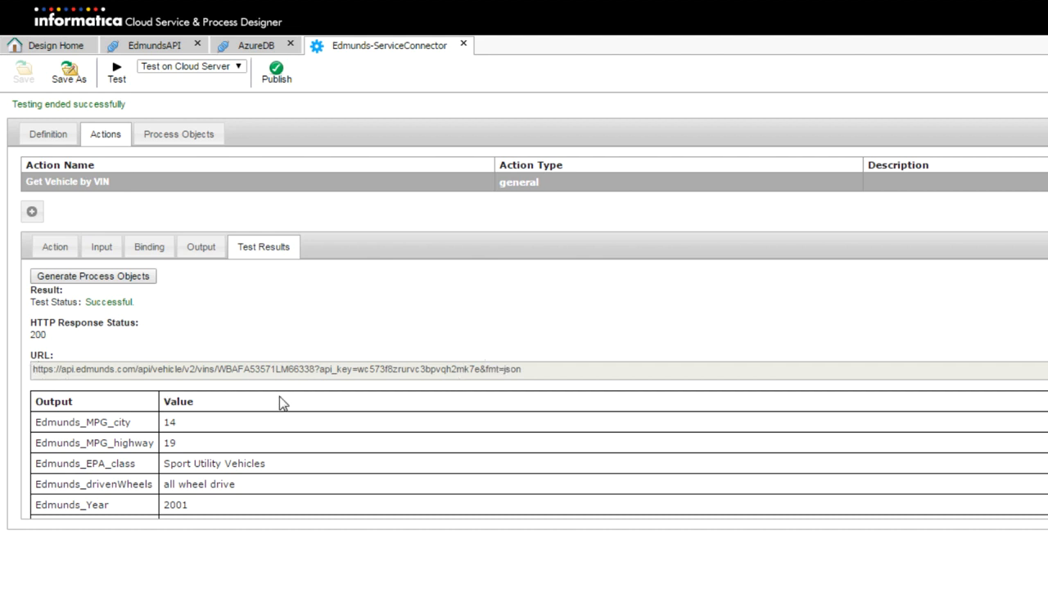
# Check the 2001 BMW X5 SUV test results and output mappings, then return to Design Home
pyautogui.scroll(-10, 279, 397)
pyautogui.scroll(-5, 282, 397)
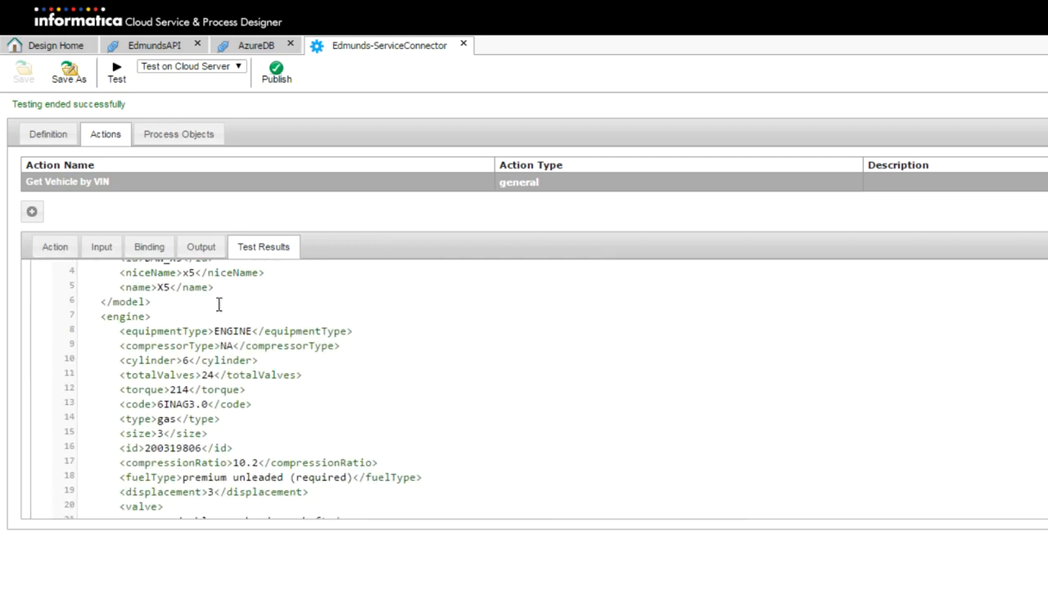
pyautogui.click(207, 247)
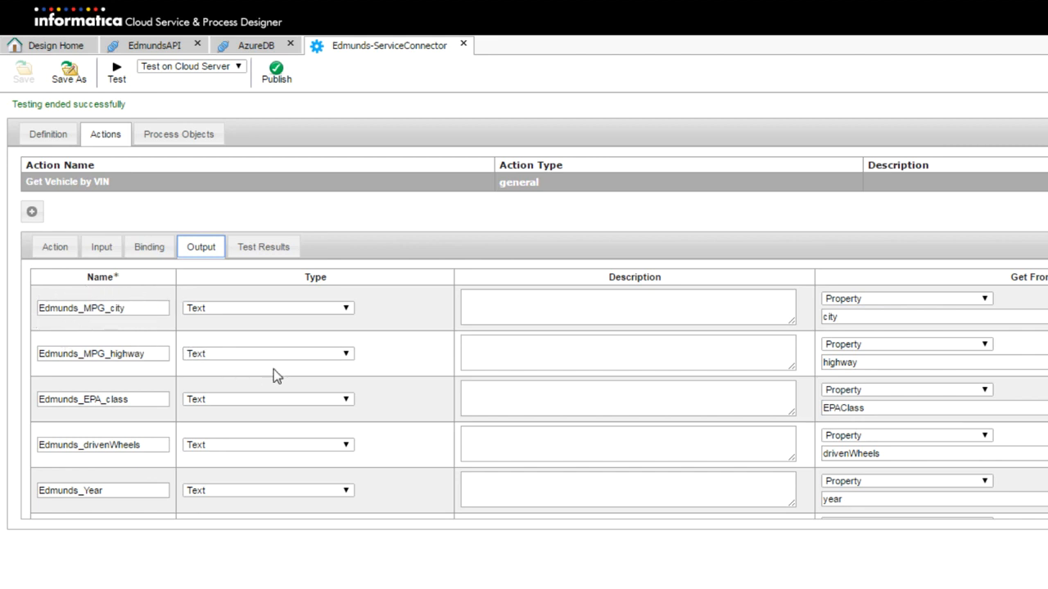
pyautogui.scroll(-3, 293, 367)
pyautogui.scroll(-1, 374, 376)
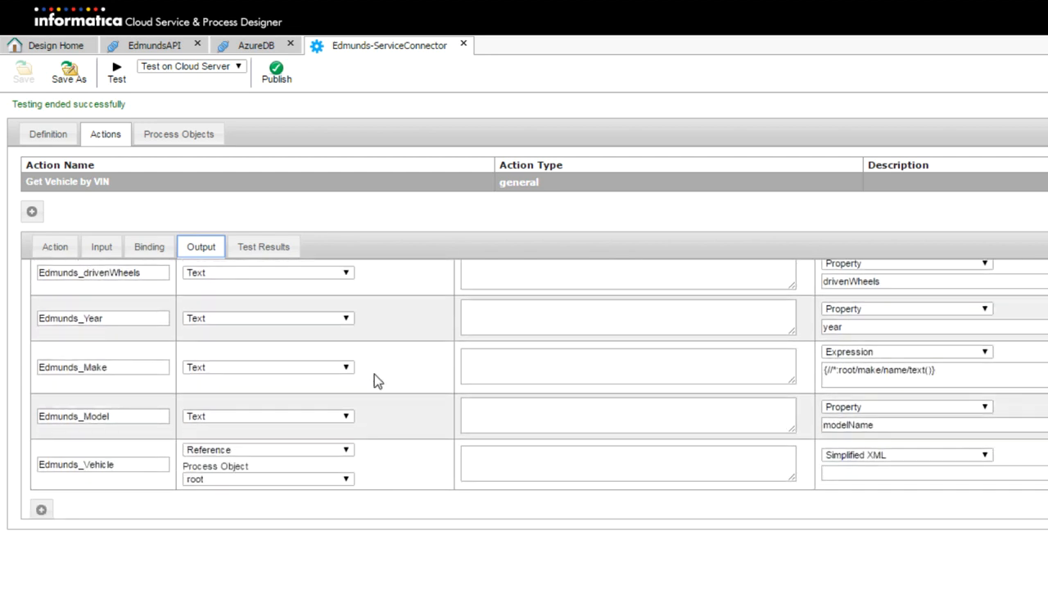
pyautogui.click(262, 248)
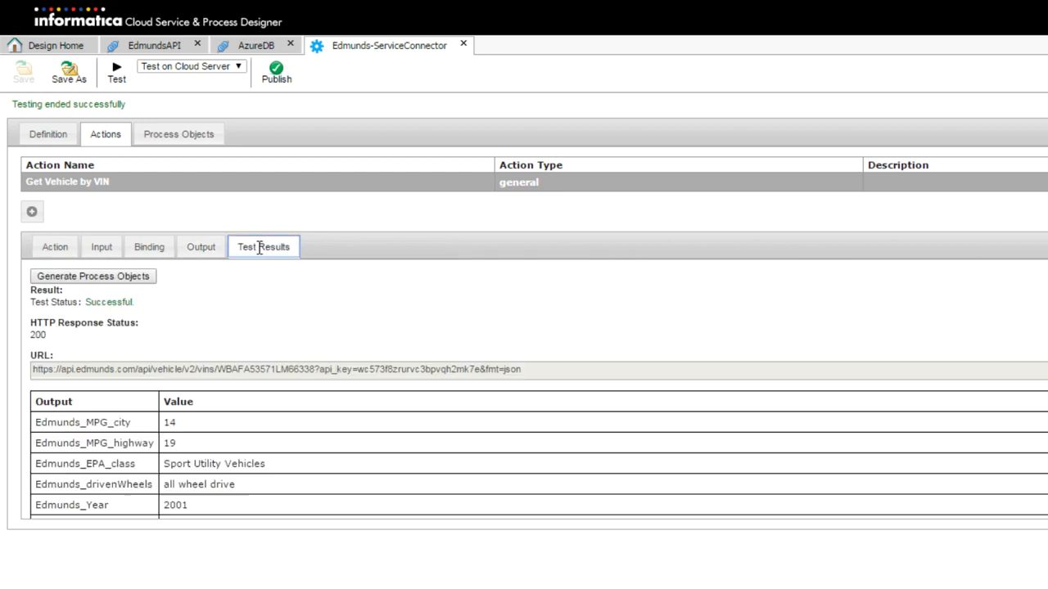
pyautogui.scroll(-4, 290, 338)
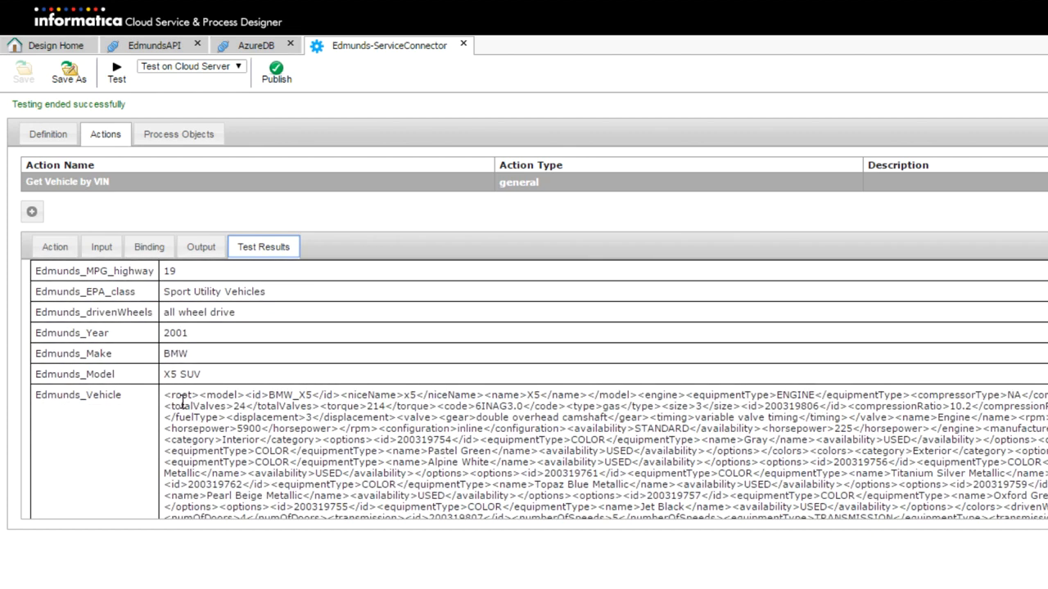
pyautogui.click(63, 45)
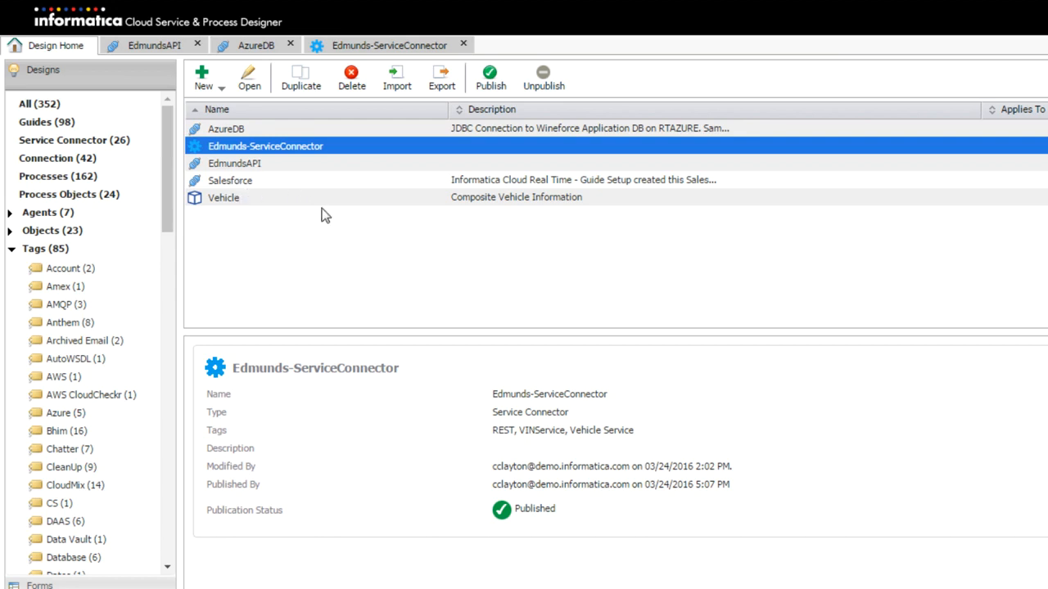
# Inspect the Vehicle process object's ten Text fields, VIN through AccountSupervisor, then return home
pyautogui.doubleClick(234, 201)
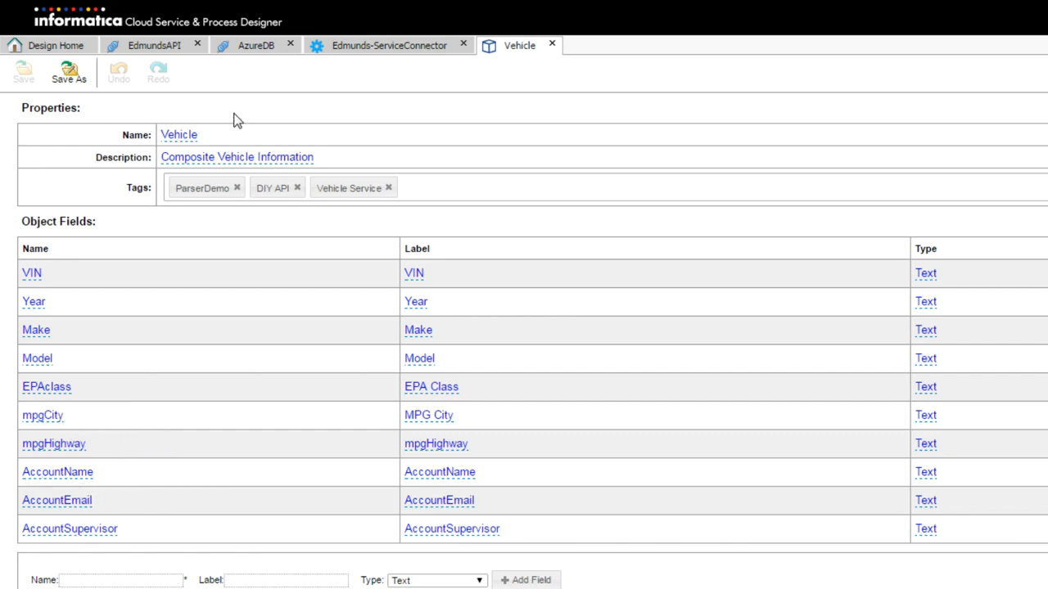
pyautogui.click(80, 50)
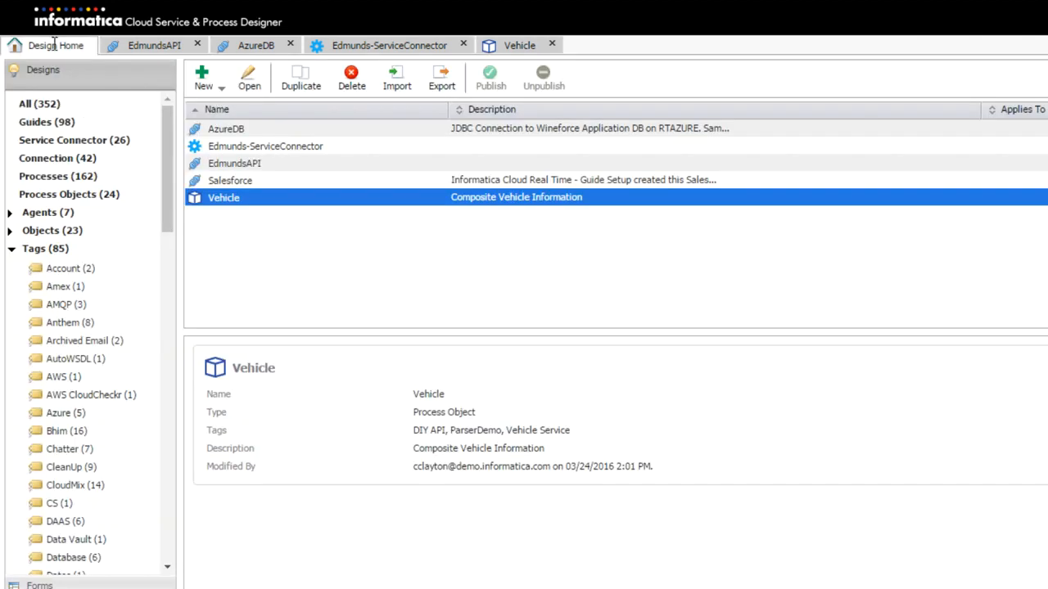
# Create a new process DIYVehicleService described as 'A Composite Data Service for VIN's'
pyautogui.click(221, 86)
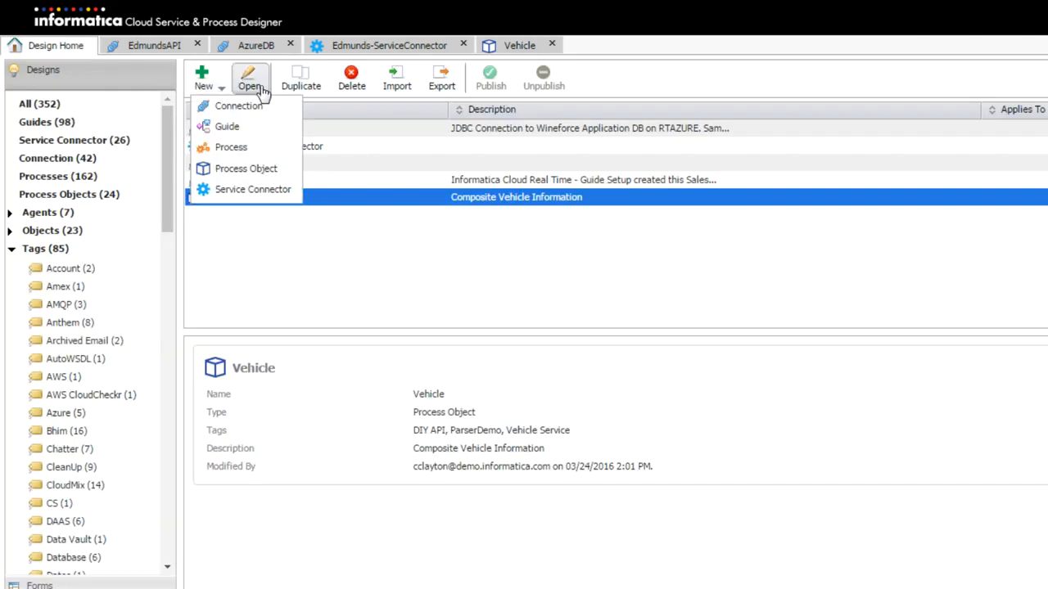
pyautogui.click(231, 148)
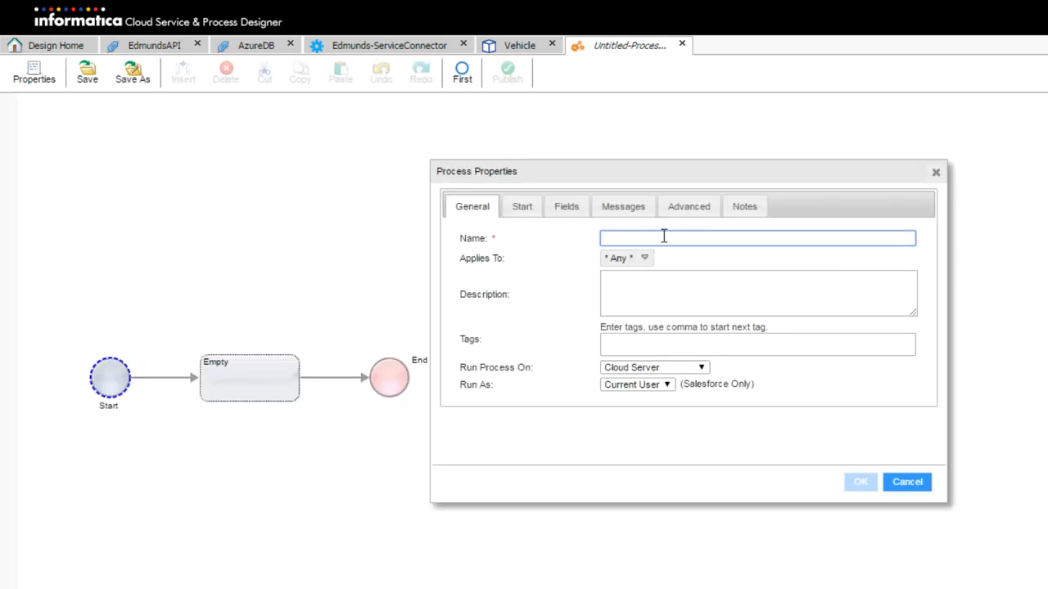
pyautogui.write('DIYVehicleService')
pyautogui.click(683, 291)
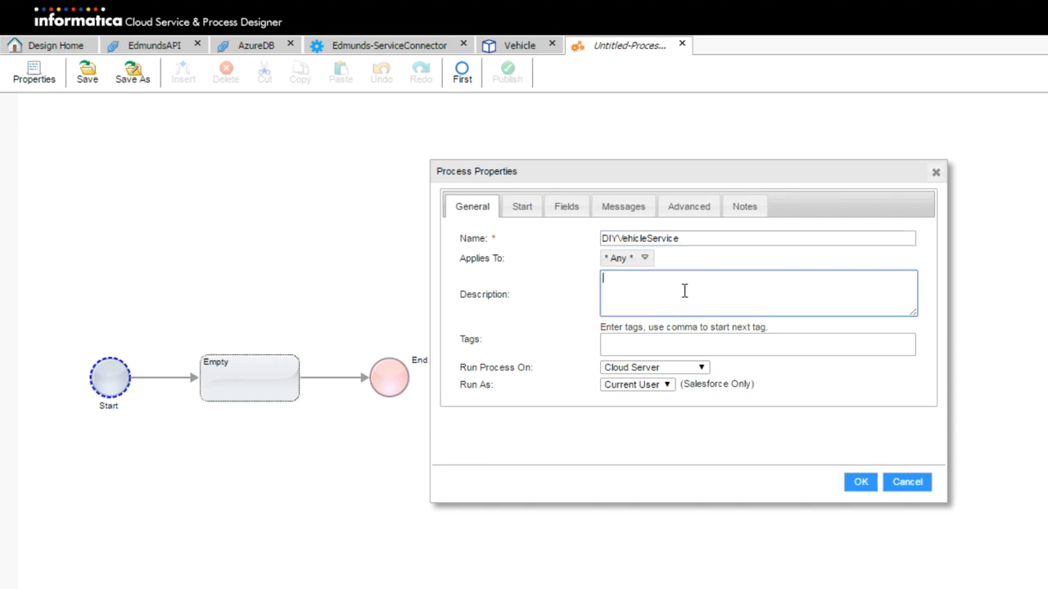
pyautogui.write("A Composite Data Service for VIN's")
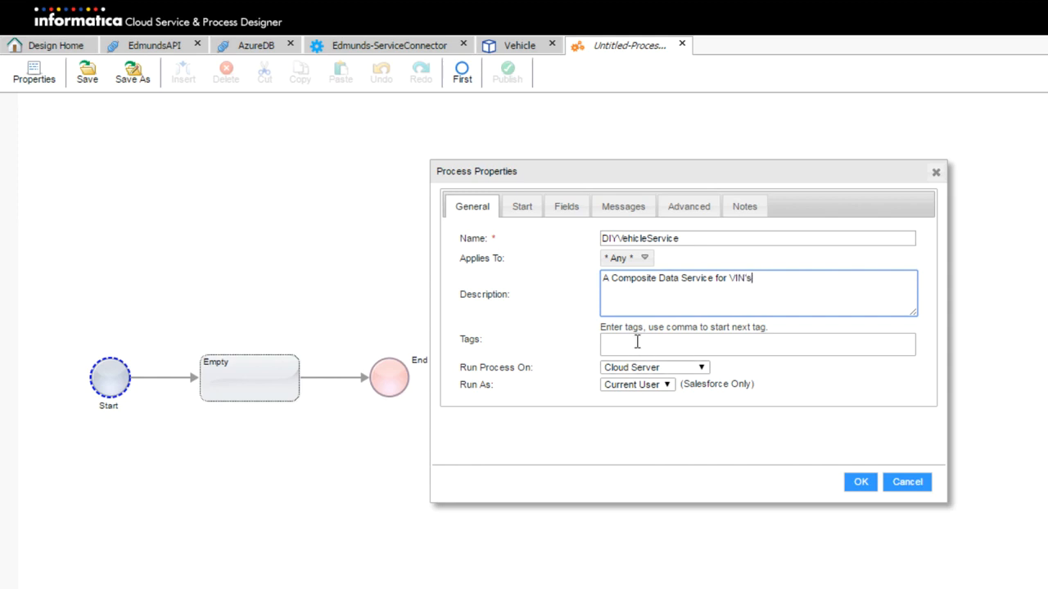
# Tag the process Vehicle Service and bring up its Start event settings
pyautogui.click(637, 346)
pyautogui.write('Veh')
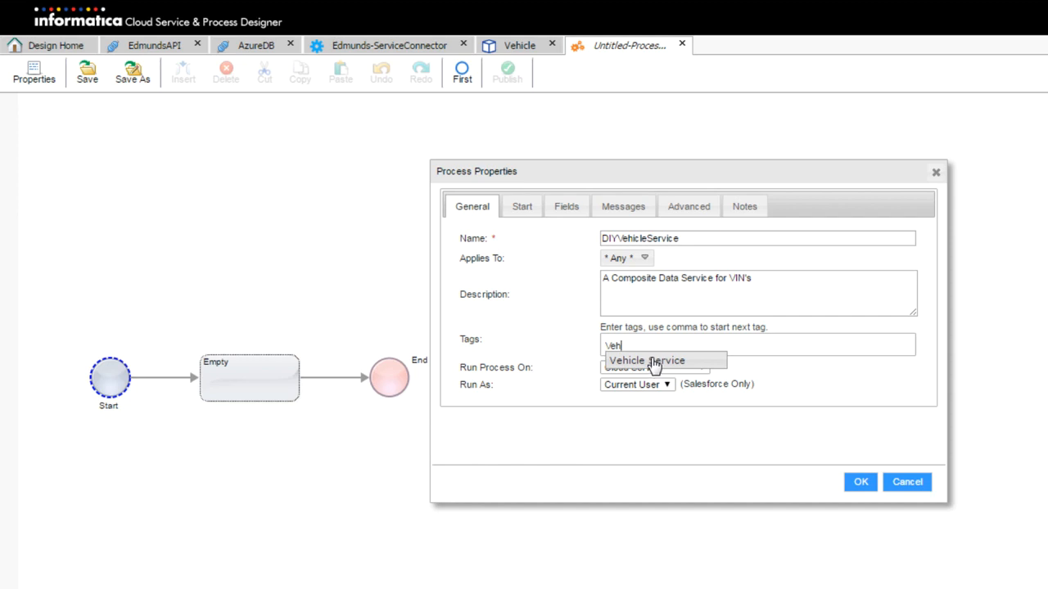
pyautogui.click(653, 362)
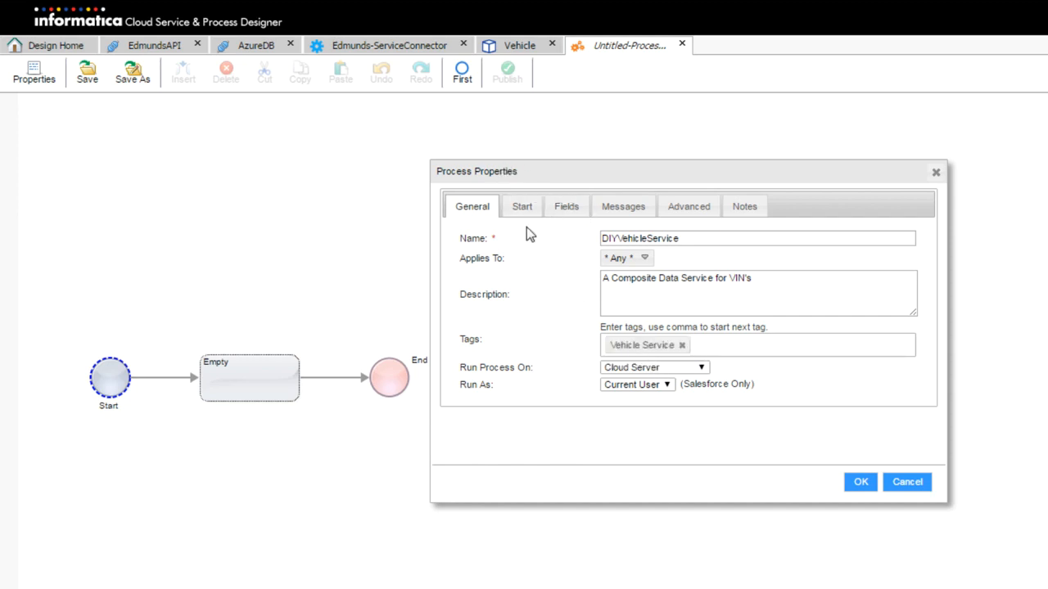
pyautogui.click(517, 207)
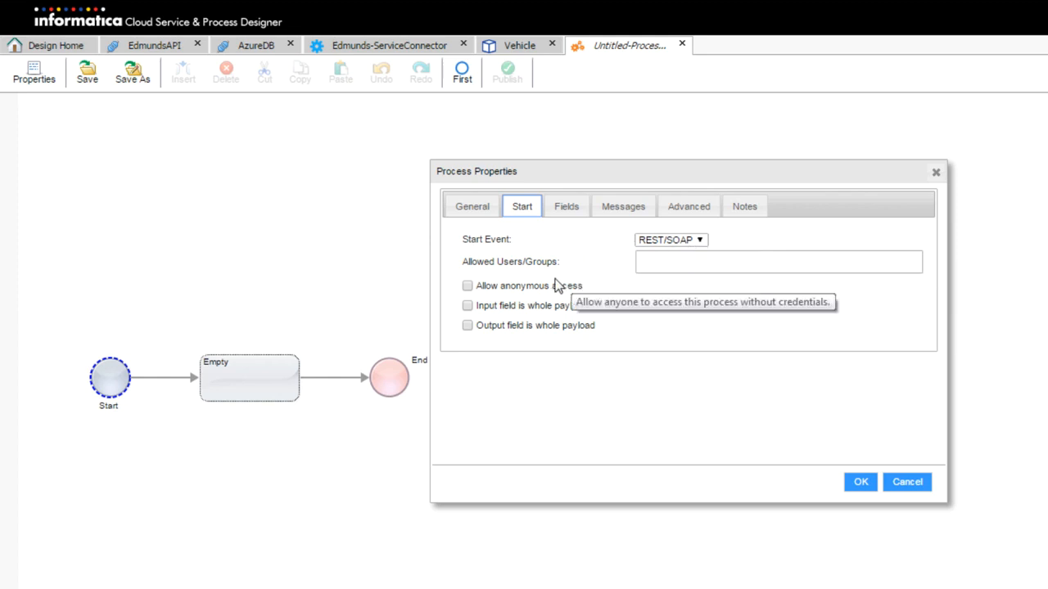
# Allow anonymous access and add an input field named in_VIN
pyautogui.click(466, 287)
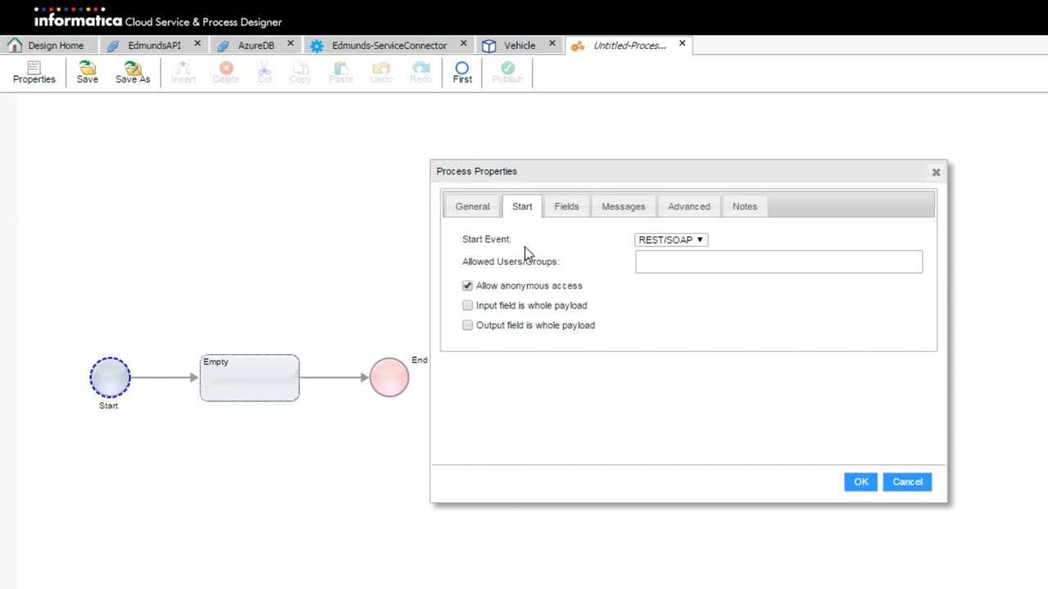
pyautogui.click(569, 210)
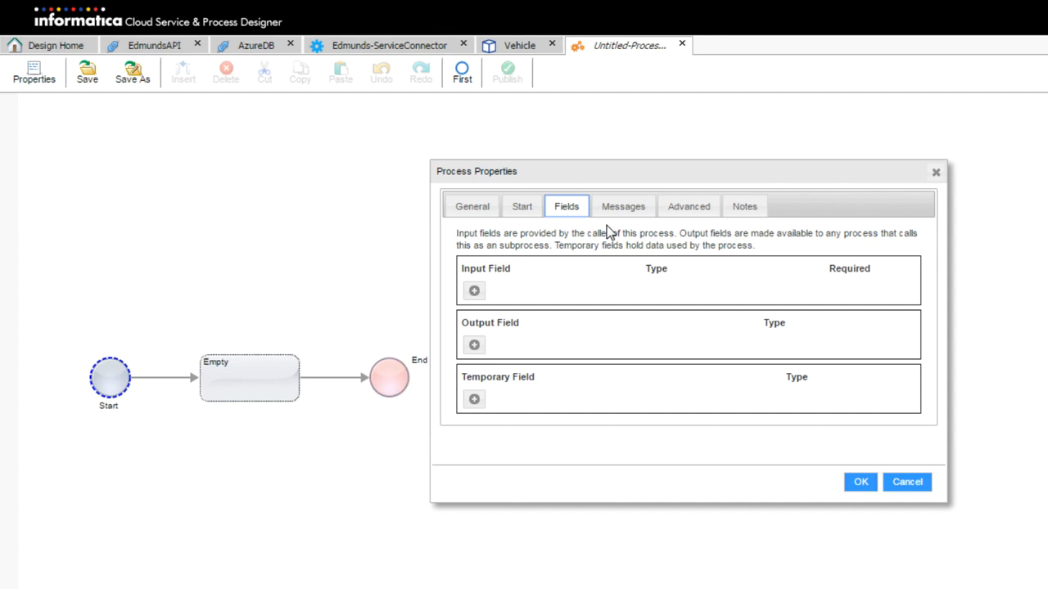
pyautogui.click(475, 293)
pyautogui.moveTo(519, 289); pyautogui.dragTo(378, 298)
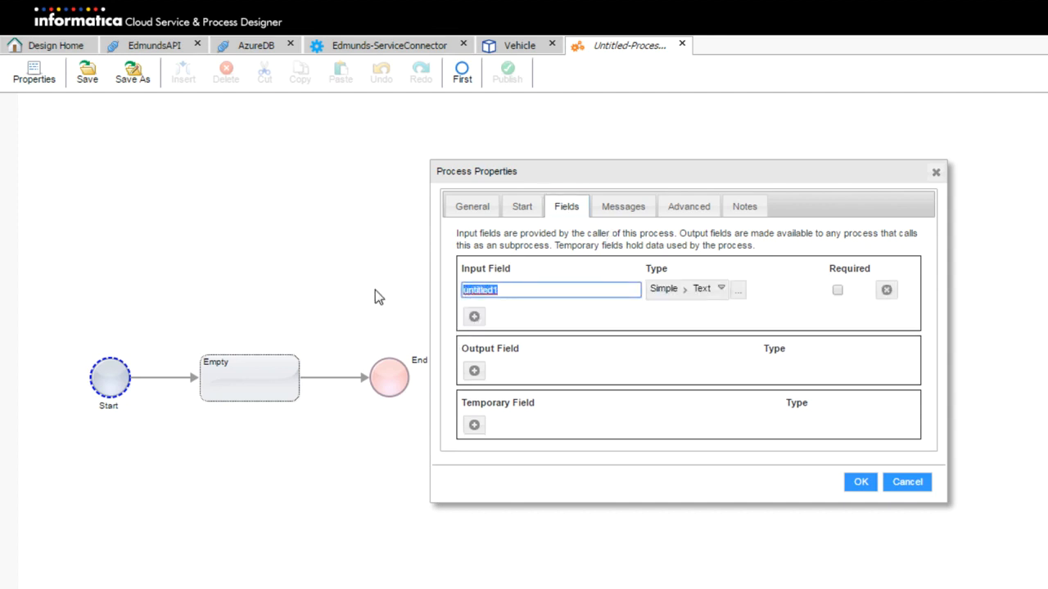
pyautogui.write('in_VIN')
# Add output field out_Vehicle_Data typed as the Vehicle process object
pyautogui.click(474, 372)
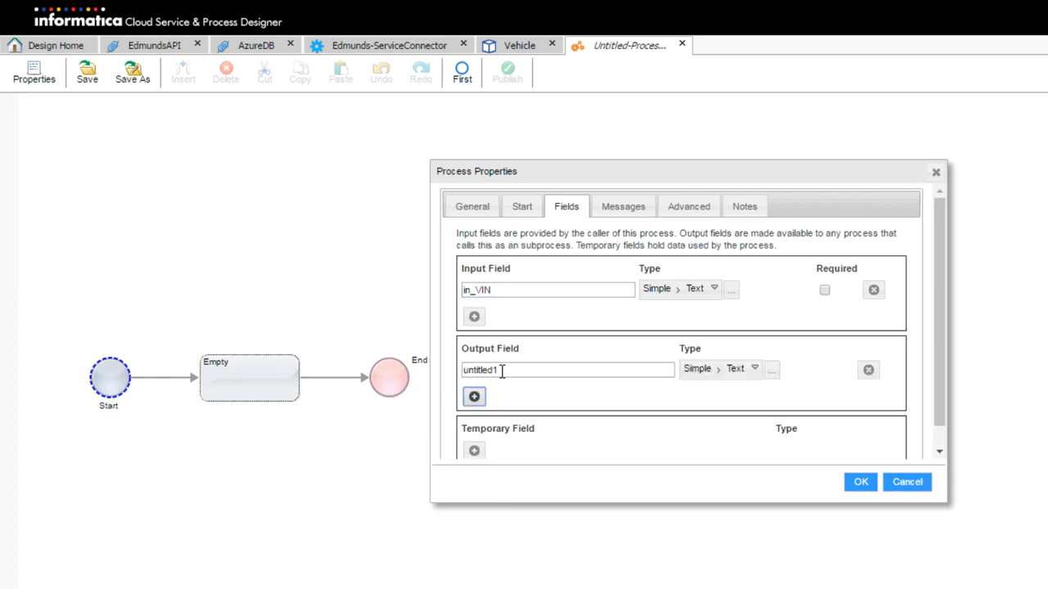
pyautogui.doubleClick(536, 369)
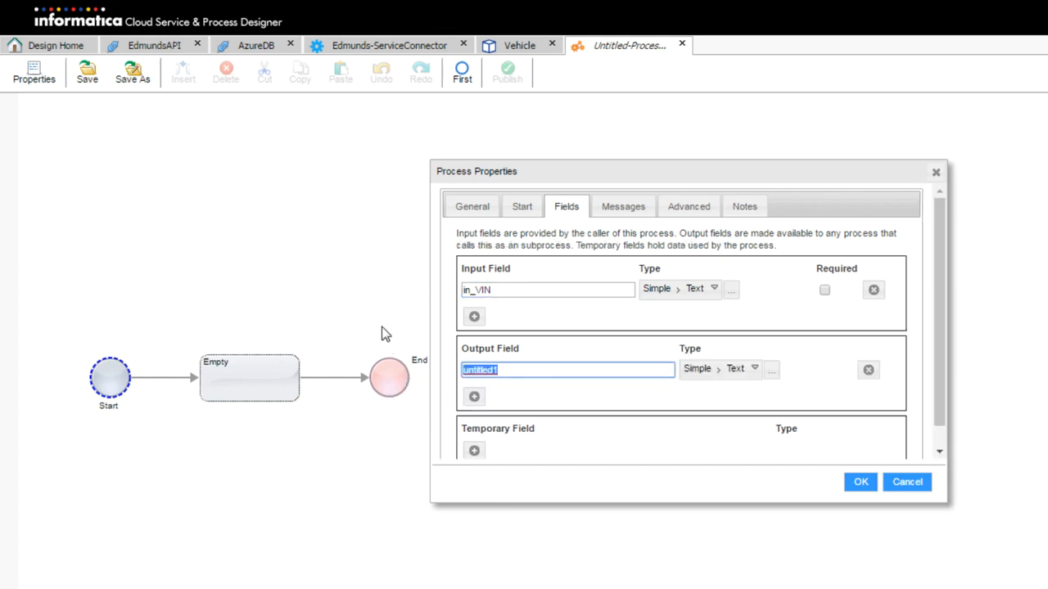
pyautogui.write('out_')
pyautogui.write('Vehc')
pyautogui.write('i')
pyautogui.press('BackSpace')
pyautogui.press('BackSpace')
pyautogui.write('ic')
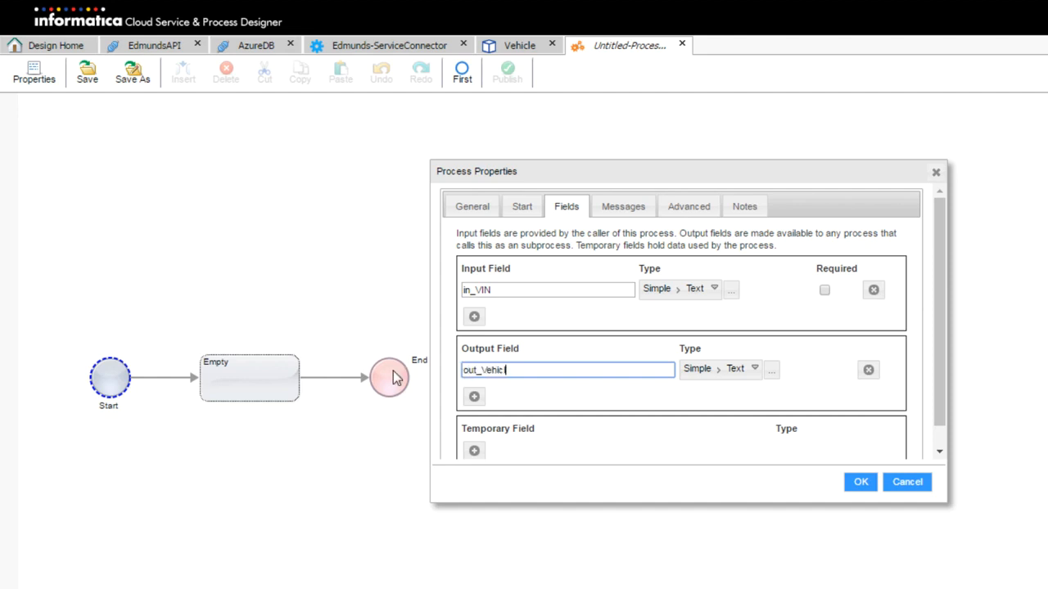
pyautogui.write('le_Data')
pyautogui.click(735, 370)
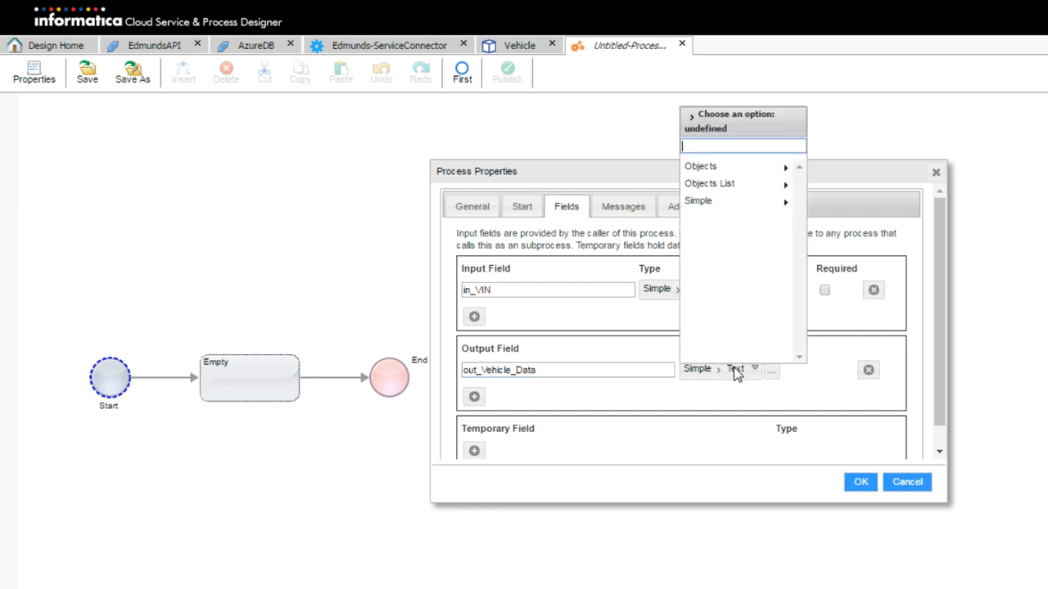
pyautogui.click(744, 170)
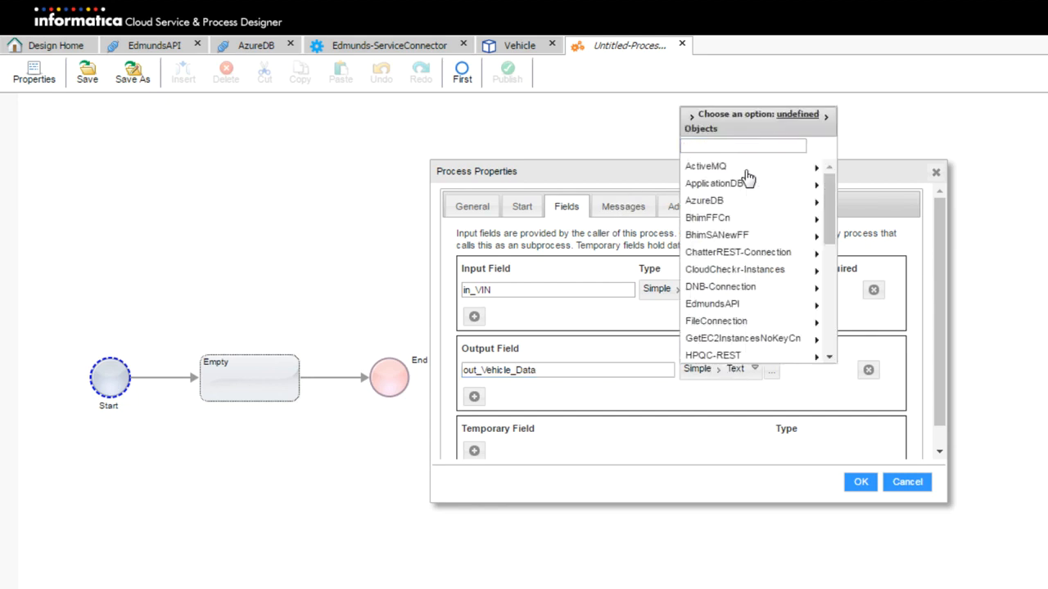
pyautogui.scroll(-5, 749, 250)
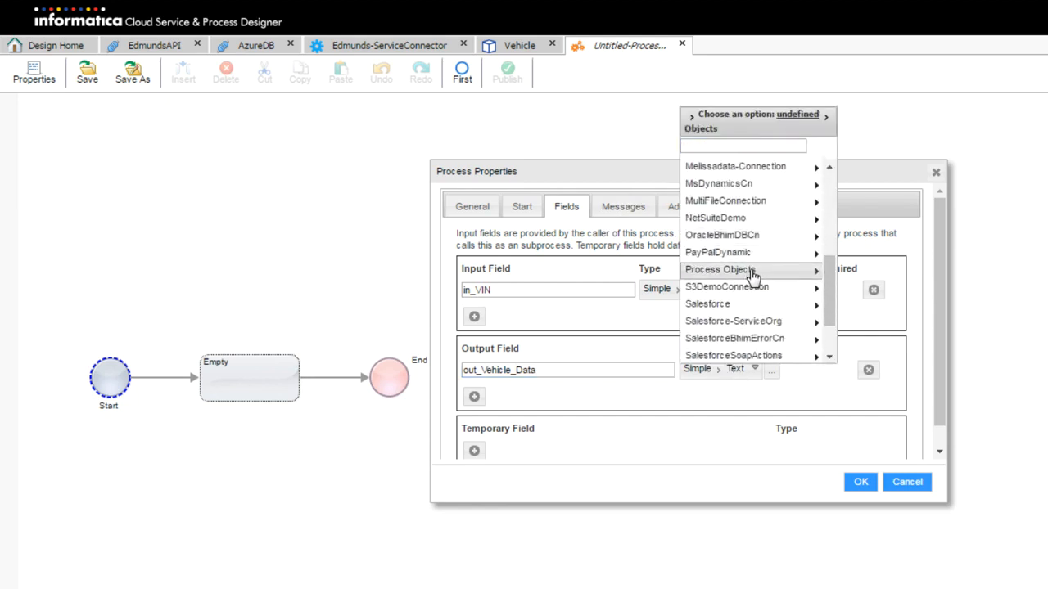
pyautogui.click(750, 271)
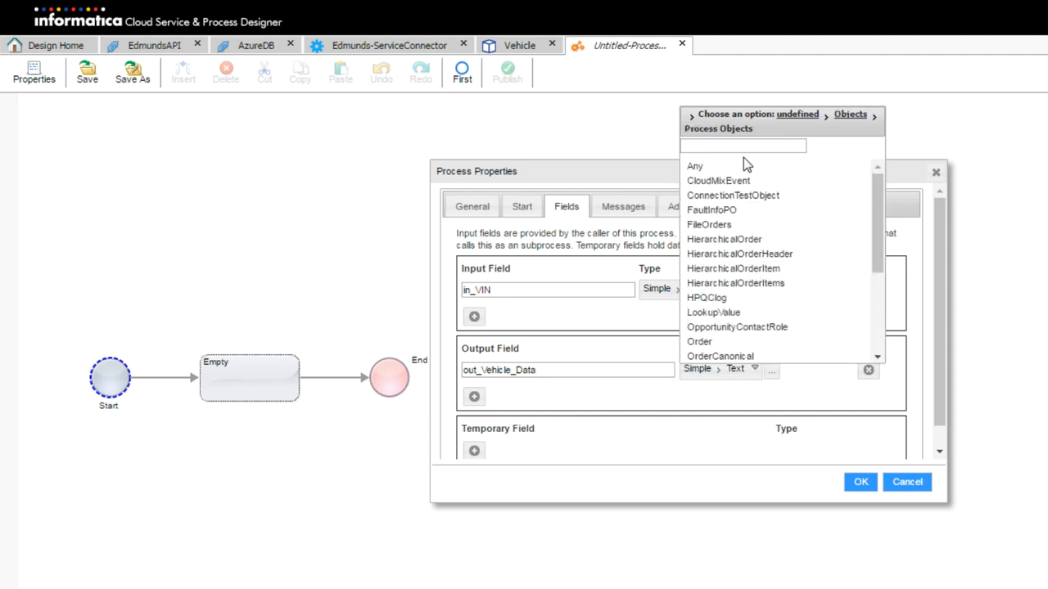
pyautogui.scroll(-5, 696, 270)
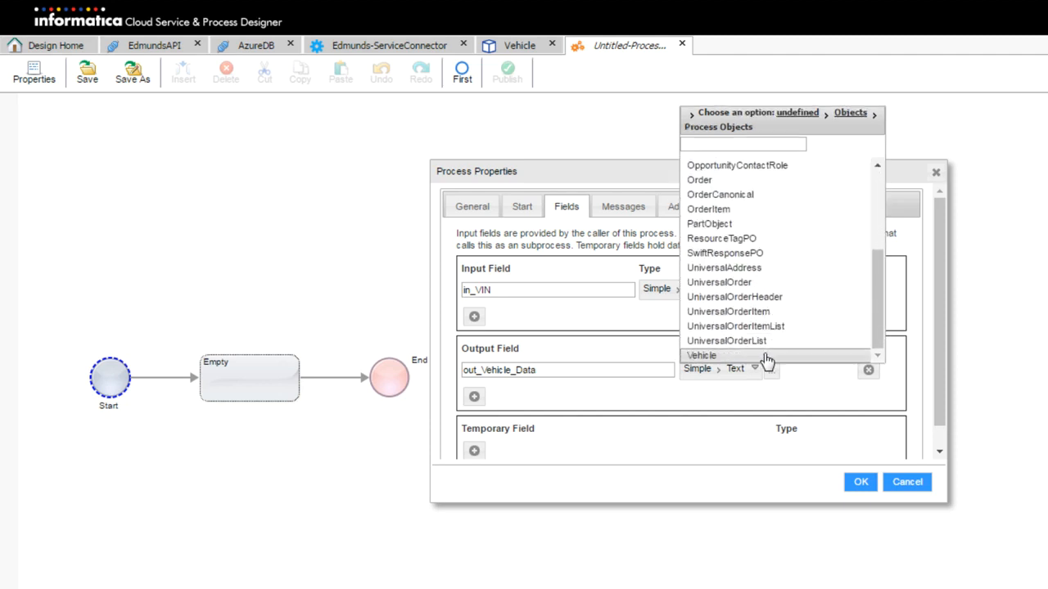
pyautogui.click(766, 357)
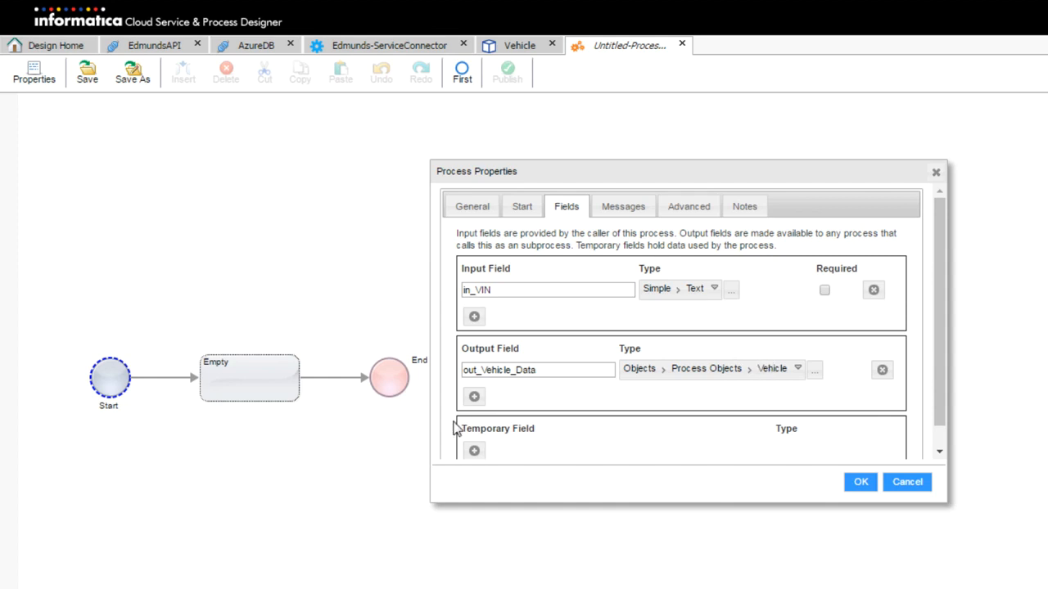
# Add a second output field named out_Message
pyautogui.click(473, 396)
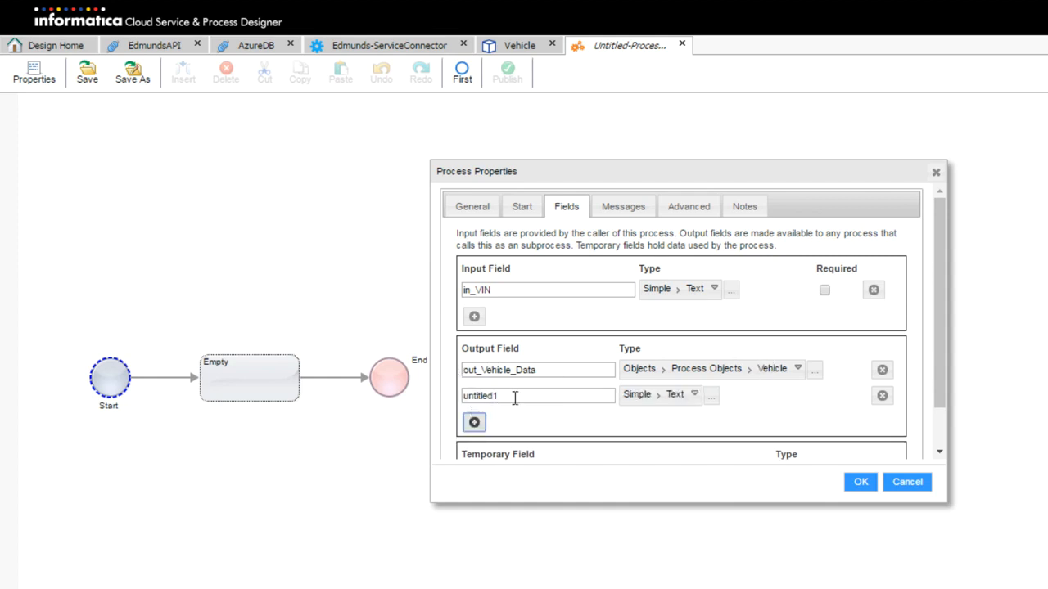
pyautogui.moveTo(515, 398); pyautogui.dragTo(322, 413)
pyautogui.write('out_')
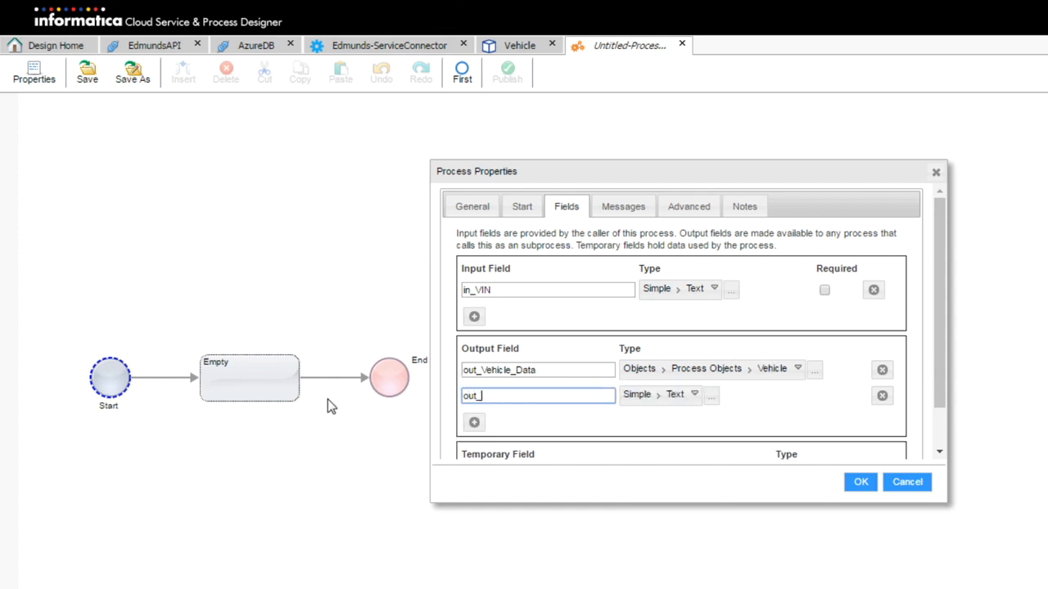
pyautogui.write('Messages')
pyautogui.press('BackSpace')
pyautogui.scroll(-2, 644, 410)
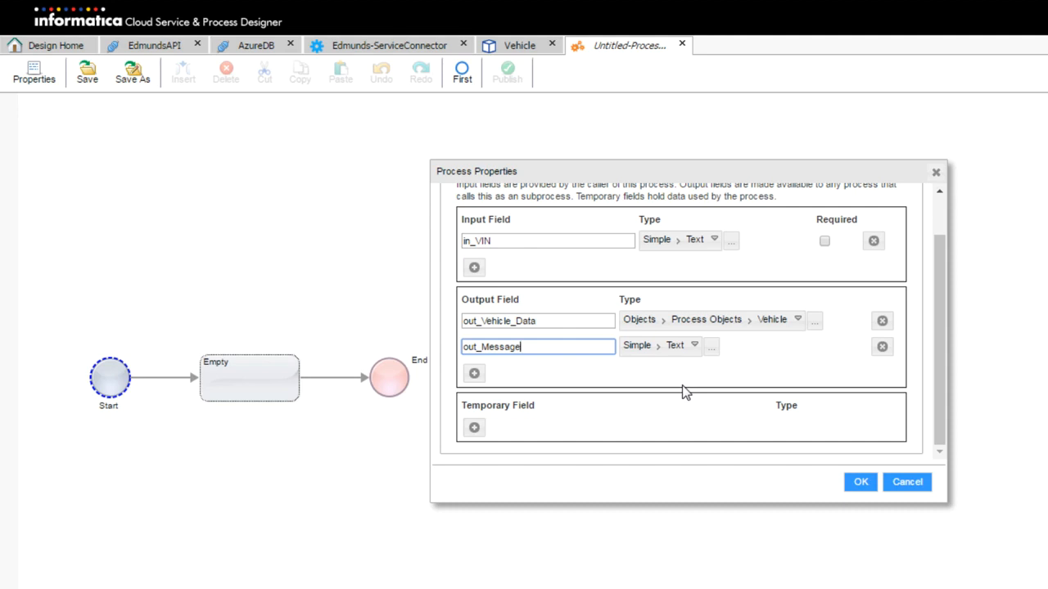
# Add two temporary fields and name the first one this_DB_VIN_DATA
pyautogui.click(474, 429)
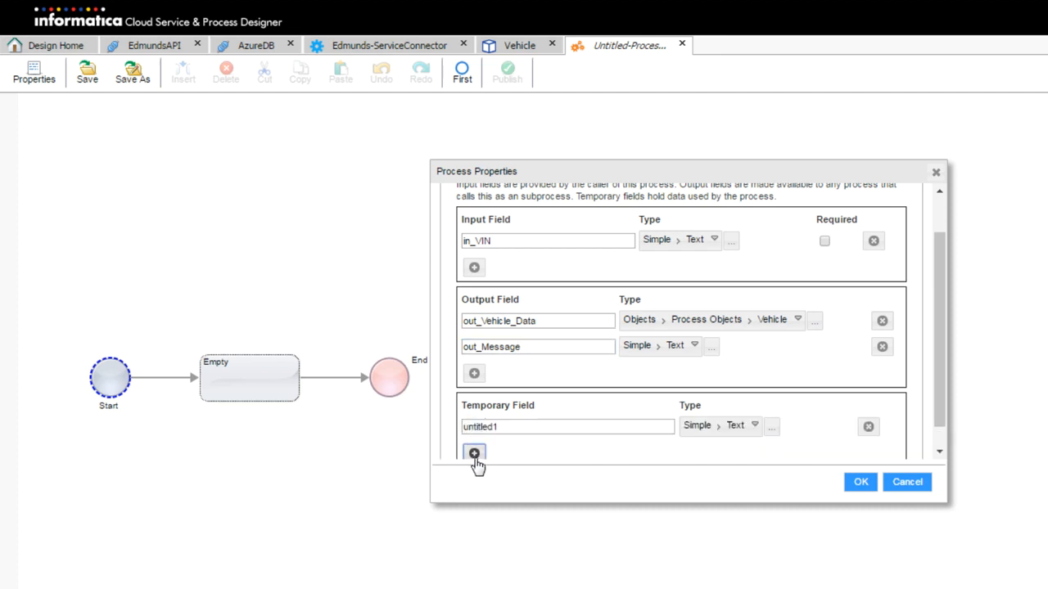
pyautogui.click(475, 455)
pyautogui.scroll(-2, 593, 303)
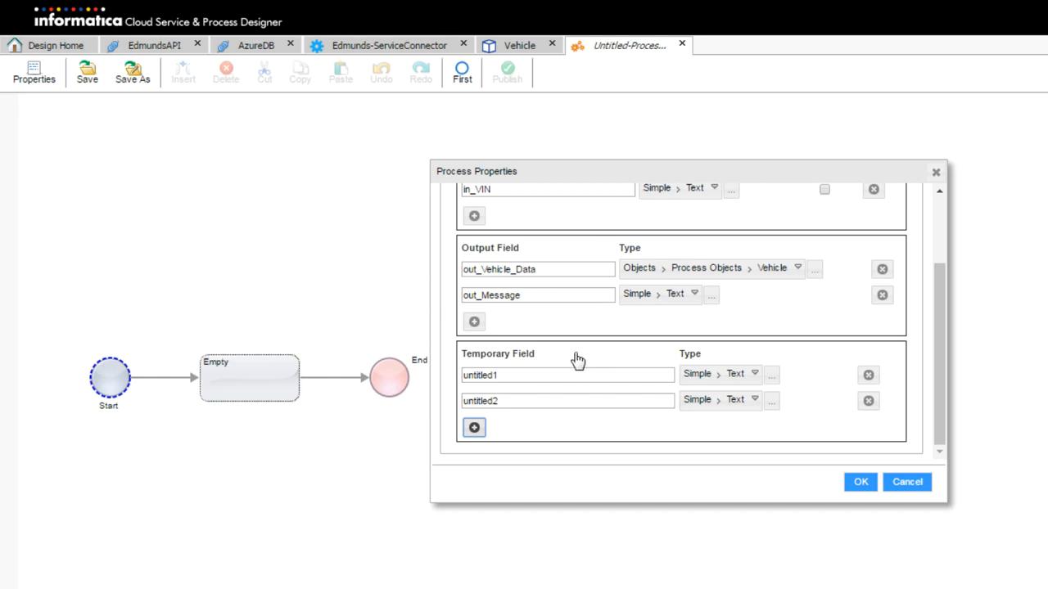
pyautogui.doubleClick(515, 374)
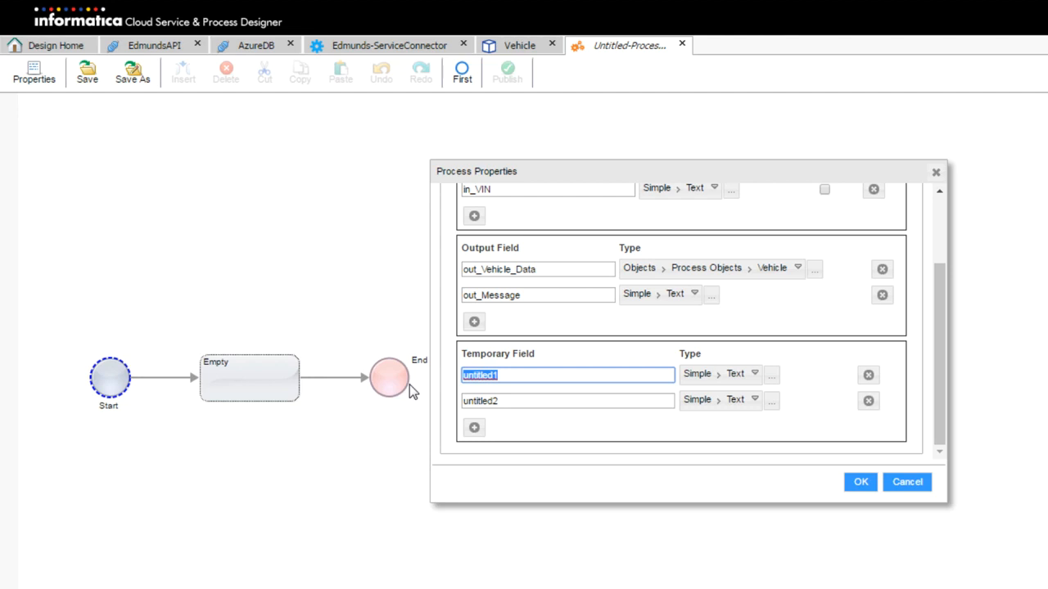
pyautogui.write('ths')
pyautogui.press('BackSpace')
pyautogui.write('is_DB_VIN_DA')
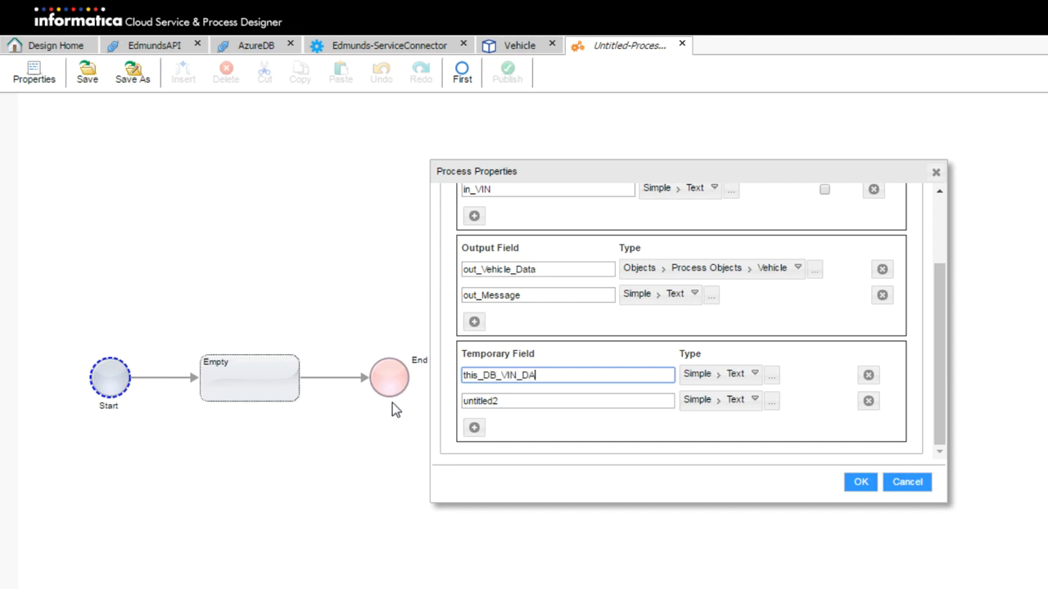
pyautogui.write('TA')
# Set this_DB_VIN_DATA's type to the AzureDB VIN_DATA object
pyautogui.click(704, 378)
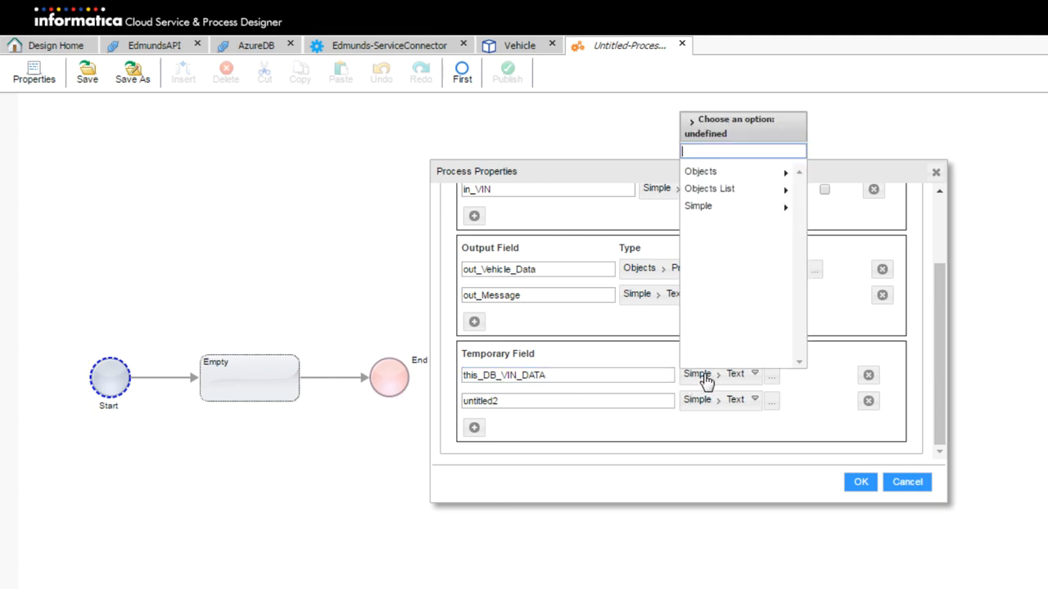
pyautogui.click(736, 180)
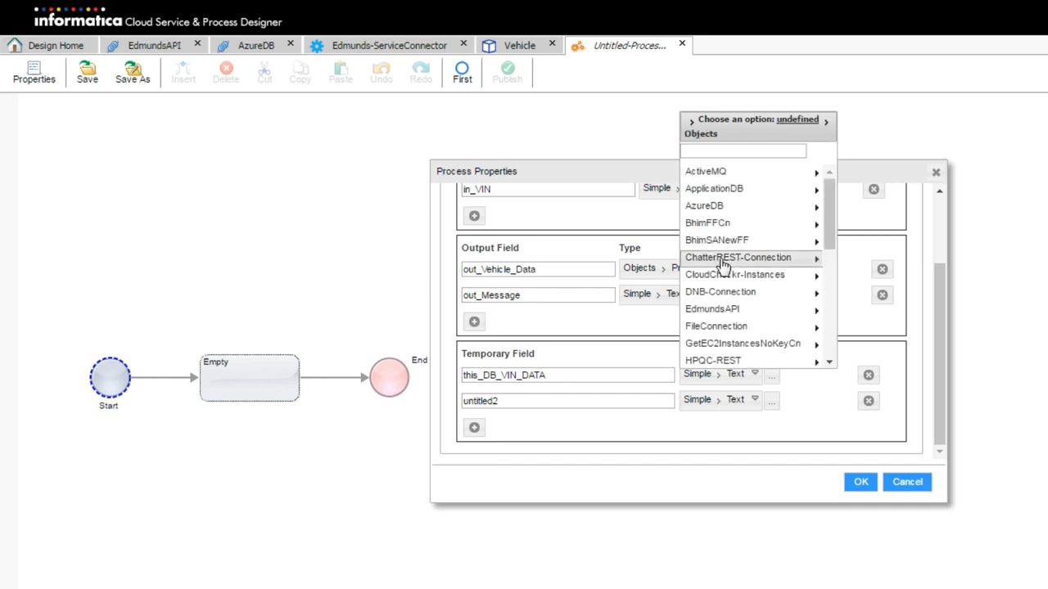
pyautogui.click(762, 211)
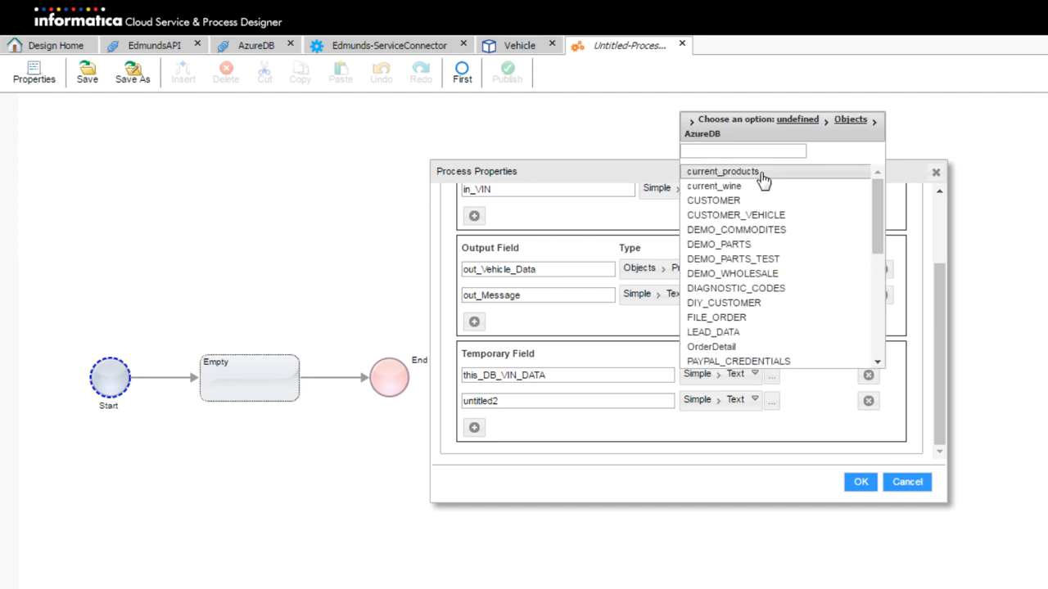
pyautogui.scroll(-2, 770, 205)
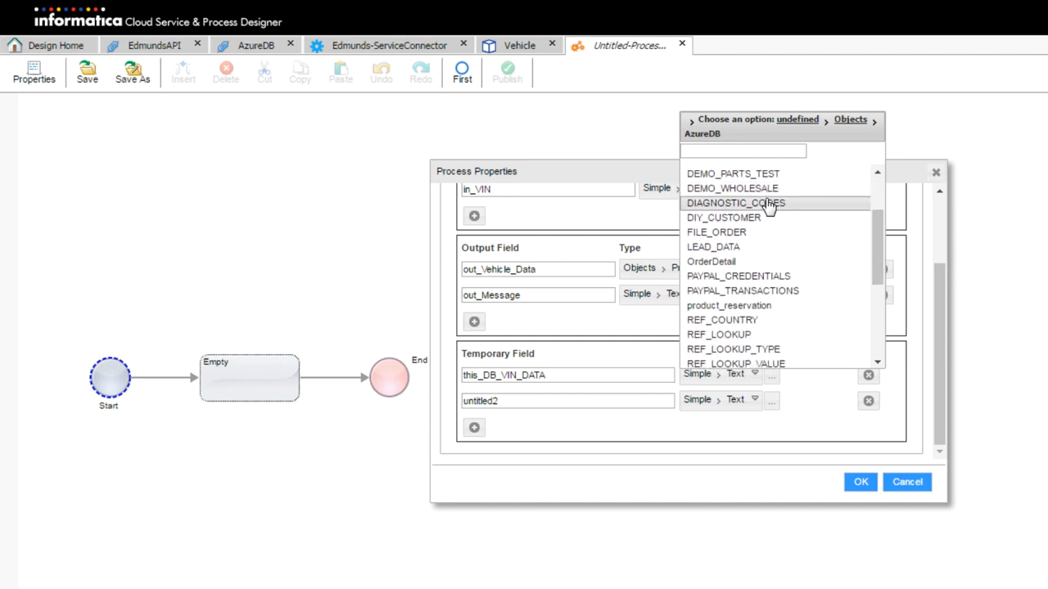
pyautogui.scroll(-2, 770, 207)
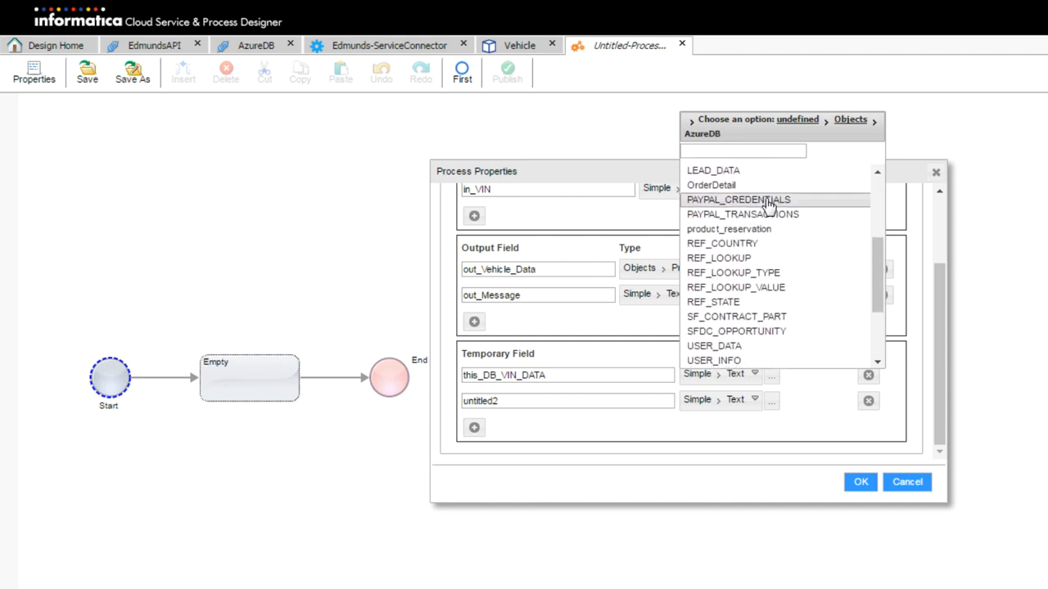
pyautogui.scroll(-1, 769, 206)
pyautogui.scroll(-3, 768, 206)
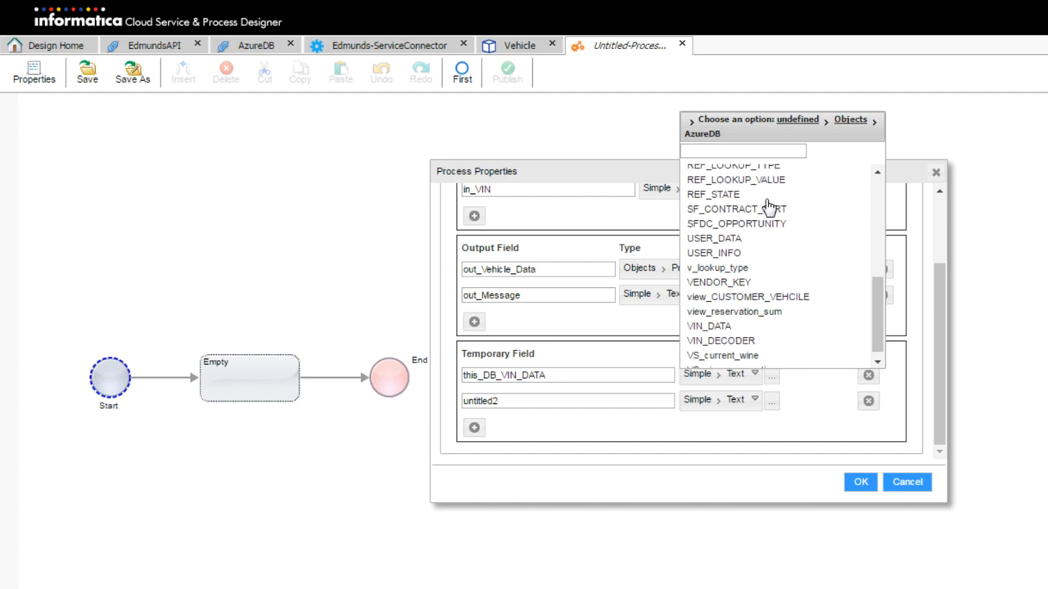
pyautogui.click(766, 321)
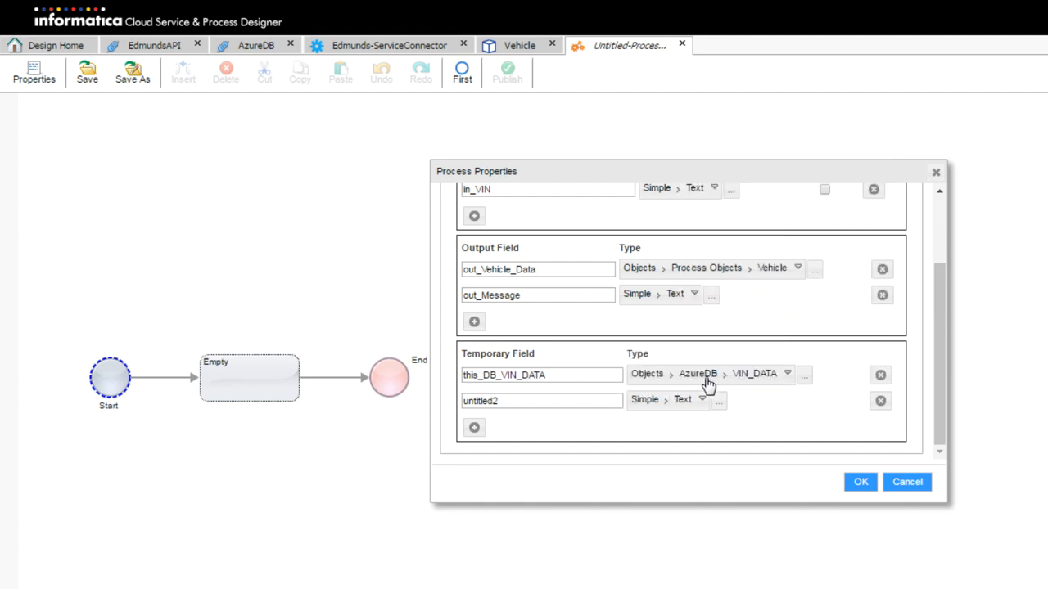
# Name the second temporary field this_SFDC_Account and type it as Salesforce Account
pyautogui.doubleClick(524, 401)
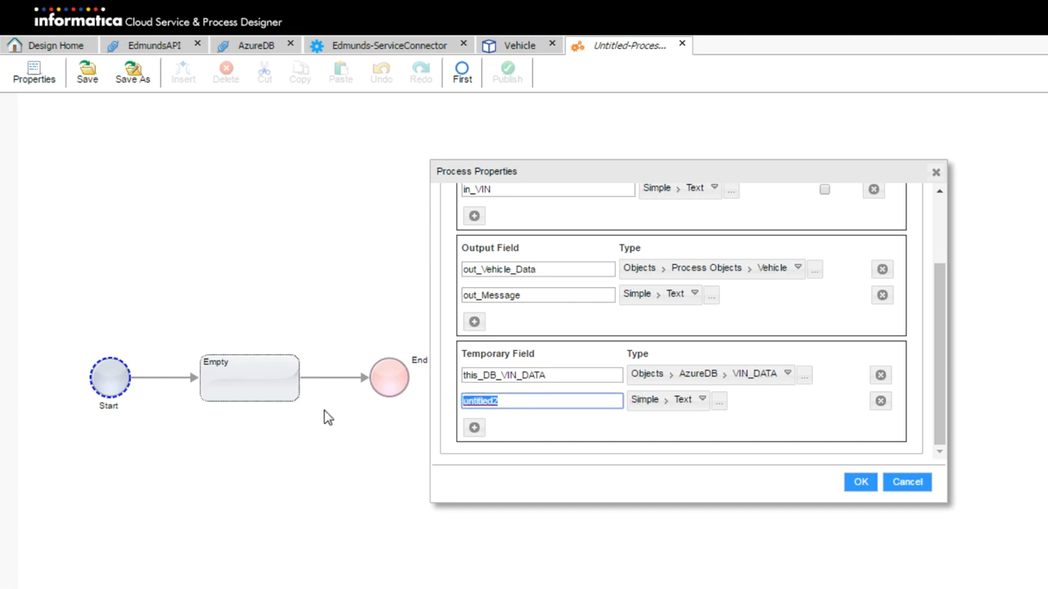
pyautogui.write('this_SFDC_Account')
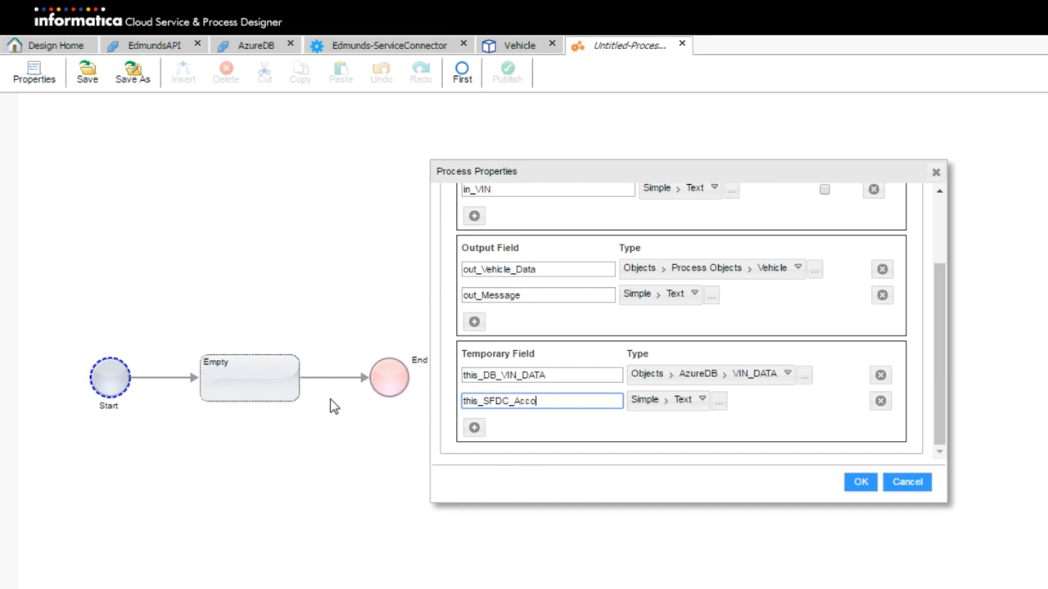
pyautogui.click(660, 403)
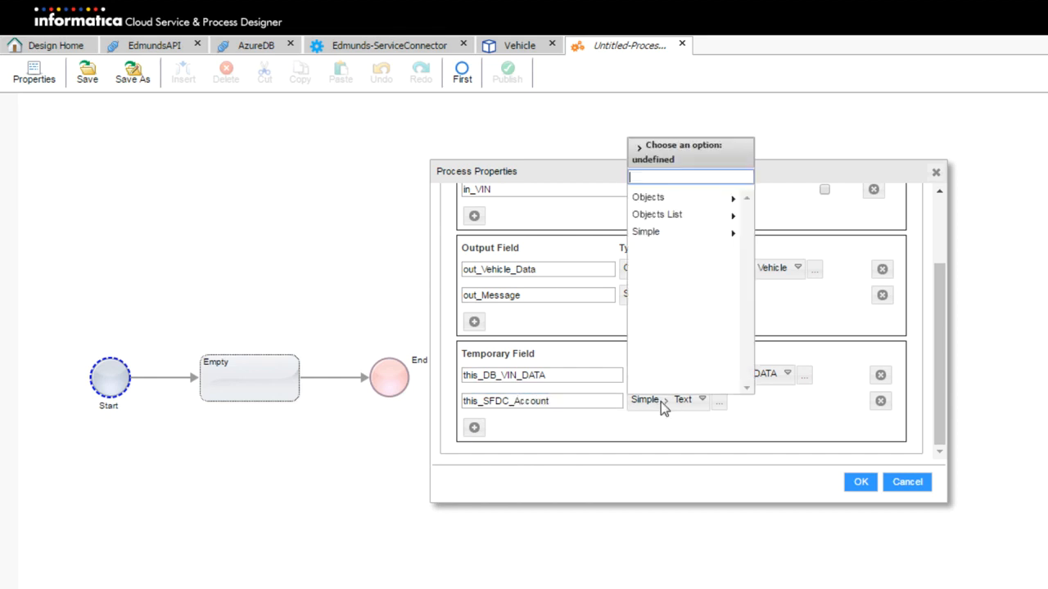
pyautogui.click(705, 200)
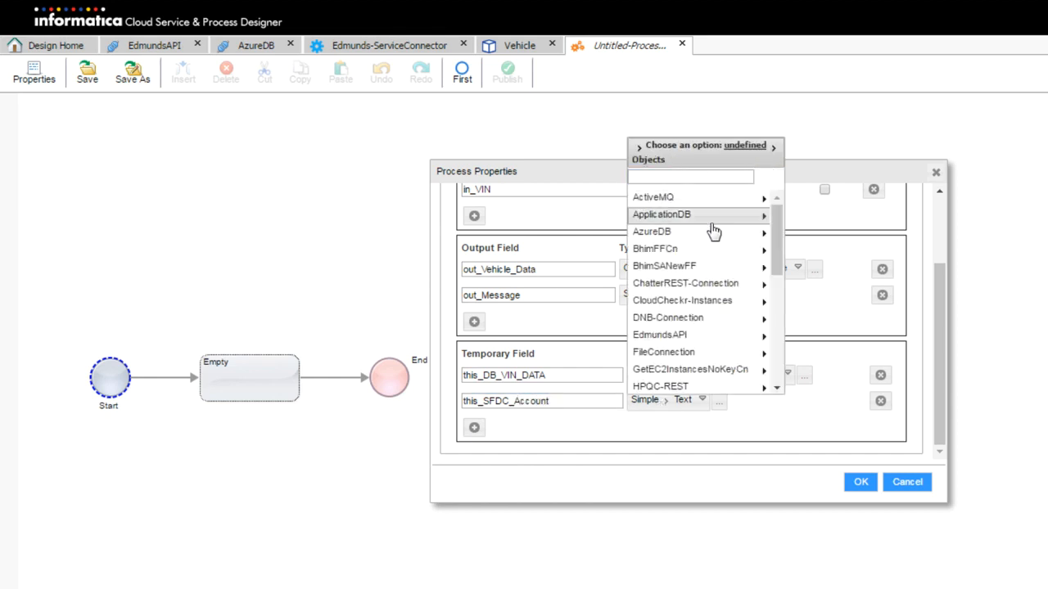
pyautogui.scroll(-5, 712, 229)
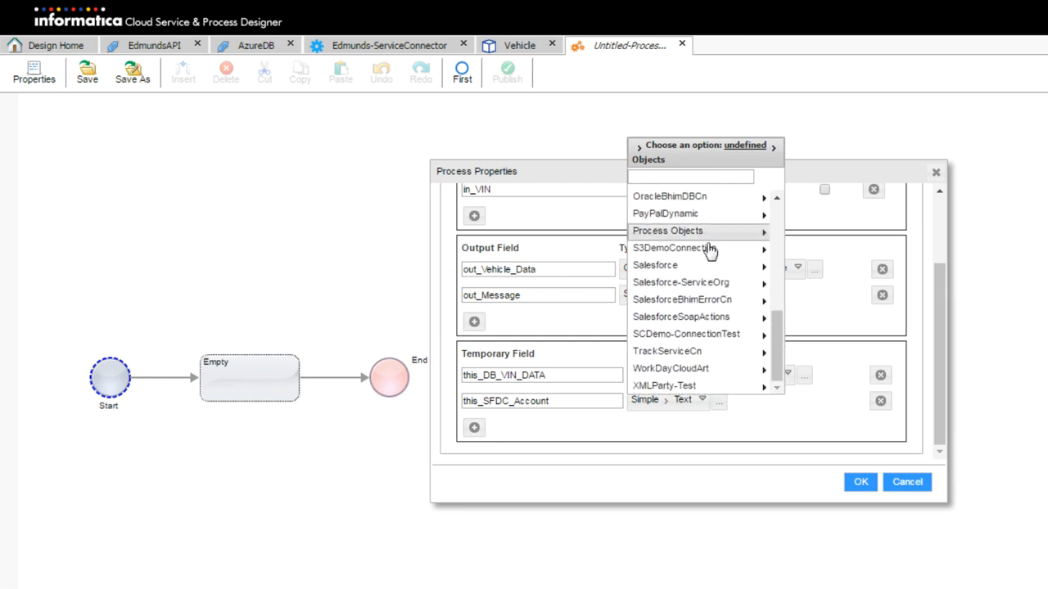
pyautogui.click(707, 267)
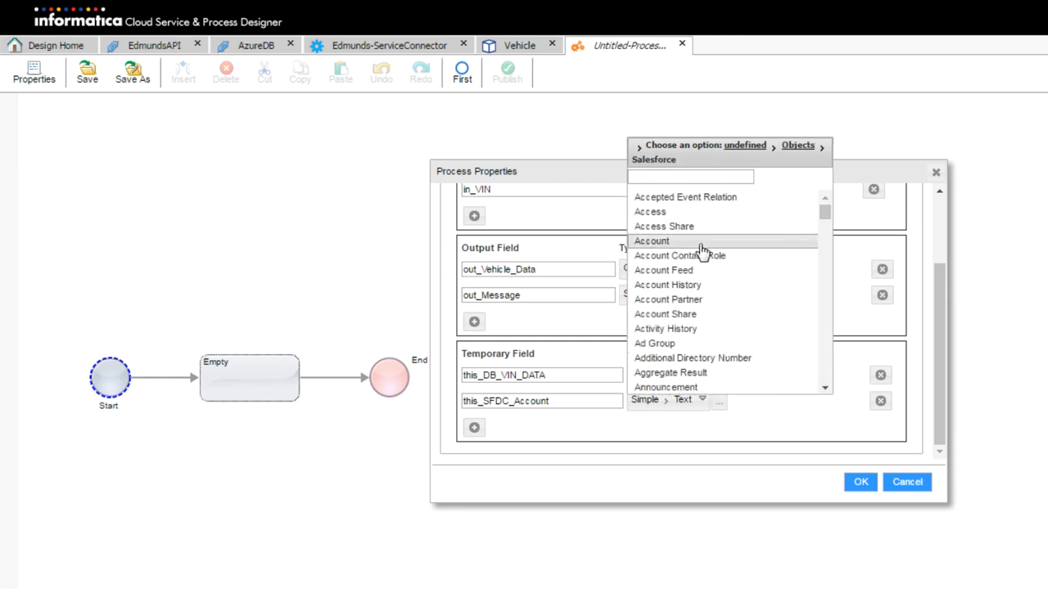
pyautogui.click(701, 243)
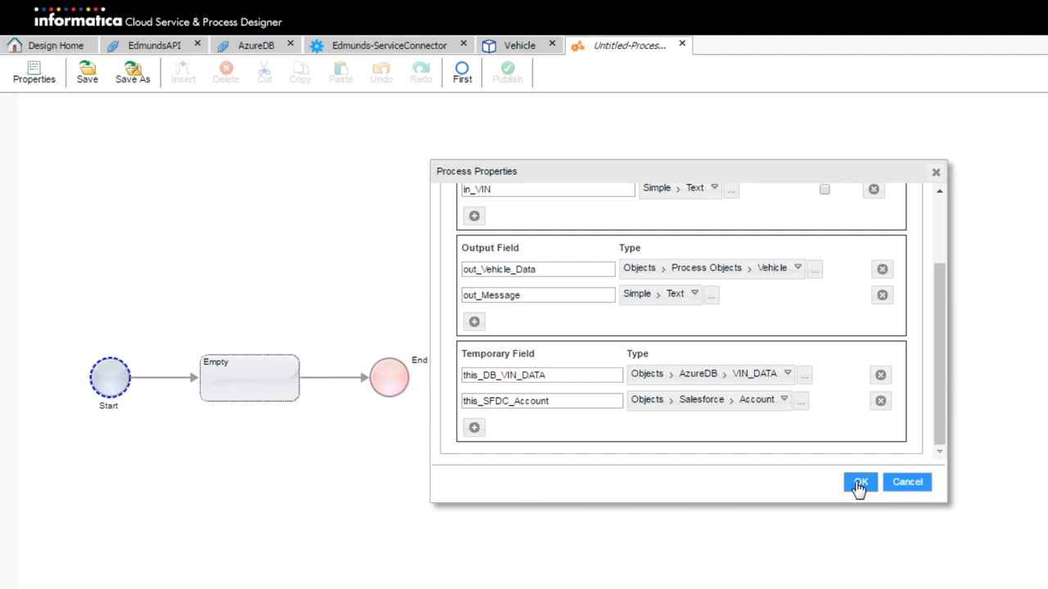
pyautogui.scroll(3, 806, 317)
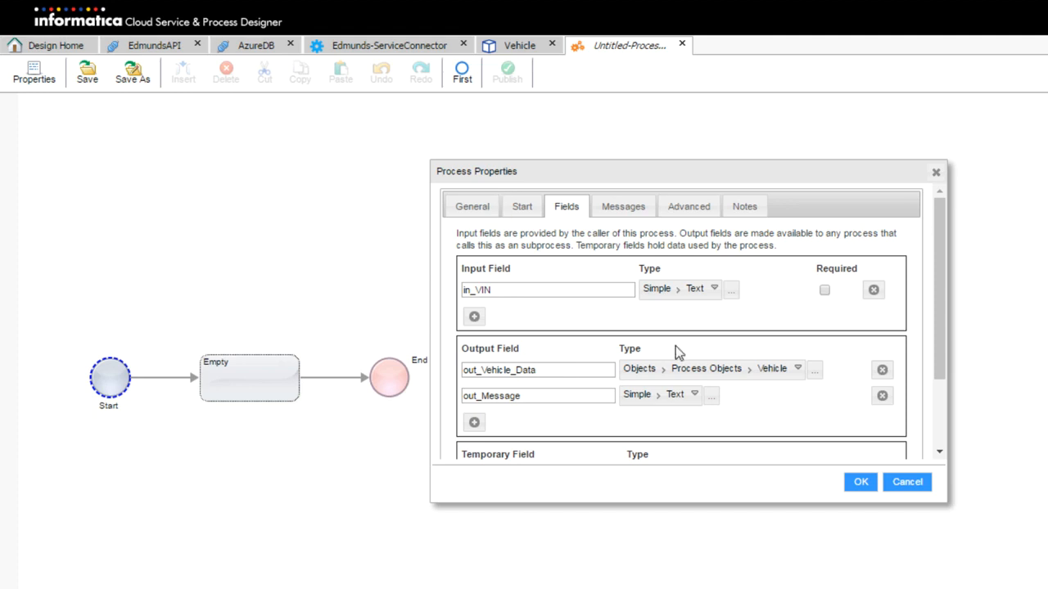
pyautogui.scroll(-3, 690, 339)
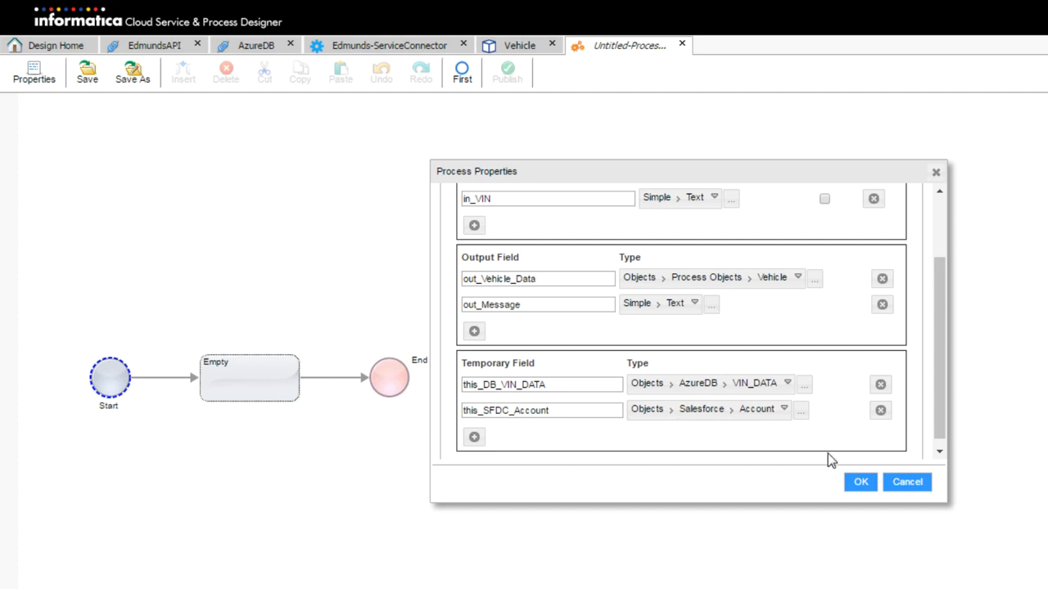
# Confirm the process fields and convert the empty step into an Assignment step
pyautogui.click(861, 485)
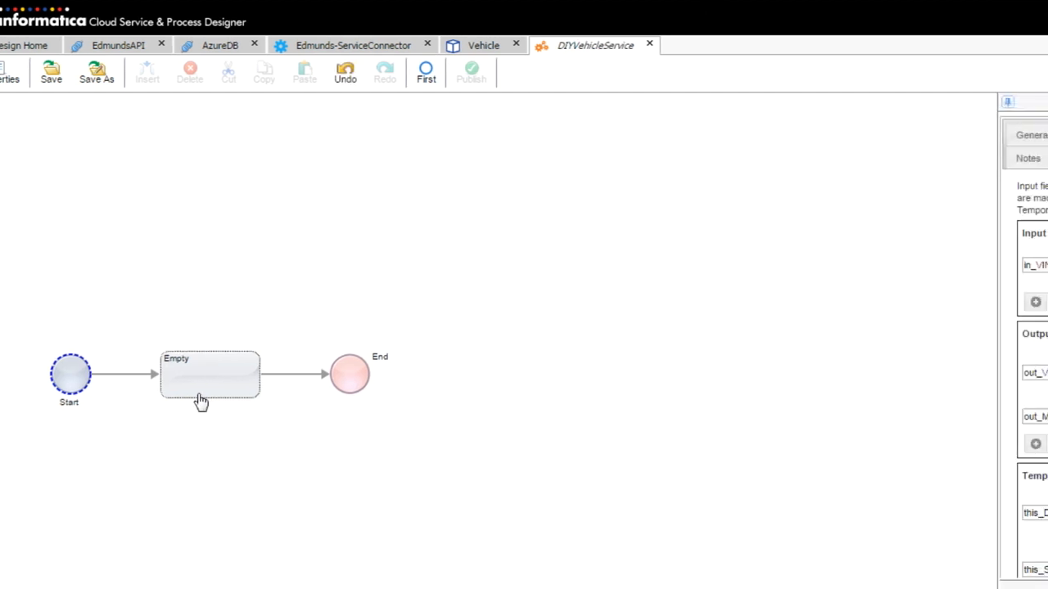
pyautogui.click(237, 394)
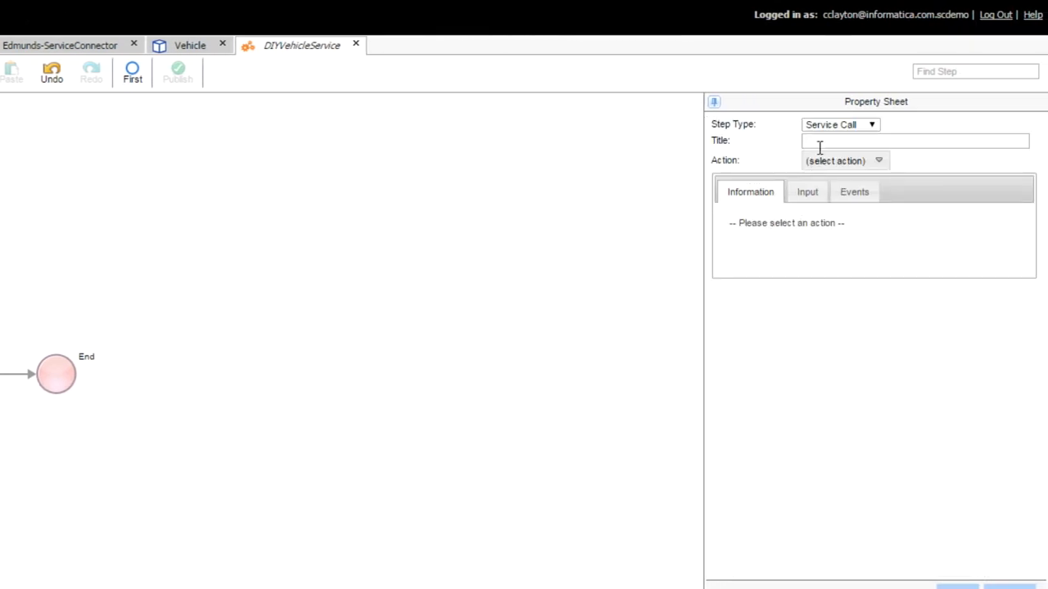
pyautogui.click(861, 131)
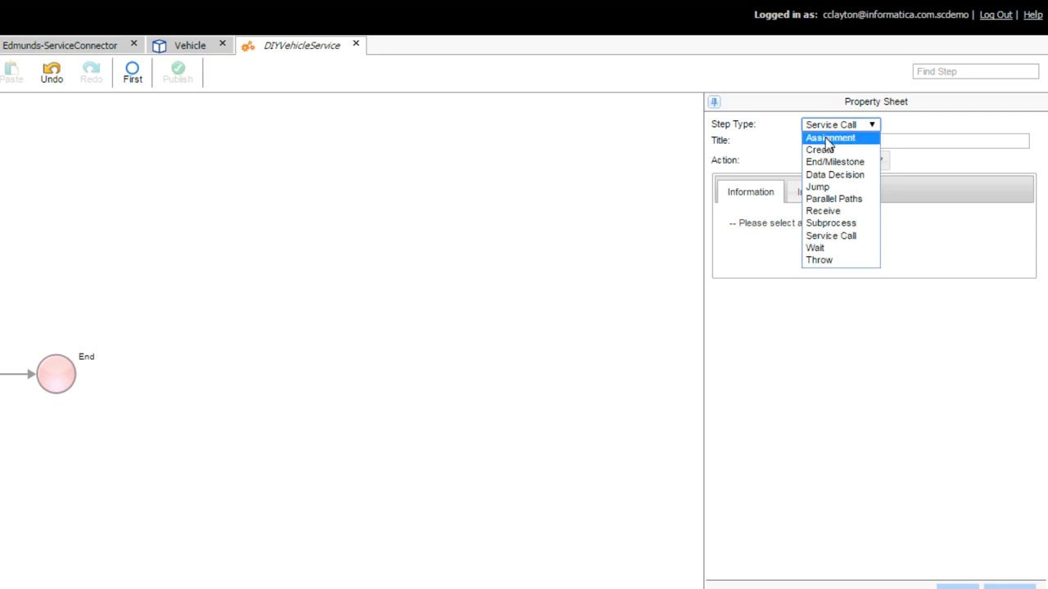
pyautogui.click(828, 139)
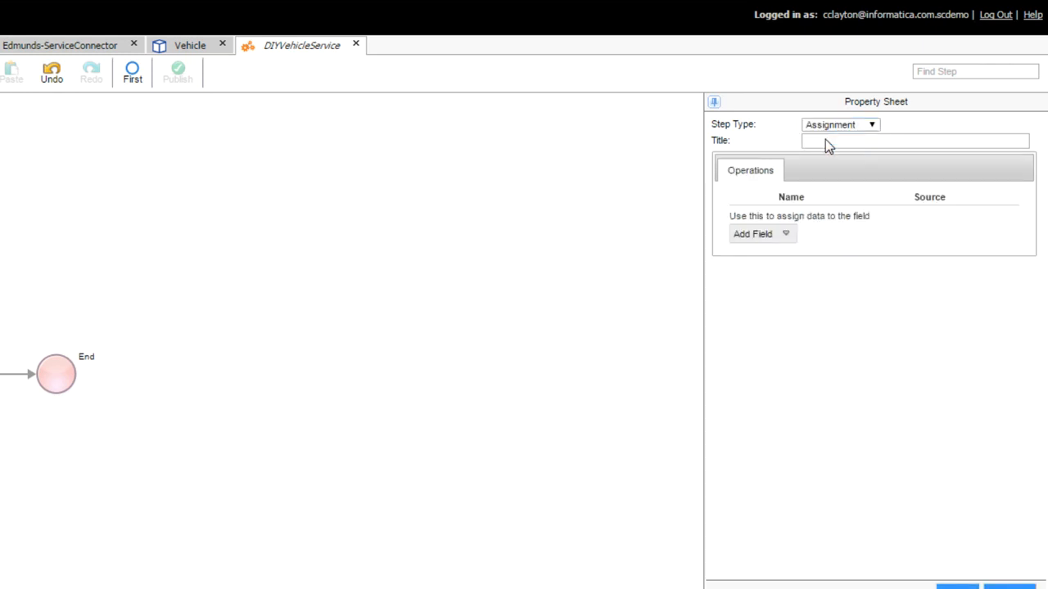
# Assign this_DB_VIN_DATA from a Query source and begin adding a query condition
pyautogui.click(787, 238)
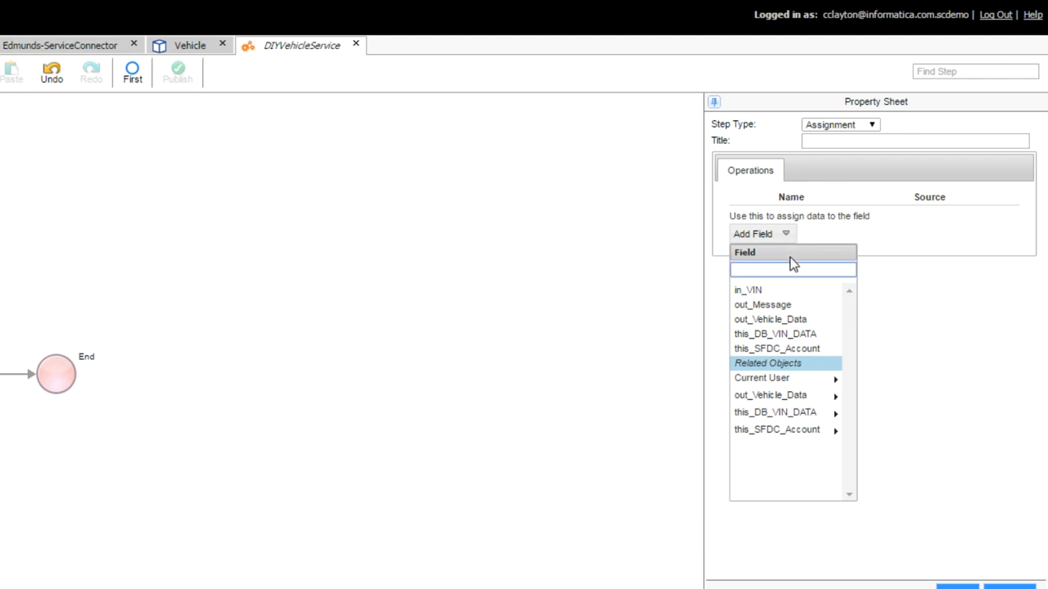
pyautogui.click(770, 338)
pyautogui.moveTo(701, 237); pyautogui.dragTo(586, 253)
pyautogui.click(745, 214)
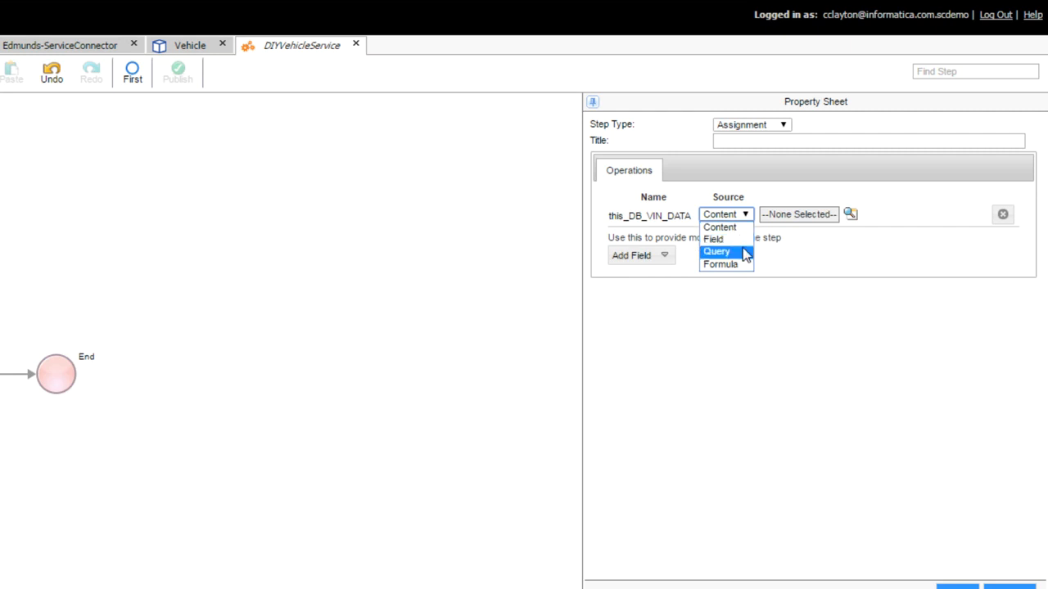
pyautogui.click(745, 253)
pyautogui.click(791, 277)
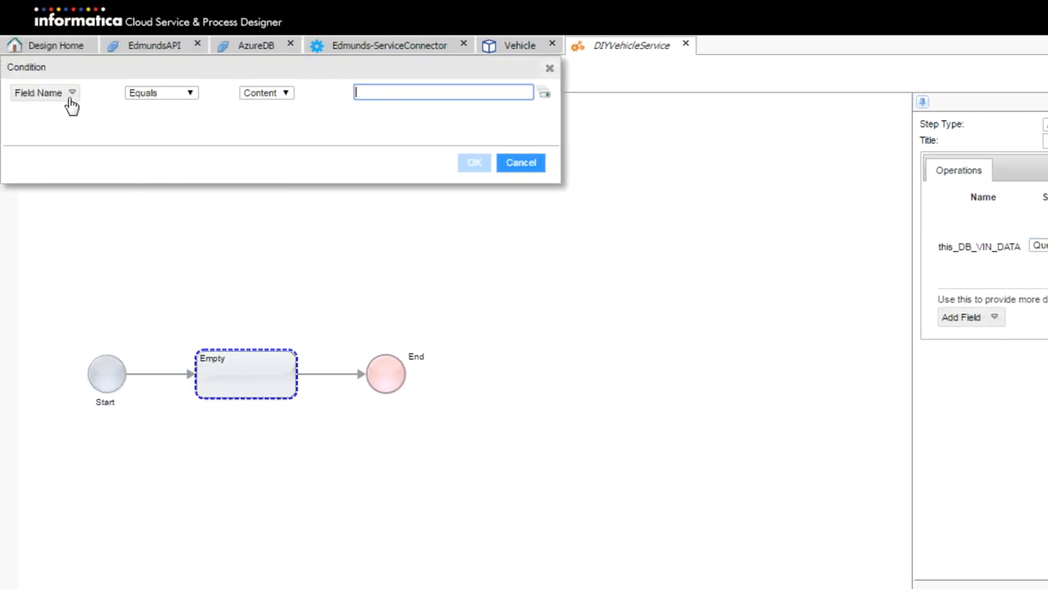
# Add condition VIN Equals field in_VIN and title the step 'Populate this_DB_VIN_Data'
pyautogui.click(71, 97)
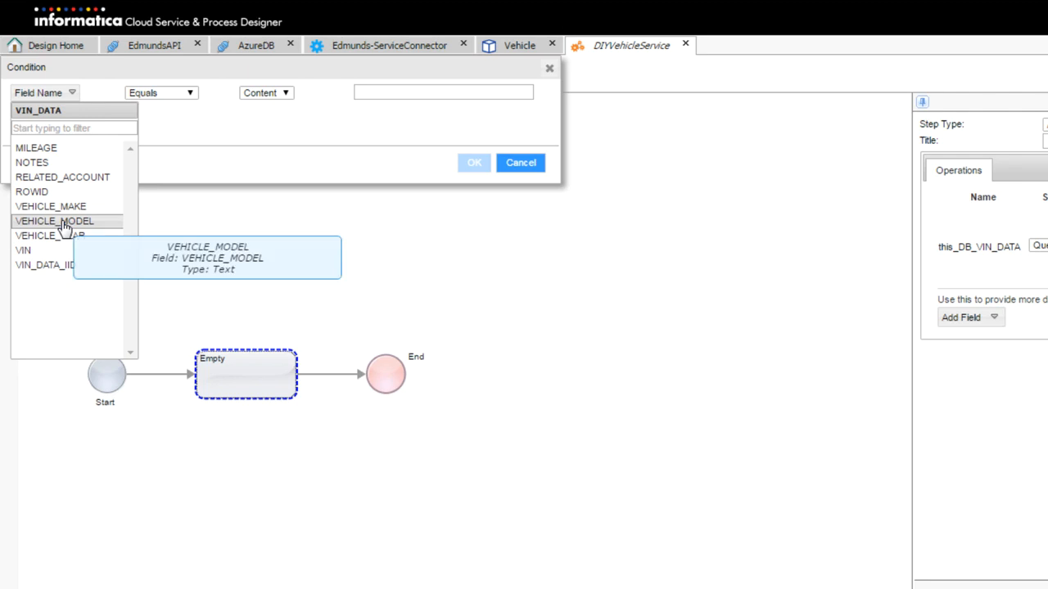
pyautogui.click(66, 251)
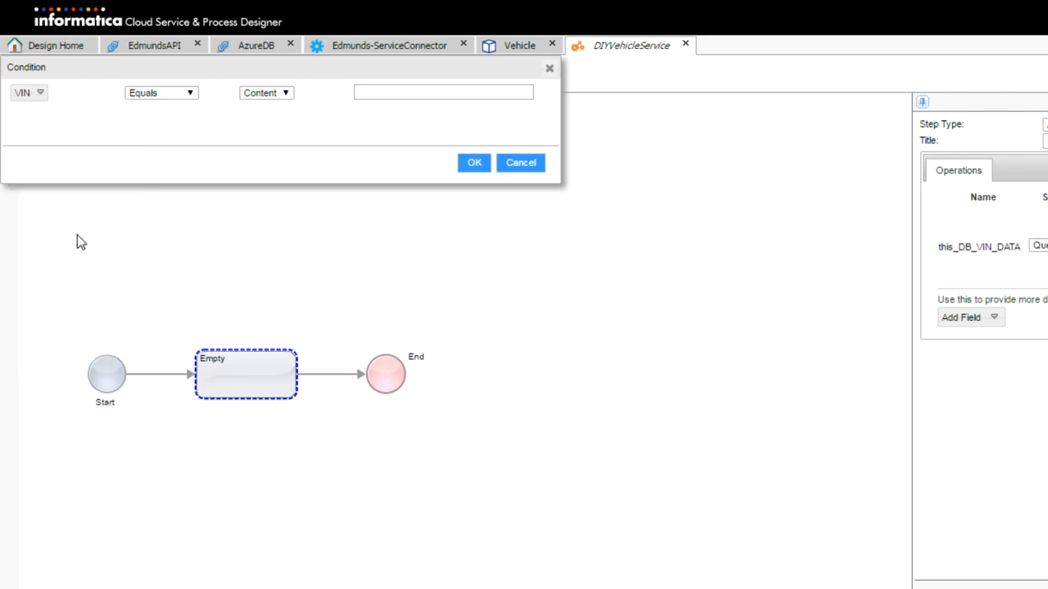
pyautogui.click(262, 96)
pyautogui.click(260, 118)
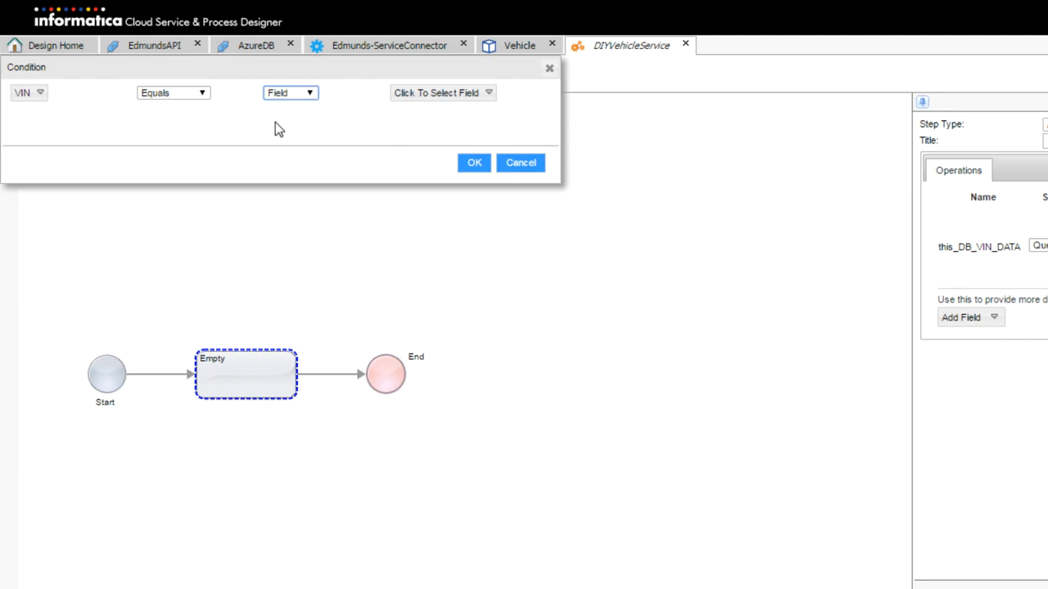
pyautogui.click(429, 95)
pyautogui.click(440, 163)
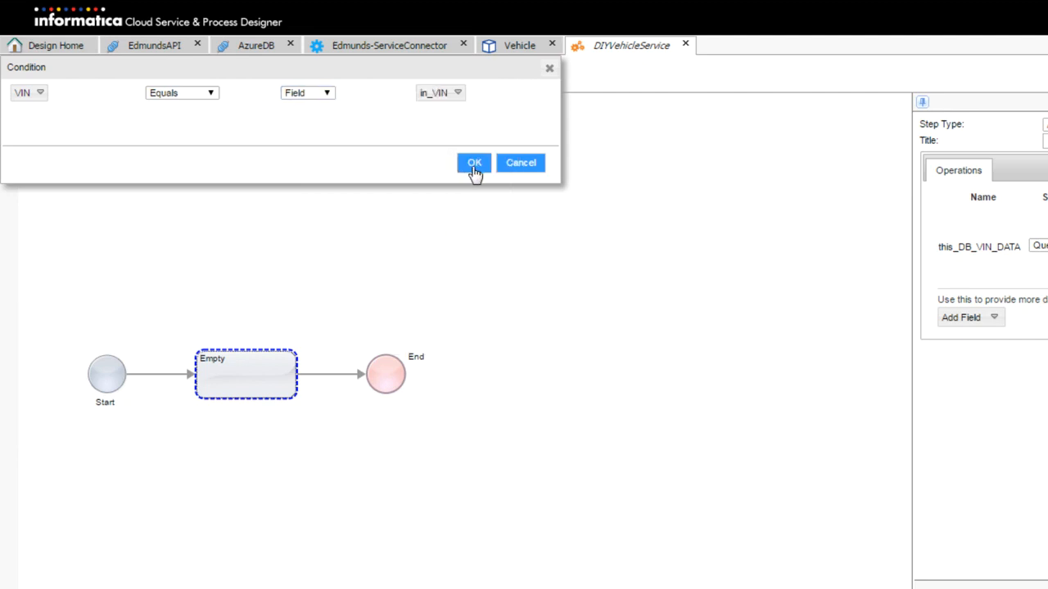
pyautogui.click(472, 162)
pyautogui.click(1022, 140)
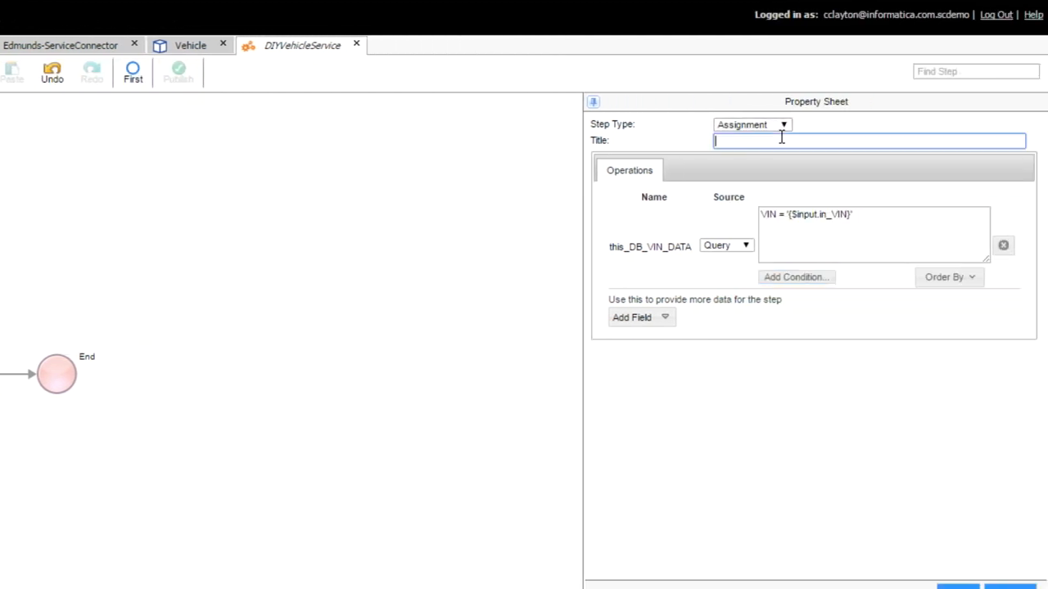
pyautogui.write('Populate this_DB_VIN_Data')
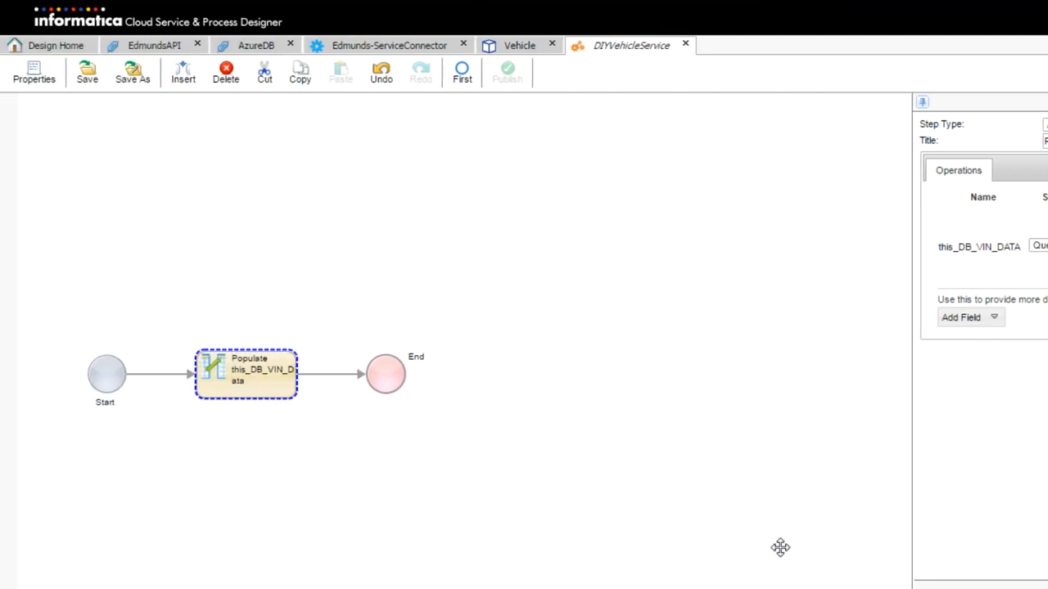
# Insert a Data Decision step after Populate that branches on this_DB_VIN_DATA being set or unset
pyautogui.click(350, 375)
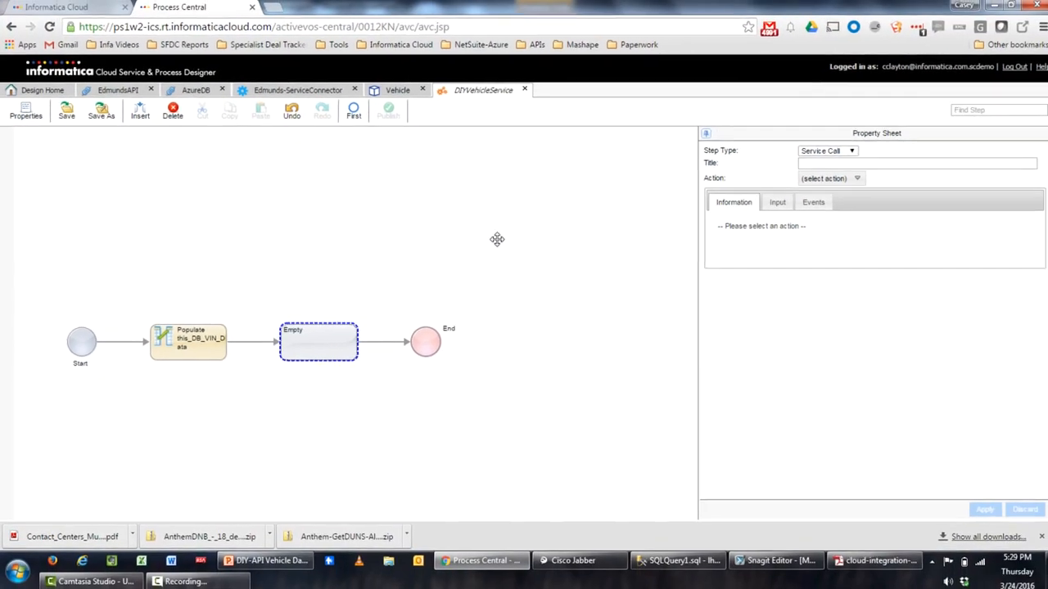
pyautogui.click(844, 153)
pyautogui.click(839, 189)
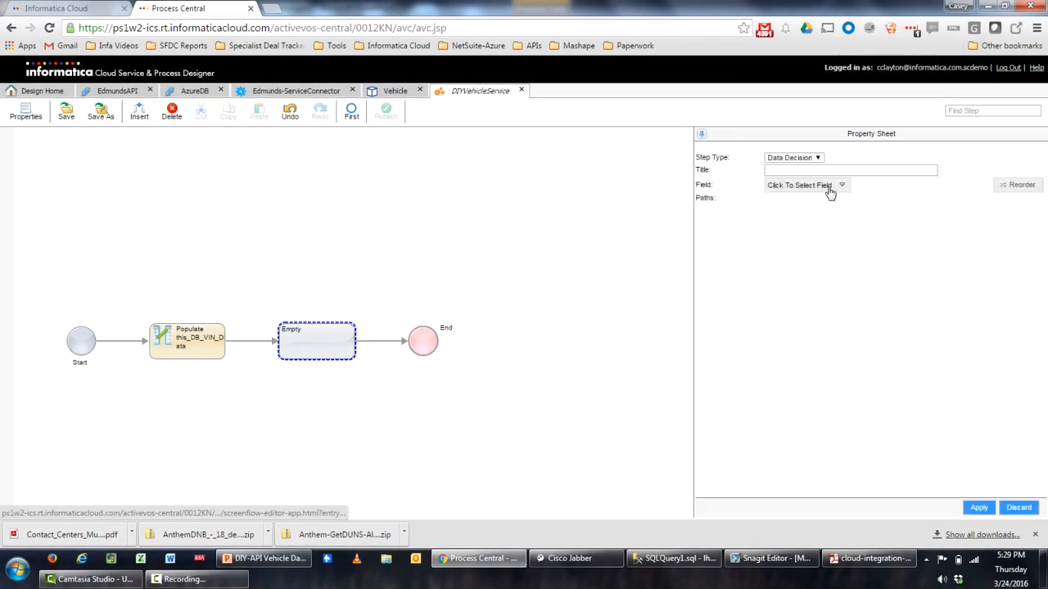
pyautogui.click(821, 190)
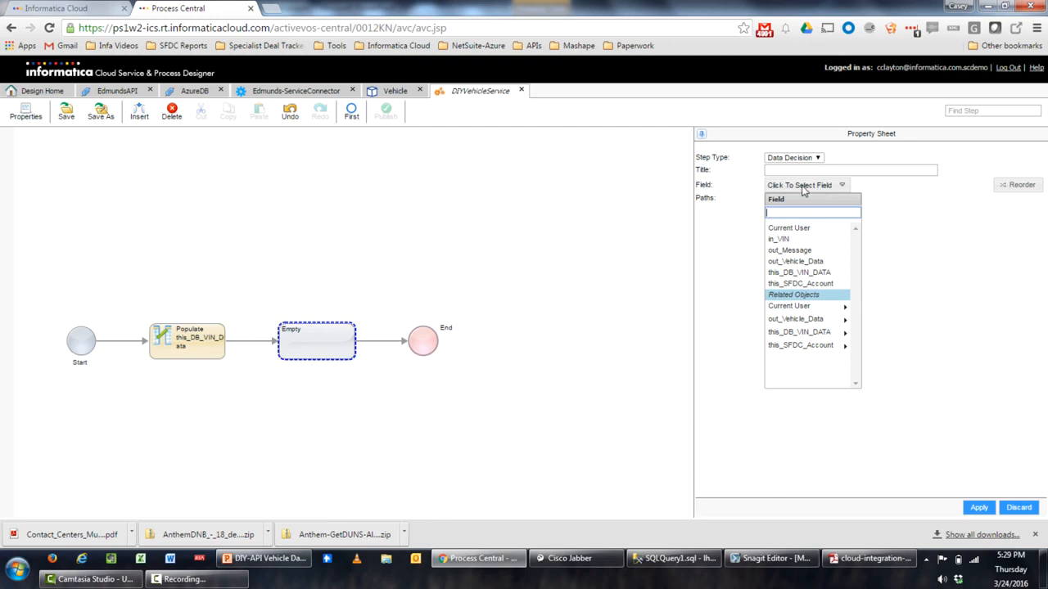
pyautogui.click(813, 275)
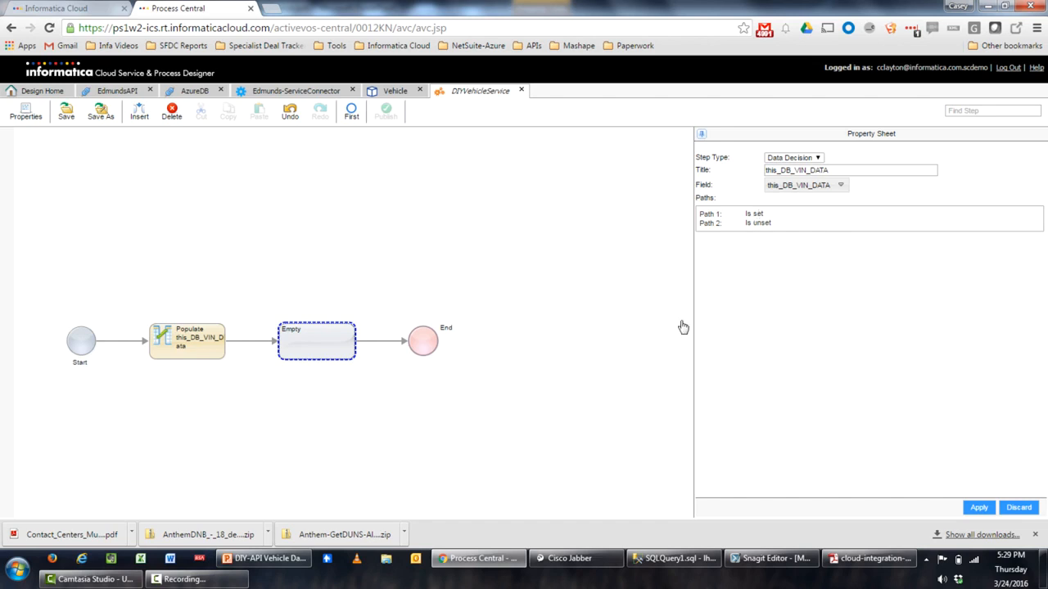
pyautogui.click(980, 509)
pyautogui.moveTo(596, 456); pyautogui.dragTo(431, 458)
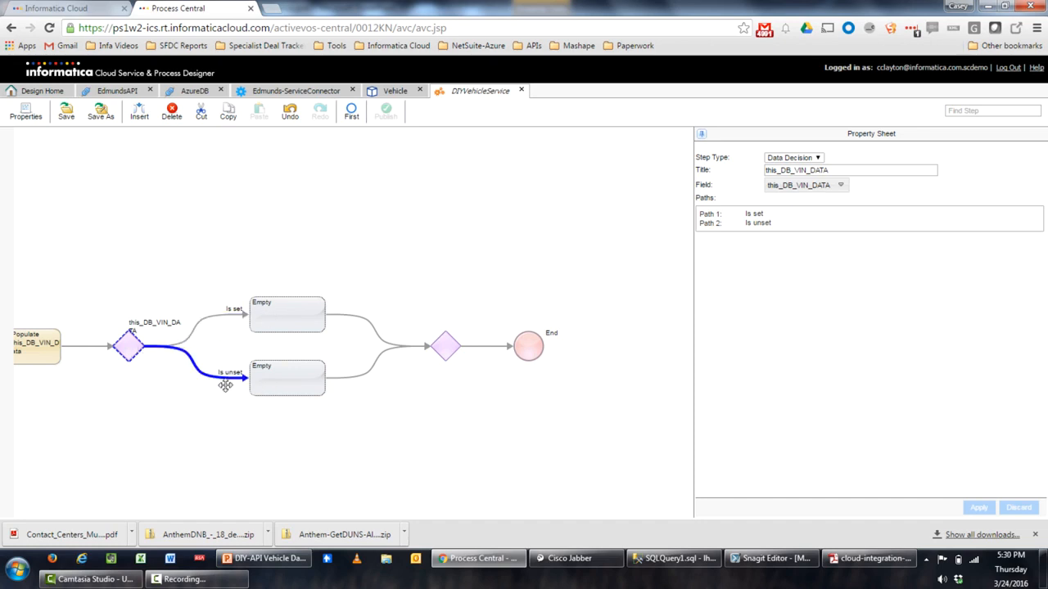
# Make the Is unset step an assignment setting out_Message to 'ERROR: VIN Not Found - {$input.in_VIN}'
pyautogui.click(306, 387)
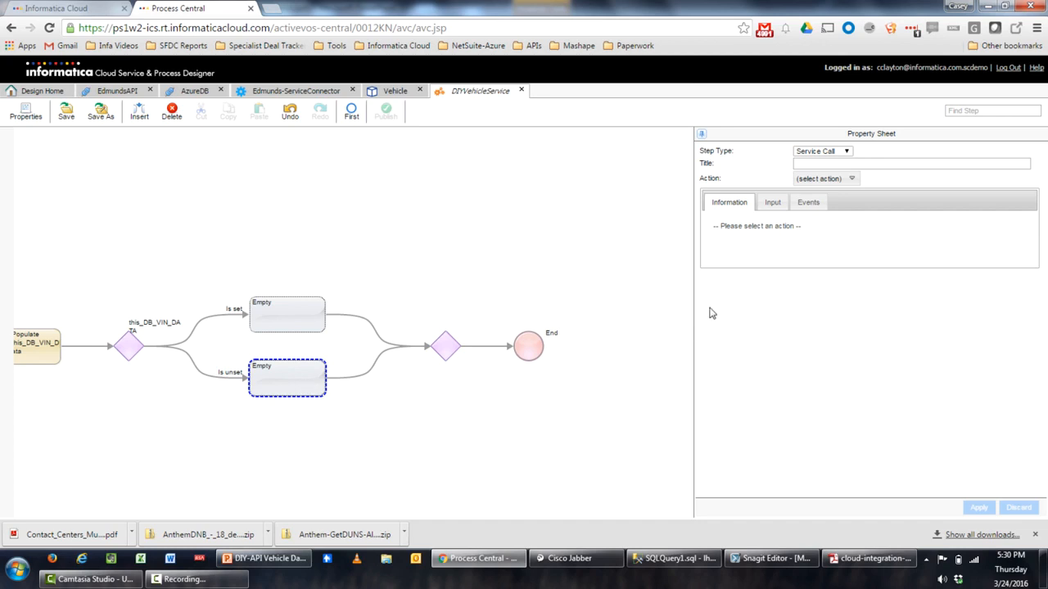
pyautogui.click(837, 152)
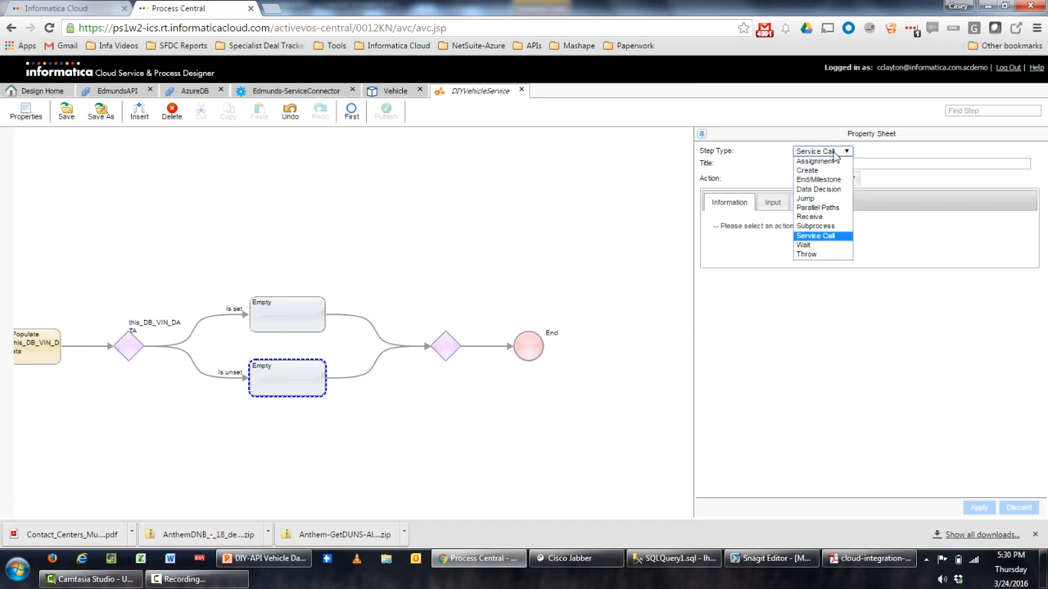
pyautogui.click(831, 162)
pyautogui.click(755, 235)
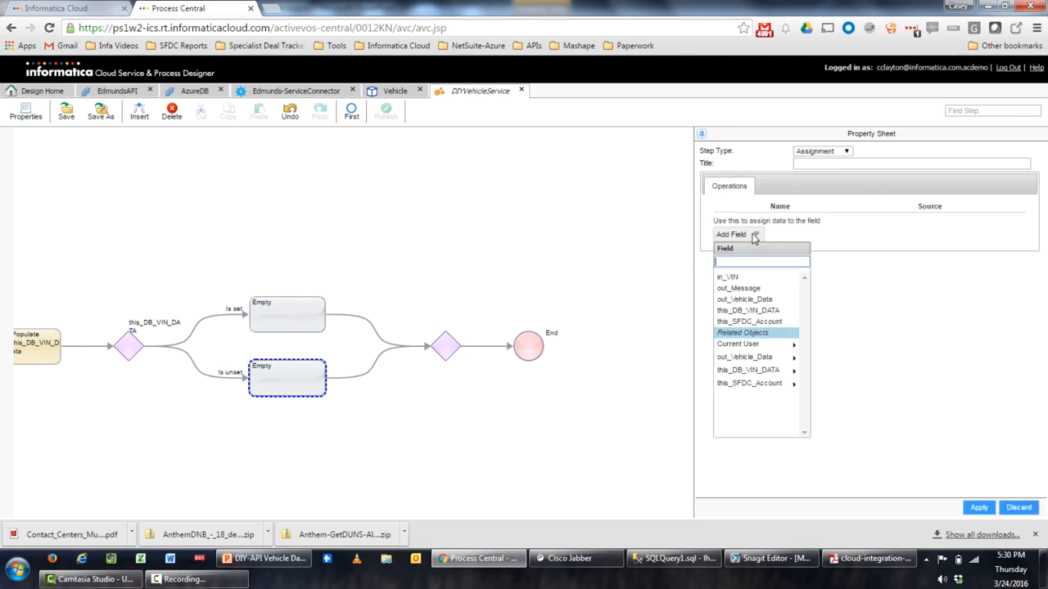
pyautogui.click(747, 289)
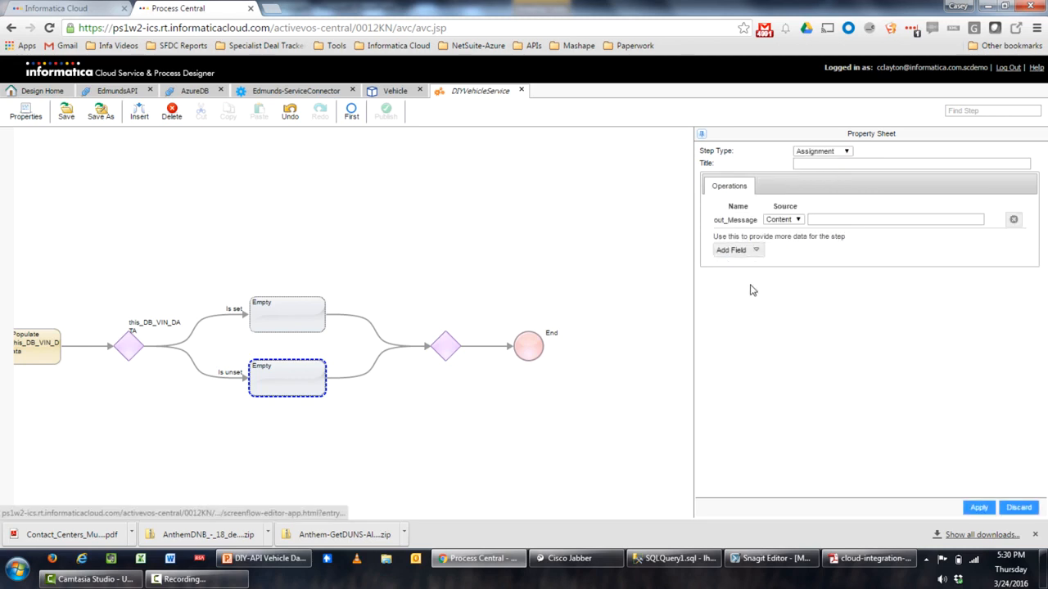
pyautogui.click(826, 217)
pyautogui.write('ERR')
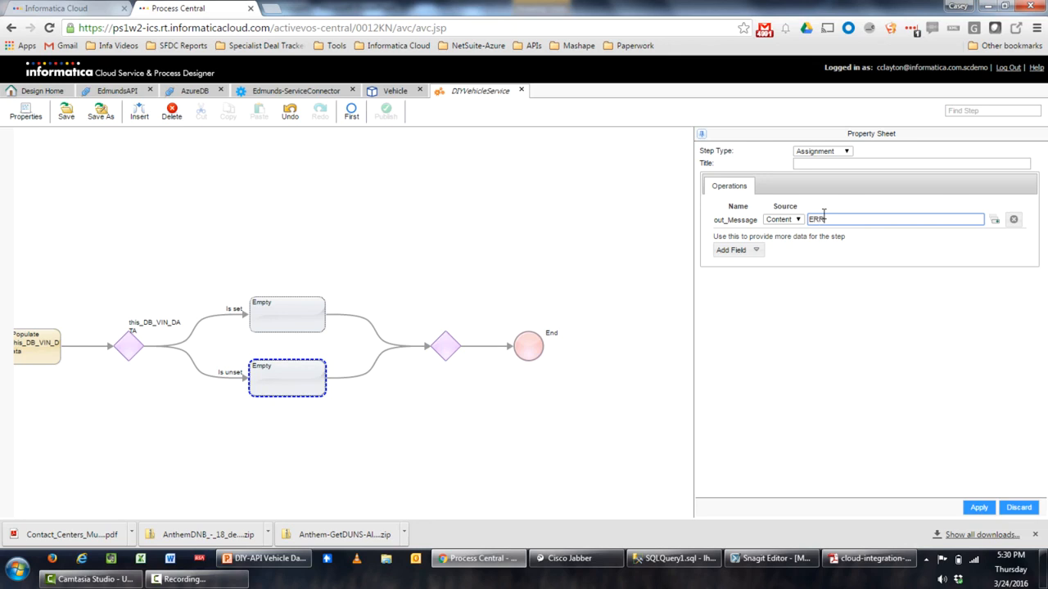
pyautogui.write('OR: VIN Not Found -')
pyautogui.click(995, 219)
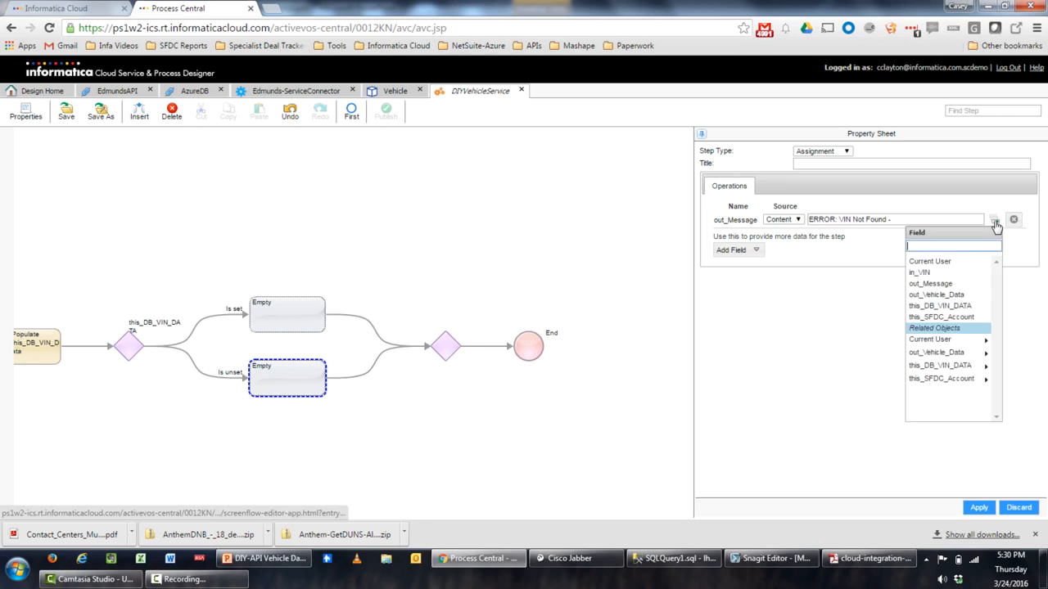
pyautogui.click(931, 274)
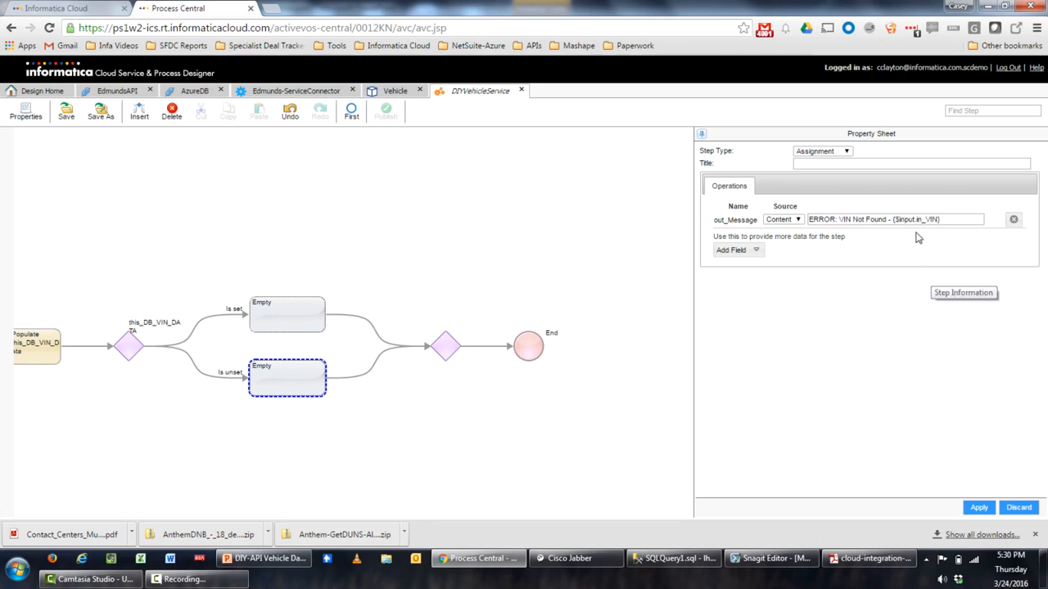
# Title the assignment 'Populate Error Out Message' and apply it
pyautogui.click(866, 163)
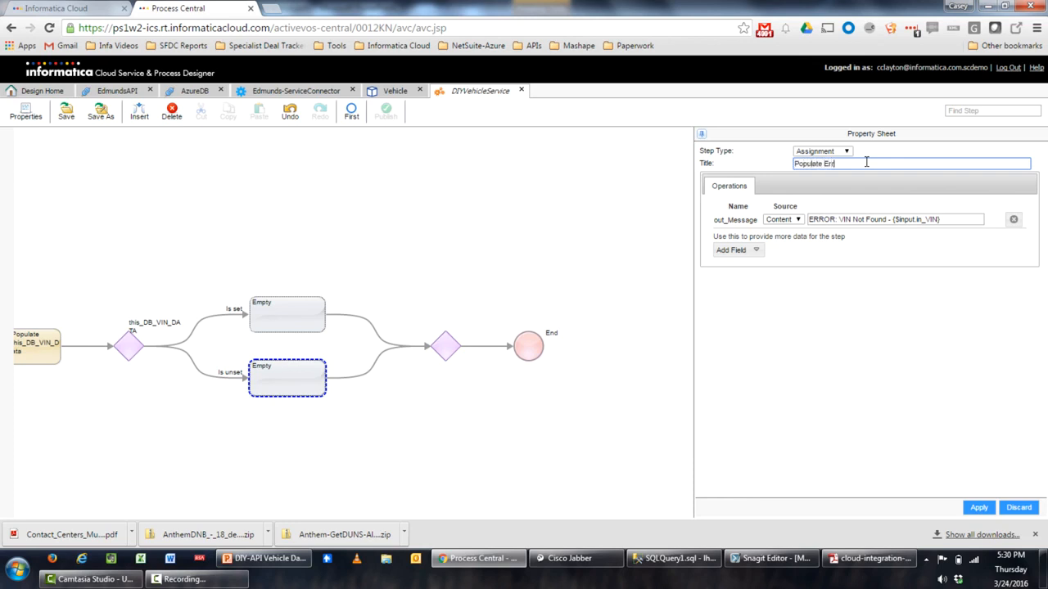
pyautogui.write('Populate Error Out Message')
pyautogui.click(979, 508)
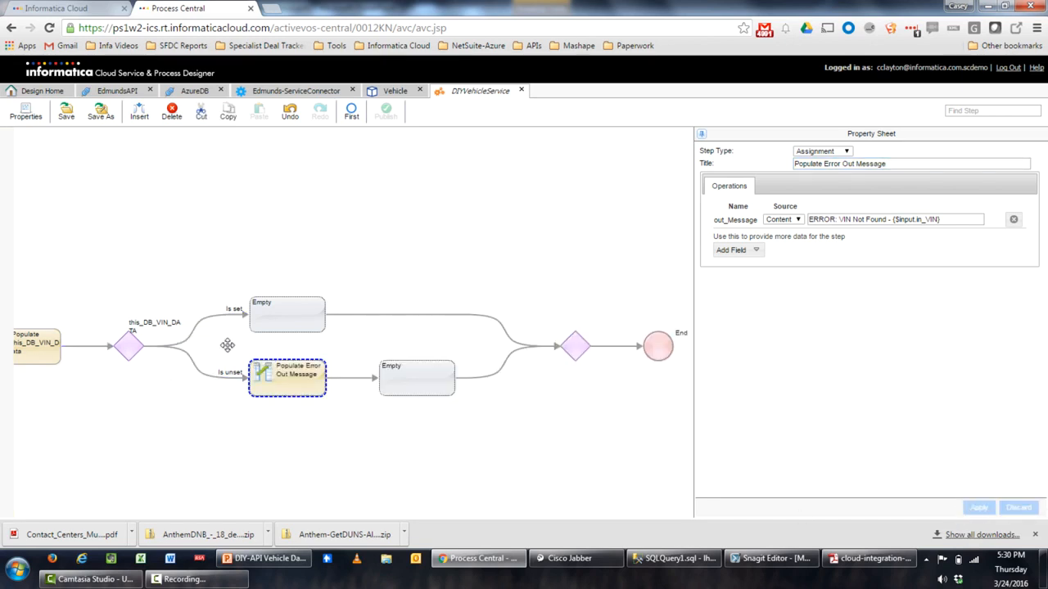
pyautogui.click(414, 385)
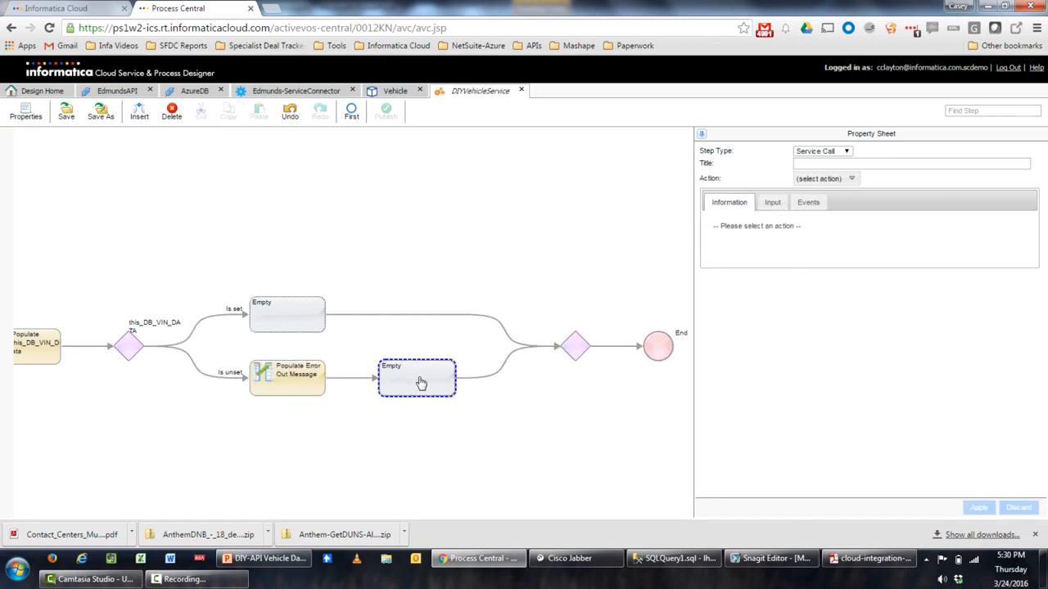
# Turn the empty step after Populate Error Out Message into an End step with Ending Type 'End of Process'
pyautogui.click(823, 152)
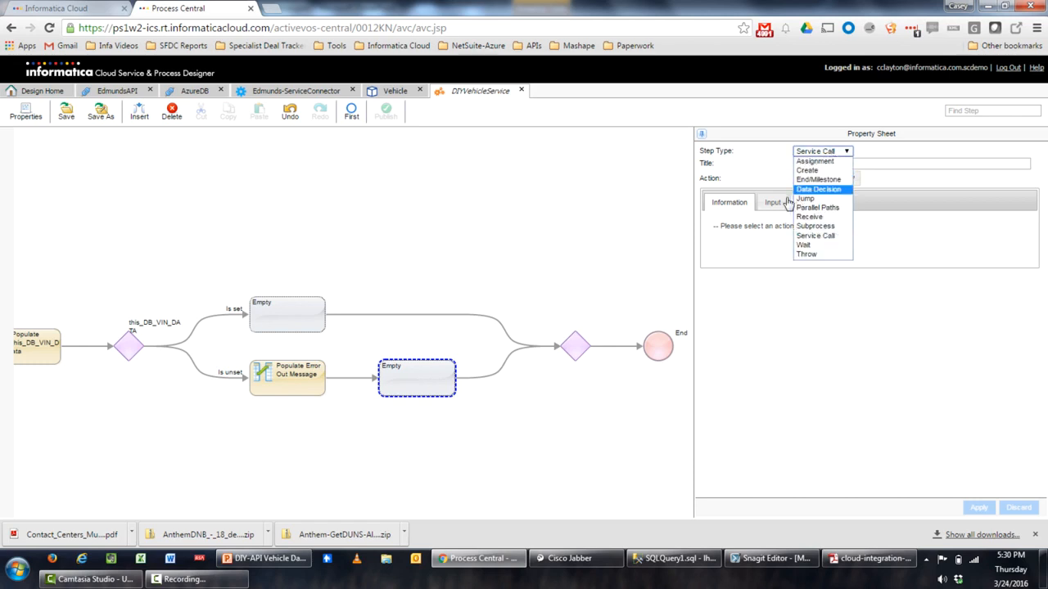
pyautogui.click(808, 179)
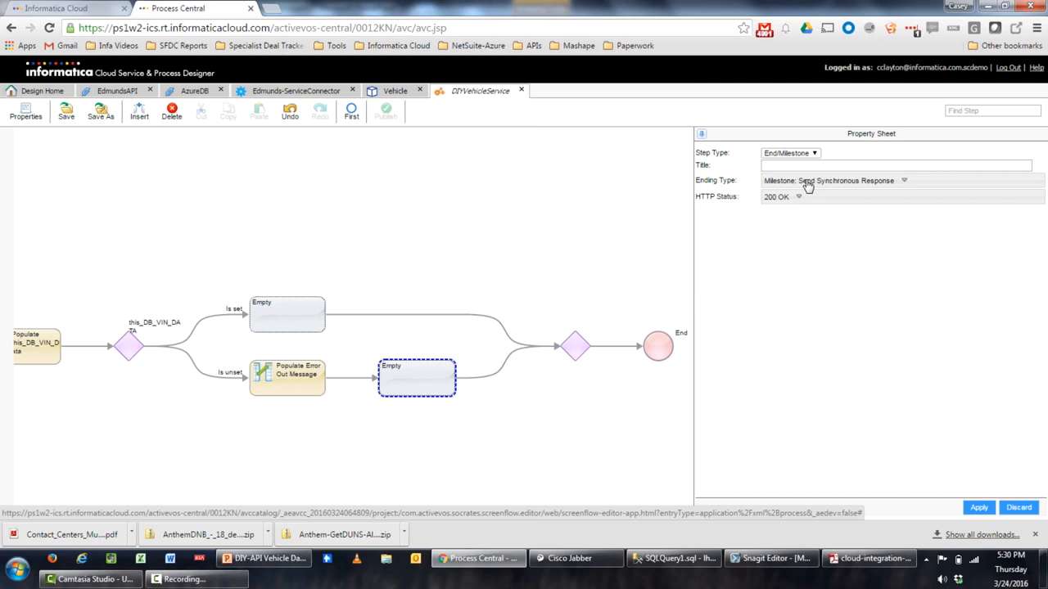
pyautogui.click(806, 185)
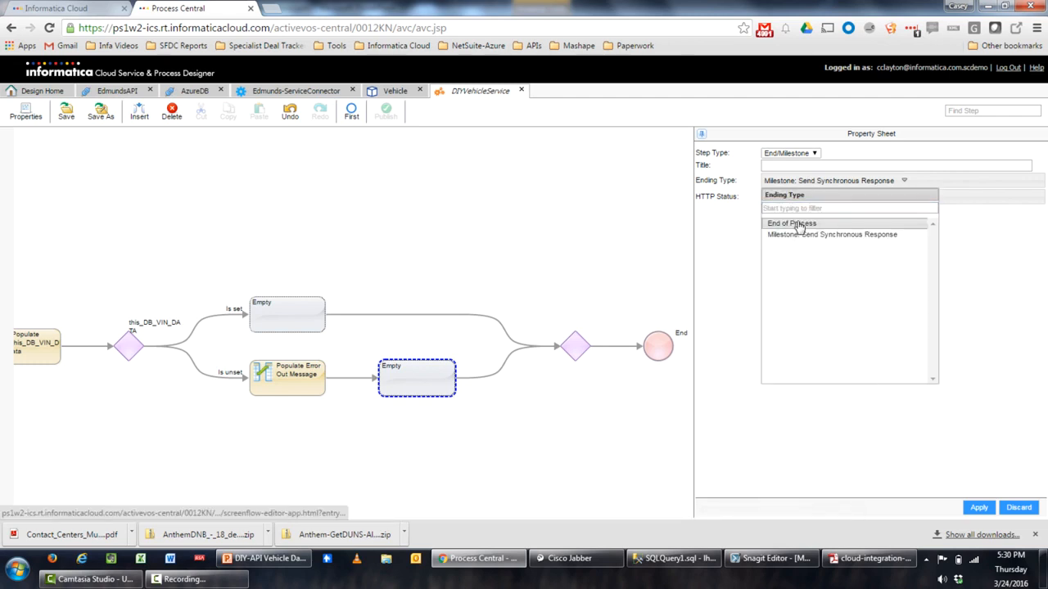
pyautogui.click(799, 226)
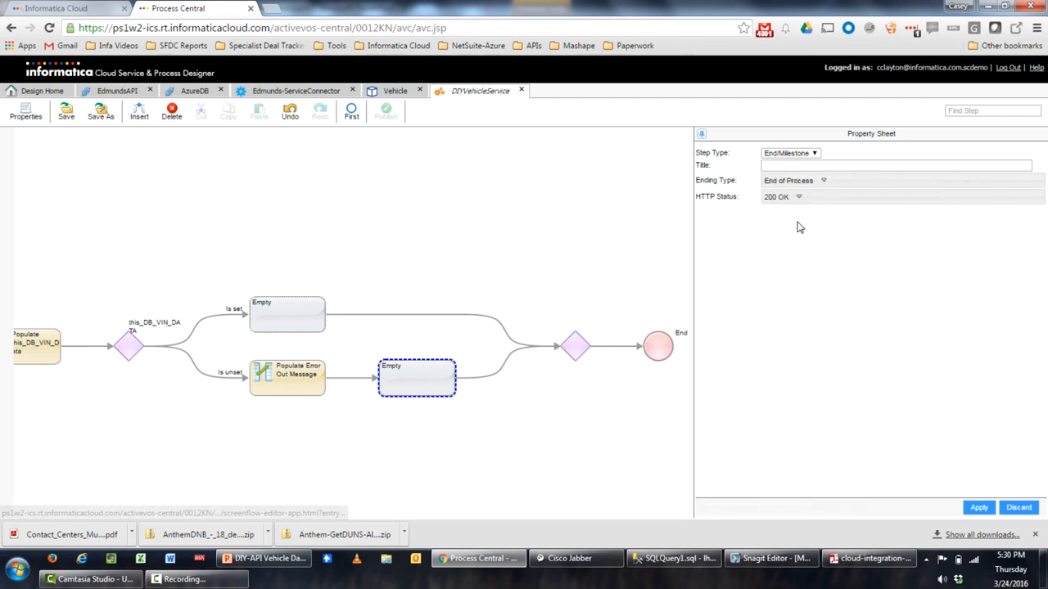
pyautogui.click(978, 508)
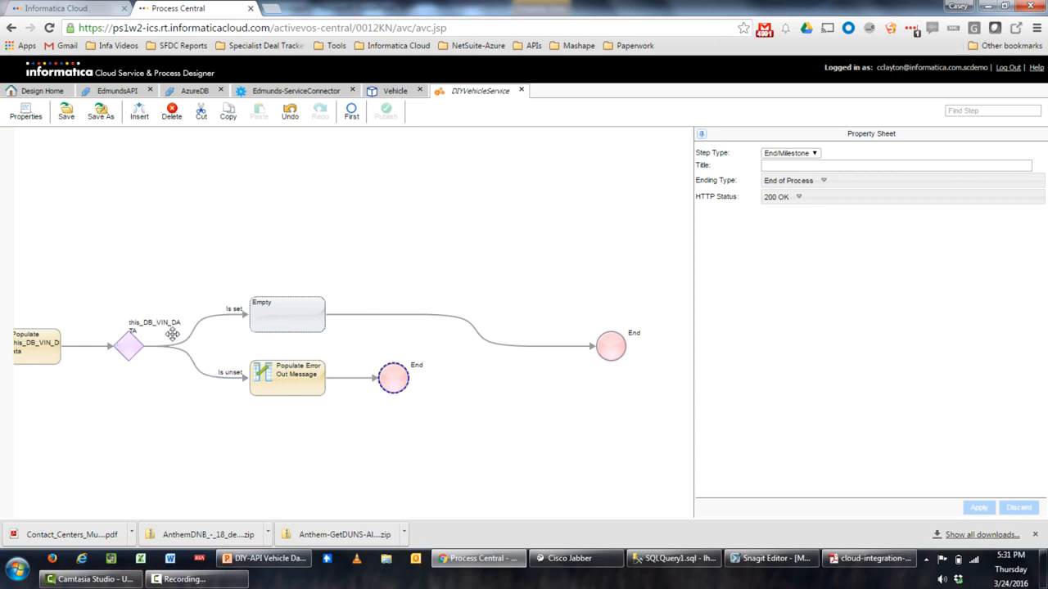
# Make the Is set empty step an assignment titled 'Populate Vehicle Output Data from DB'
pyautogui.click(288, 315)
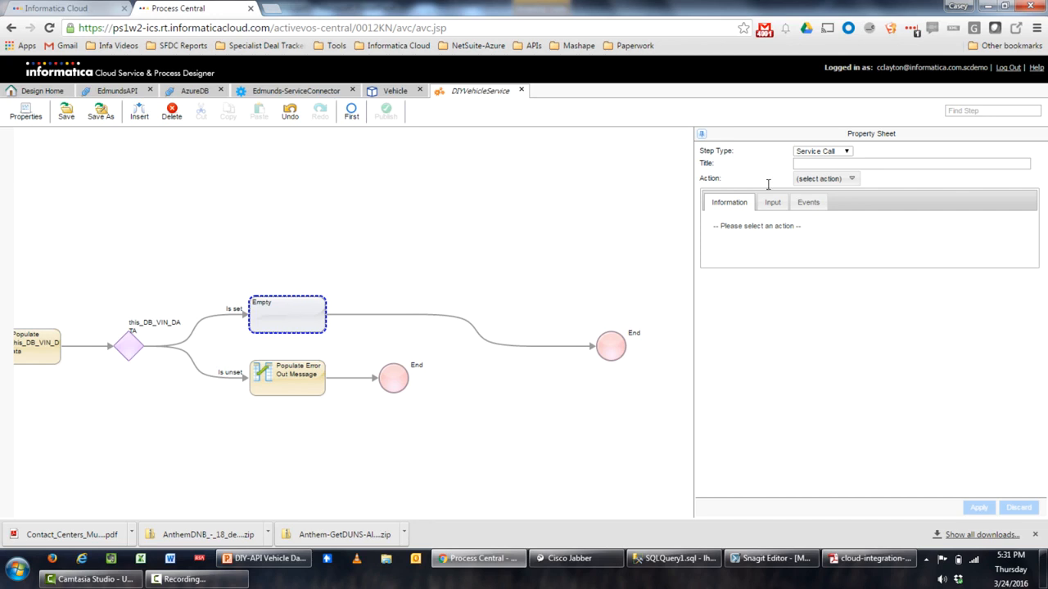
pyautogui.click(825, 153)
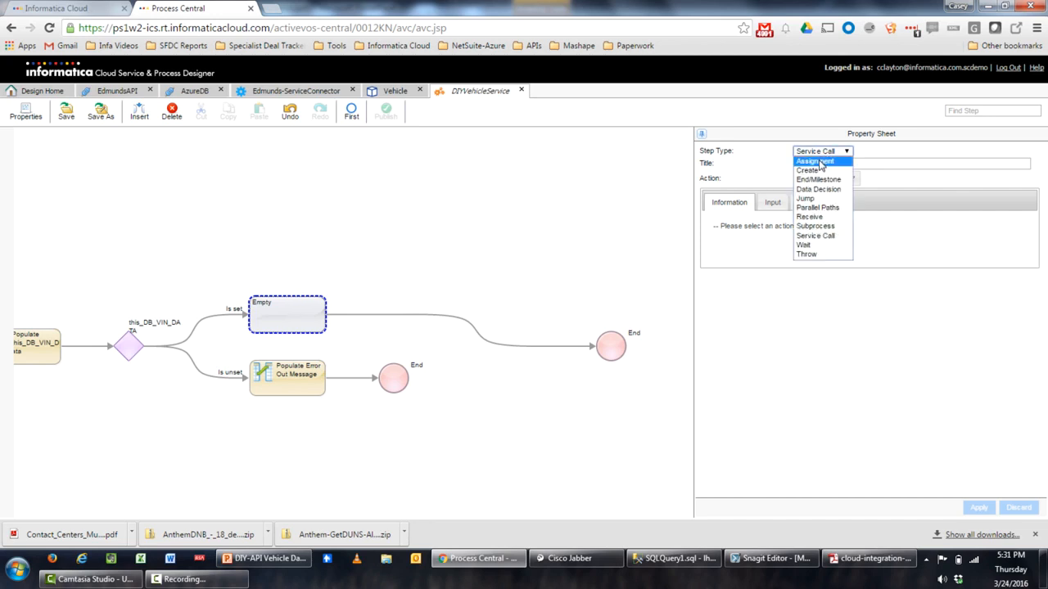
pyautogui.click(820, 162)
pyautogui.click(814, 165)
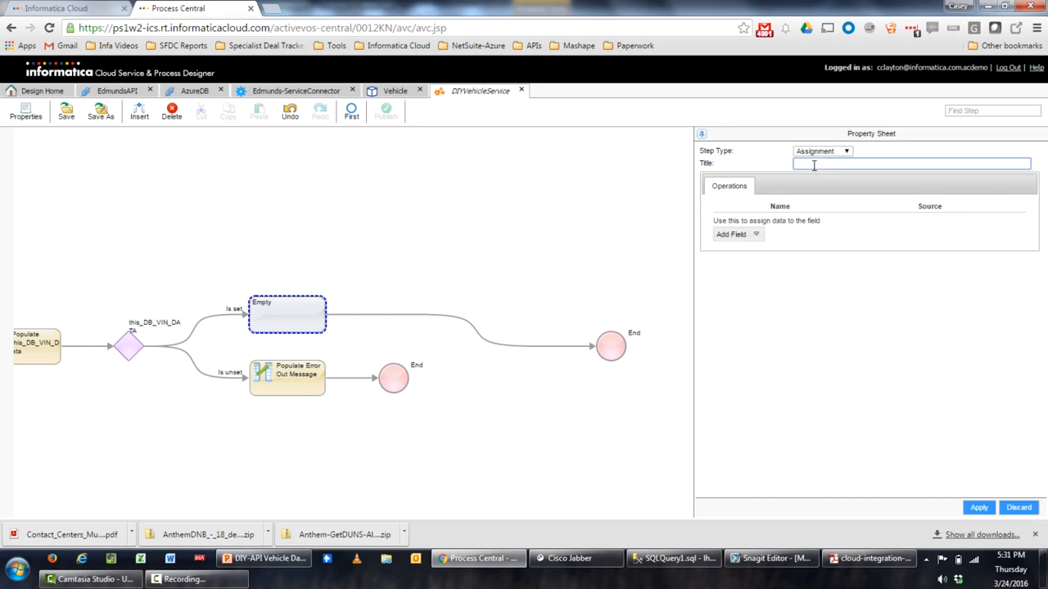
pyautogui.write('Populate Ve')
pyautogui.press('BackSpace')
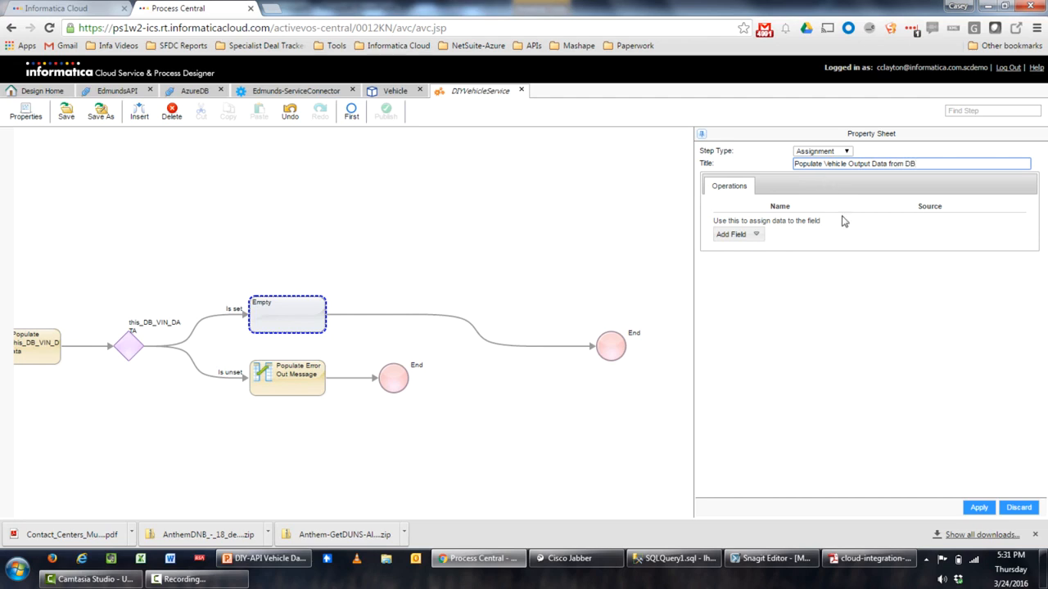
# Add assignment rows for out_Vehicle_Data's Year, Make, Model and VIN
pyautogui.click(757, 236)
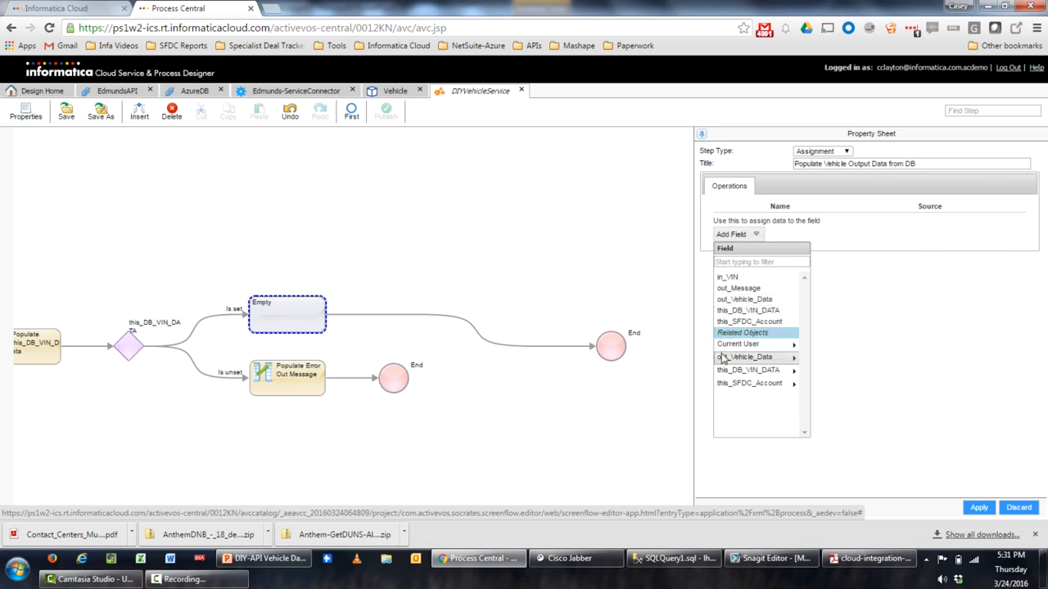
pyautogui.click(784, 361)
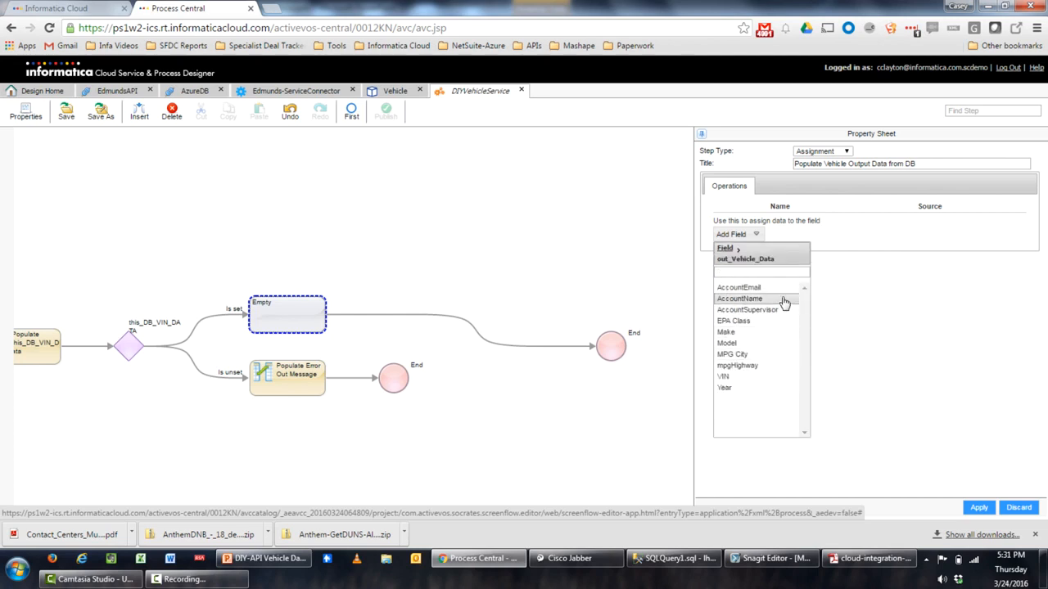
pyautogui.click(741, 389)
pyautogui.click(755, 266)
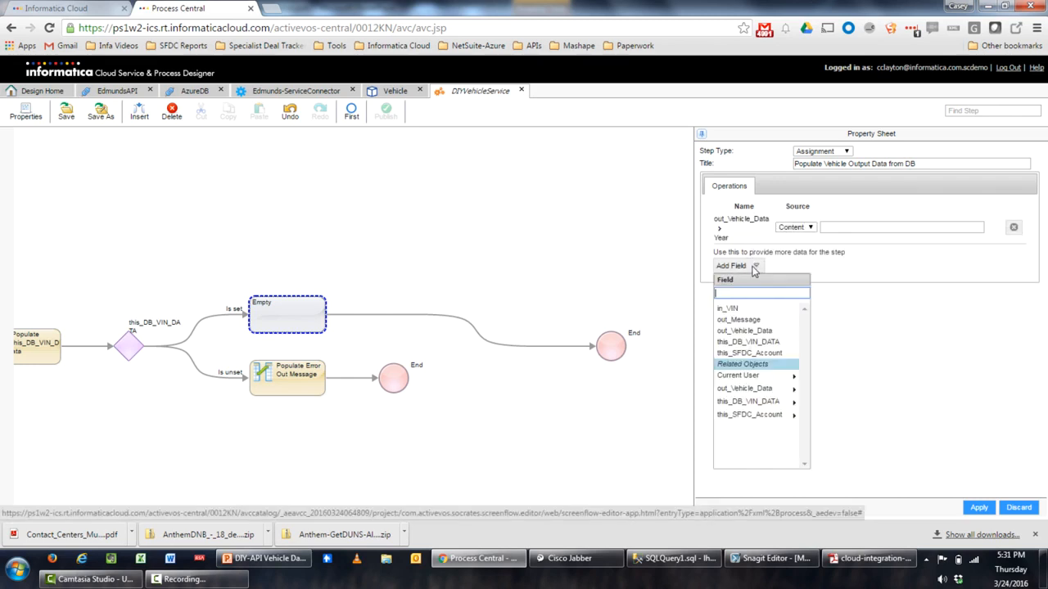
pyautogui.click(744, 389)
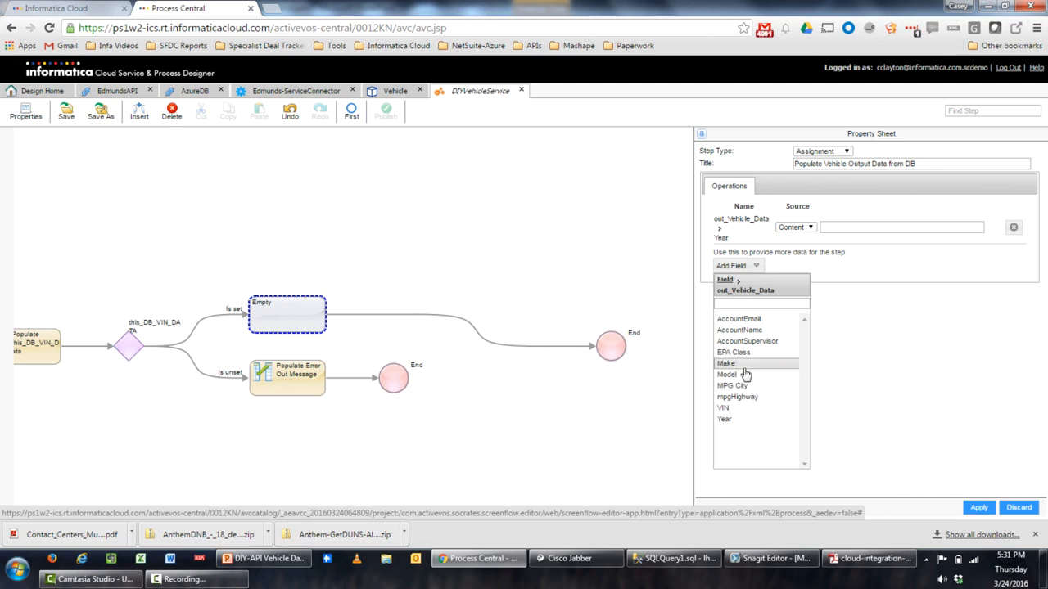
pyautogui.click(741, 364)
pyautogui.click(740, 298)
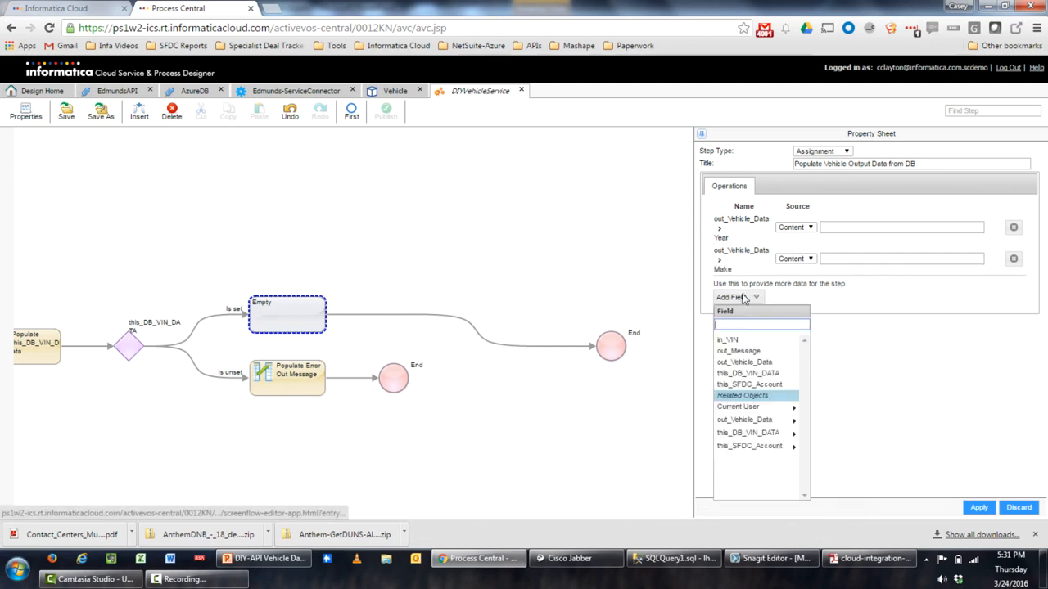
pyautogui.click(742, 420)
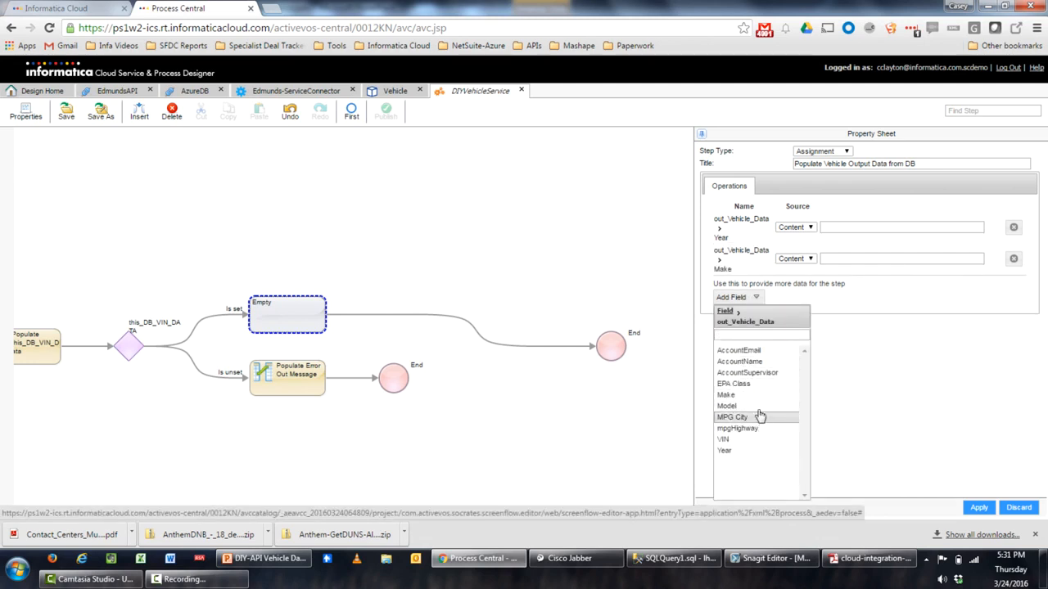
pyautogui.click(736, 406)
pyautogui.click(743, 330)
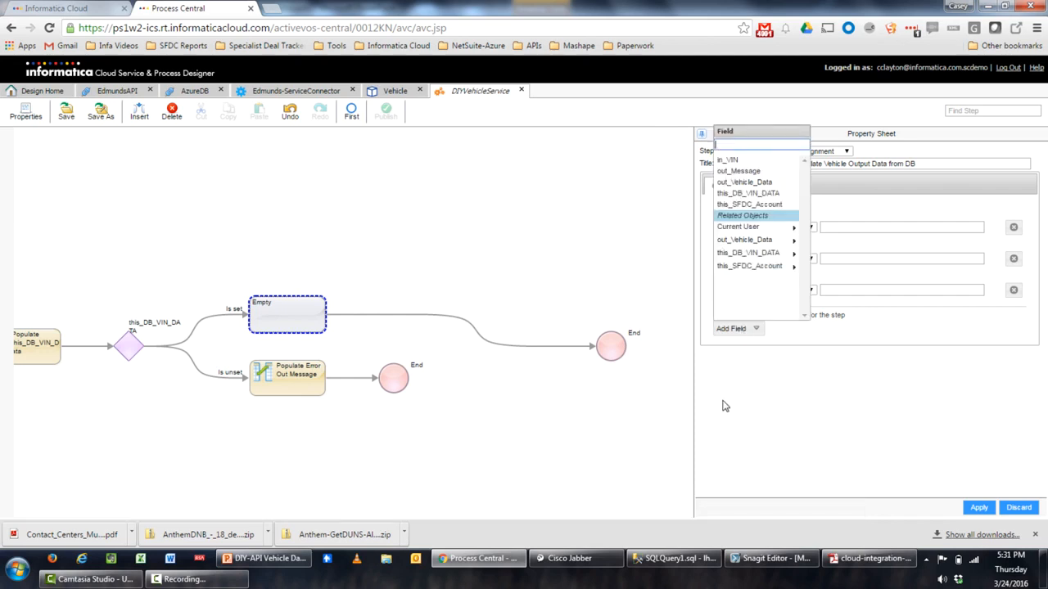
pyautogui.click(751, 241)
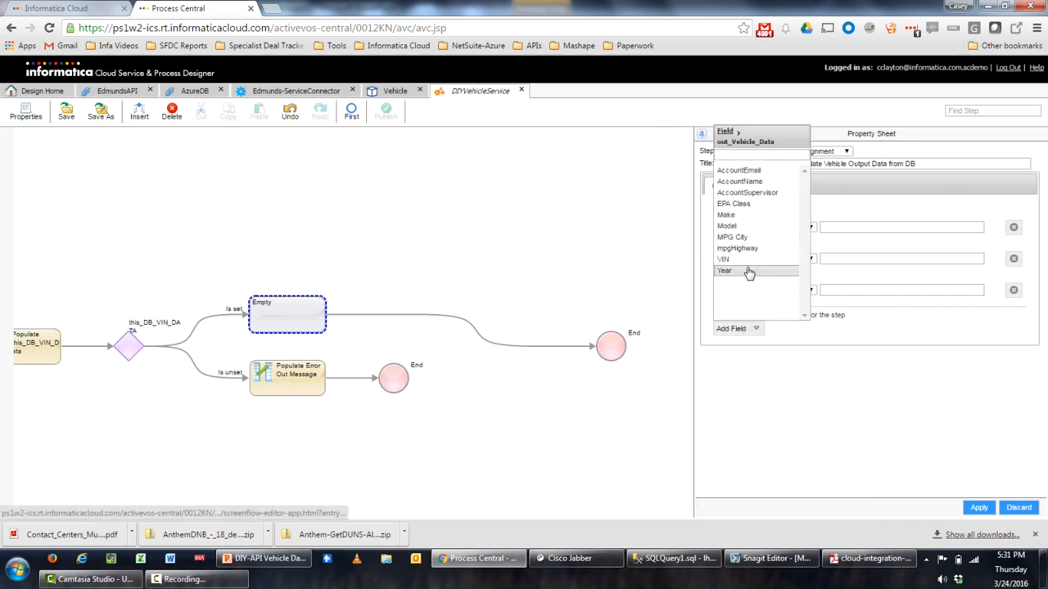
pyautogui.click(746, 271)
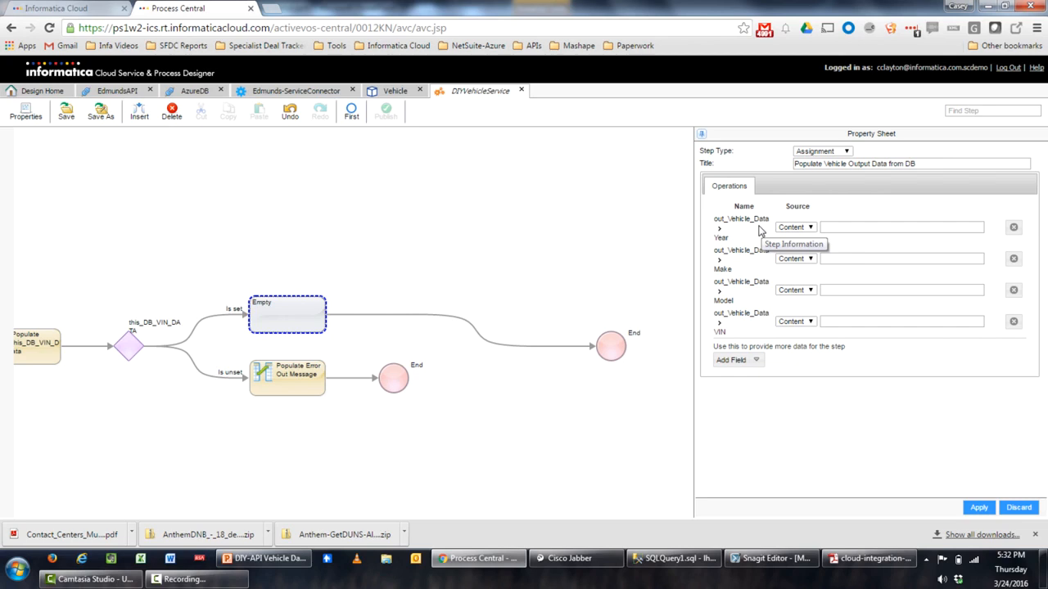
# Set the Year, Make, Model and VIN assignments to take their values from process fields
pyautogui.click(791, 228)
pyautogui.click(794, 249)
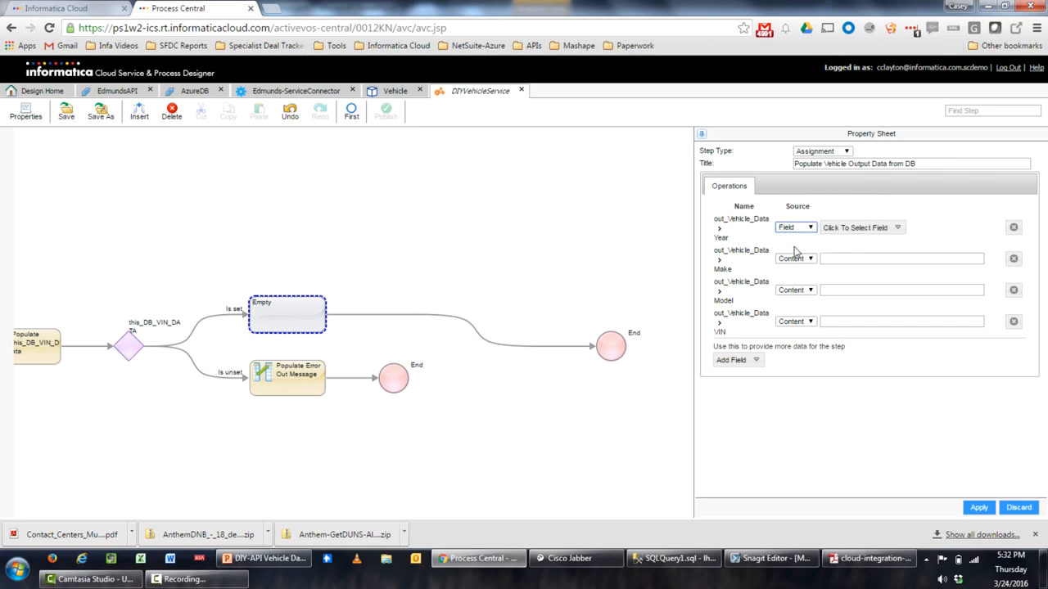
pyautogui.click(798, 260)
pyautogui.click(804, 276)
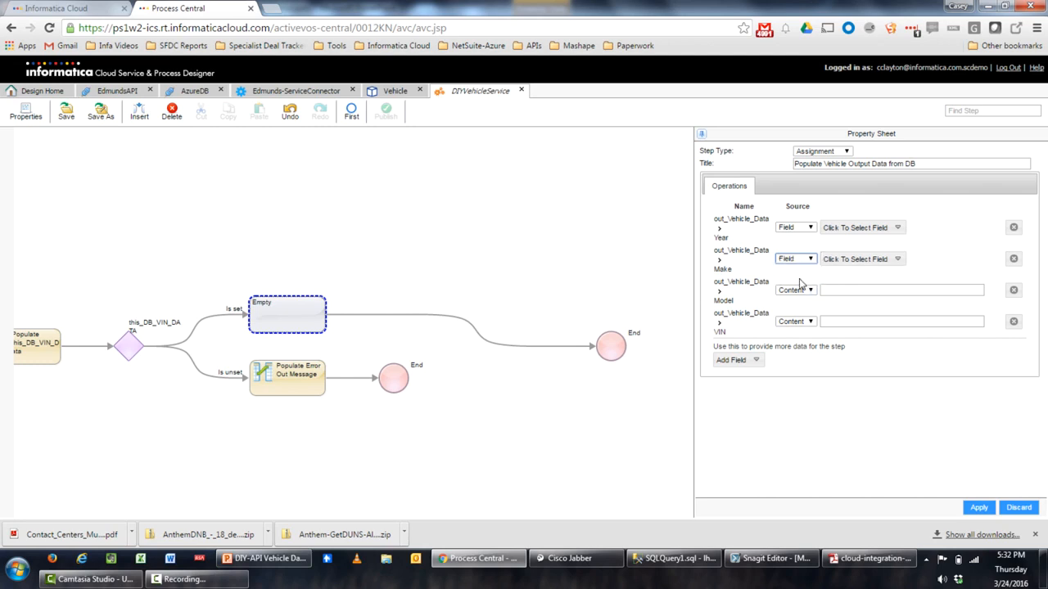
pyautogui.click(796, 290)
pyautogui.click(797, 311)
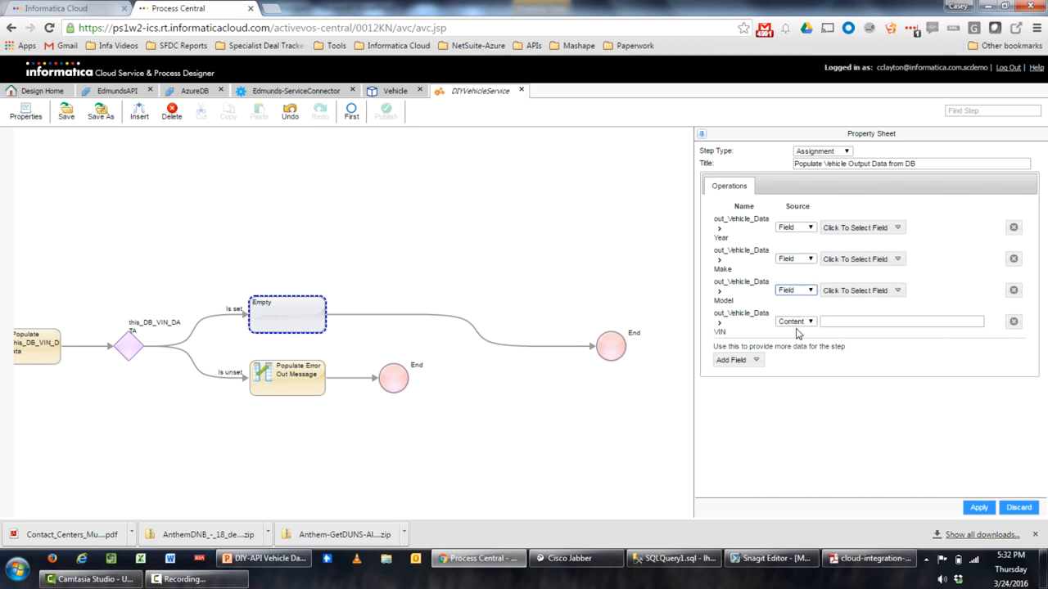
pyautogui.click(796, 322)
pyautogui.click(798, 340)
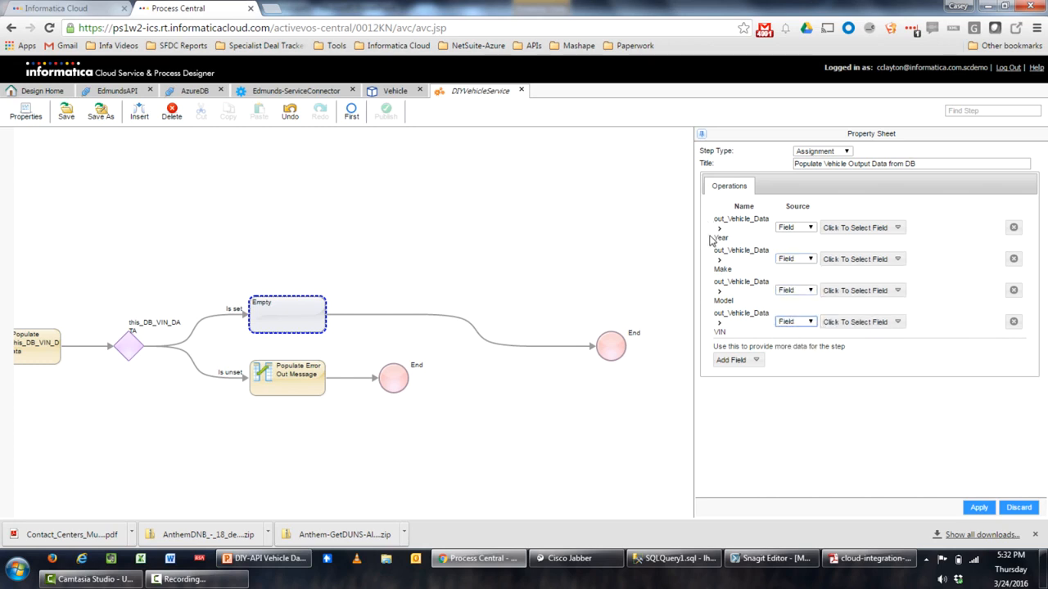
# Map Year, Make, Model to this_DB_VIN_DATA's VEHICLE_YEAR, VEHICLE_MAKE, VEHICLE_MODEL, and VIN to in_VIN
pyautogui.click(896, 229)
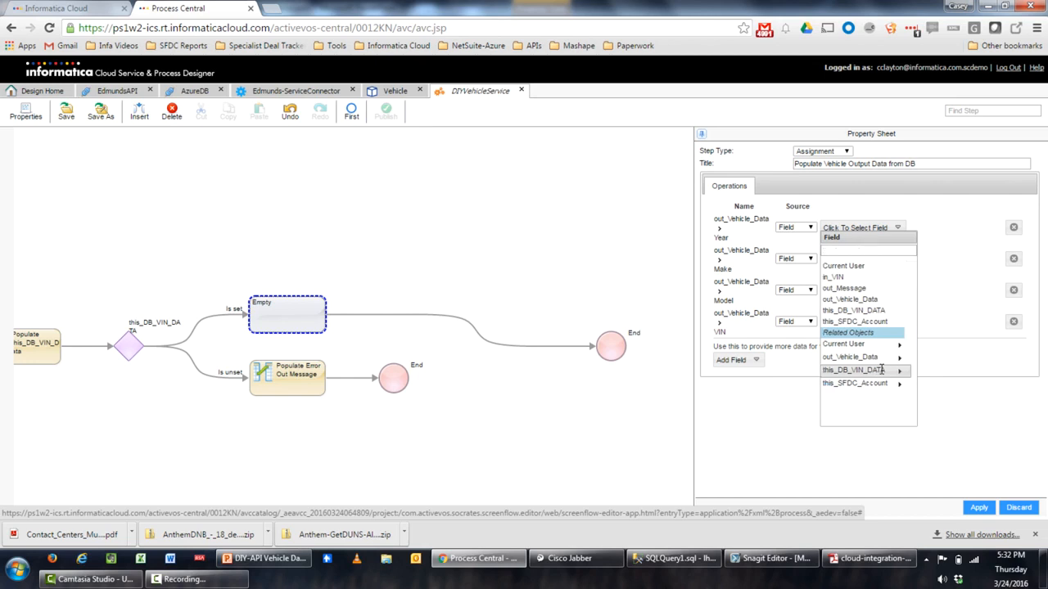
pyautogui.click(876, 370)
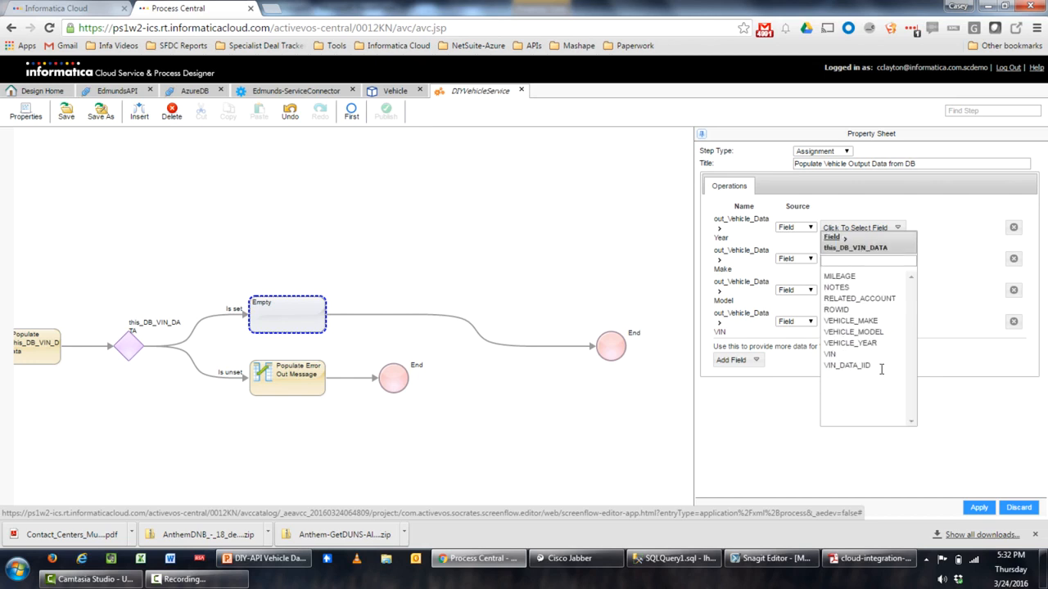
pyautogui.click(866, 344)
pyautogui.click(843, 260)
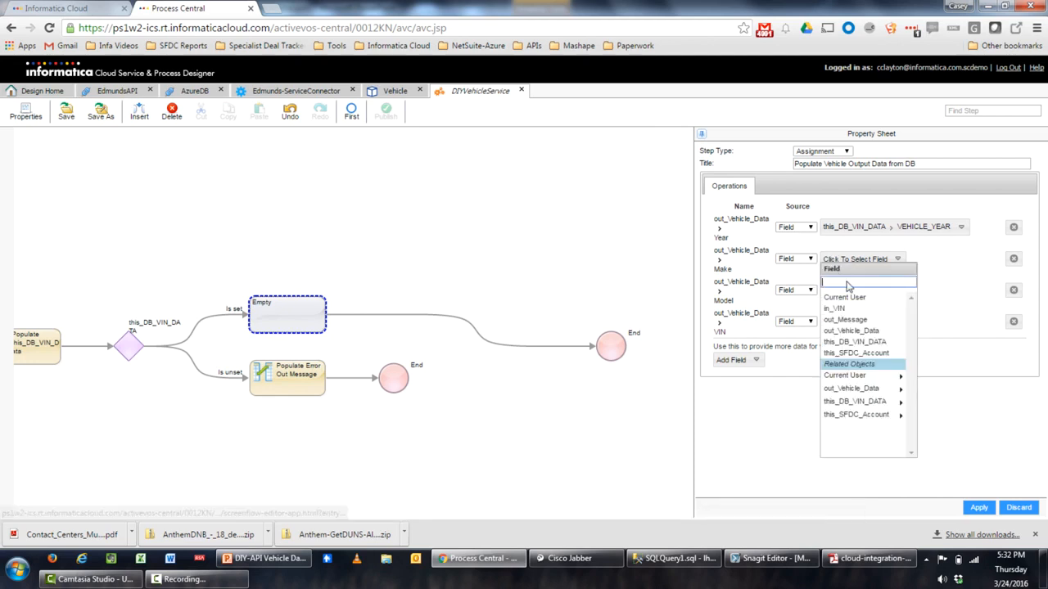
pyautogui.click(831, 403)
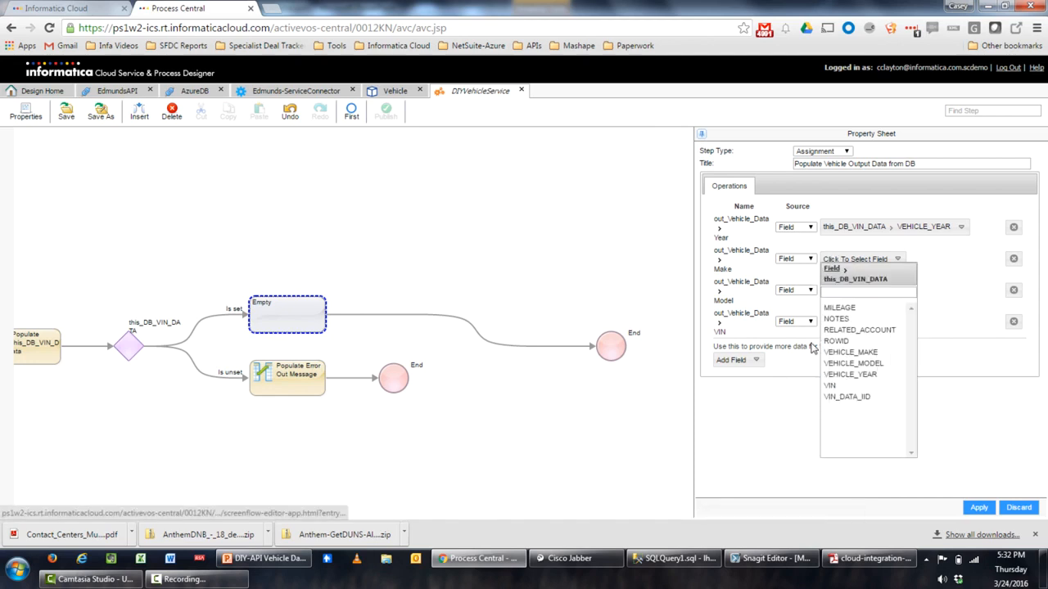
pyautogui.click(869, 354)
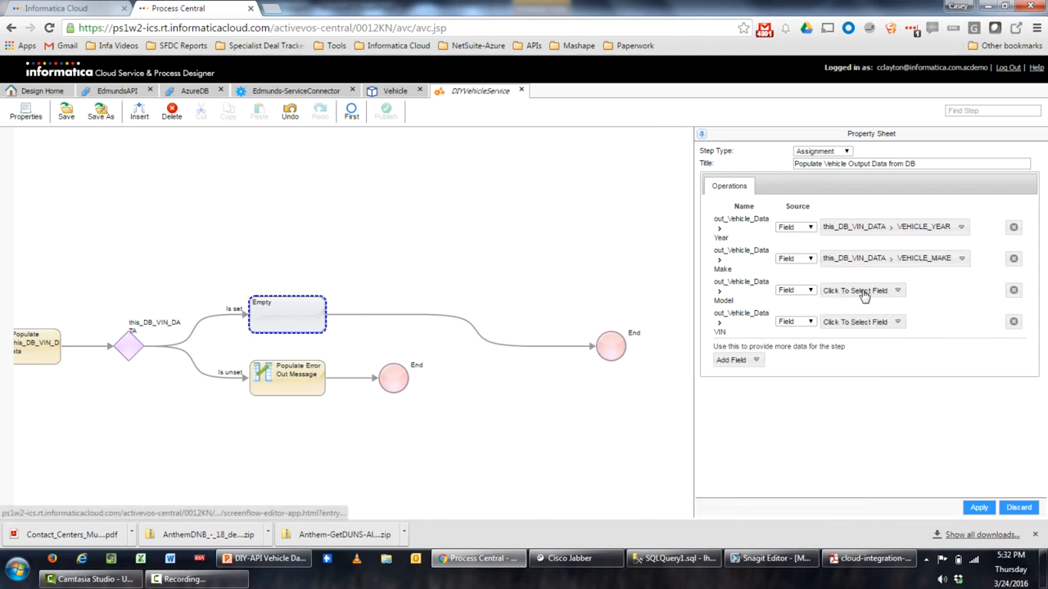
pyautogui.click(861, 293)
pyautogui.click(860, 433)
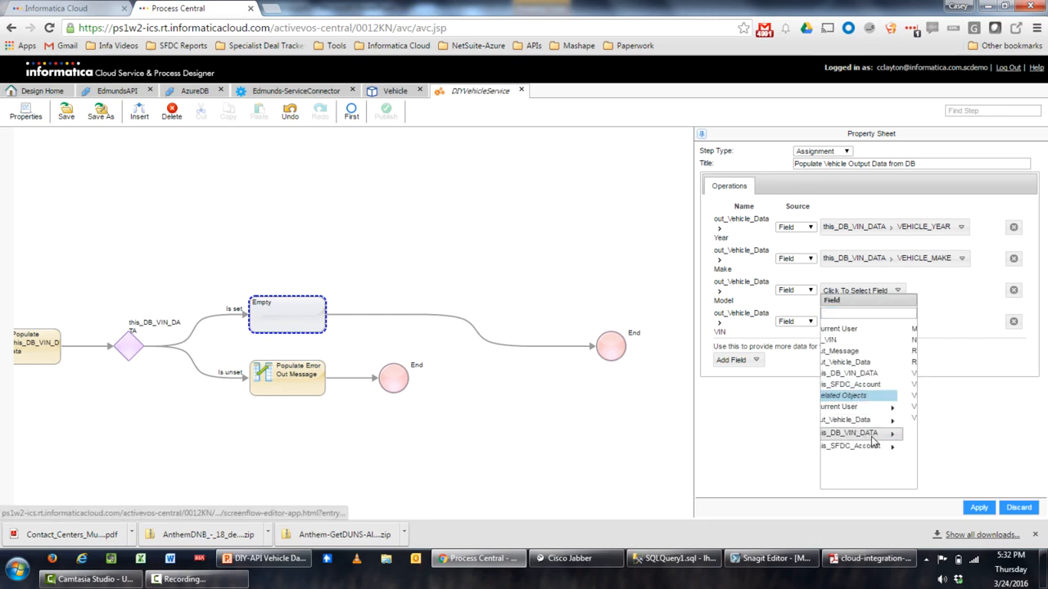
pyautogui.click(884, 396)
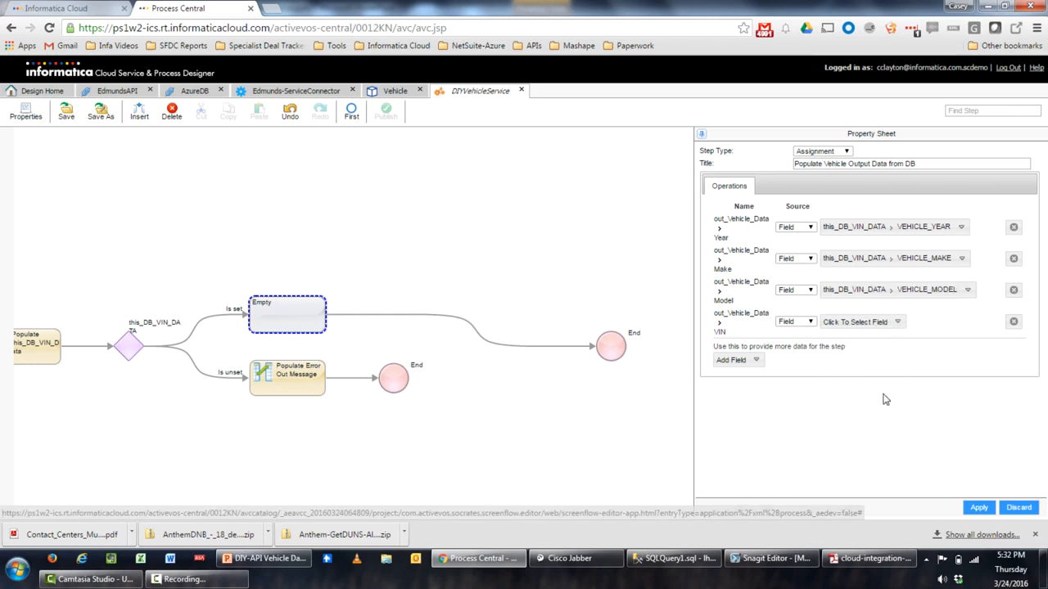
pyautogui.click(840, 323)
pyautogui.click(840, 325)
pyautogui.click(841, 324)
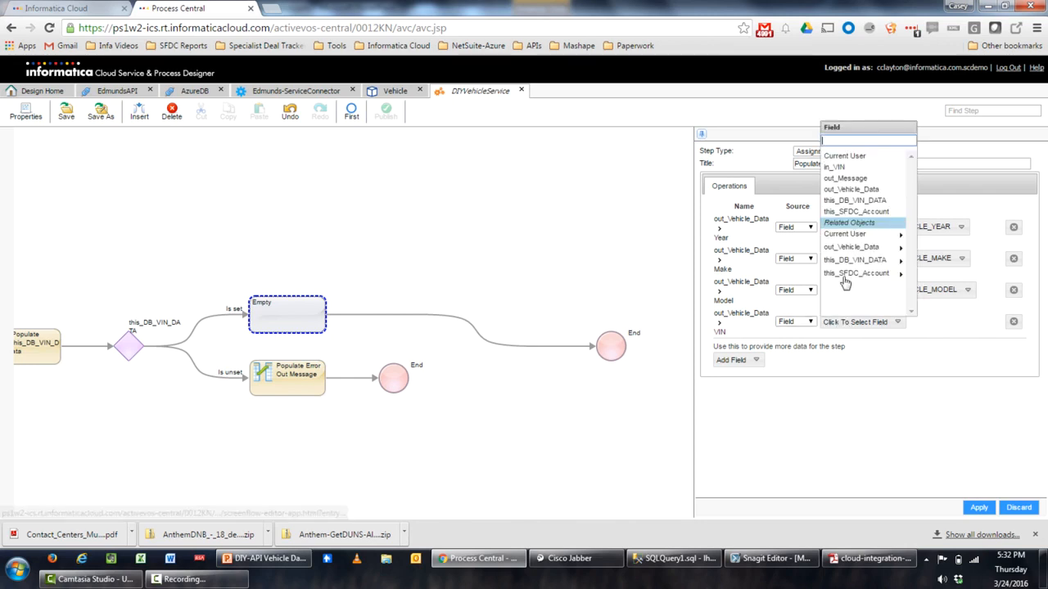
pyautogui.click(866, 168)
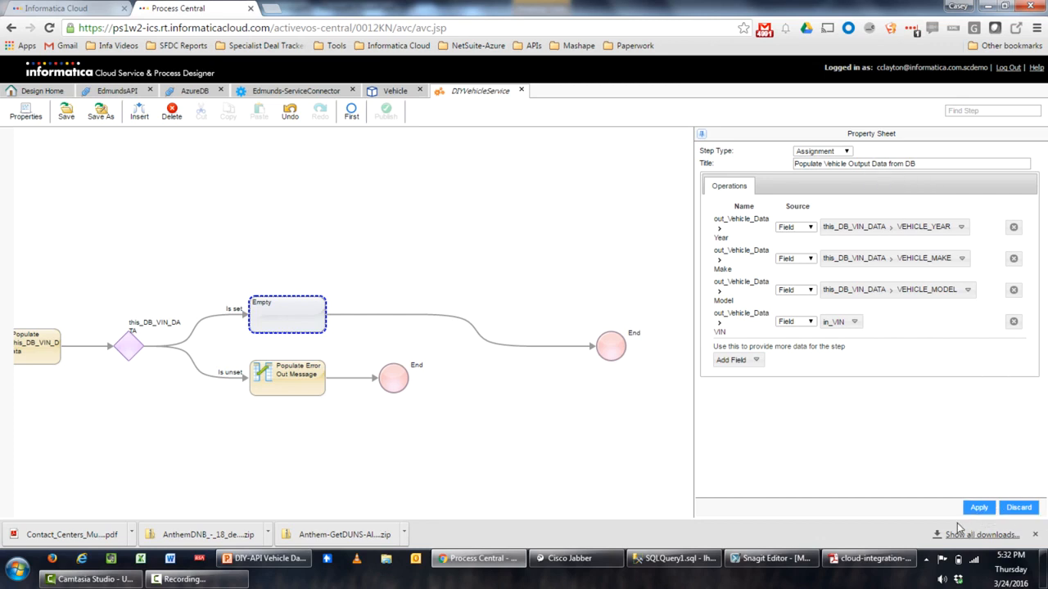
# Apply the vehicle output assignments and delete the extra empty step that appeared
pyautogui.click(977, 508)
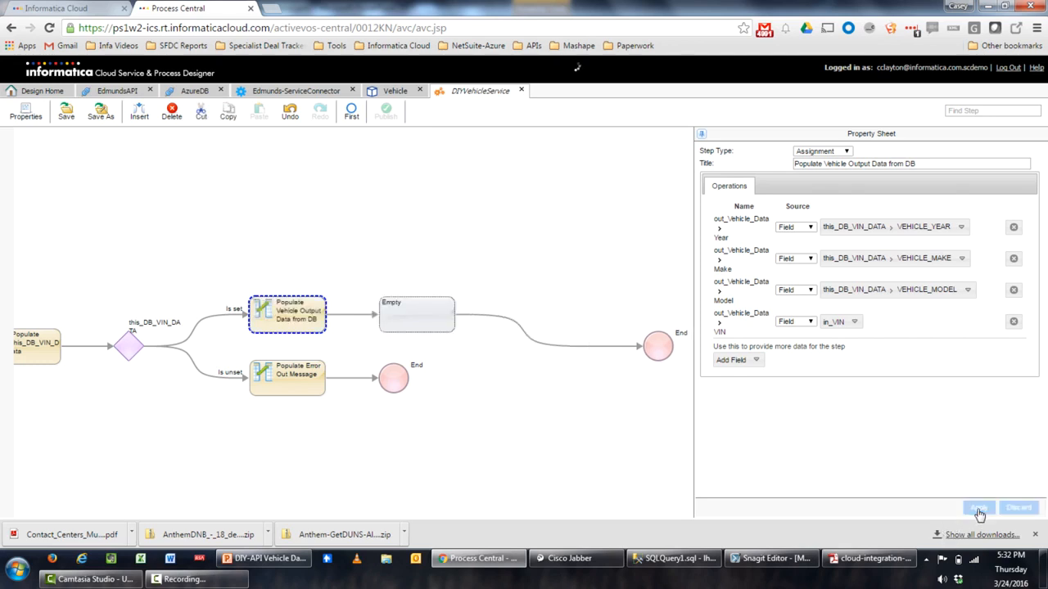
pyautogui.click(402, 322)
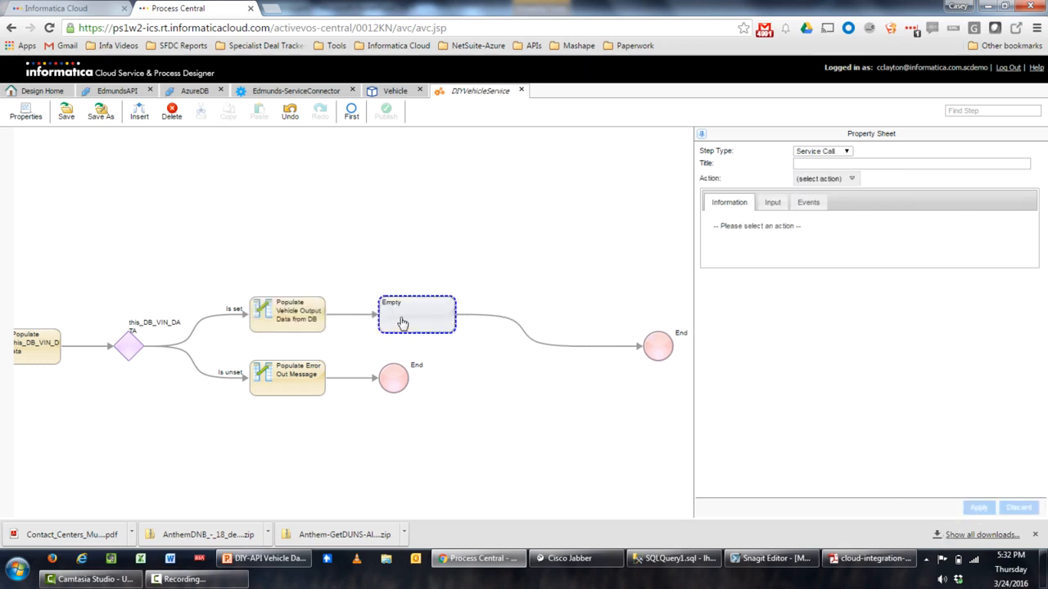
pyautogui.click(171, 117)
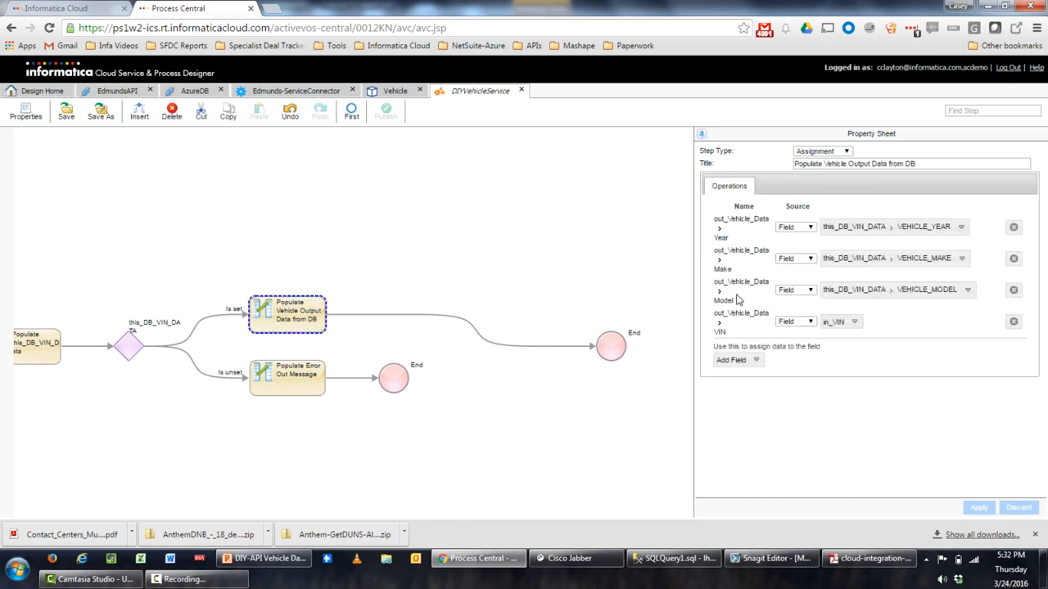
# Add an out_Message assignment with the content SUCCESS and apply it
pyautogui.click(759, 363)
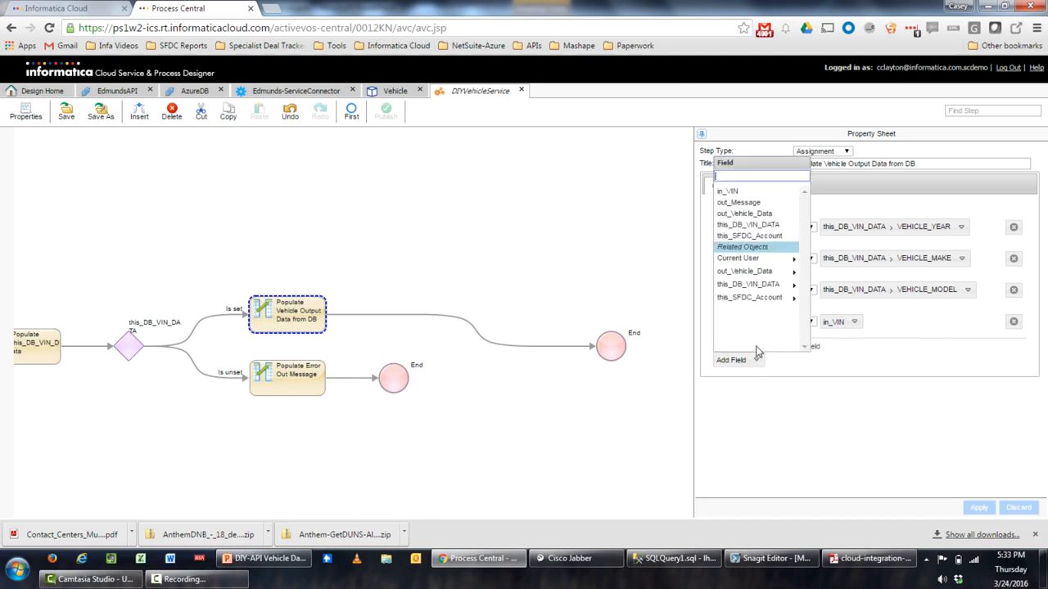
pyautogui.click(728, 209)
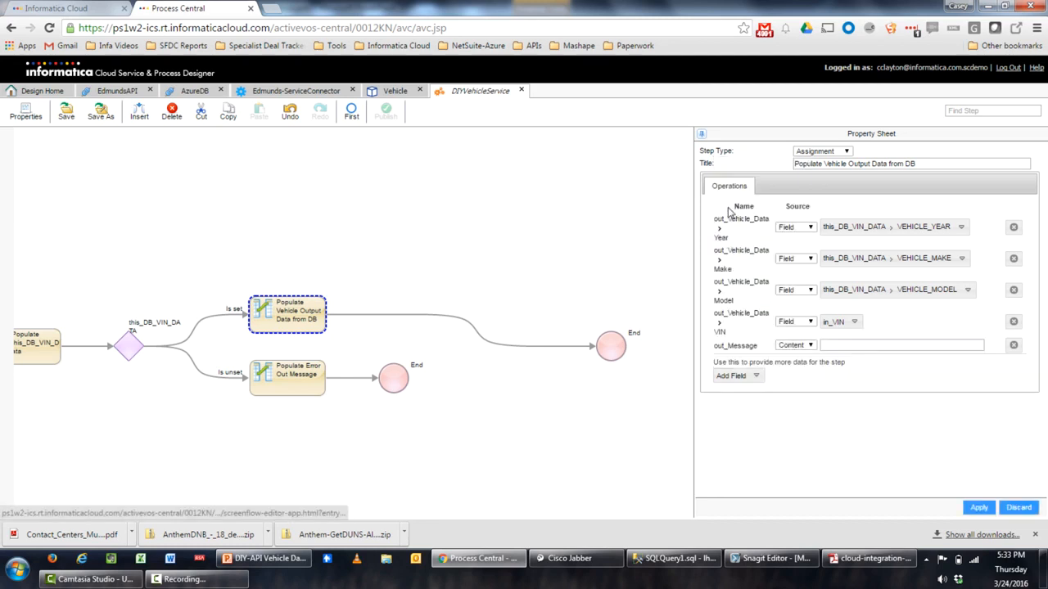
pyautogui.click(830, 344)
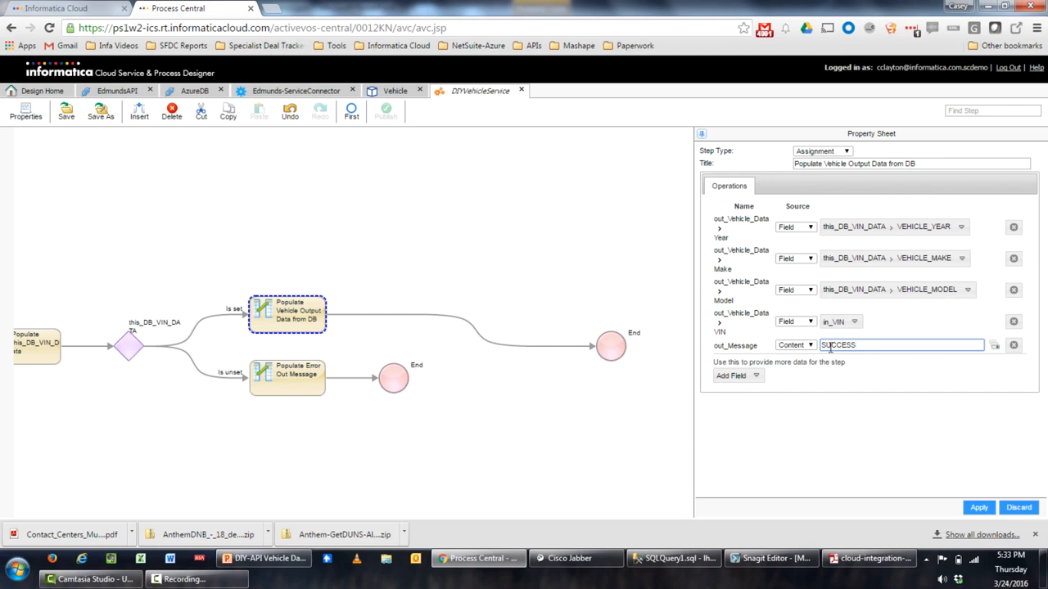
pyautogui.click(979, 507)
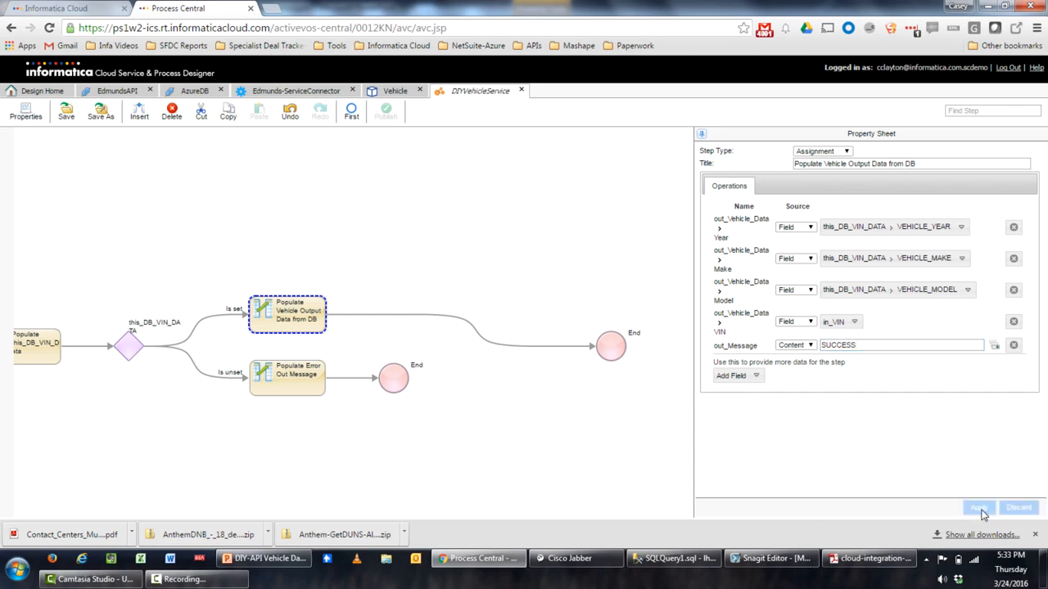
pyautogui.moveTo(306, 204); pyautogui.dragTo(386, 210)
pyautogui.scroll(-3, 386, 210)
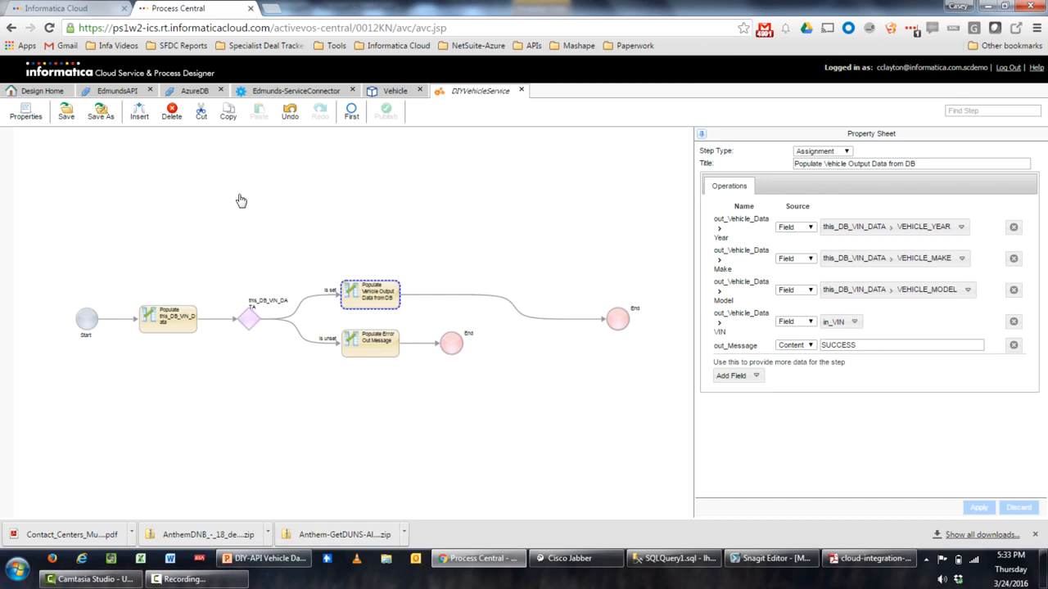
# Save the DIYVehicleService process, then publish it
pyautogui.click(67, 113)
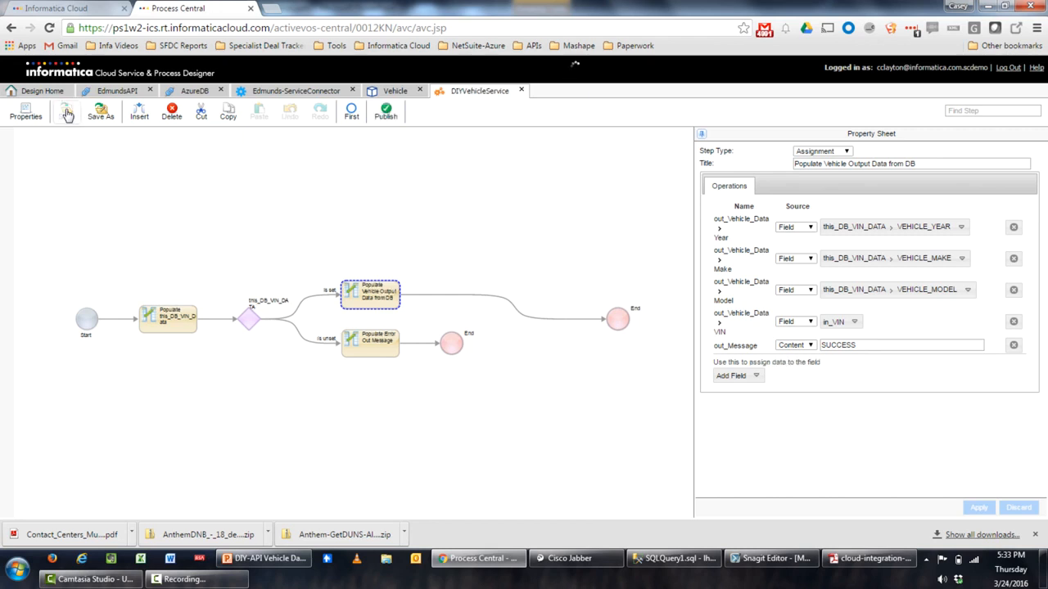
pyautogui.click(391, 118)
# Select DIYVehicleService in Design Home, copy its Service URL, and launch Advanced Rest Client
pyautogui.click(46, 92)
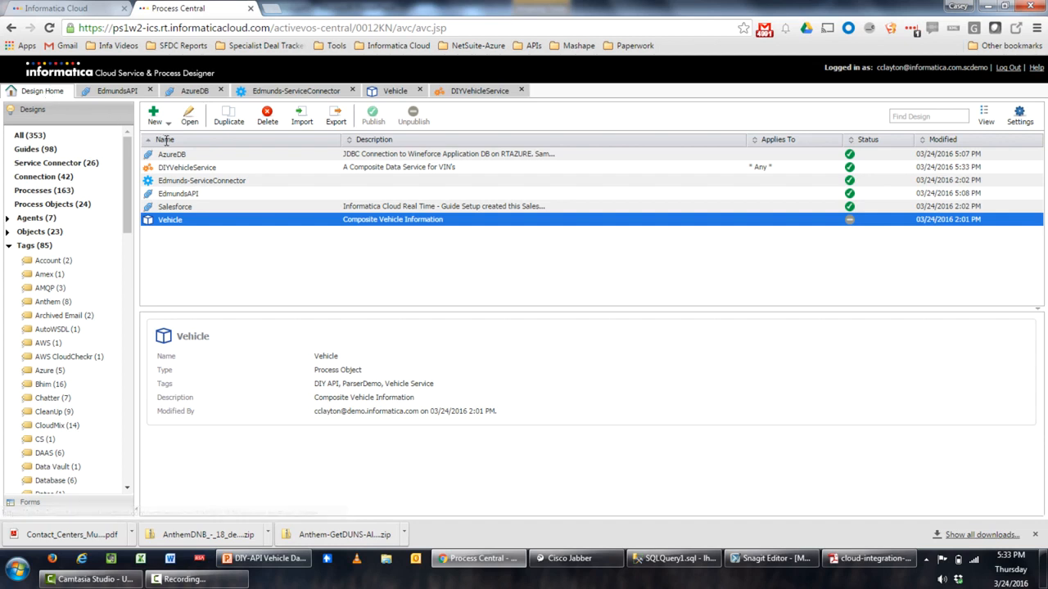
pyautogui.click(217, 167)
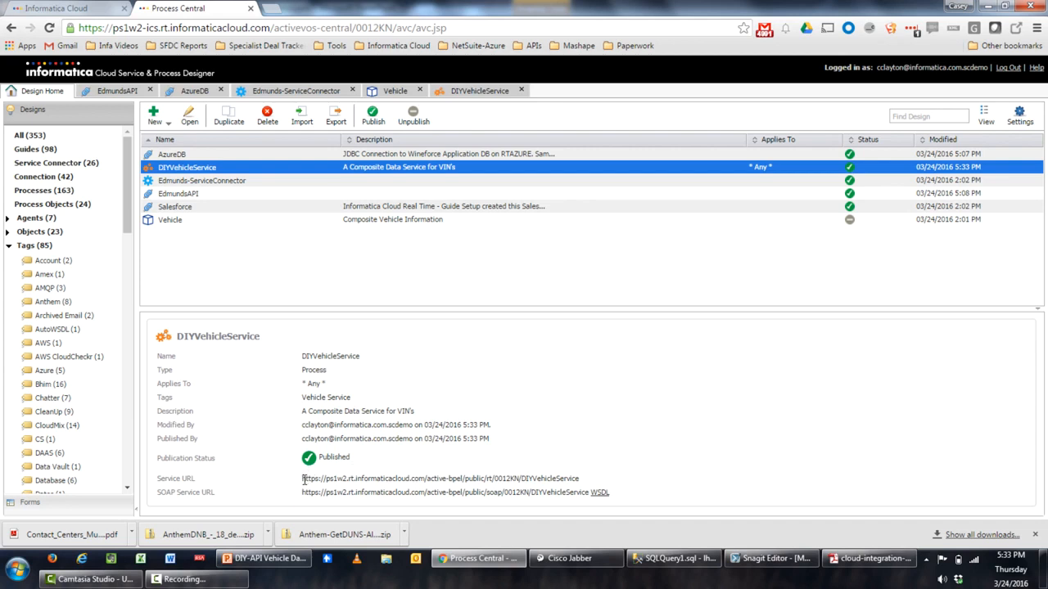
pyautogui.moveTo(303, 483); pyautogui.dragTo(600, 476)
pyautogui.hotkey('ctrl', 'c')
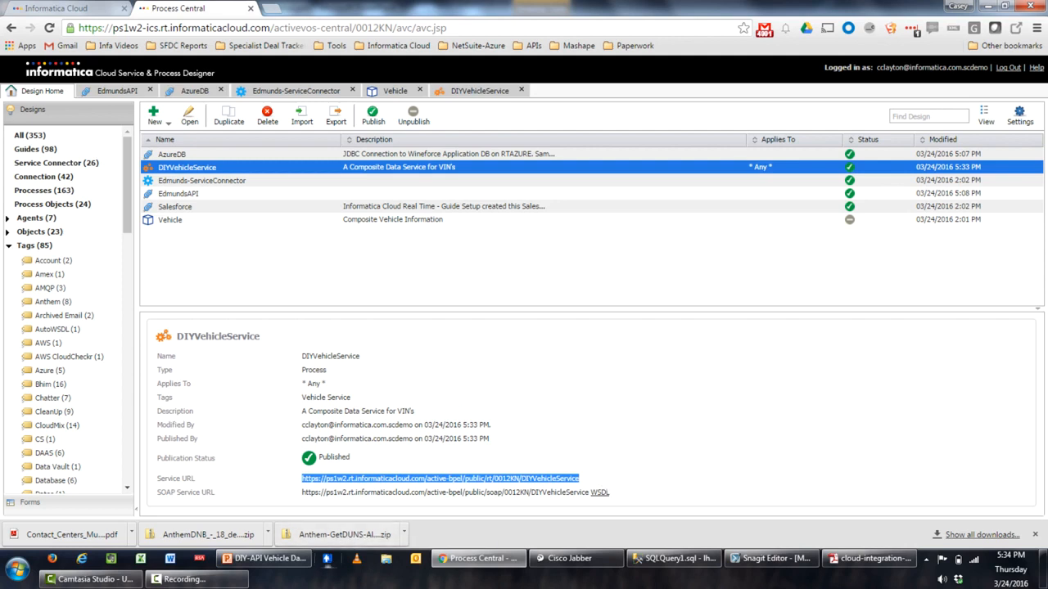
pyautogui.click(326, 560)
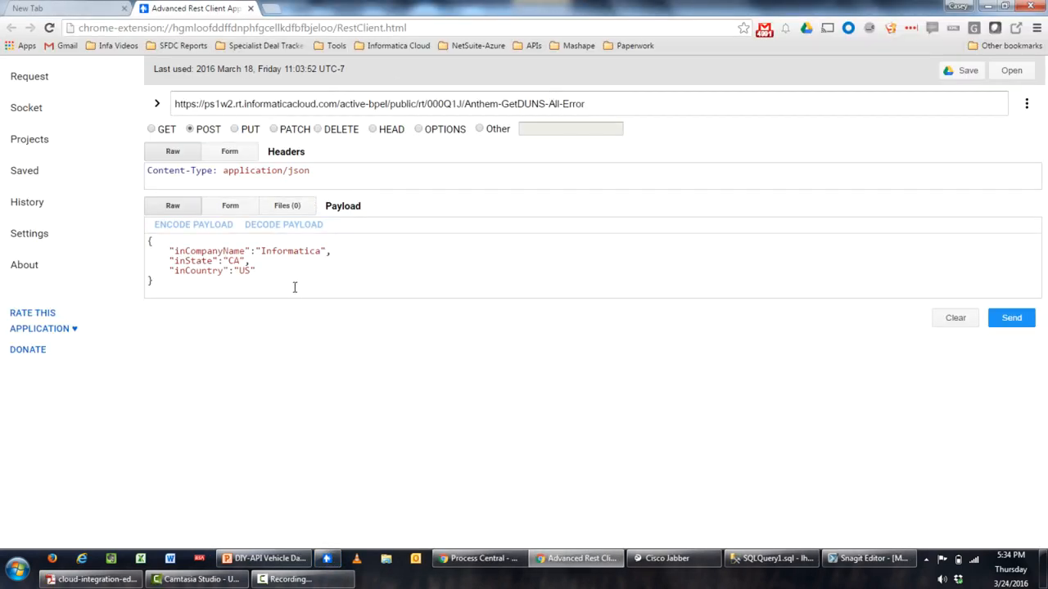
# Clear the old JSON payload, paste the DIYVehicleService URL into the POST request, and reopen the process
pyautogui.moveTo(286, 294); pyautogui.dragTo(36, 155)
pyautogui.press('Delete')
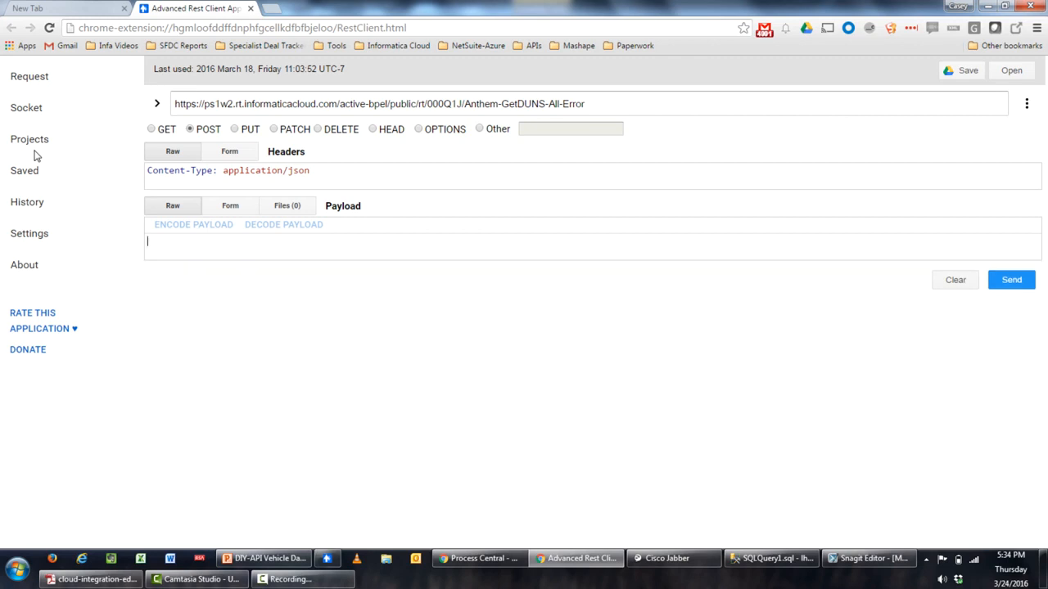
pyautogui.moveTo(586, 104); pyautogui.dragTo(560, 104)
pyautogui.moveTo(330, 38); pyautogui.dragTo(2, 90)
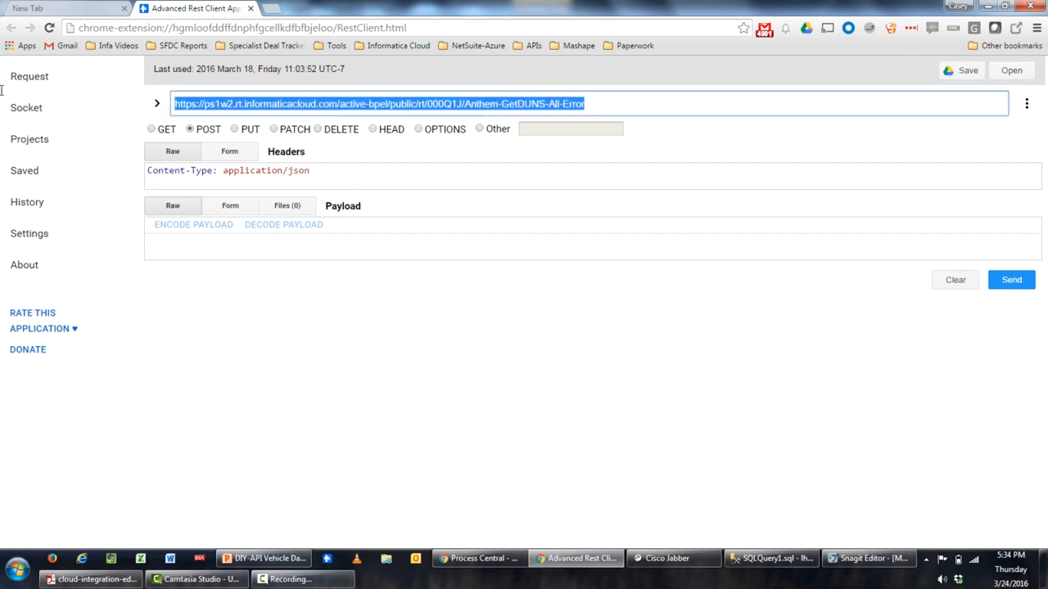
pyautogui.hotkey('ctrl', 'v')
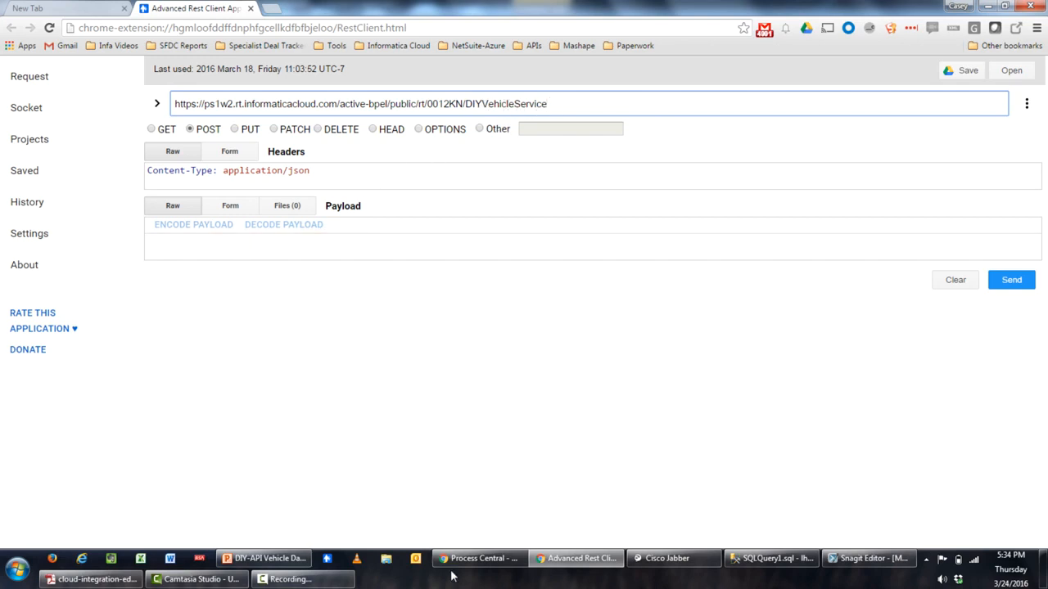
pyautogui.click(487, 563)
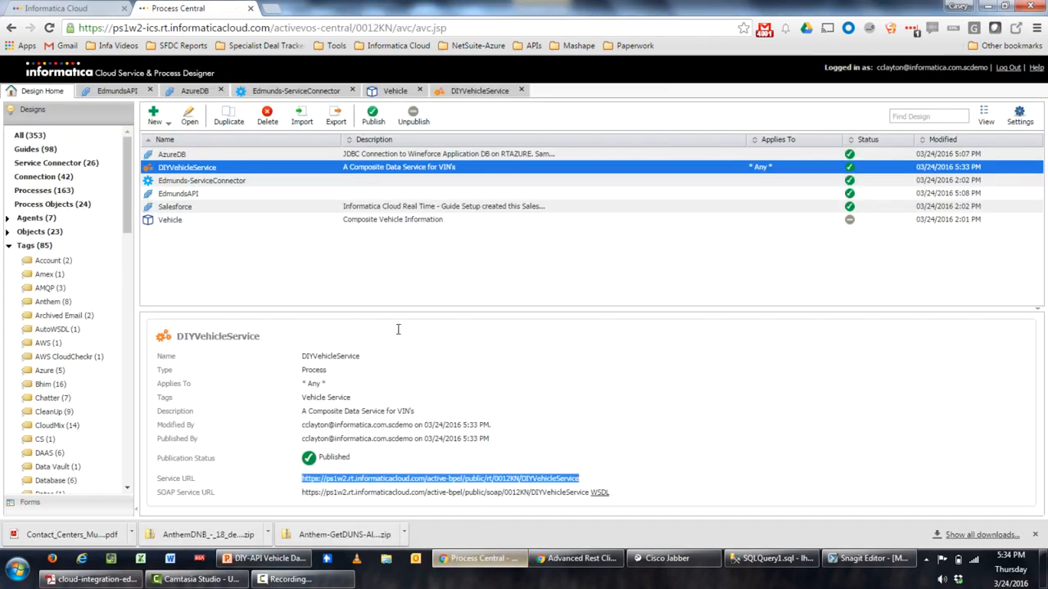
pyautogui.click(465, 90)
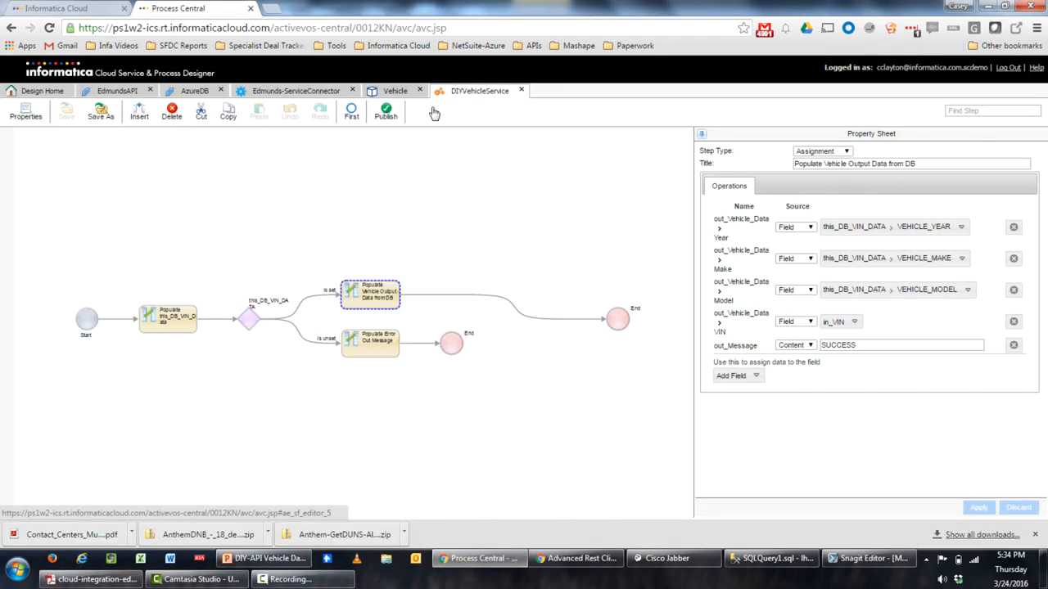
# Check the Start node's input field in_VIN, then switch back to Advanced REST Client
pyautogui.click(87, 319)
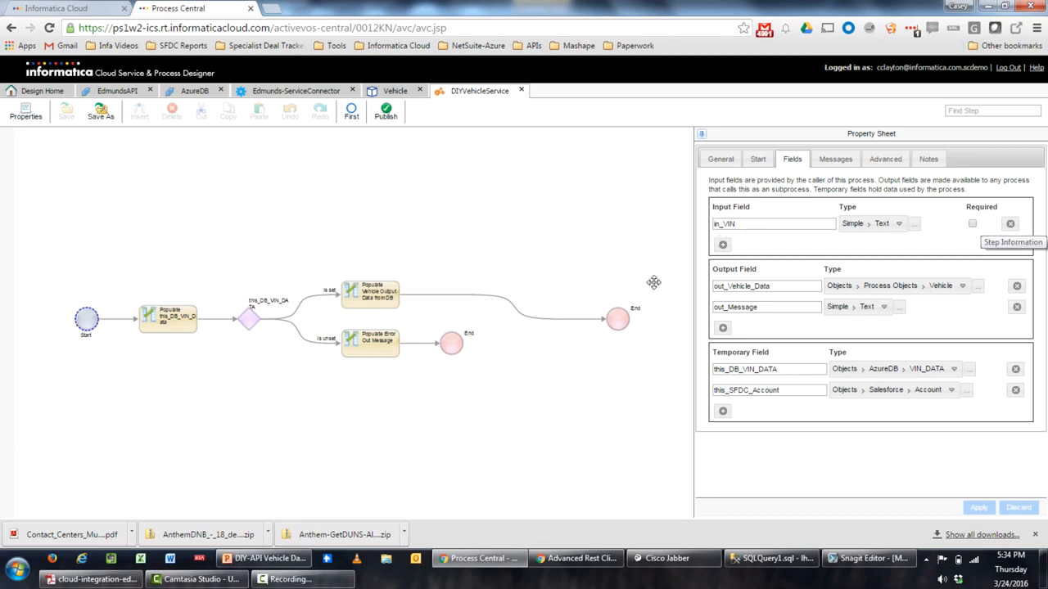
pyautogui.click(481, 564)
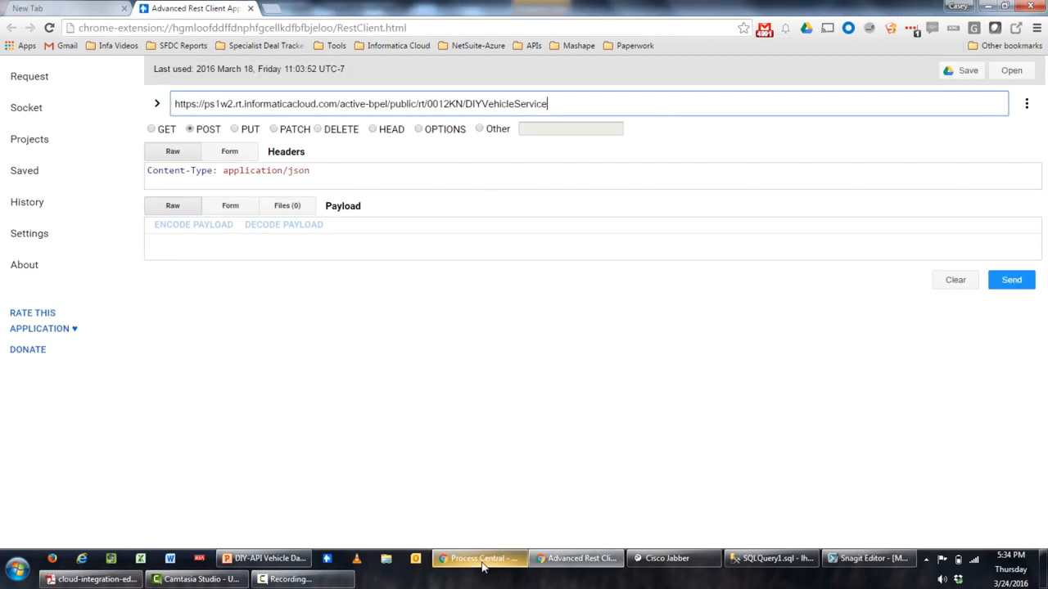
# Start the Advanced REST Client request payload with '{ "in_VIN":'
pyautogui.click(377, 239)
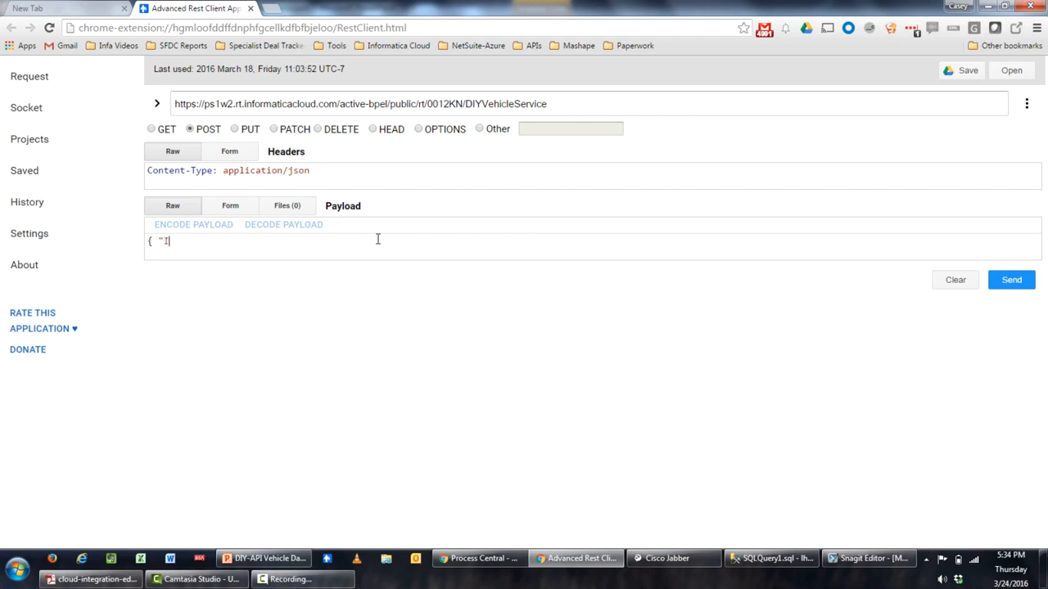
pyautogui.write('{ "in_VIN":')
# Copy the 2003 Chevrolet Cavalier's VIN from row 32 of the VIN_DATA results grid
pyautogui.click(773, 558)
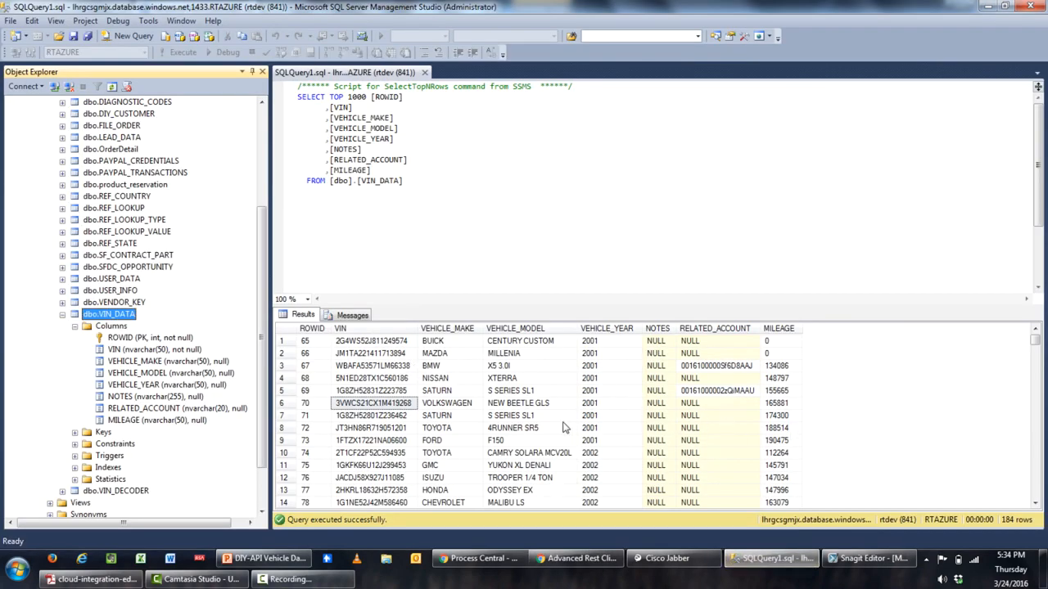
pyautogui.click(385, 445)
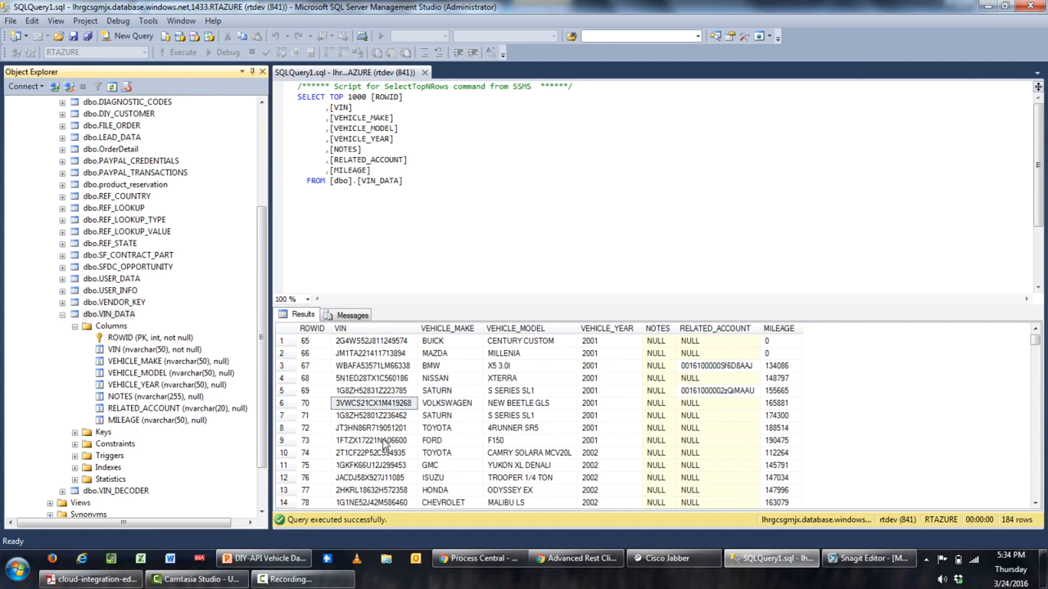
pyautogui.scroll(-8, 385, 445)
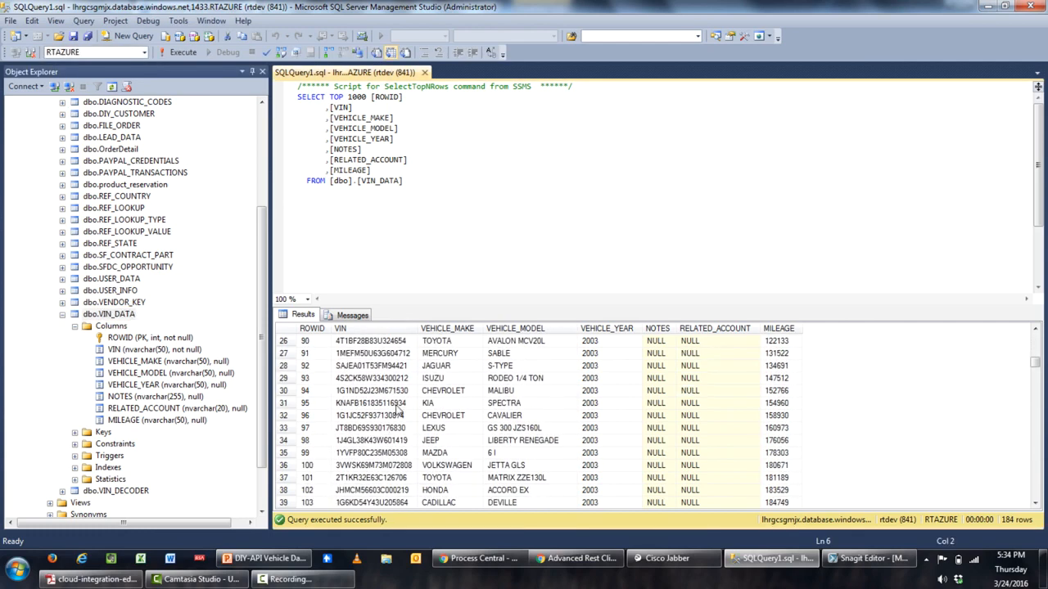
pyautogui.click(391, 419)
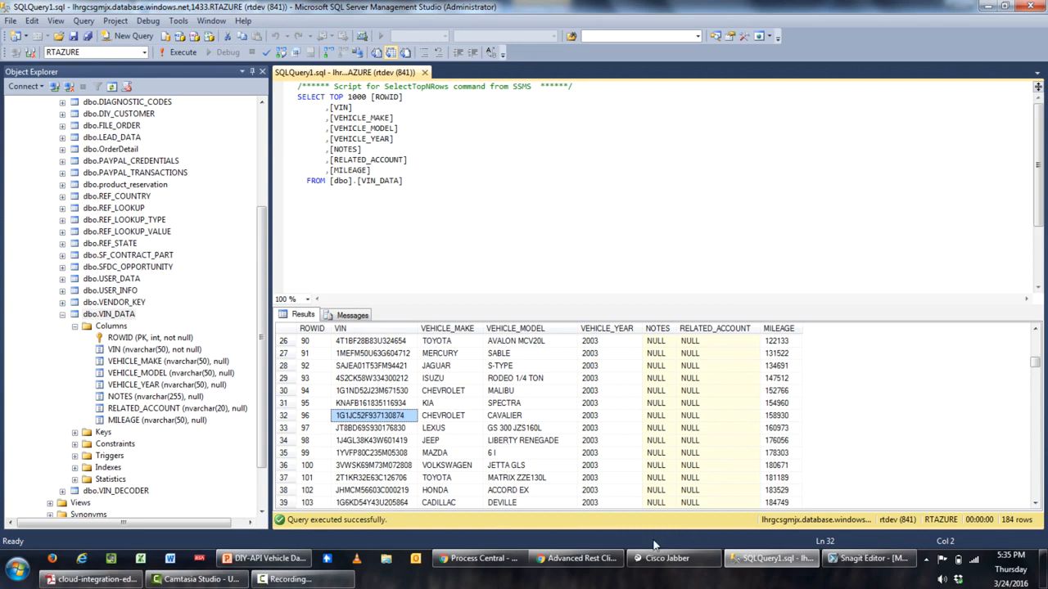
pyautogui.click(582, 559)
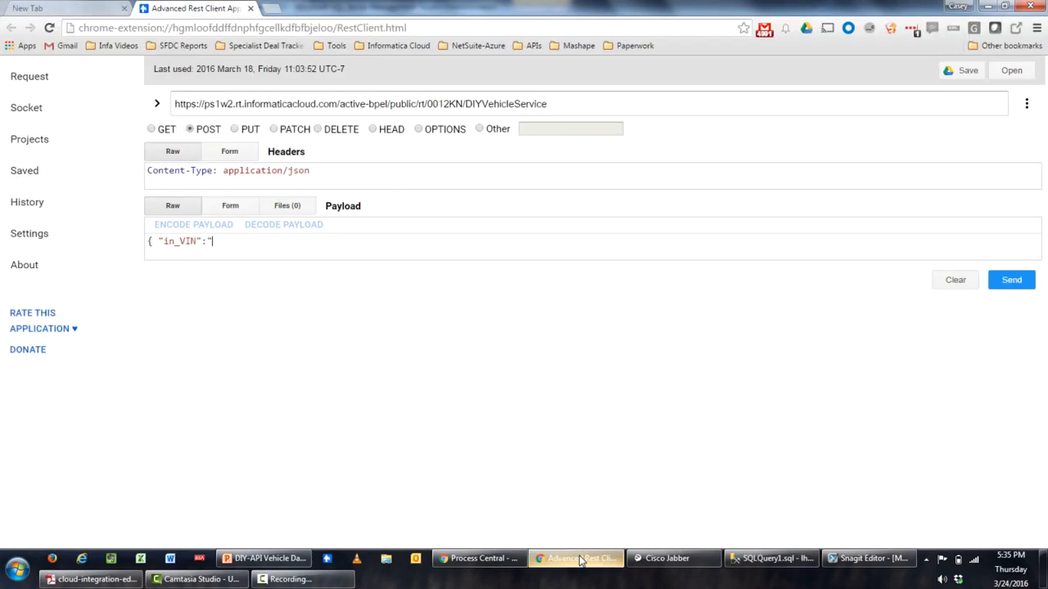
# Send the payload with the Cavalier VIN and check the 200 OK response showing 2003 Chevrolet Cavalier
pyautogui.click(259, 237)
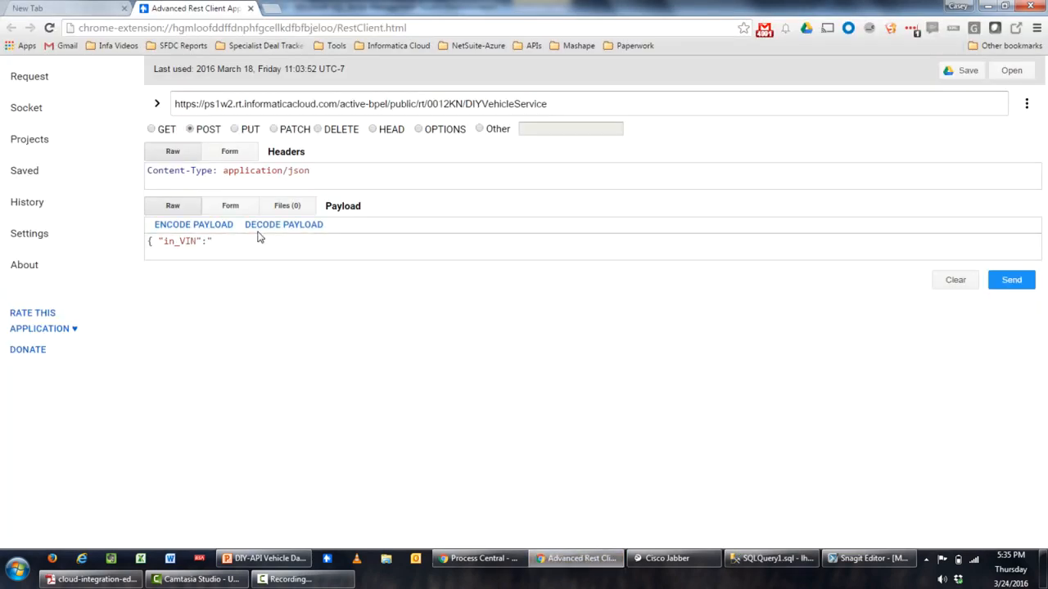
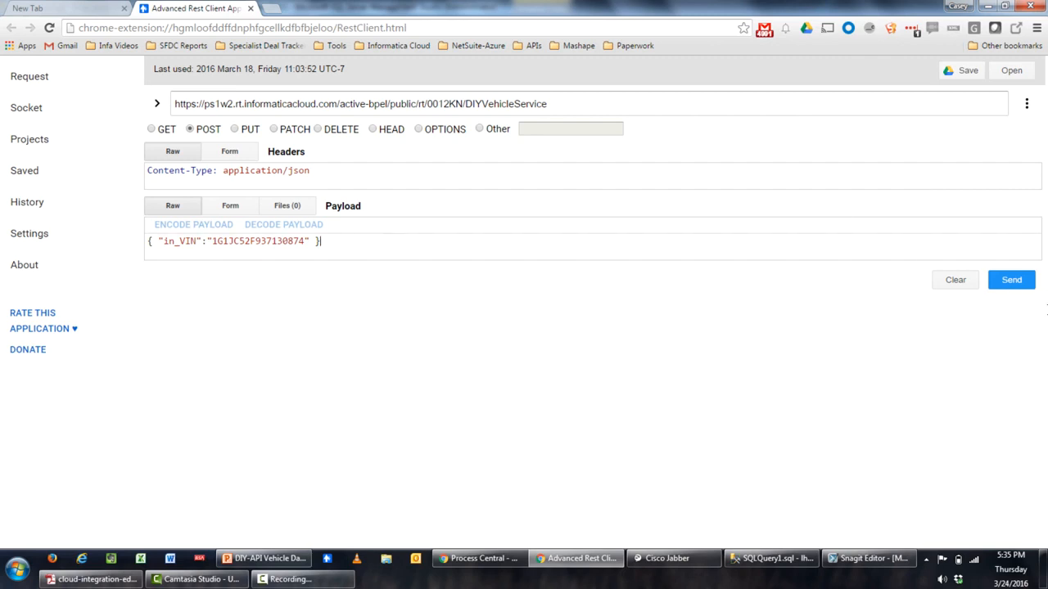
pyautogui.click(1011, 280)
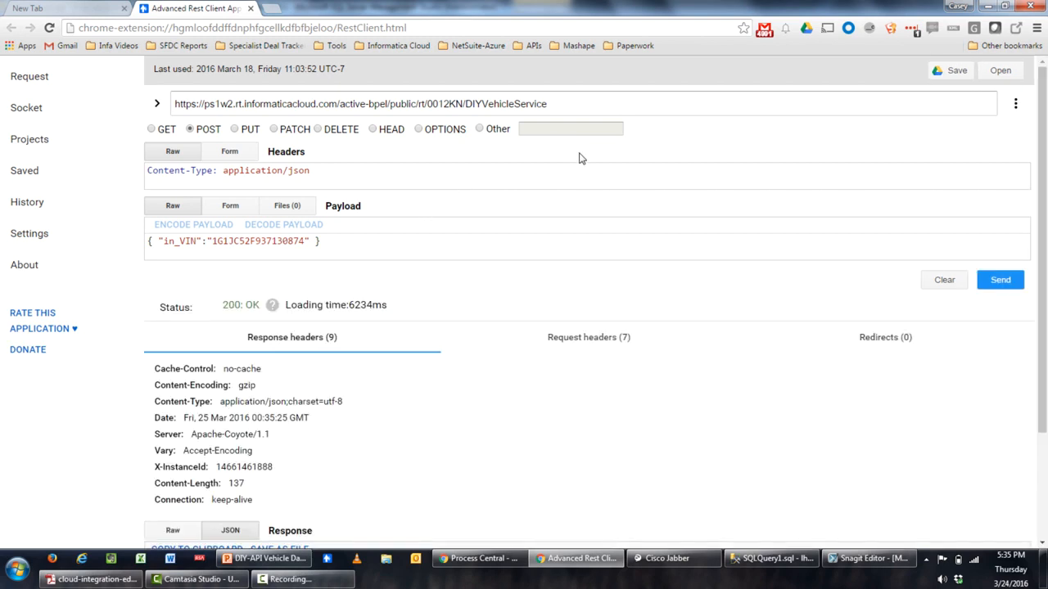
pyautogui.scroll(-1, 580, 156)
pyautogui.scroll(-1, 578, 158)
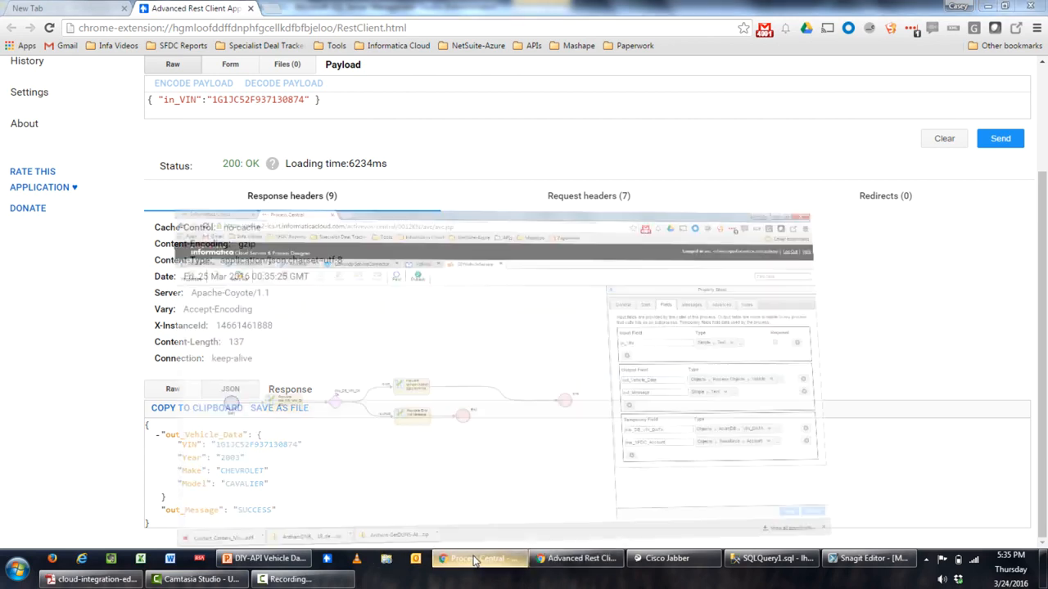
pyautogui.click(565, 503)
pyautogui.click(91, 7)
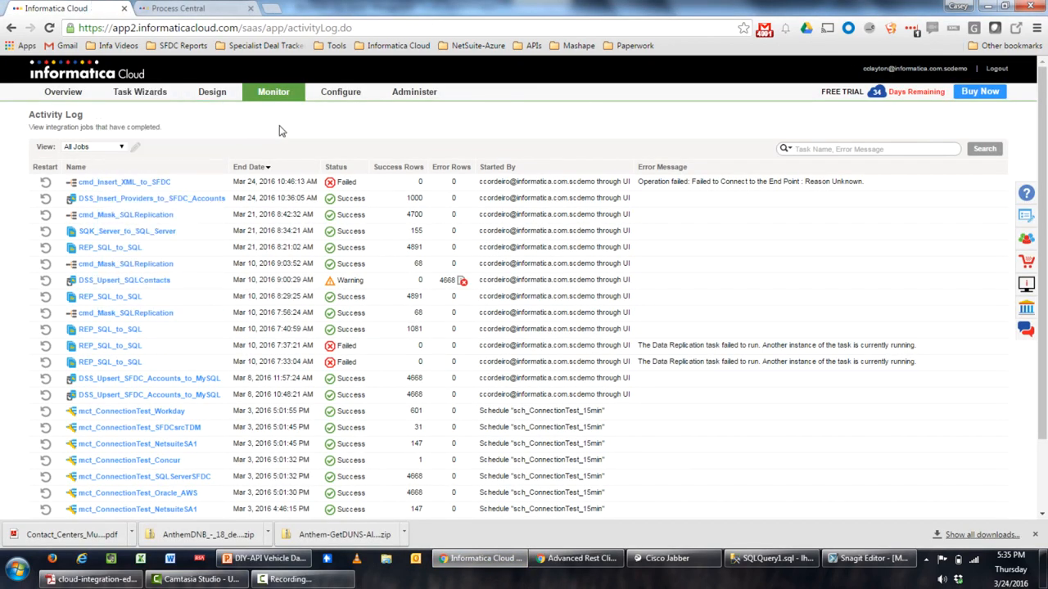
pyautogui.moveTo(287, 98)
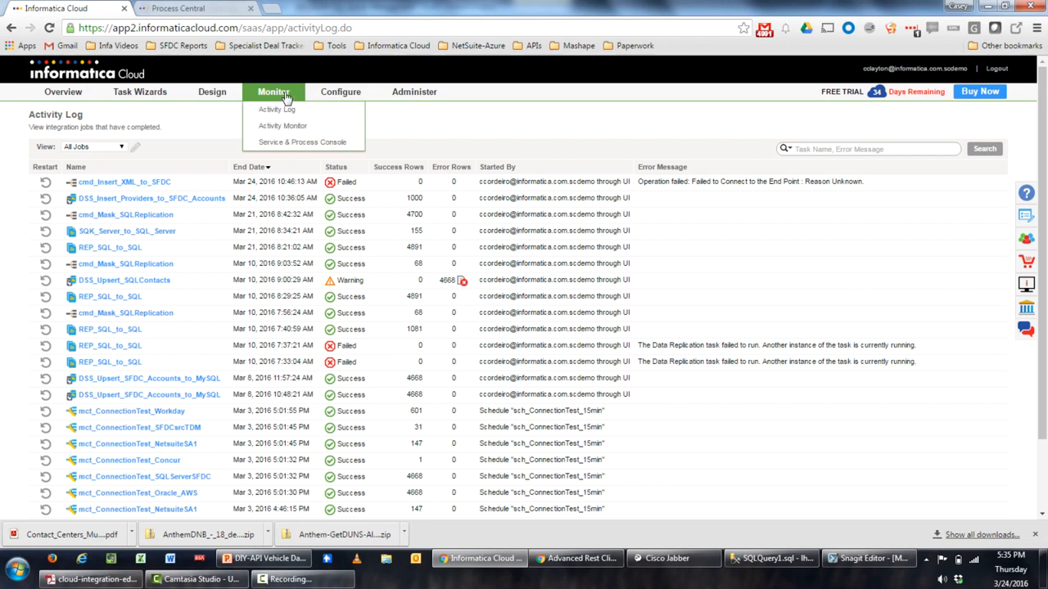
pyautogui.click(299, 142)
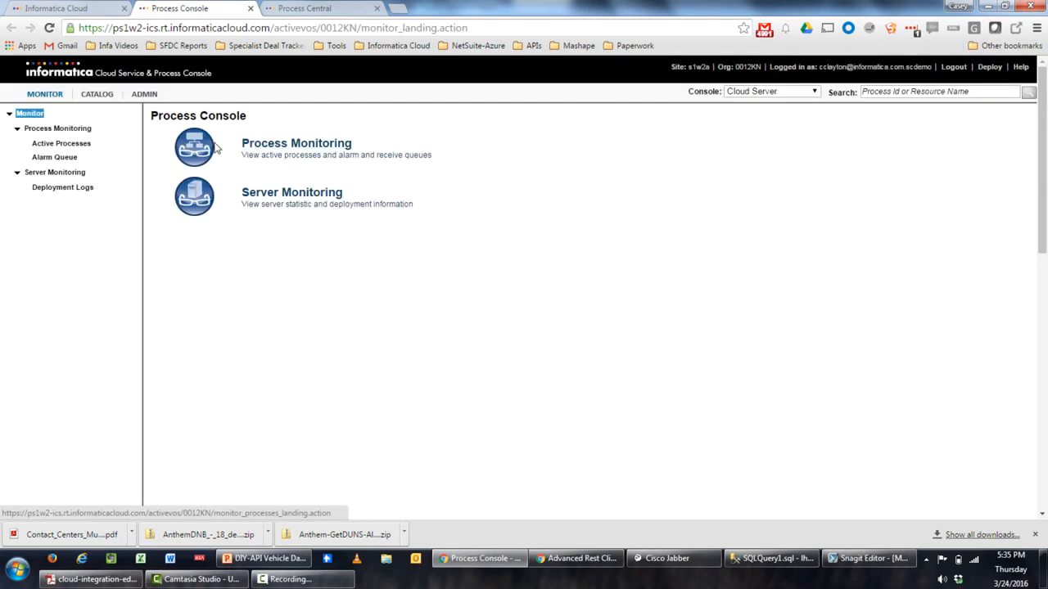
pyautogui.click(81, 145)
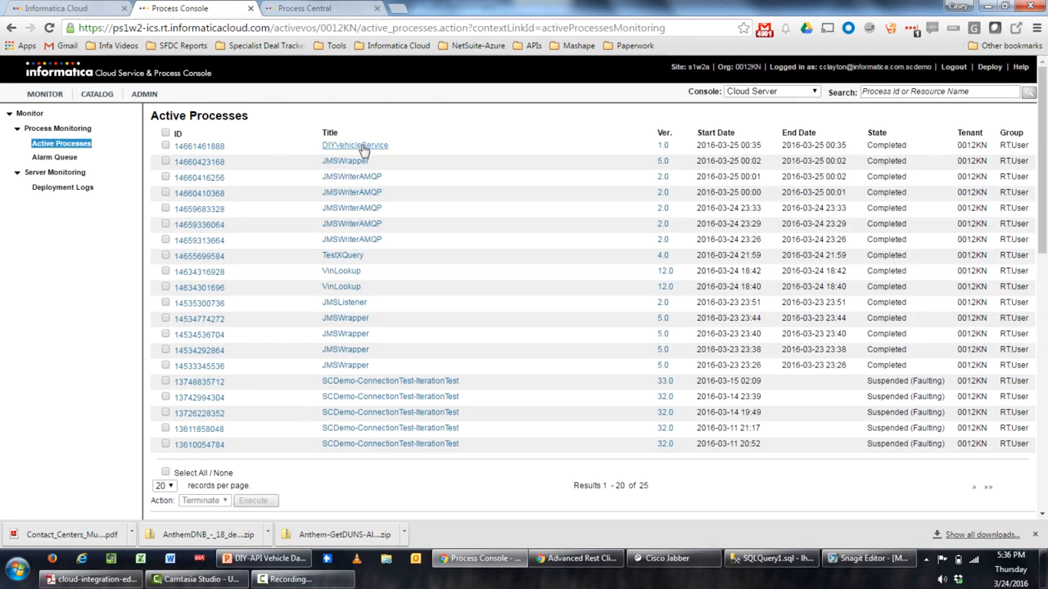
pyautogui.click(362, 147)
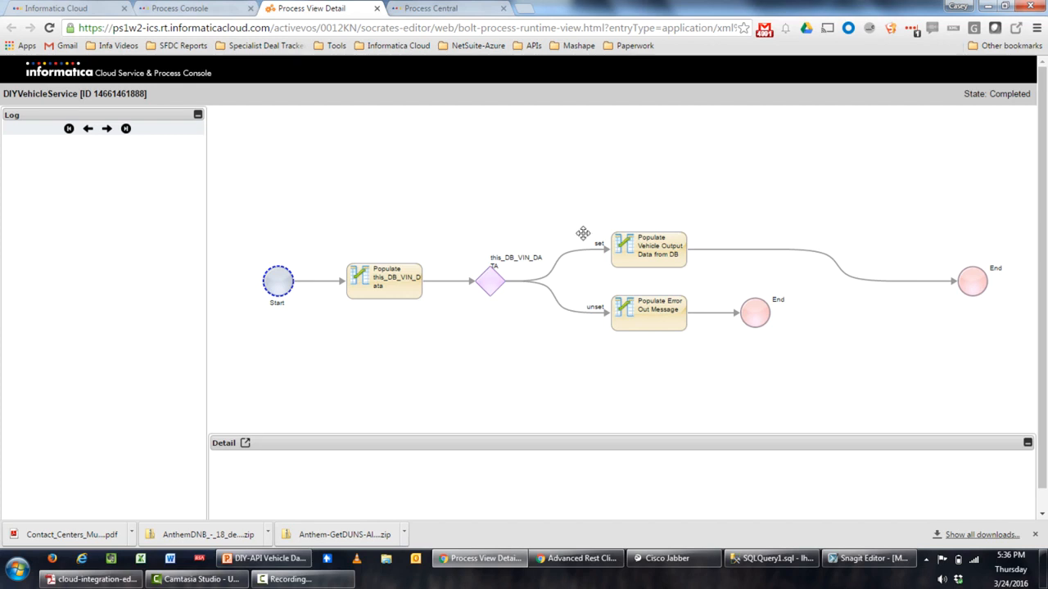
pyautogui.click(376, 8)
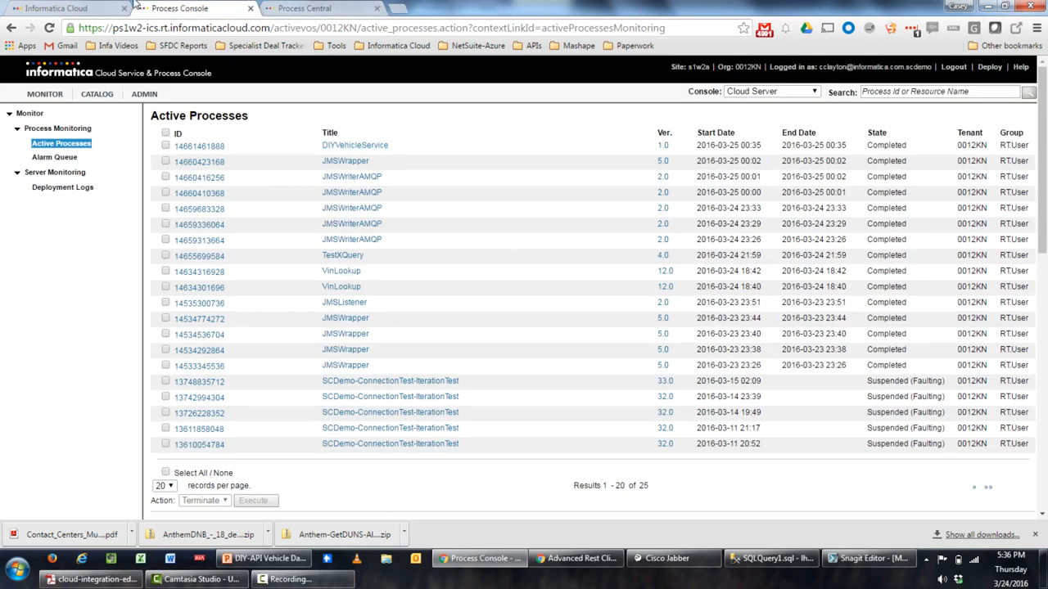
pyautogui.click(476, 569)
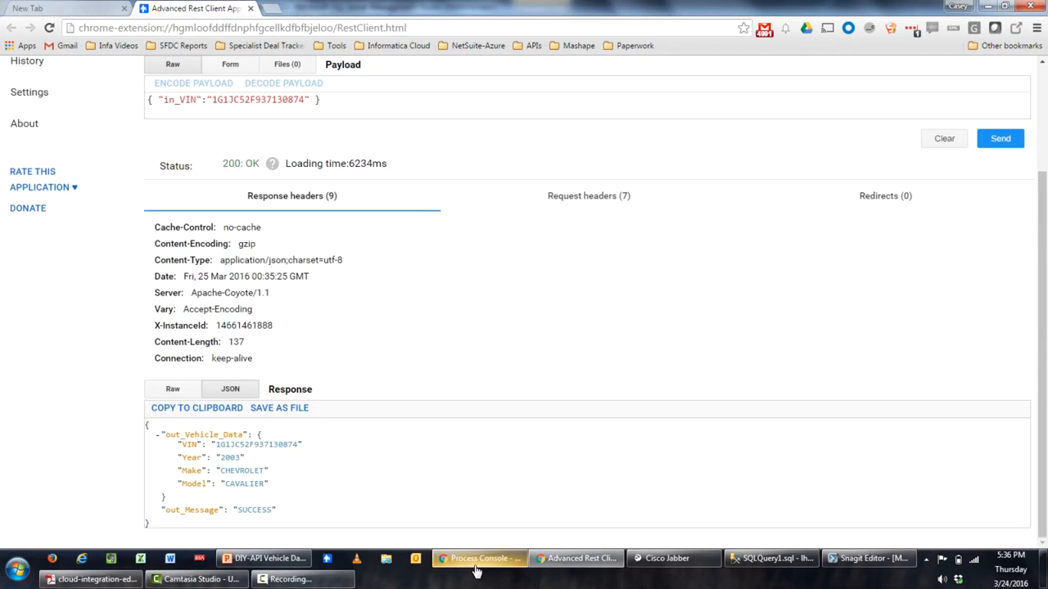
# Restore the Informatica window and return to the DIYVehicleService process in the designer
pyautogui.click(476, 559)
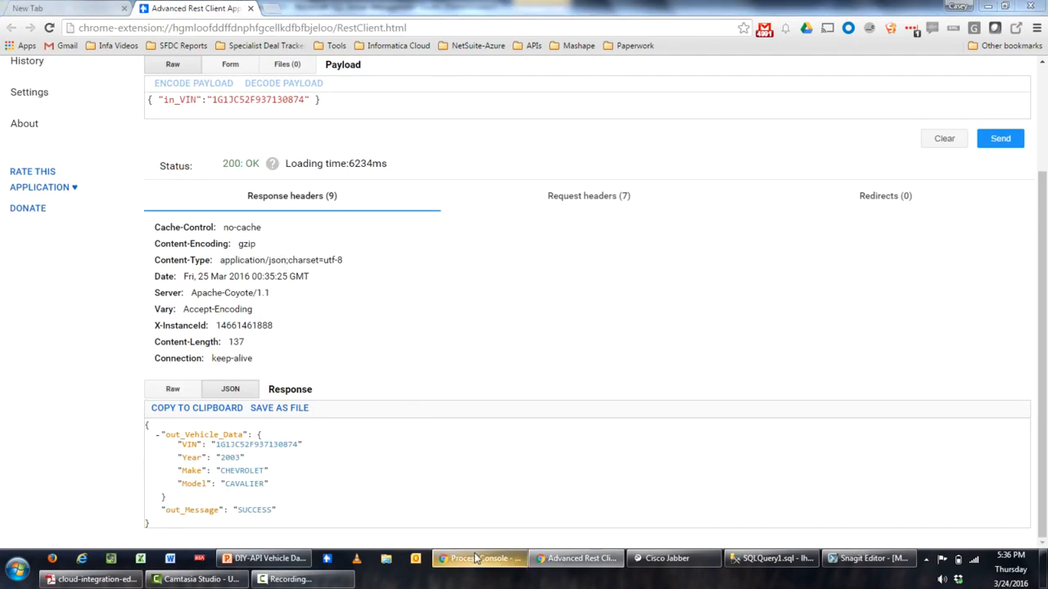
pyautogui.click(296, 7)
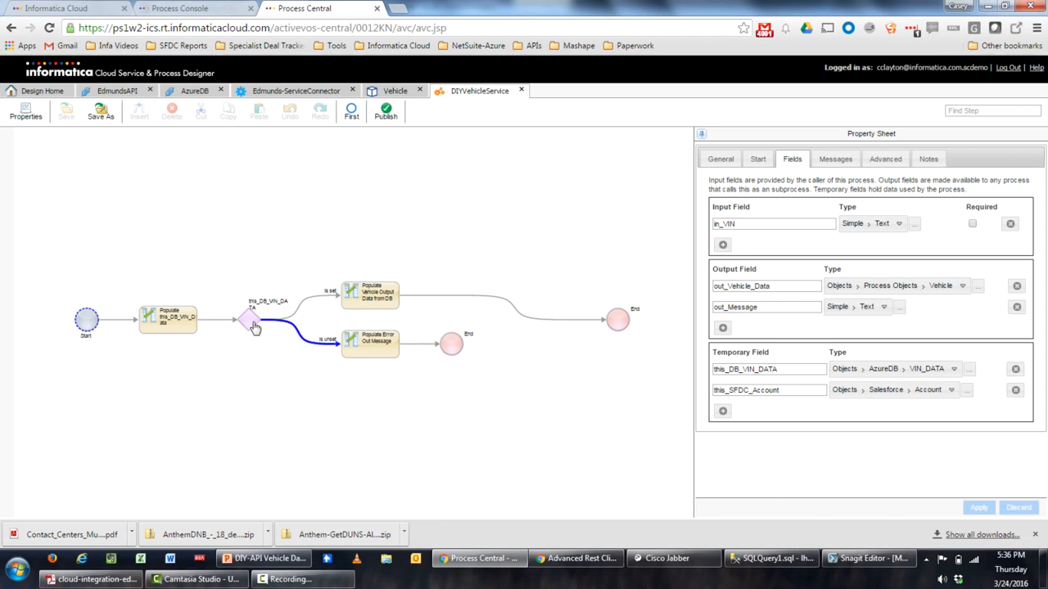
# Scroll the 184-row VIN_DATA results to the top to see which rows have a RELATED_ACCOUNT
pyautogui.click(769, 559)
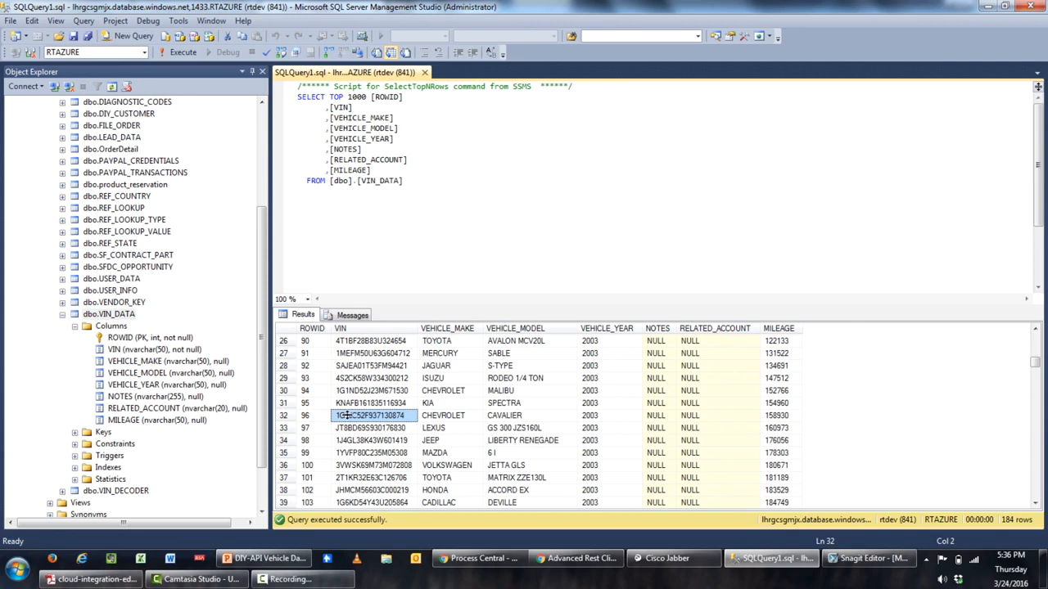
pyautogui.scroll(7, 580, 381)
pyautogui.scroll(1, 579, 381)
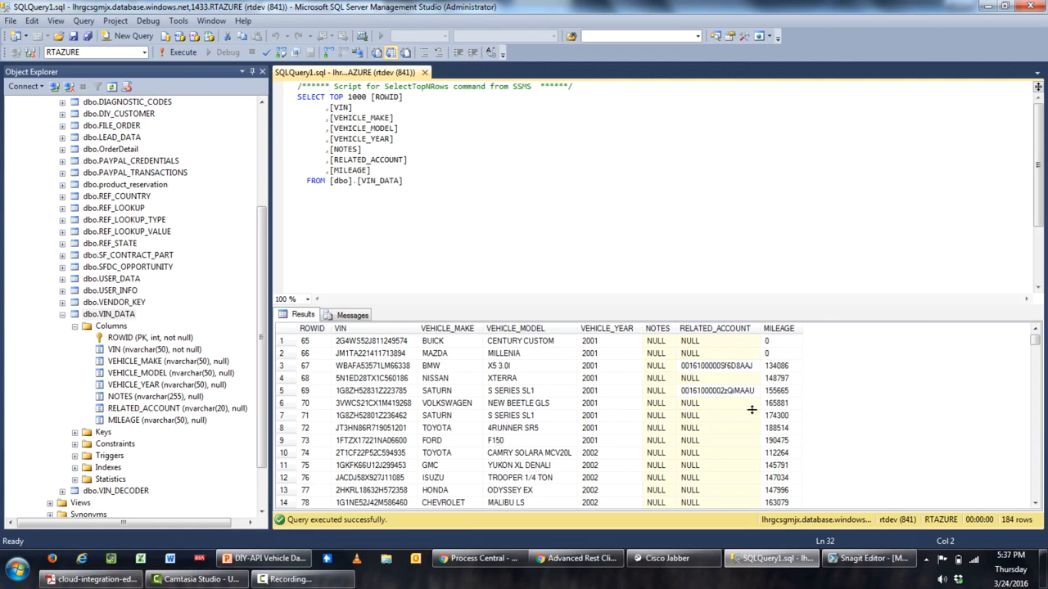
# Insert an Assignment step after the vehicle output step that sets this_SFDC_Account from a Query
pyautogui.click(481, 559)
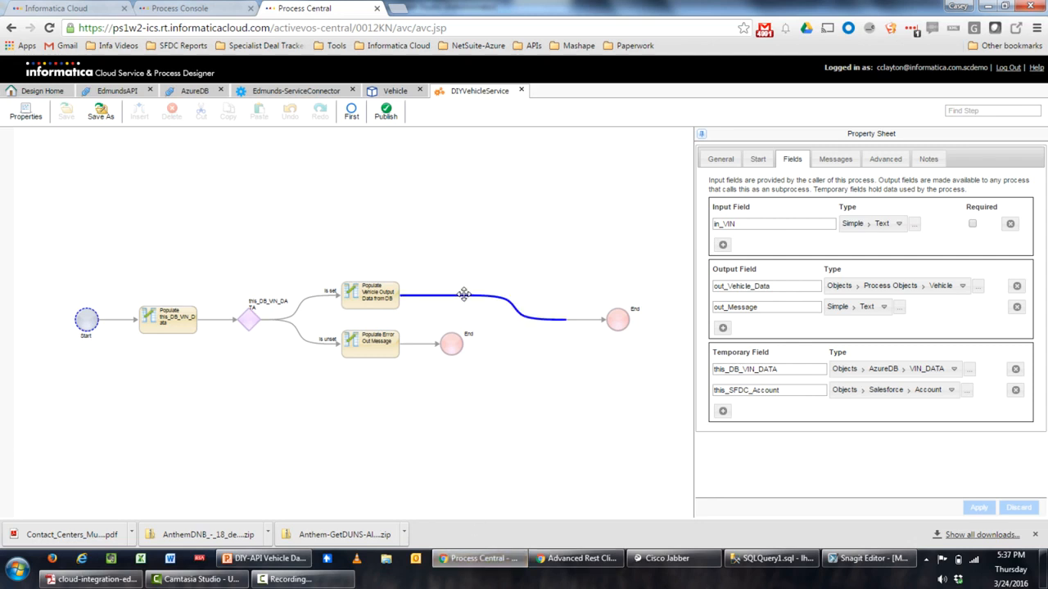
pyautogui.click(463, 293)
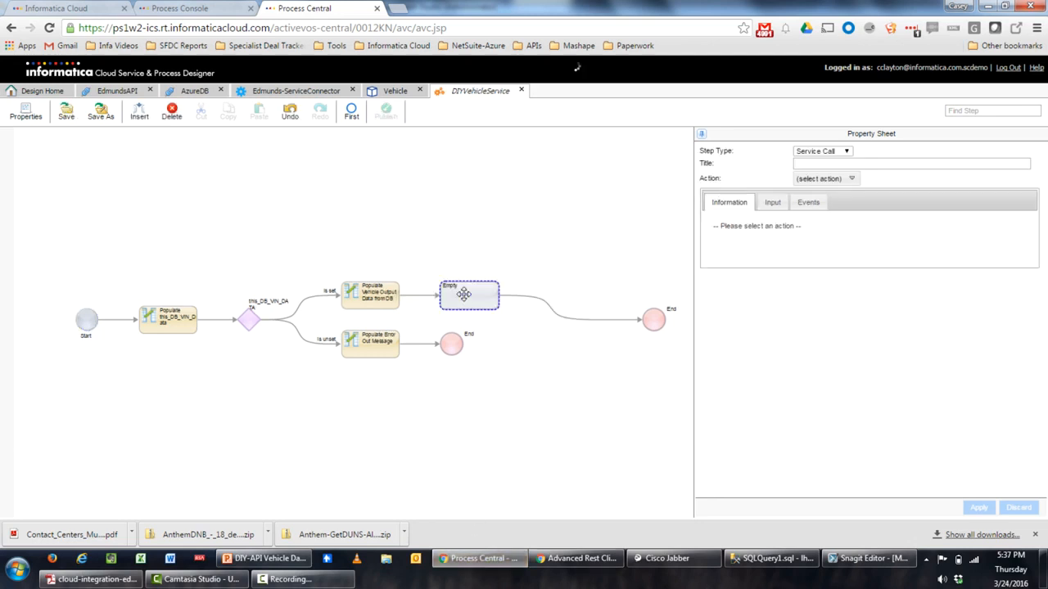
pyautogui.click(842, 154)
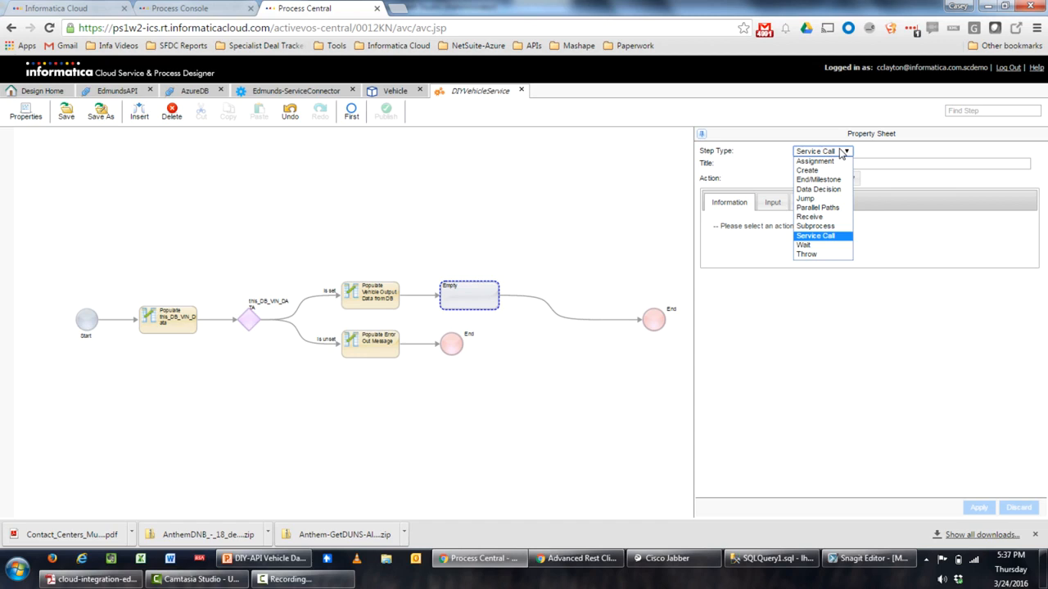
pyautogui.click(816, 162)
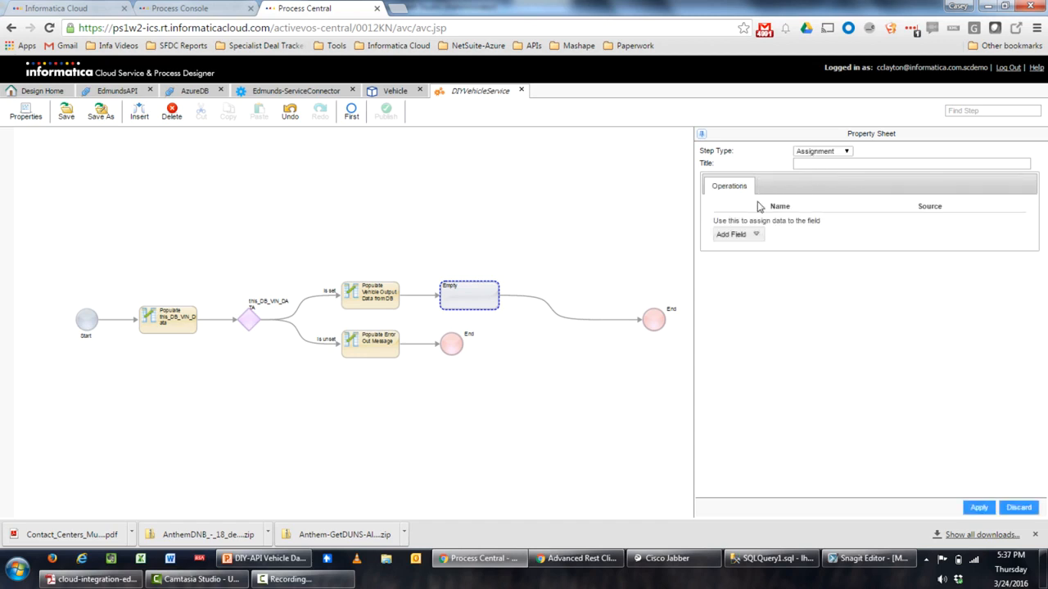
pyautogui.click(757, 236)
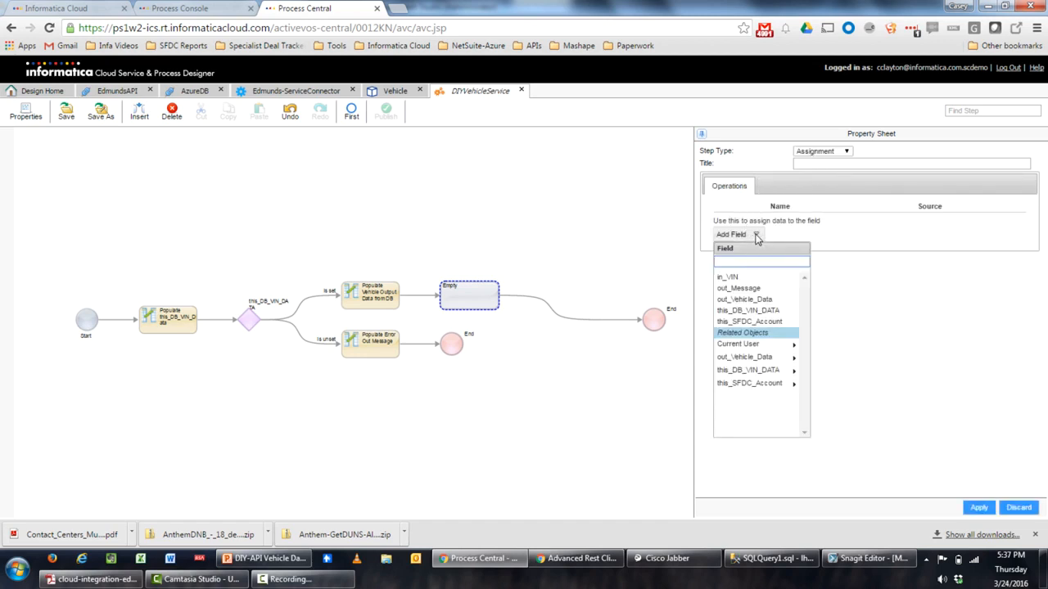
pyautogui.click(768, 326)
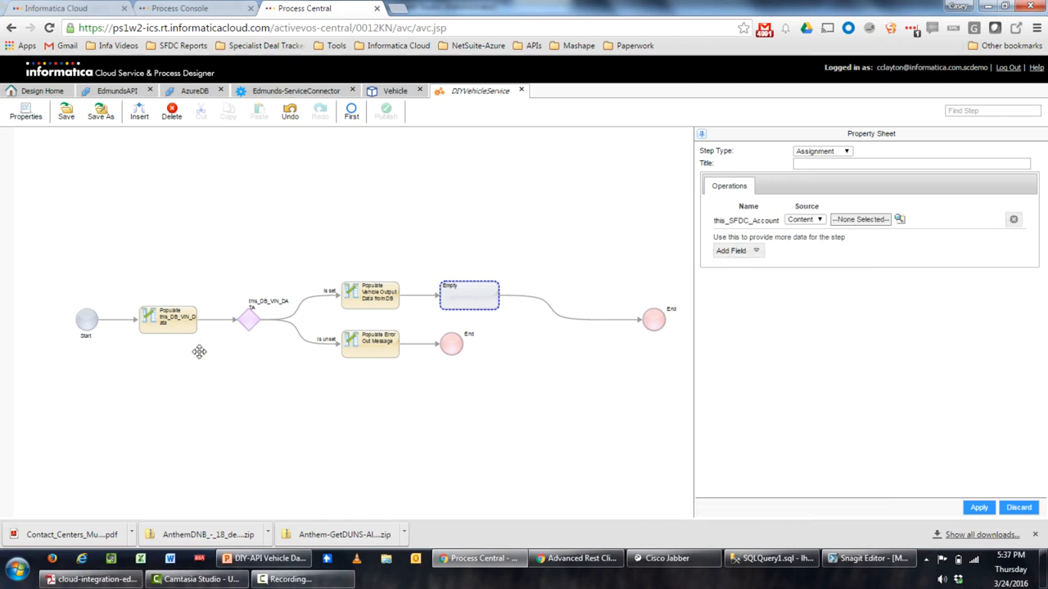
pyautogui.click(809, 219)
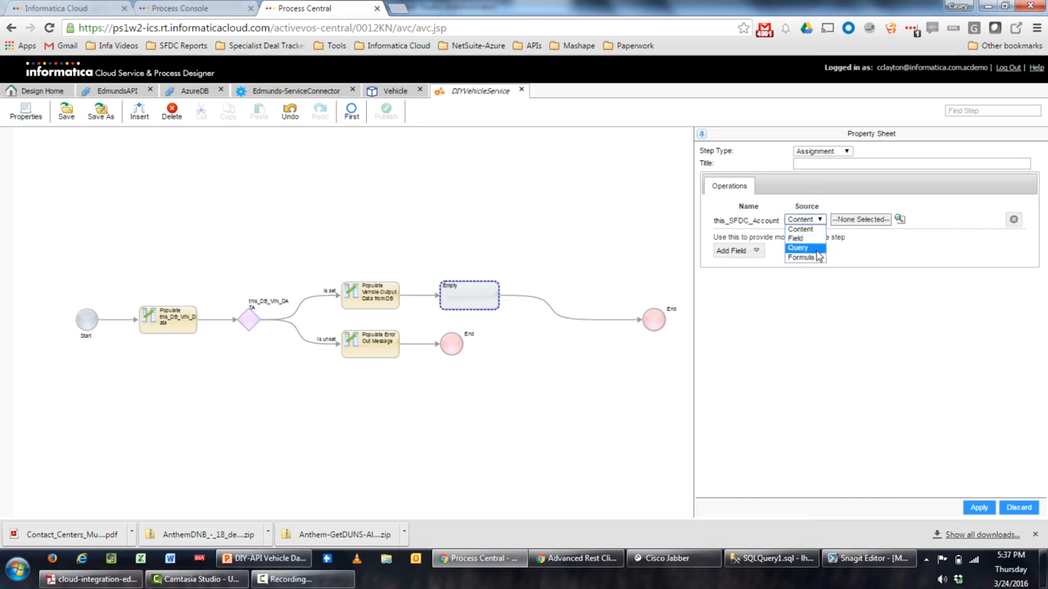
pyautogui.click(815, 249)
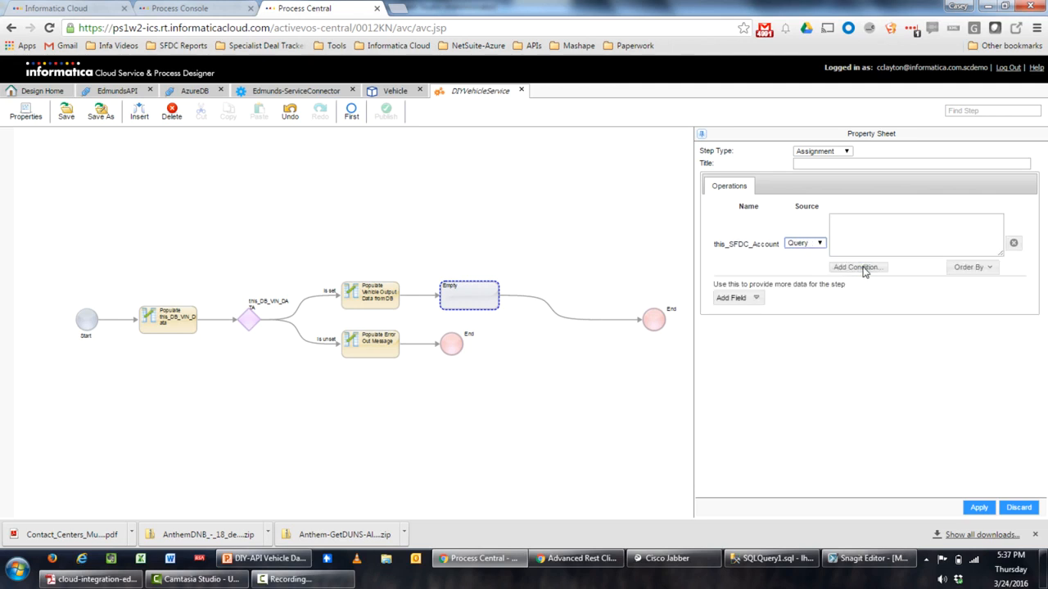
pyautogui.click(863, 267)
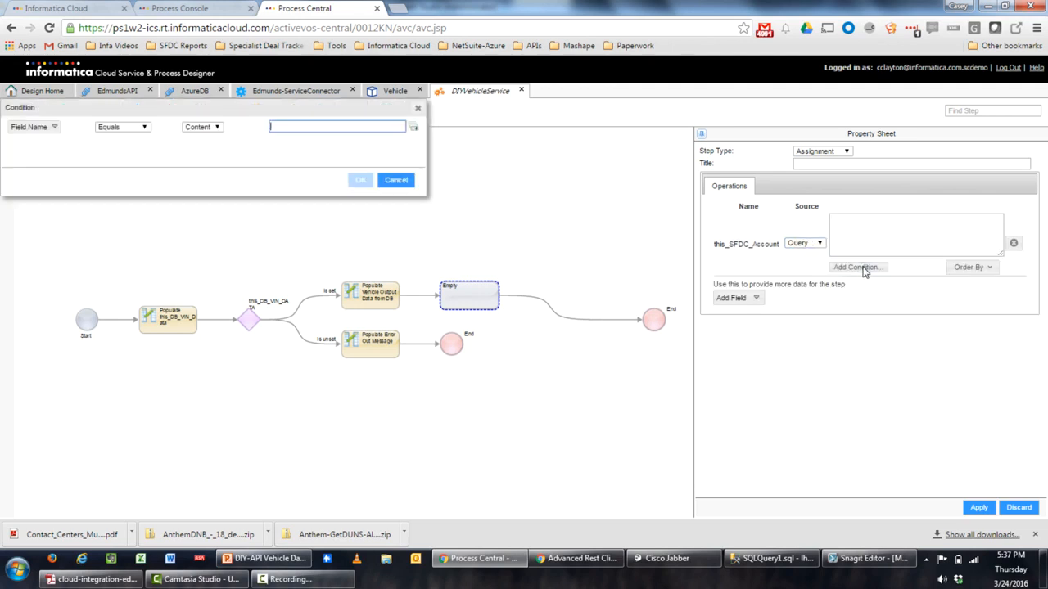
# Make the query condition Account ID Equals the formula $temp.this_DB_VIN_DATA.RELATED_ACCOUNT
pyautogui.click(56, 129)
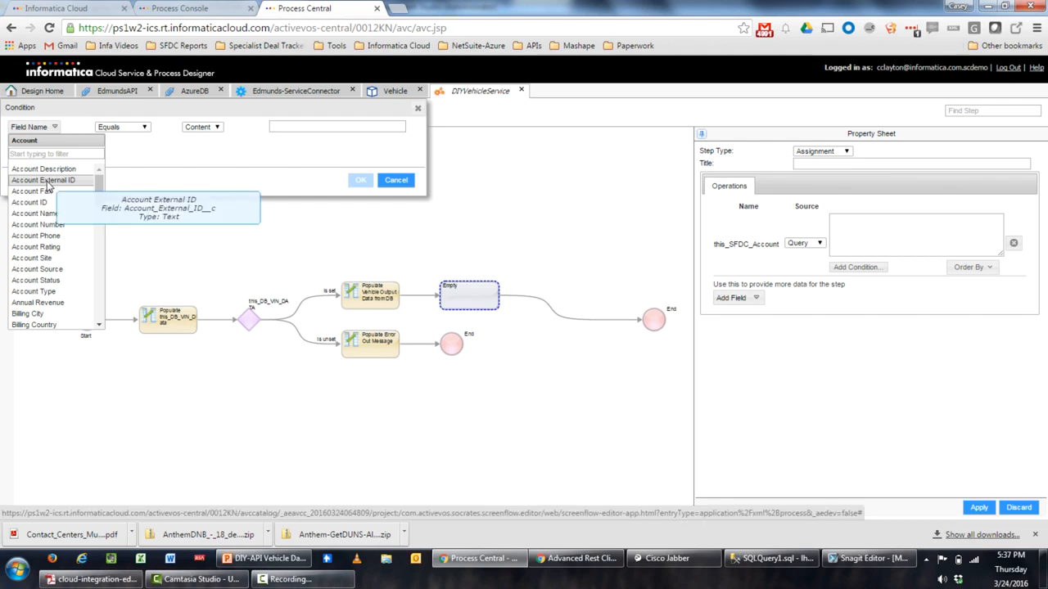
pyautogui.scroll(-3, 68, 176)
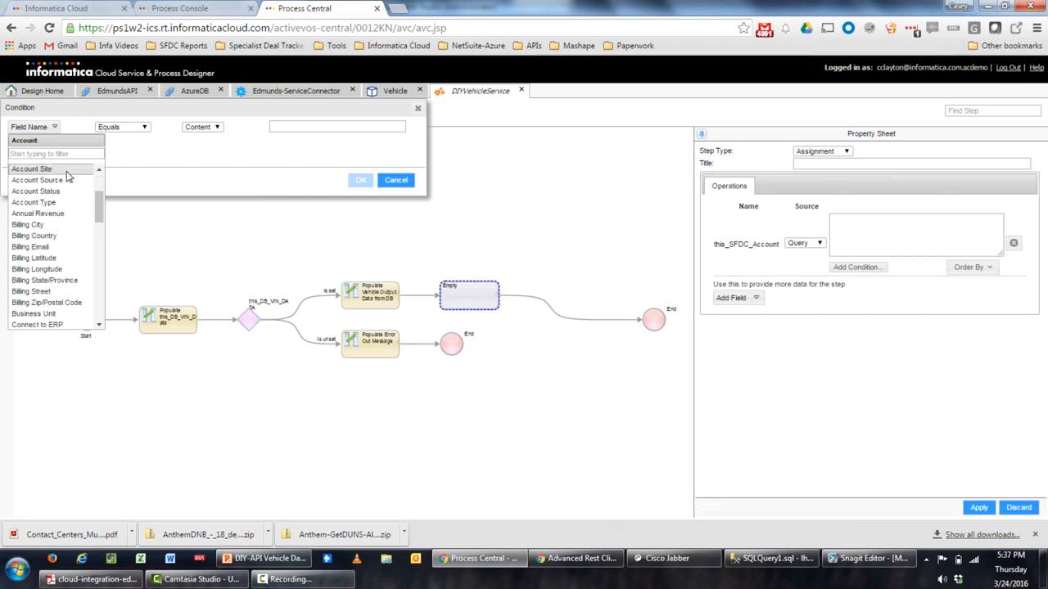
pyautogui.scroll(-2, 68, 176)
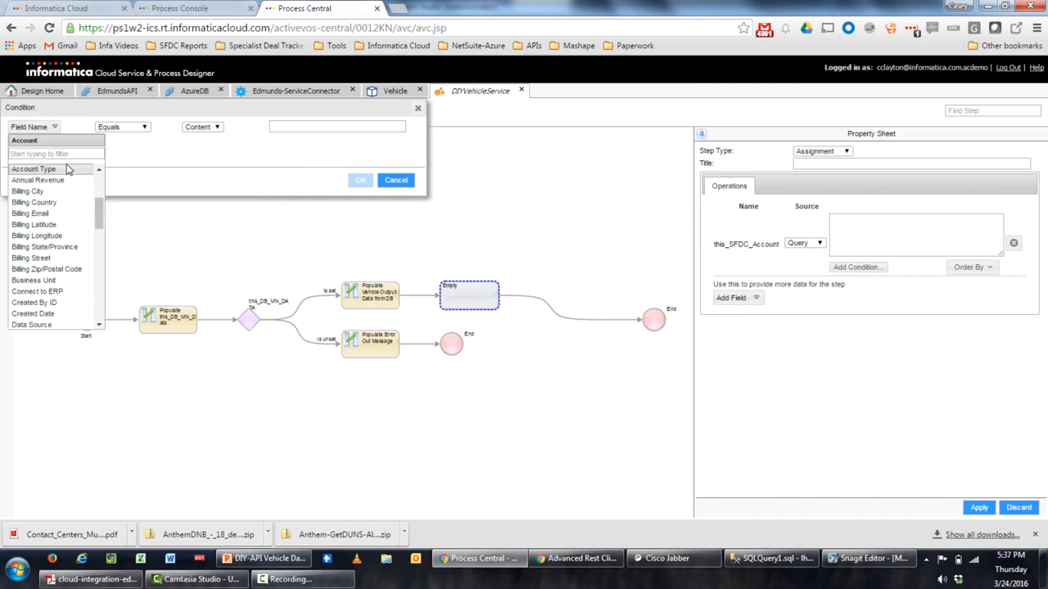
pyautogui.scroll(4, 39, 250)
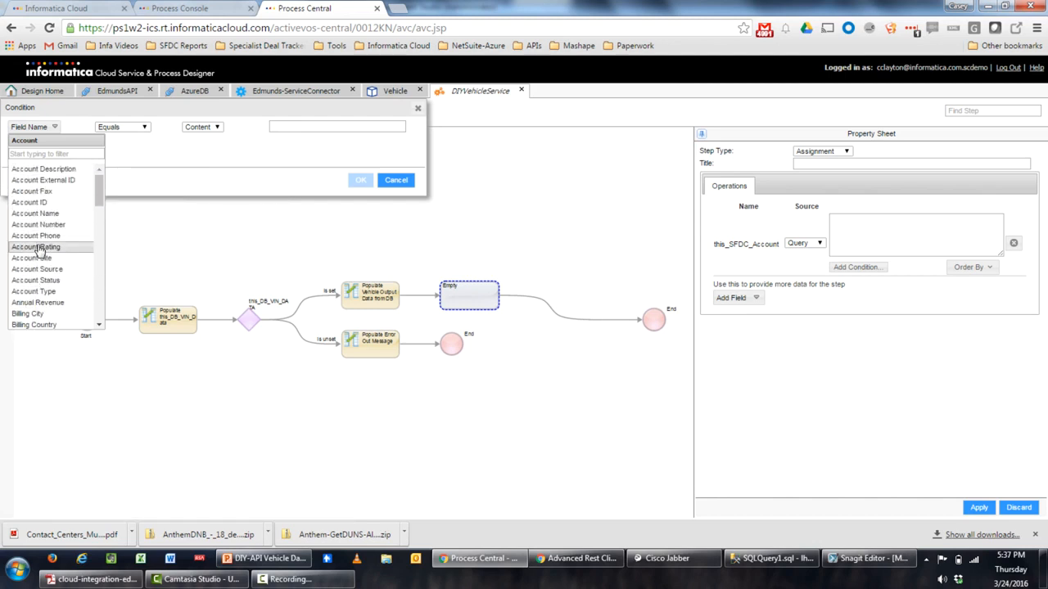
pyautogui.click(47, 203)
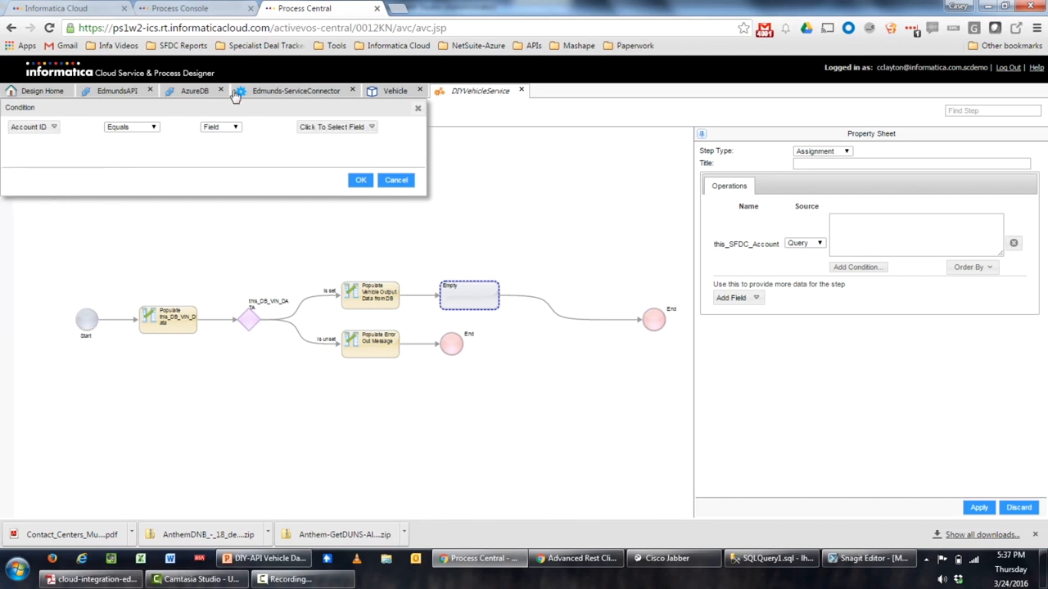
pyautogui.click(220, 130)
pyautogui.click(216, 147)
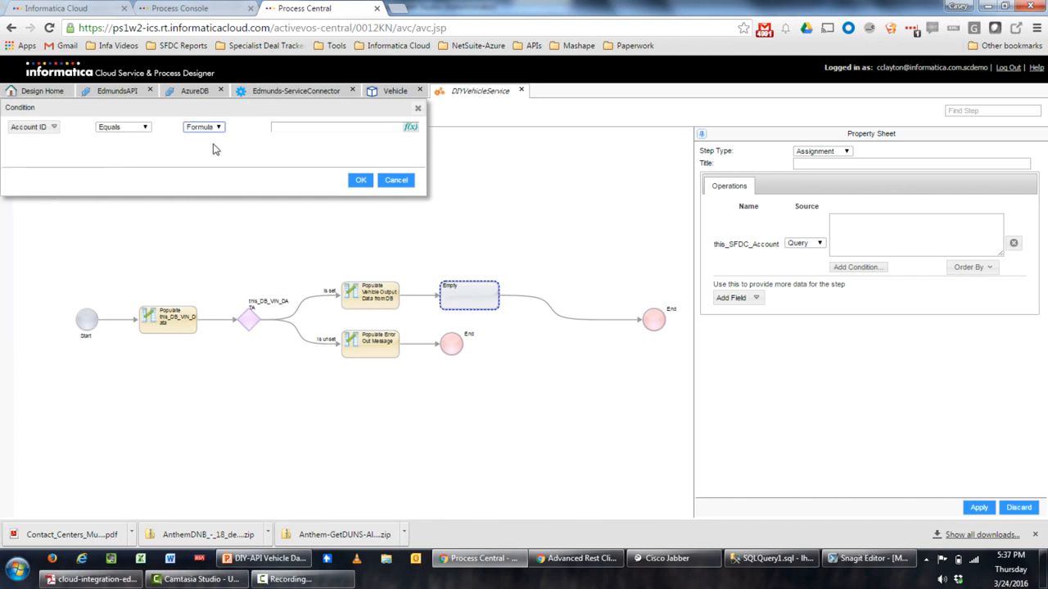
pyautogui.click(411, 130)
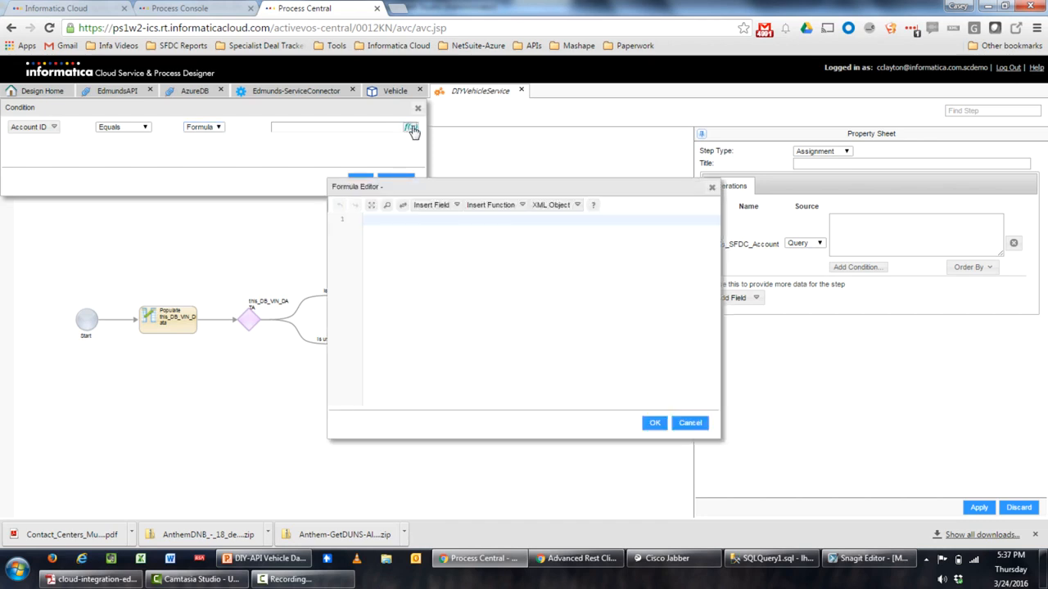
pyautogui.click(439, 206)
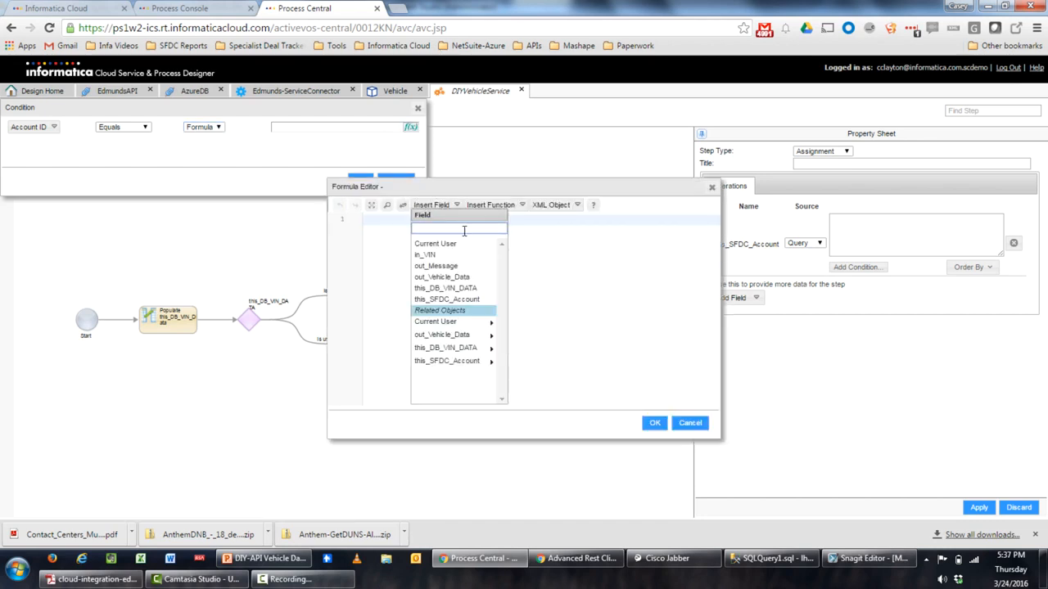
pyautogui.click(479, 350)
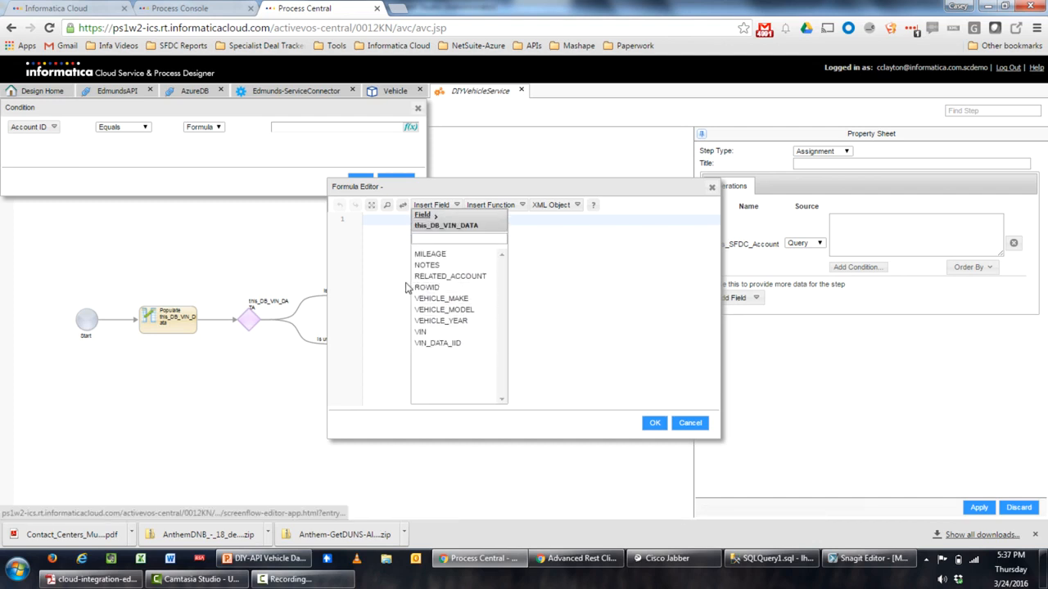
pyautogui.click(423, 278)
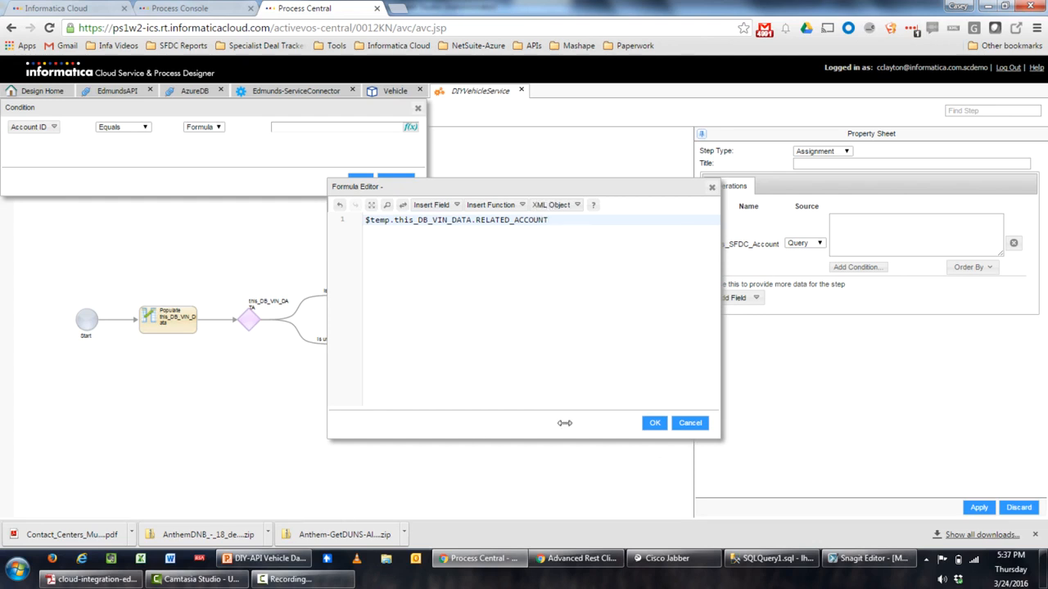
pyautogui.click(655, 423)
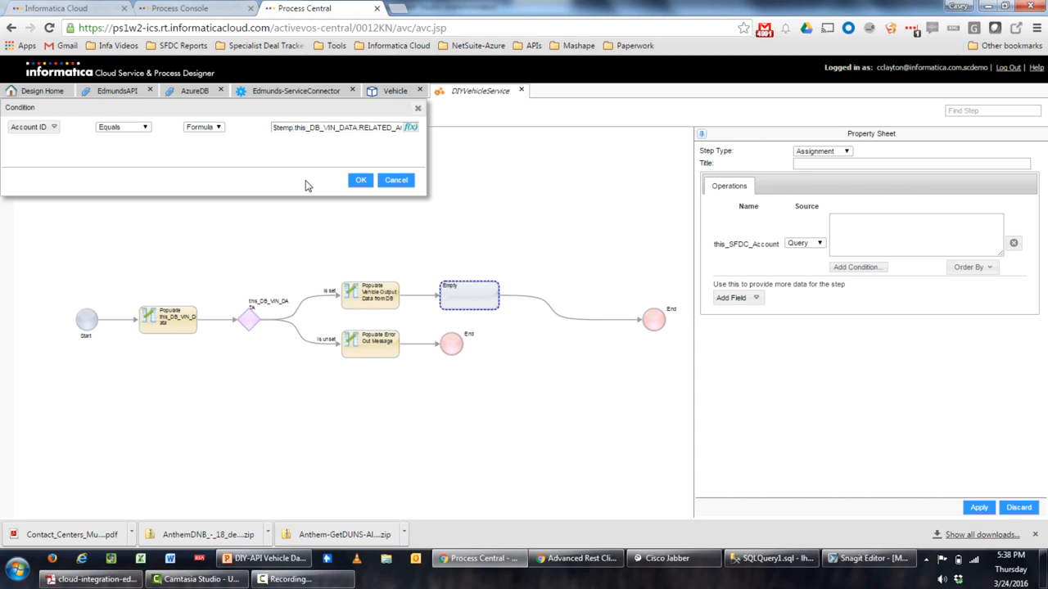
# Confirm the Account ID condition and title the step 'Populate this SFDC Account'
pyautogui.click(360, 181)
pyautogui.click(856, 161)
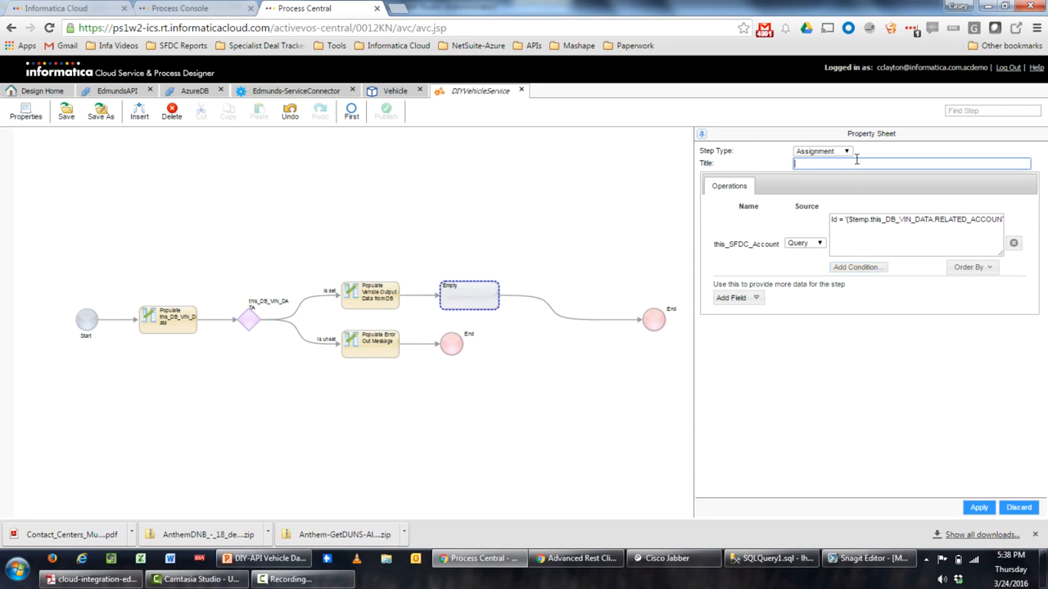
pyautogui.write('Populate this SFDC Account')
pyautogui.click(978, 508)
# Turn the empty step after the account step into a Data Decision
pyautogui.moveTo(564, 455); pyautogui.dragTo(290, 460)
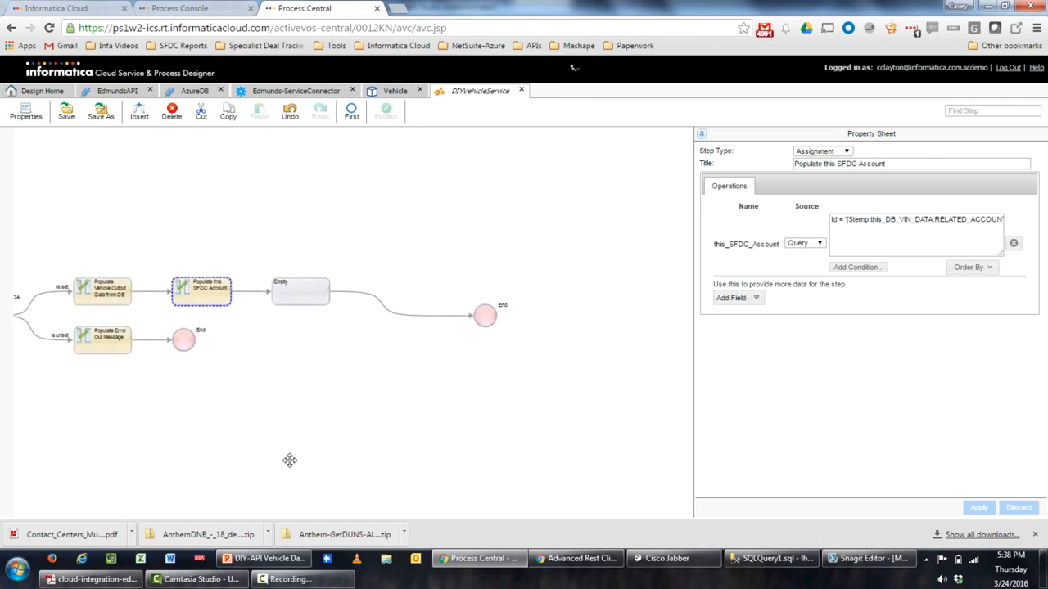
pyautogui.click(310, 297)
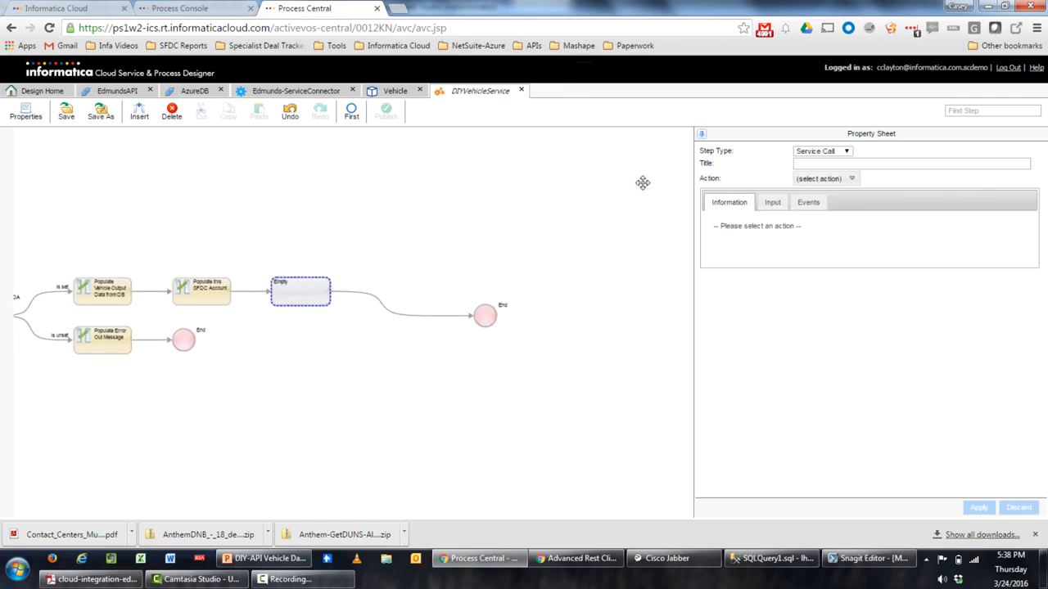
pyautogui.click(823, 152)
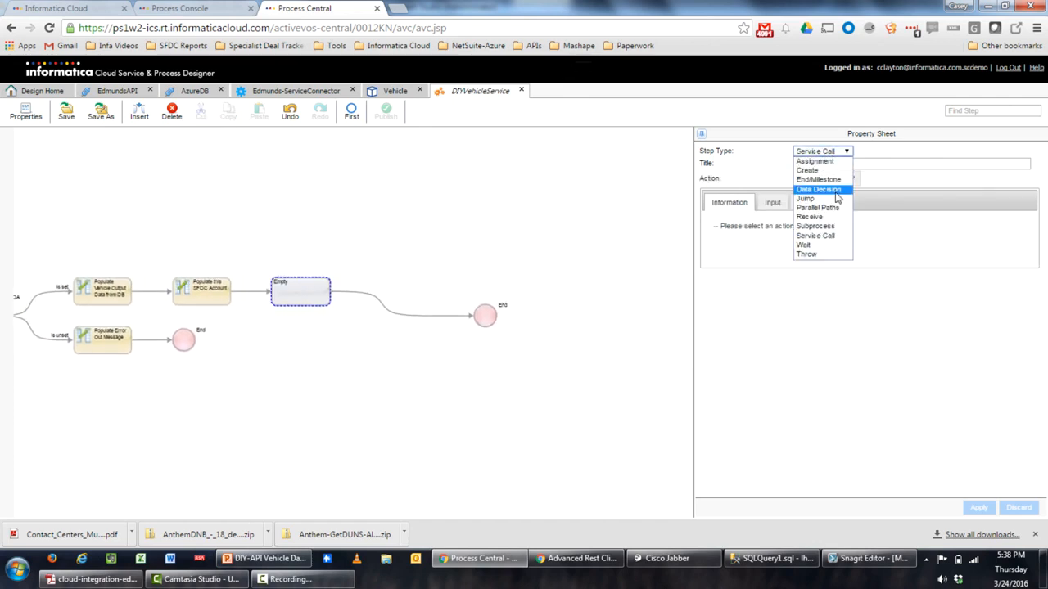
pyautogui.click(833, 190)
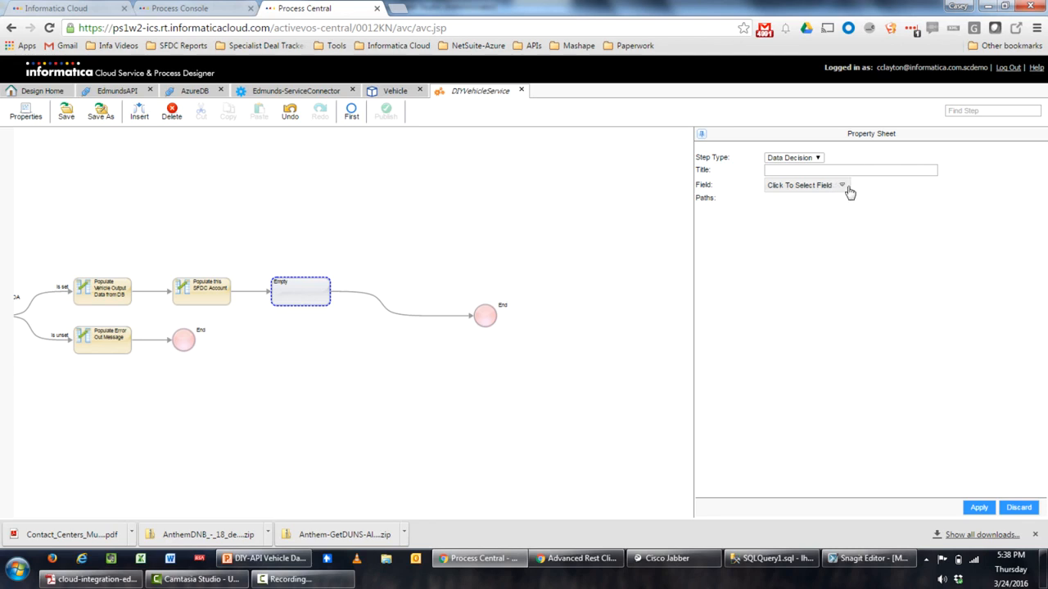
# Have the Data Decision test this_SFDC_Account, creating Is set and Is unset paths
pyautogui.click(833, 188)
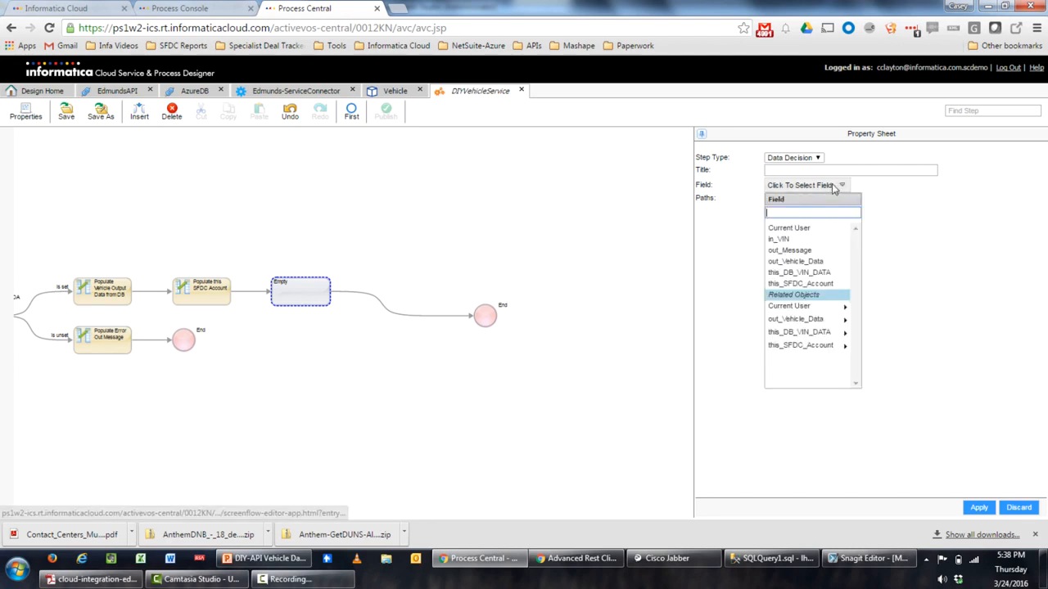
pyautogui.click(773, 283)
pyautogui.click(978, 509)
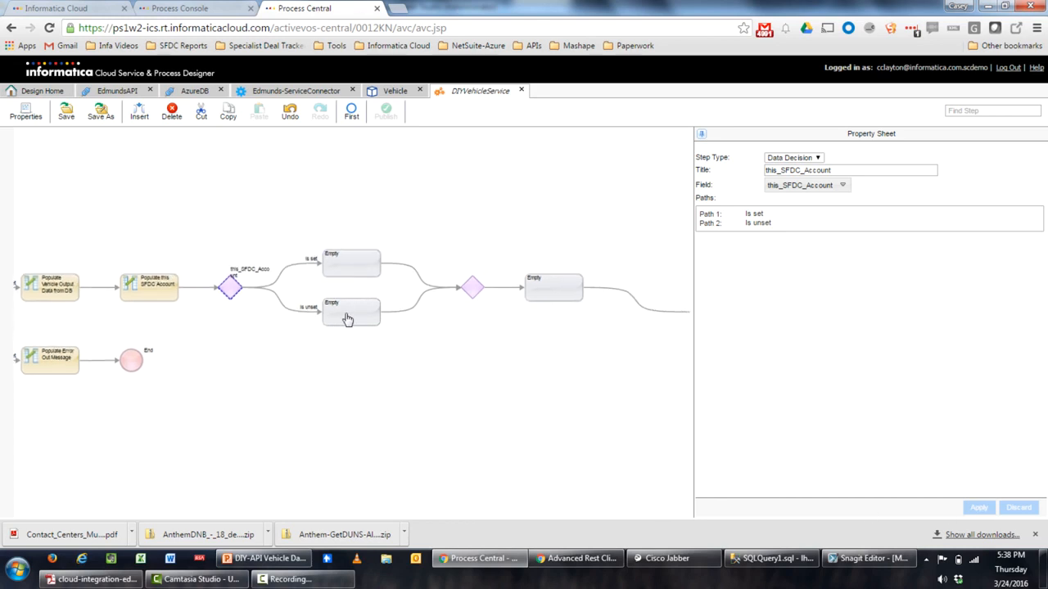
pyautogui.click(346, 319)
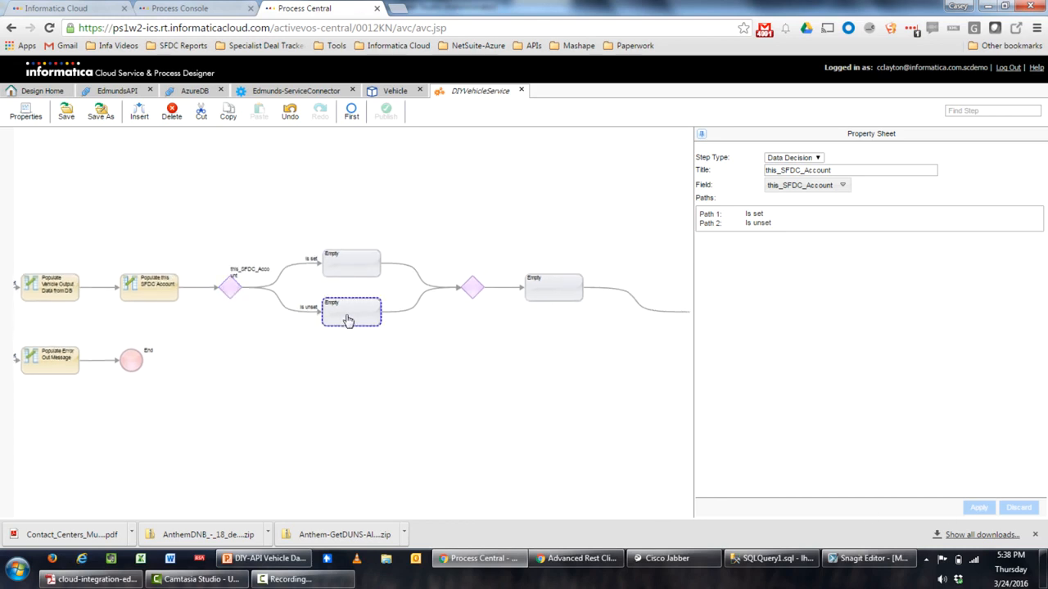
# Copy the Populate Error Out Message step into the empty step on the unset branch
pyautogui.click(52, 369)
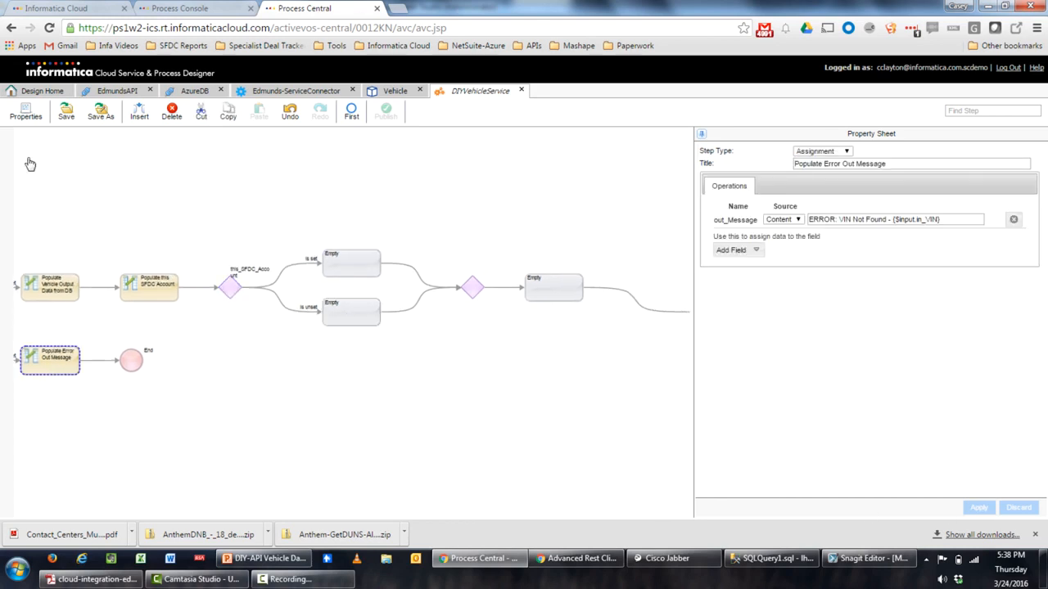
pyautogui.click(228, 113)
pyautogui.click(357, 309)
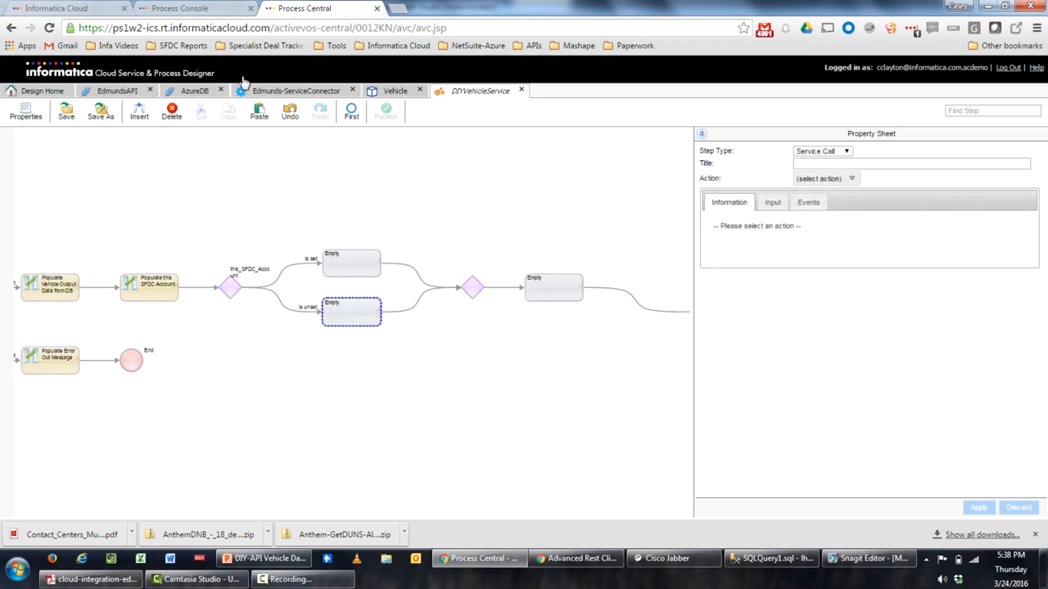
pyautogui.click(258, 115)
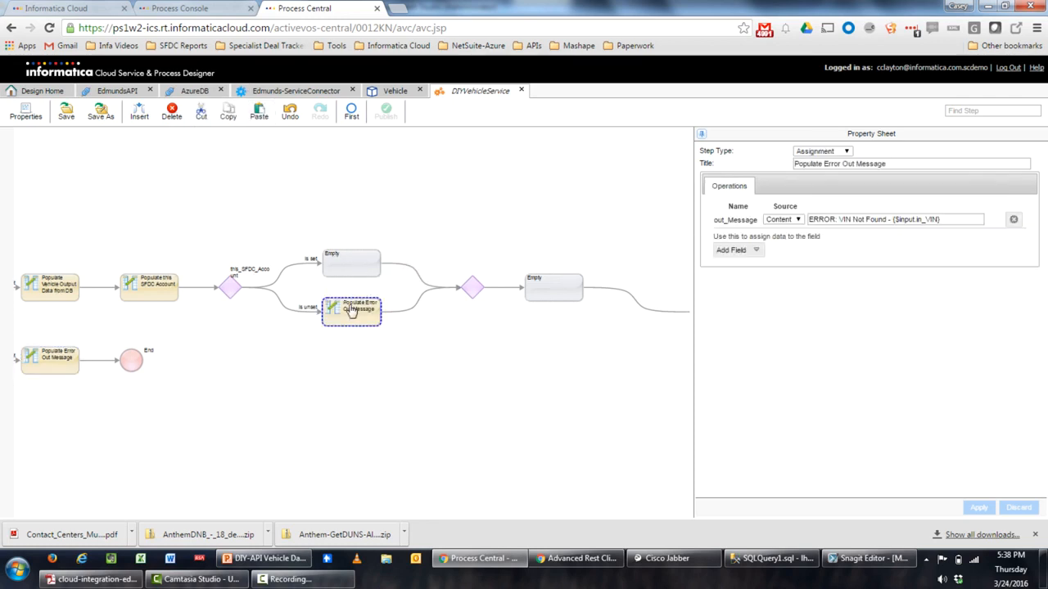
# Reword the error message to 'ERROR: Account Not Found in Salesforce -' followed by an inserted field value
pyautogui.click(887, 219)
pyautogui.write('in Sales')
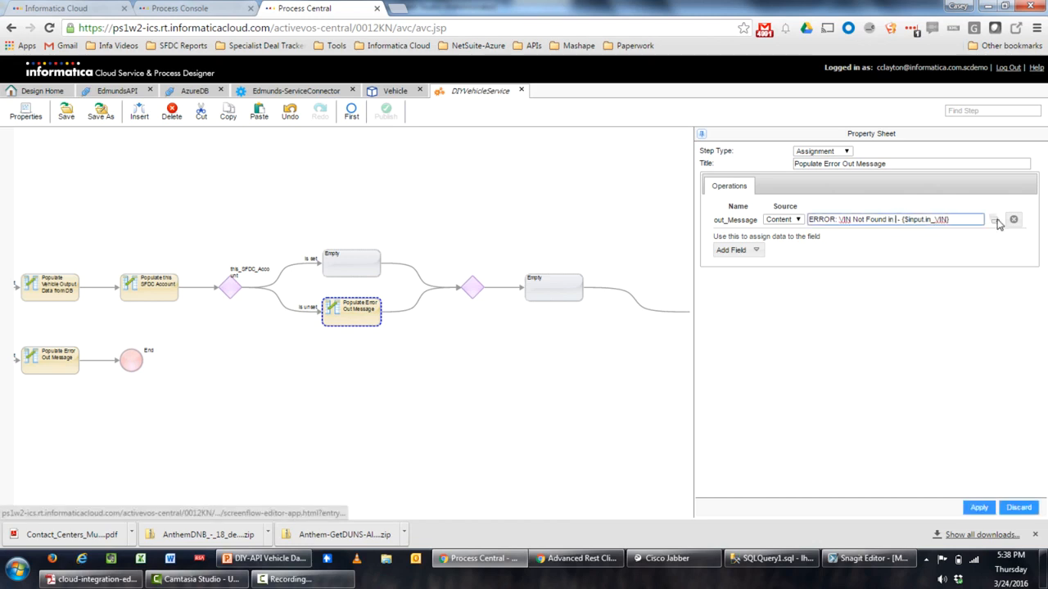
pyautogui.press('BackSpace')
pyautogui.press('BackSpace')
pyautogui.press('BackSpace')
pyautogui.press('BackSpace')
pyautogui.press('BackSpace')
pyautogui.press('BackSpace')
pyautogui.press('BackSpace')
pyautogui.press('BackSpace')
pyautogui.press('BackSpace')
pyautogui.press('BackSpace')
pyautogui.press('BackSpace')
pyautogui.press('BackSpace')
pyautogui.press('BackSpace')
pyautogui.press('BackSpace')
pyautogui.press('BackSpace')
pyautogui.press('BackSpace')
pyautogui.press('BackSpace')
pyautogui.press('BackSpace')
pyautogui.press('BackSpace')
pyautogui.press('BackSpace')
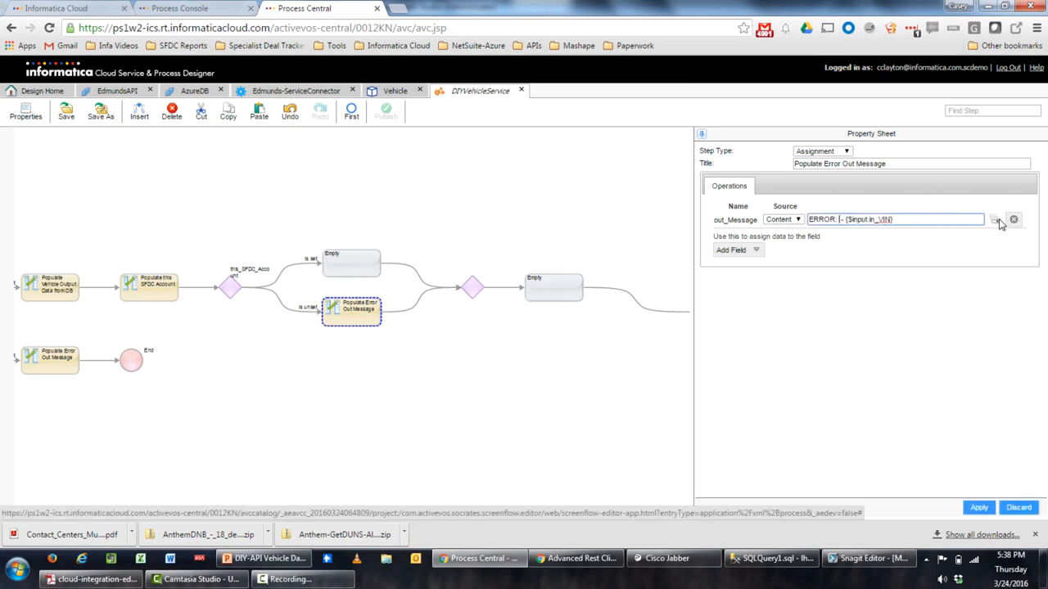
pyautogui.write('Account Not Fo')
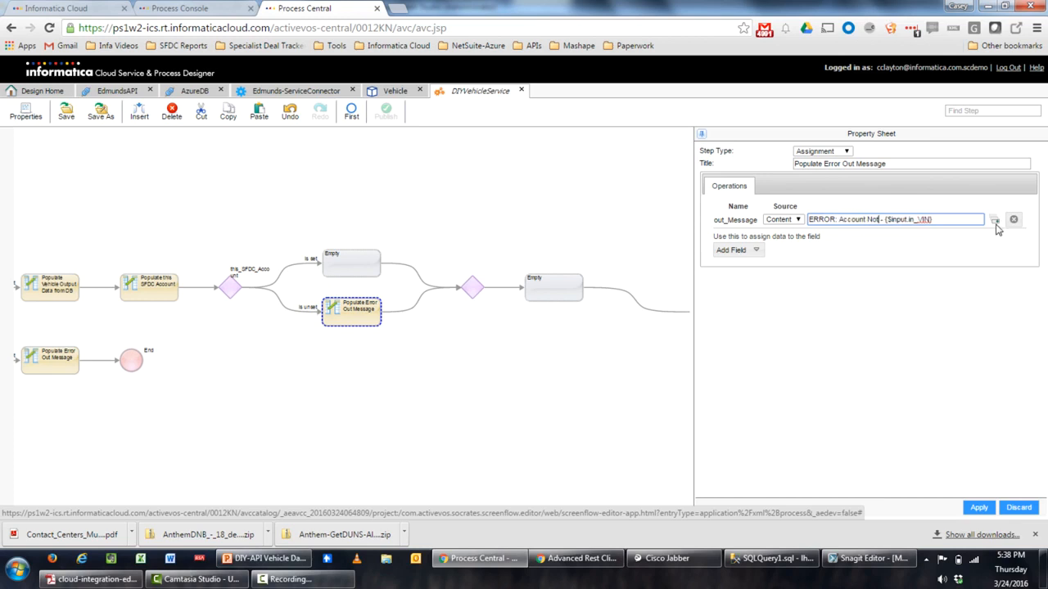
pyautogui.write('und in Salesforce')
pyautogui.press('Right')
pyautogui.press('Right')
pyautogui.press('Right')
pyautogui.press('Right')
pyautogui.press('Right')
pyautogui.press('Right')
pyautogui.press('Right')
pyautogui.press('Right')
pyautogui.press('Right')
pyautogui.press('Right')
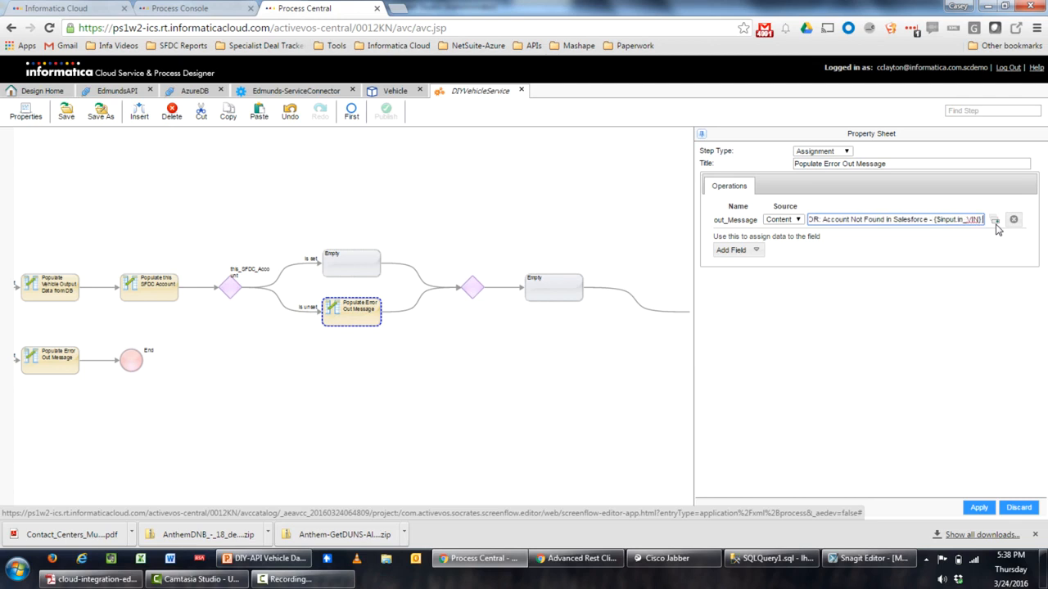
pyautogui.write('-')
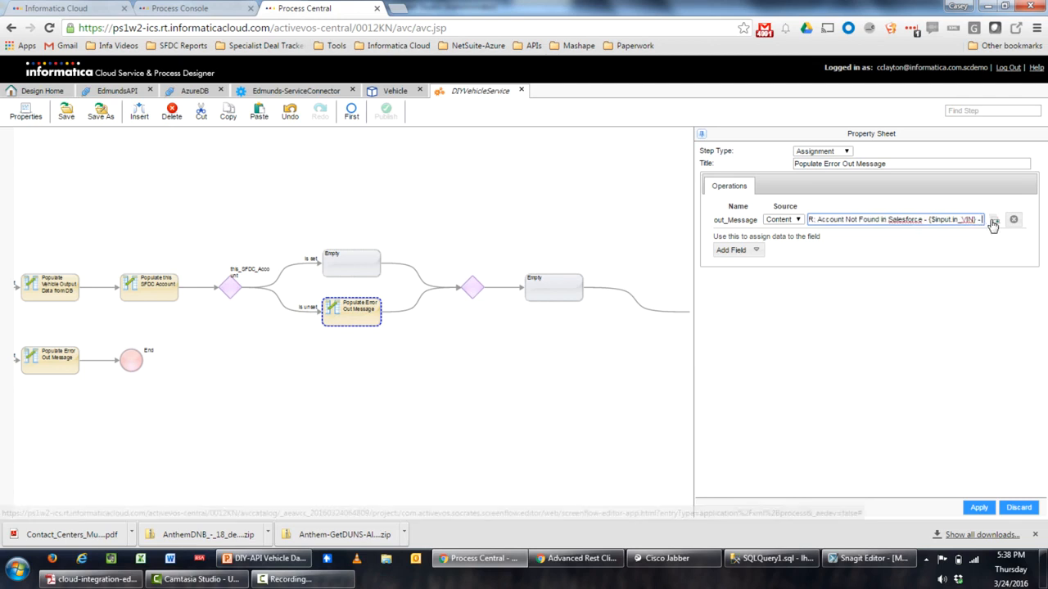
pyautogui.click(993, 221)
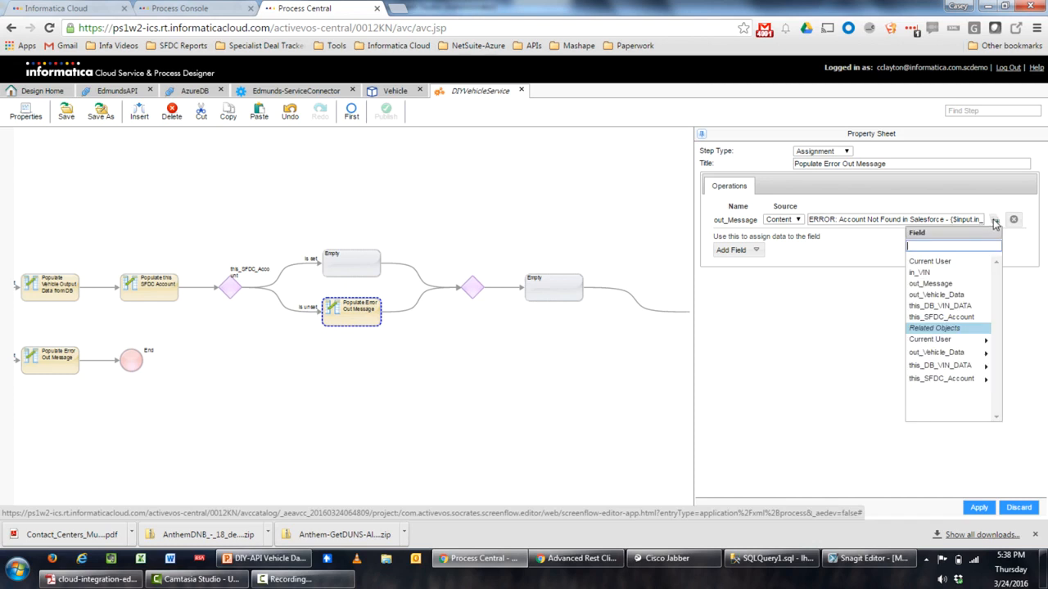
pyautogui.click(959, 365)
pyautogui.click(967, 297)
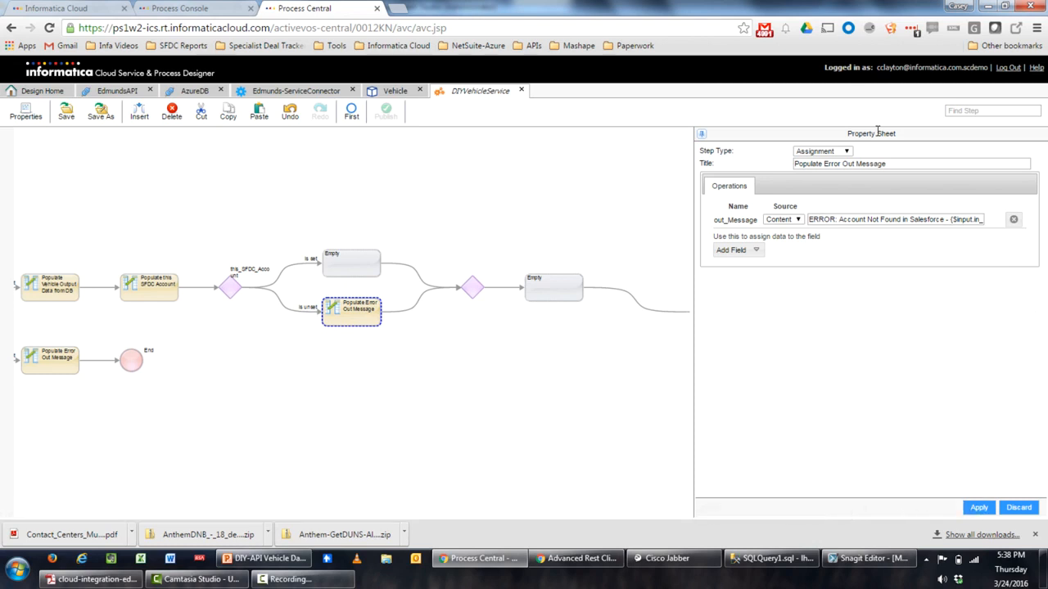
# Retitle the step as the Salesforce error step and apply the changes
pyautogui.click(893, 161)
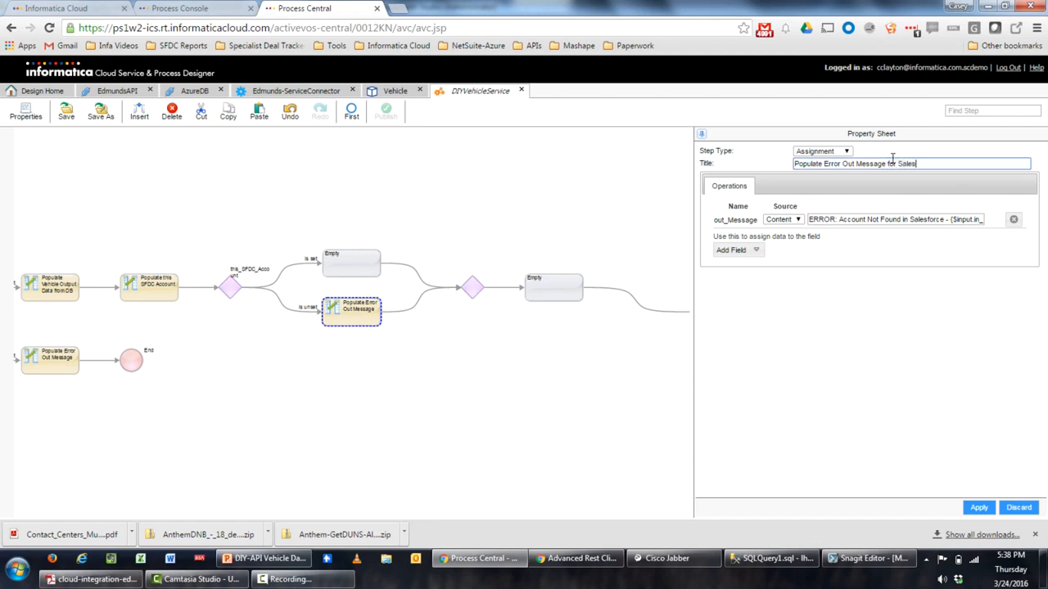
pyautogui.click(978, 509)
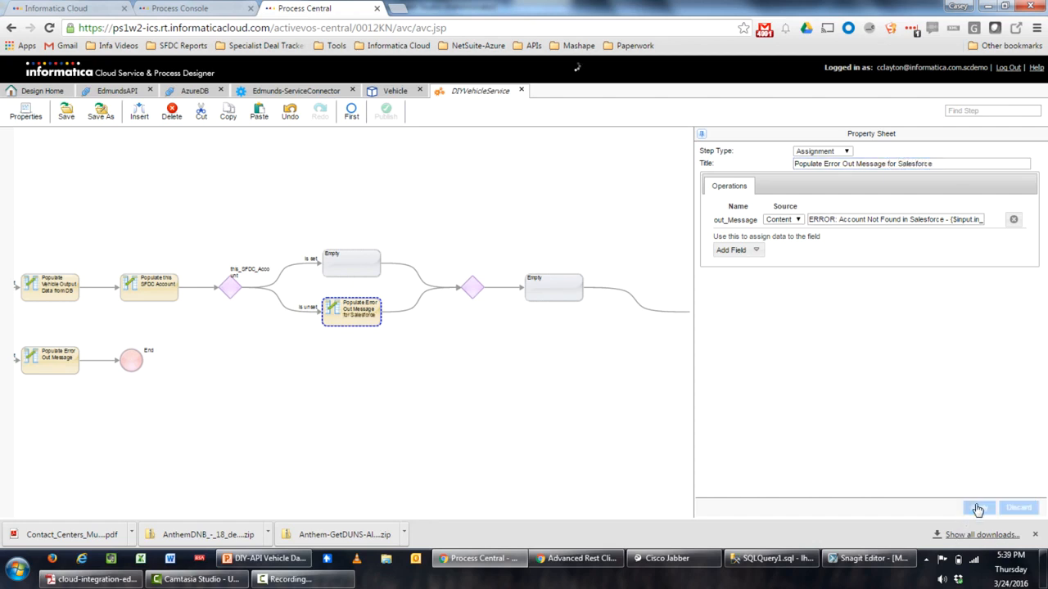
pyautogui.click(367, 264)
# Make the set-branch step an Assignment of out_Vehicle_Data's AccountName, AccountEmail and AccountSupervisor fields
pyautogui.click(846, 153)
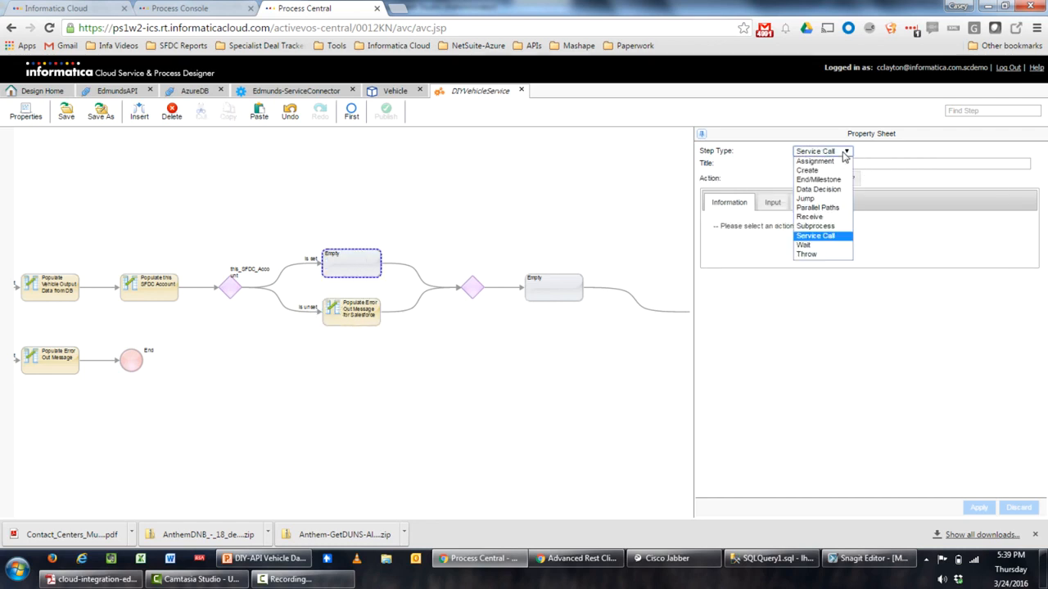
pyautogui.click(808, 168)
pyautogui.click(757, 235)
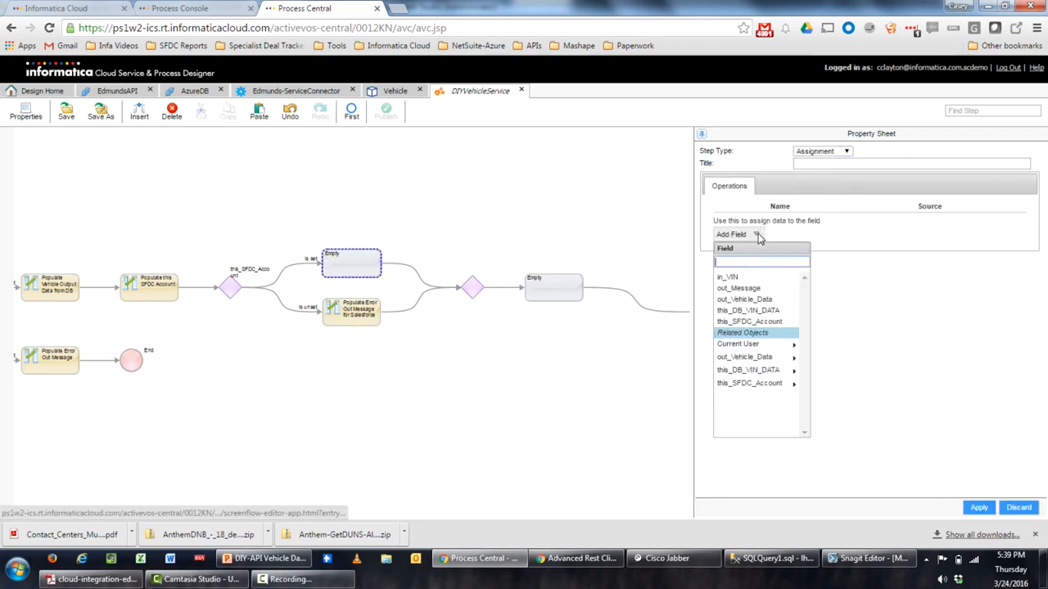
pyautogui.click(749, 358)
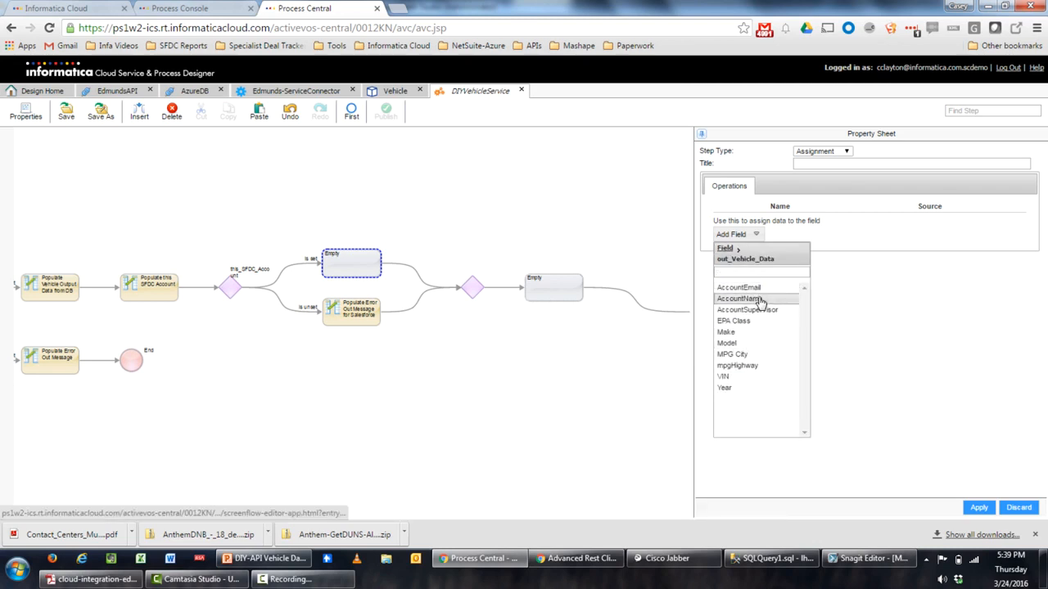
pyautogui.click(760, 300)
pyautogui.click(754, 266)
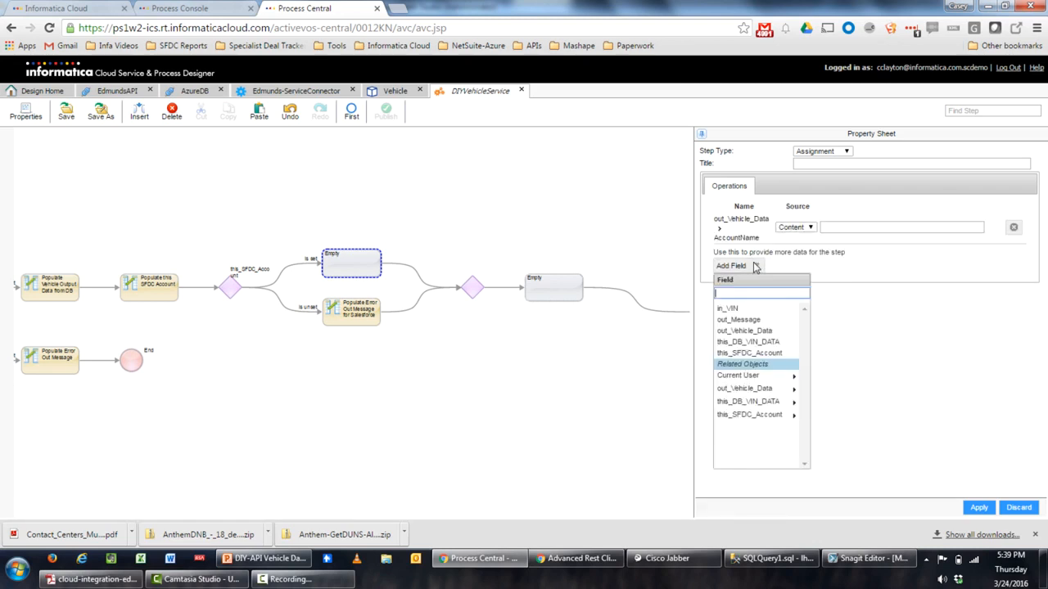
pyautogui.click(749, 389)
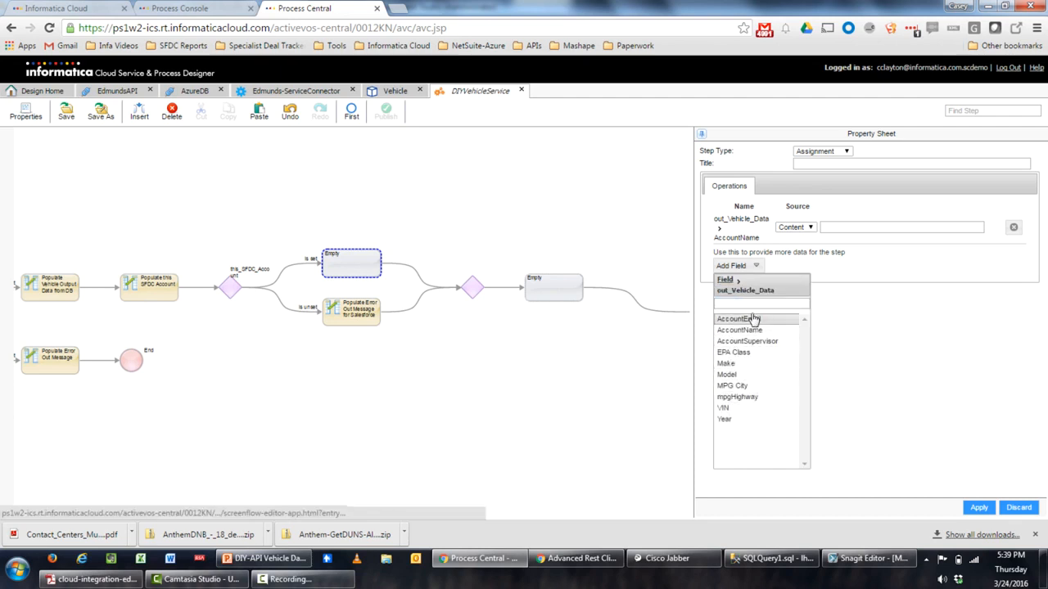
pyautogui.click(751, 319)
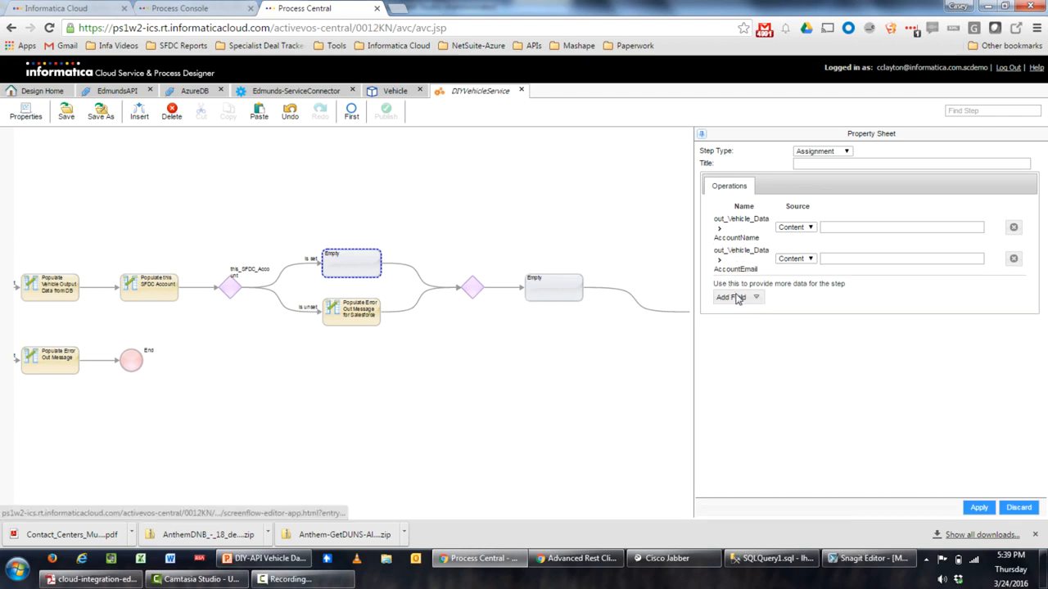
pyautogui.click(737, 297)
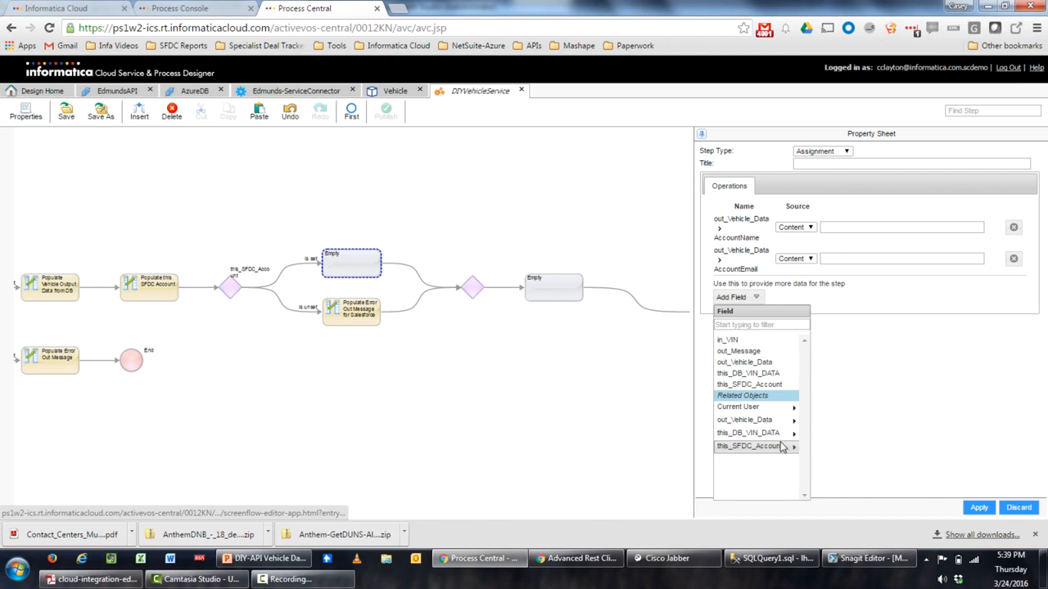
pyautogui.click(784, 420)
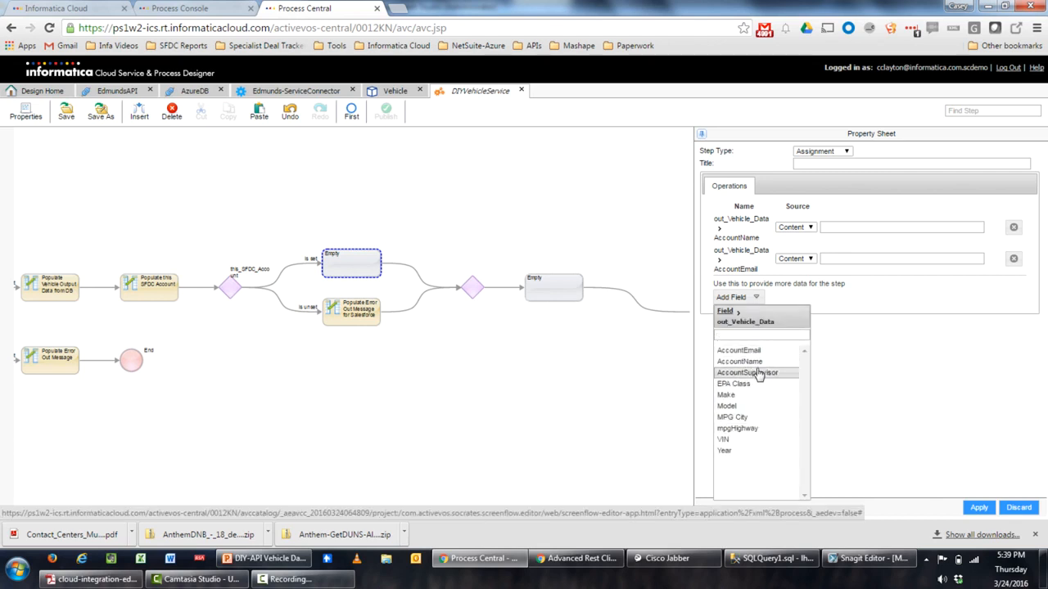
pyautogui.click(757, 373)
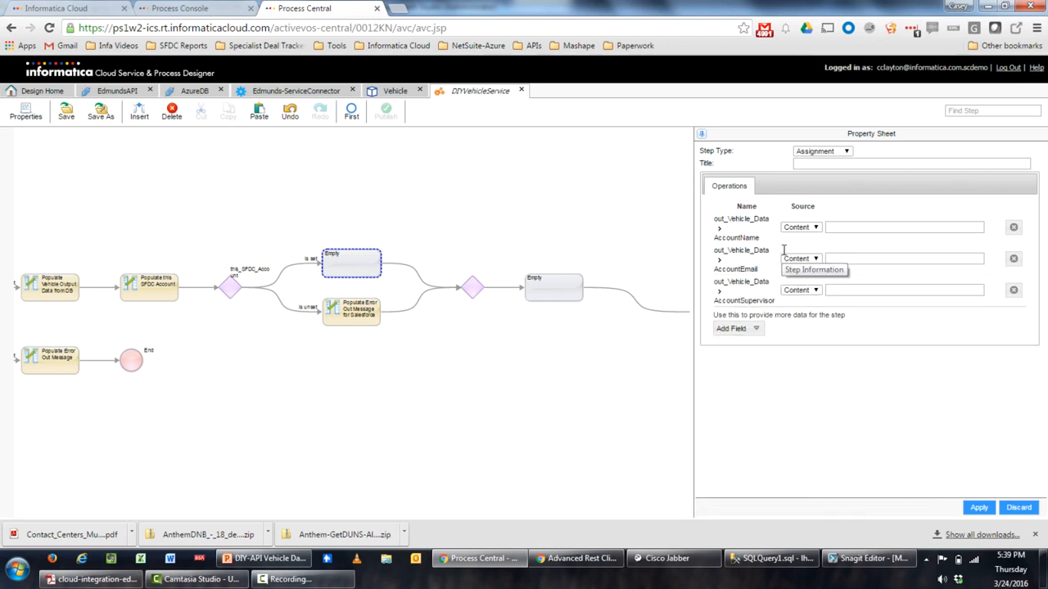
pyautogui.click(813, 229)
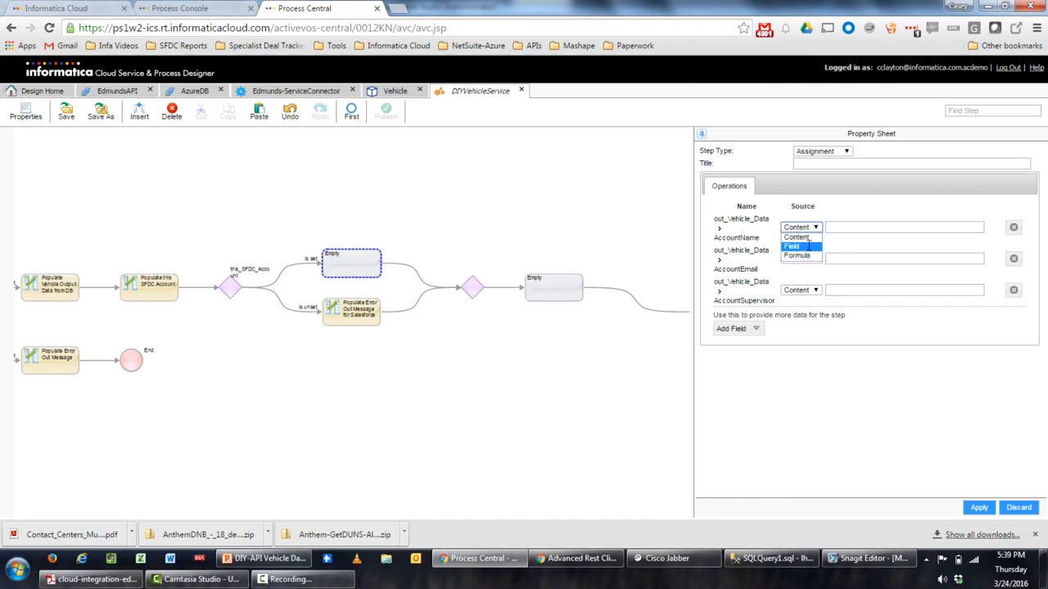
# Fill AccountName from the Account Name field of this_SFDC_Account
pyautogui.click(809, 244)
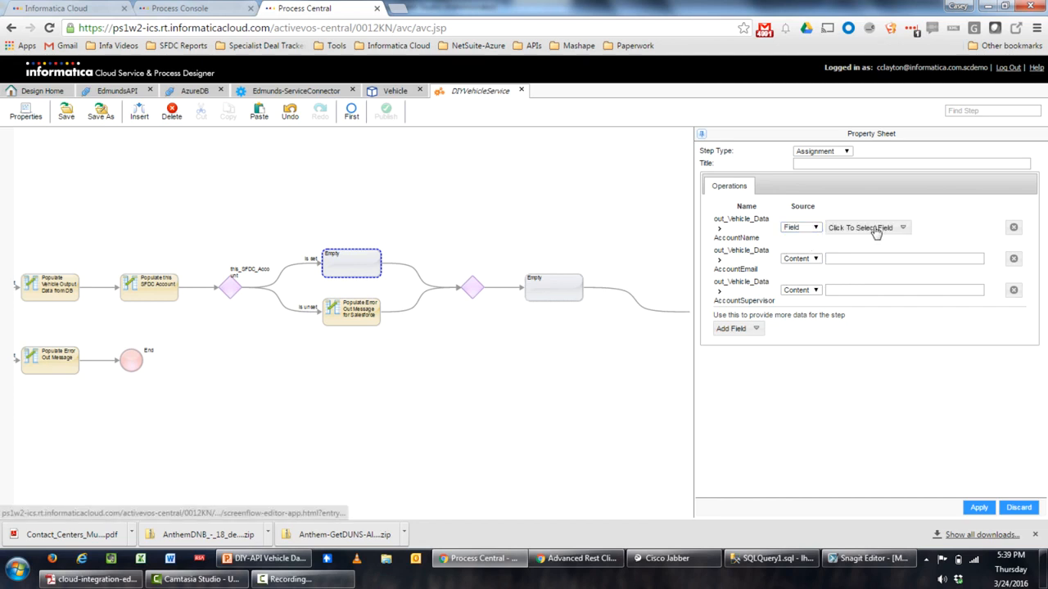
pyautogui.click(856, 229)
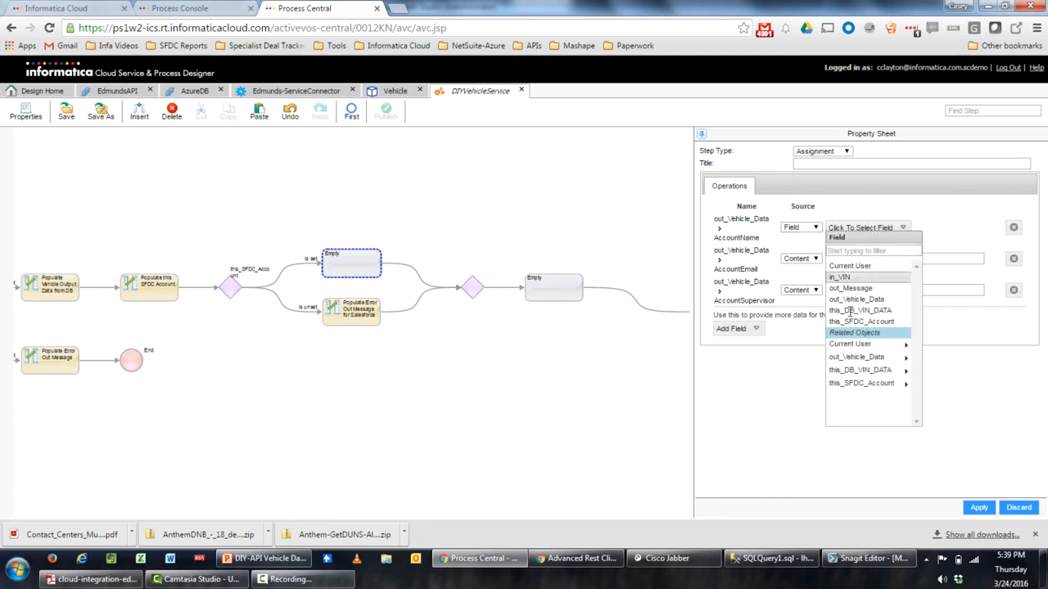
pyautogui.click(869, 383)
pyautogui.click(853, 321)
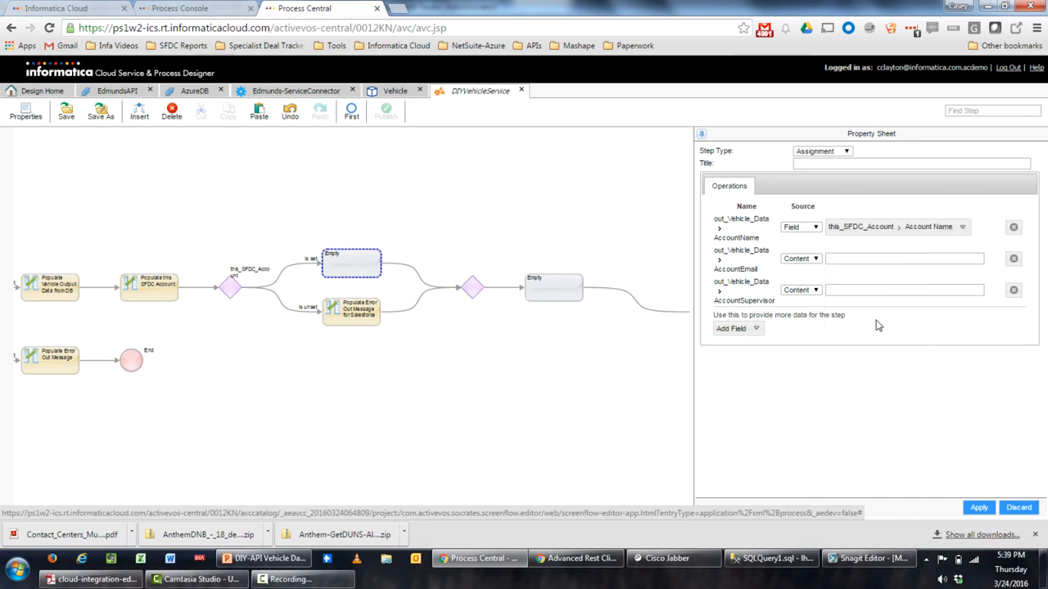
# Fill AccountEmail from this_SFDC_Account's Billing Email field
pyautogui.click(796, 260)
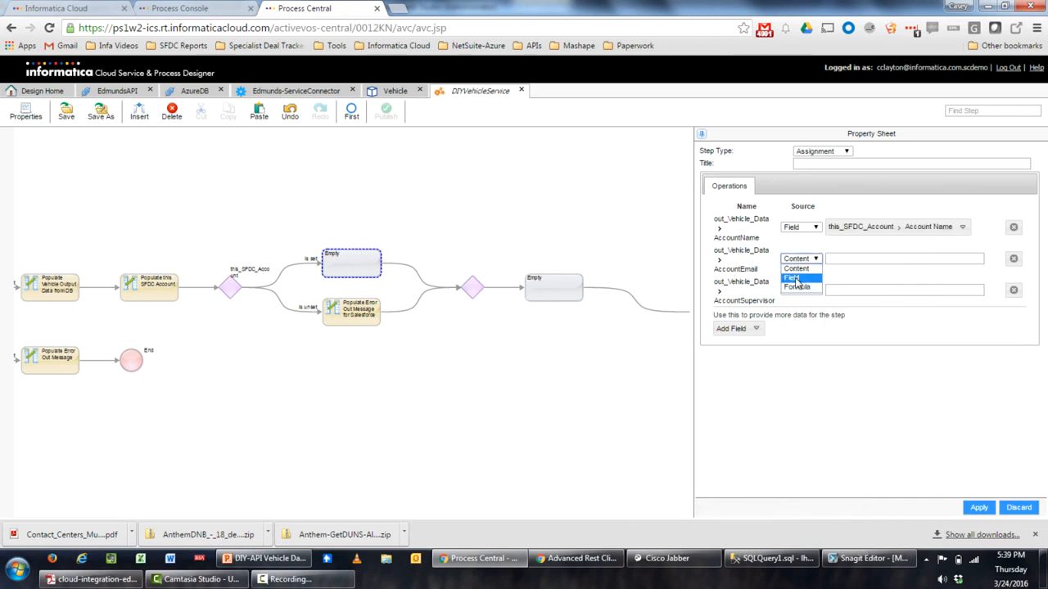
pyautogui.click(799, 278)
pyautogui.click(886, 266)
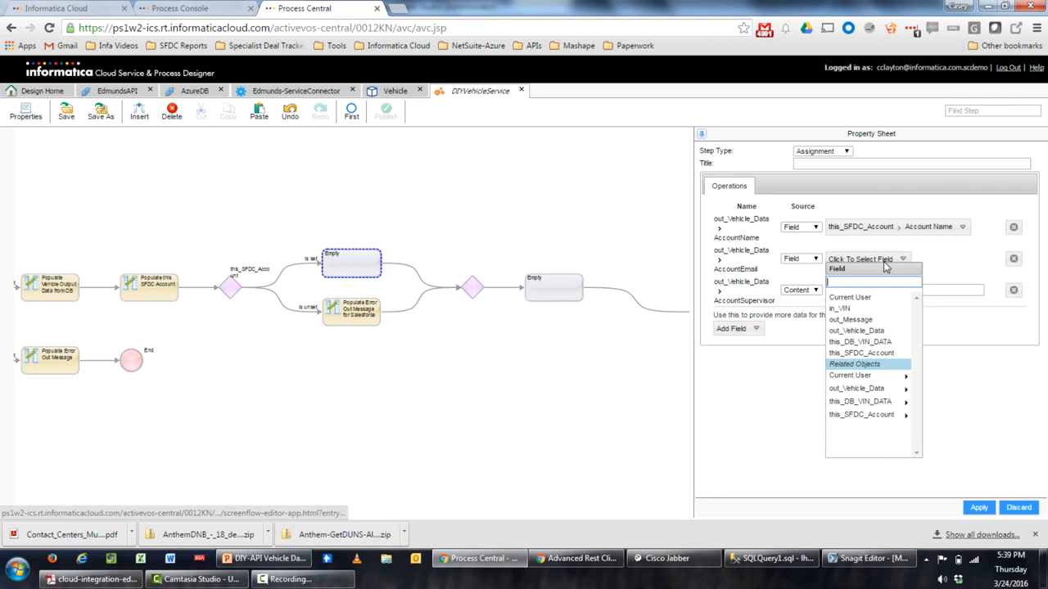
pyautogui.click(883, 414)
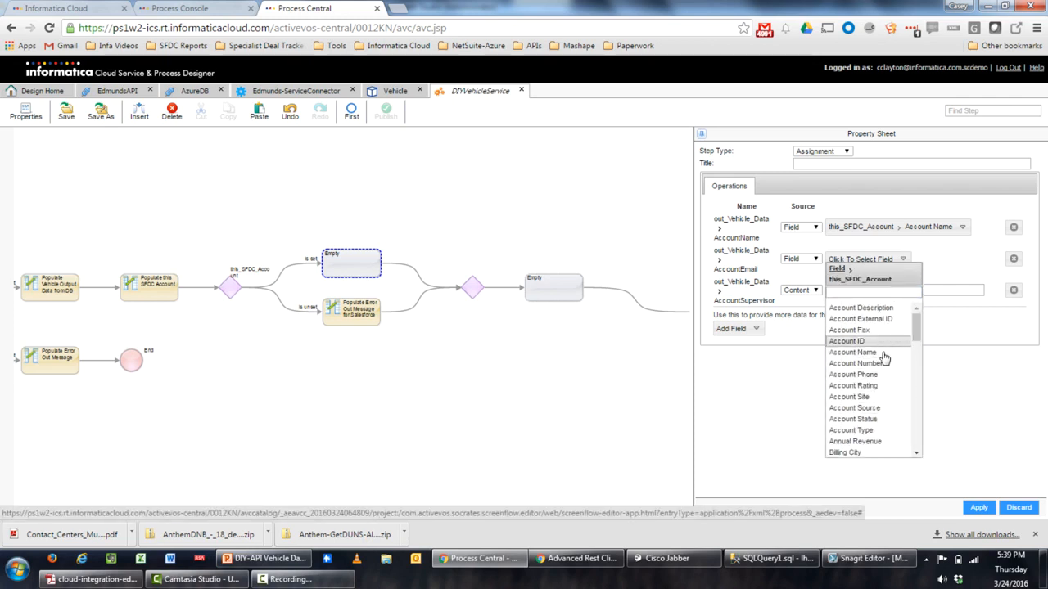
pyautogui.scroll(-3, 883, 378)
pyautogui.scroll(-3, 883, 378)
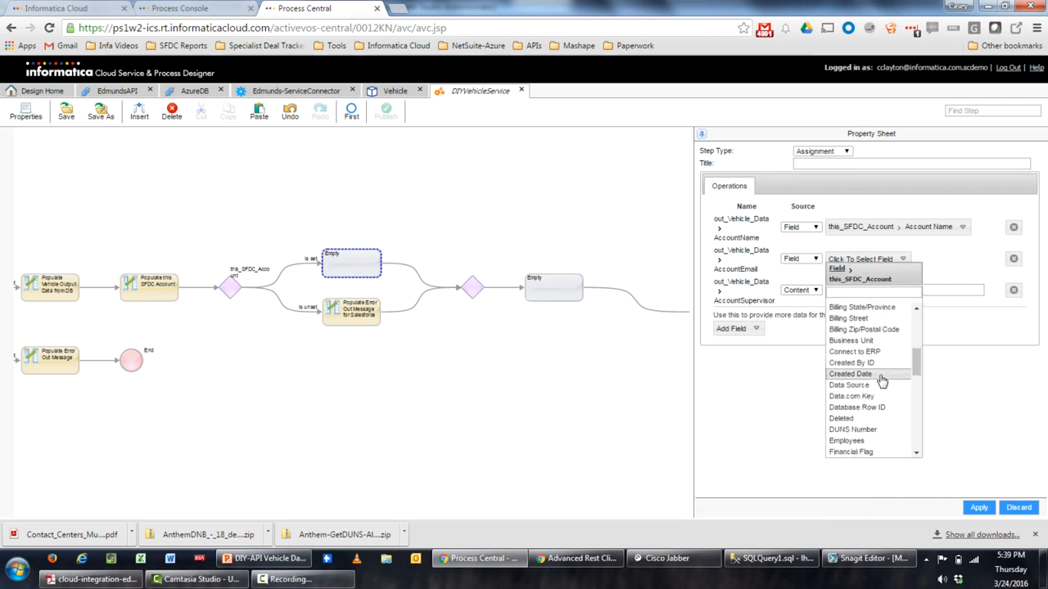
pyautogui.click(869, 291)
pyautogui.write('e')
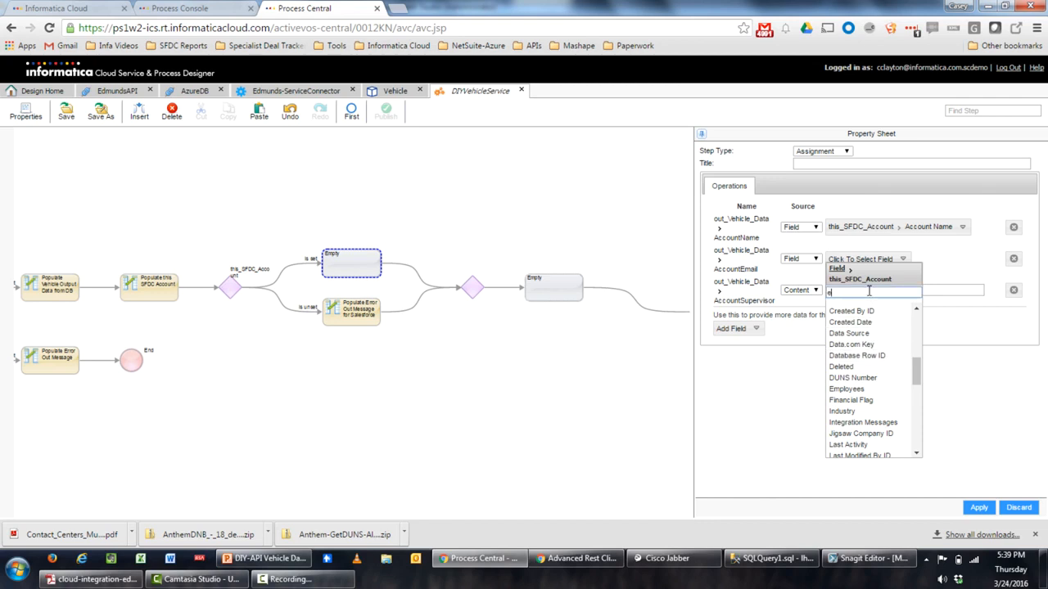
pyautogui.write('m')
pyautogui.click(856, 306)
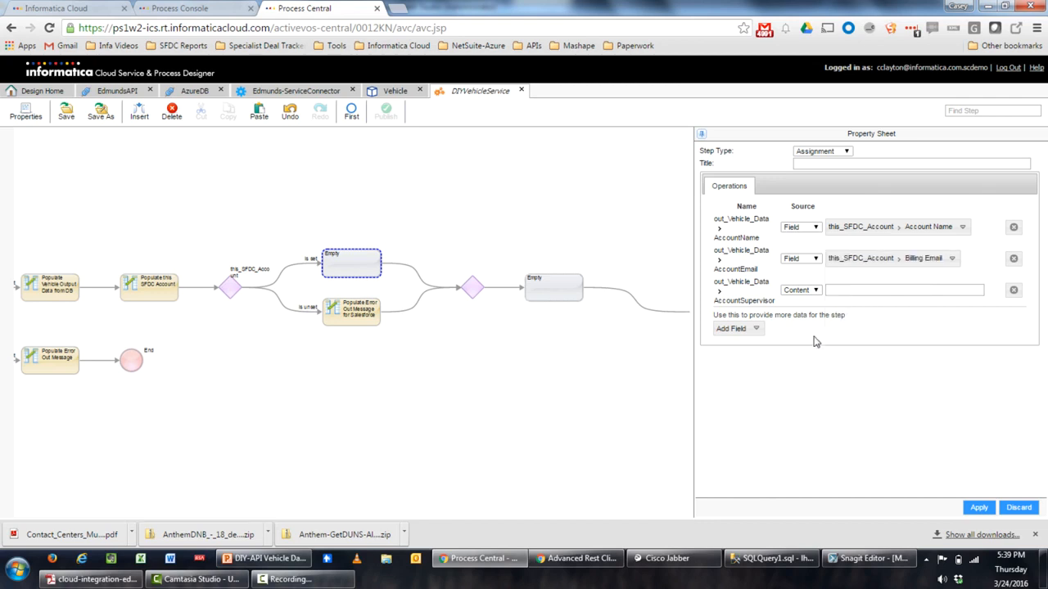
# Switch AccountSupervisor to a field source and browse this_SFDC_Account's Owner > Manager fields
pyautogui.click(800, 292)
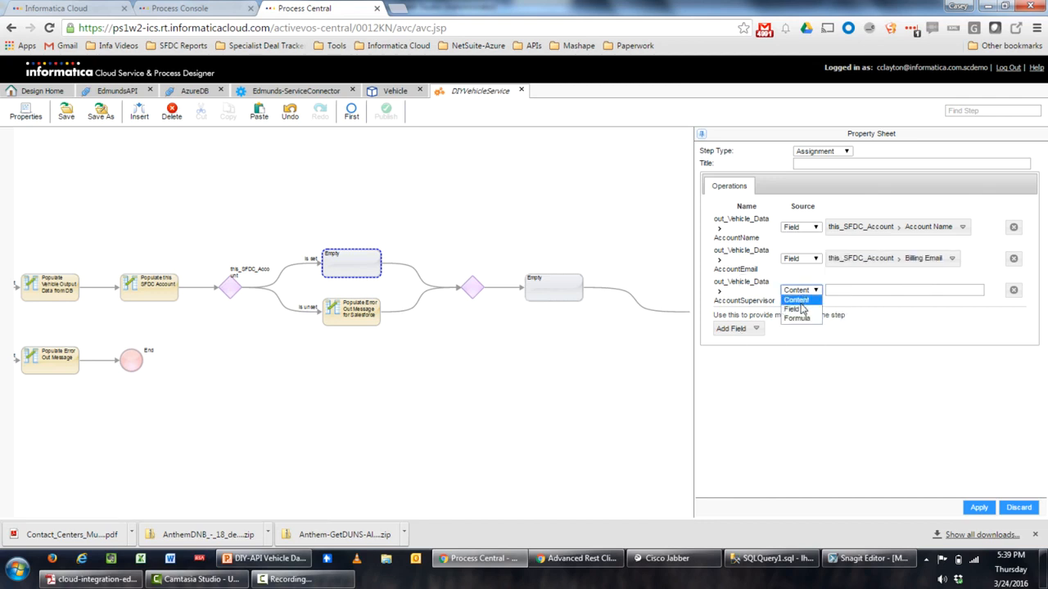
pyautogui.click(793, 308)
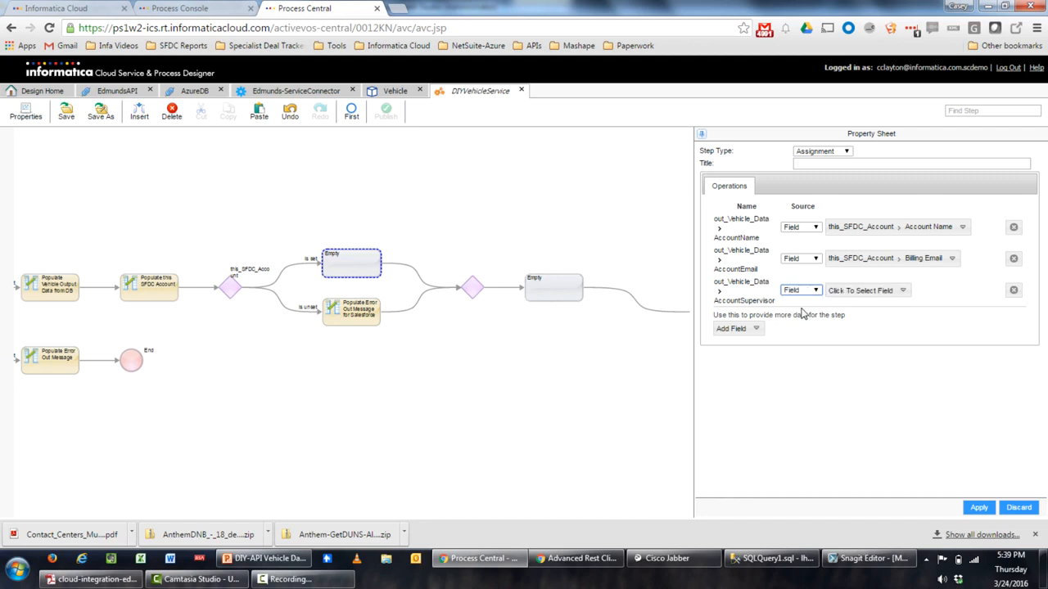
pyautogui.click(859, 298)
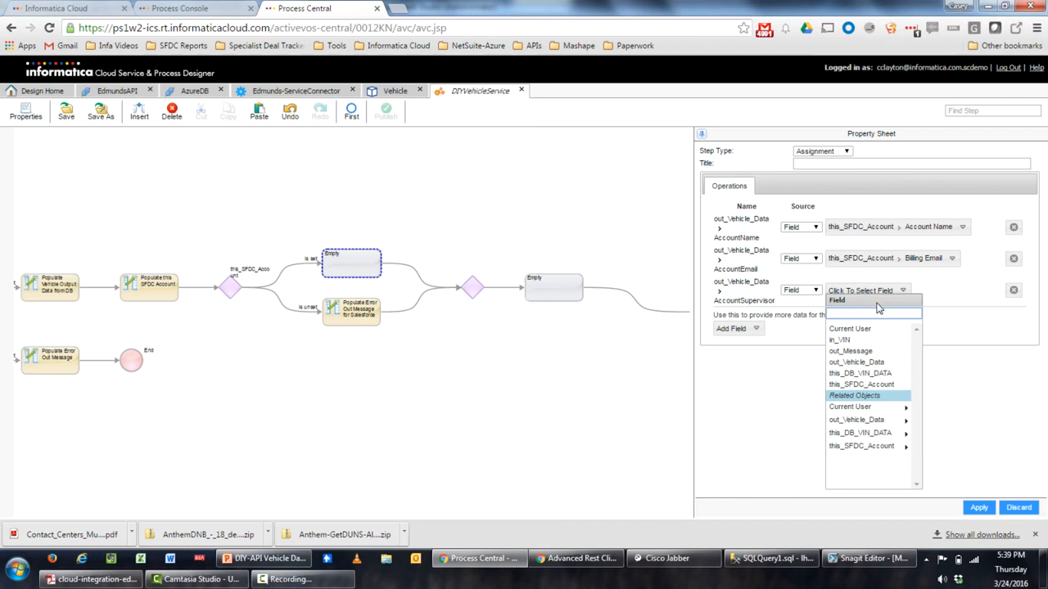
pyautogui.click(871, 445)
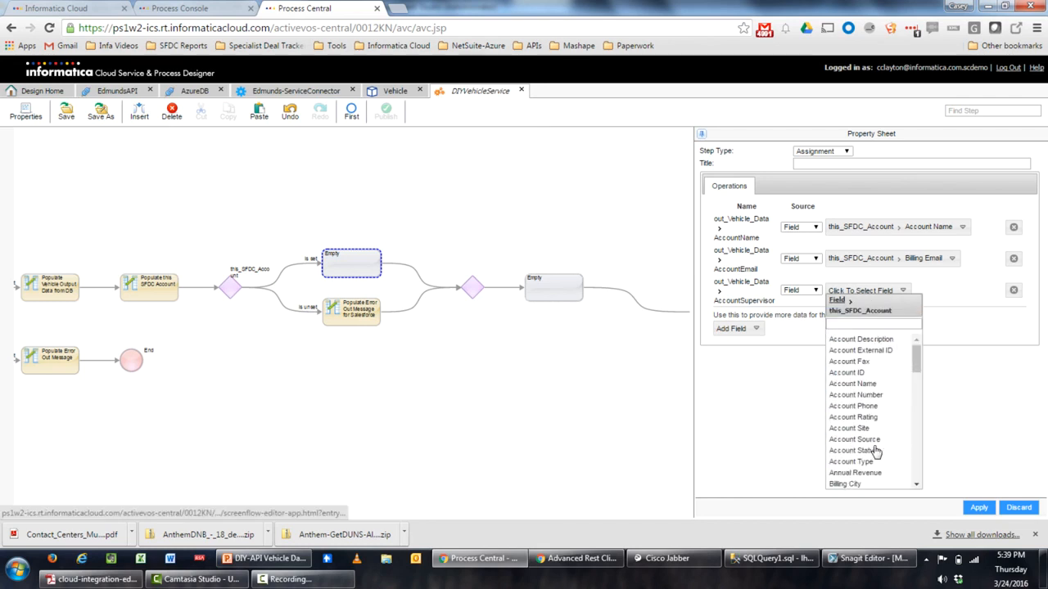
pyautogui.scroll(-5, 870, 373)
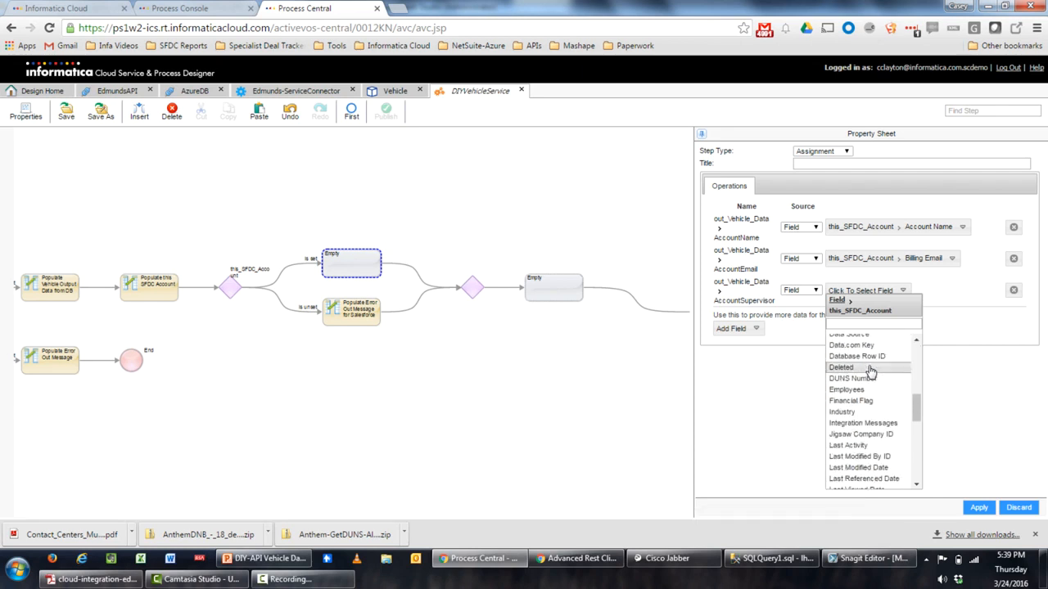
pyautogui.scroll(-10, 871, 373)
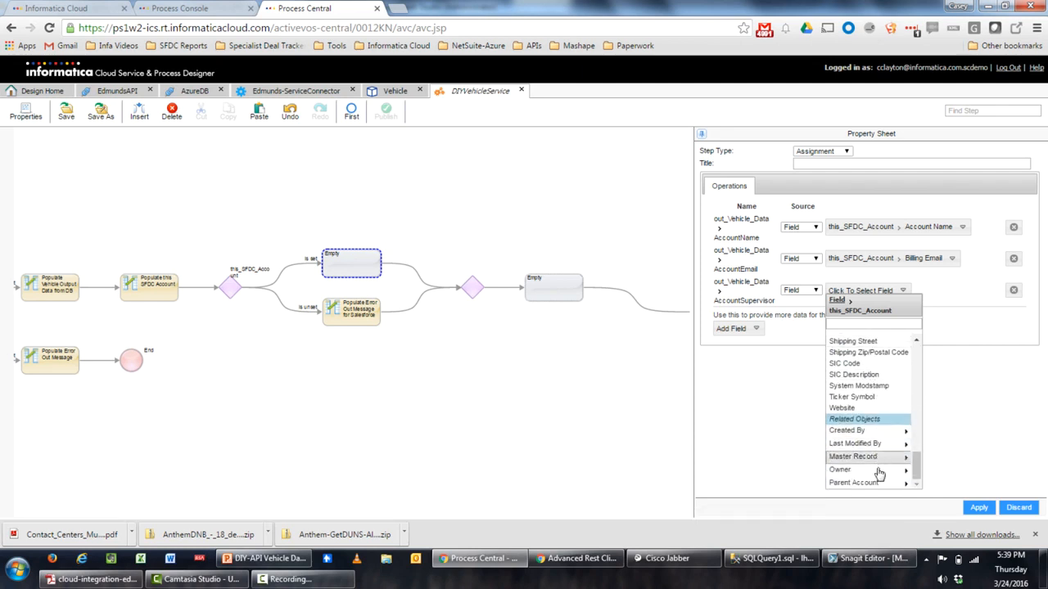
pyautogui.click(878, 472)
pyautogui.scroll(-8, 890, 375)
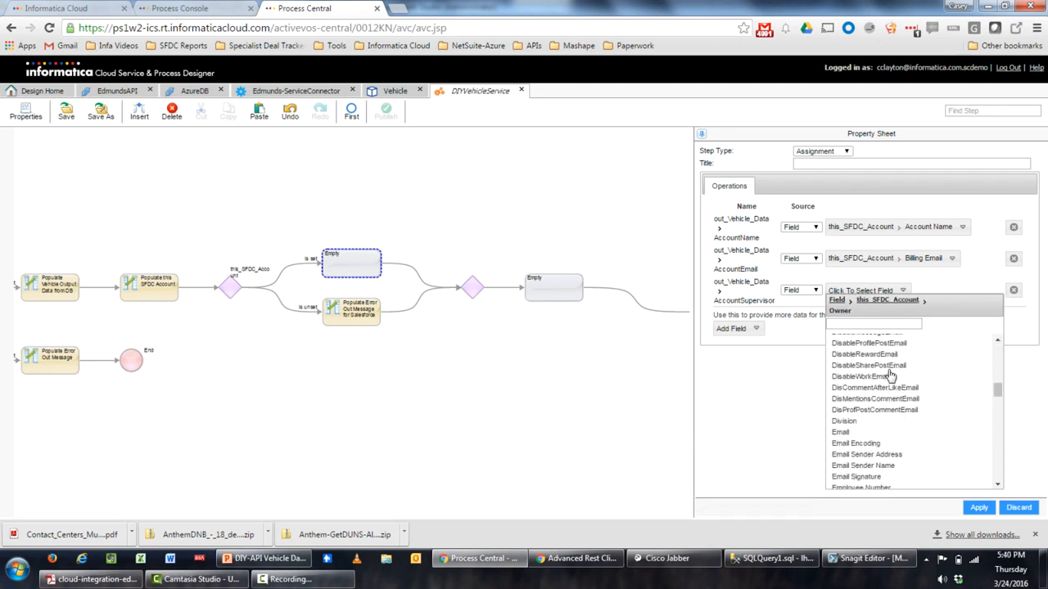
pyautogui.scroll(-15, 891, 375)
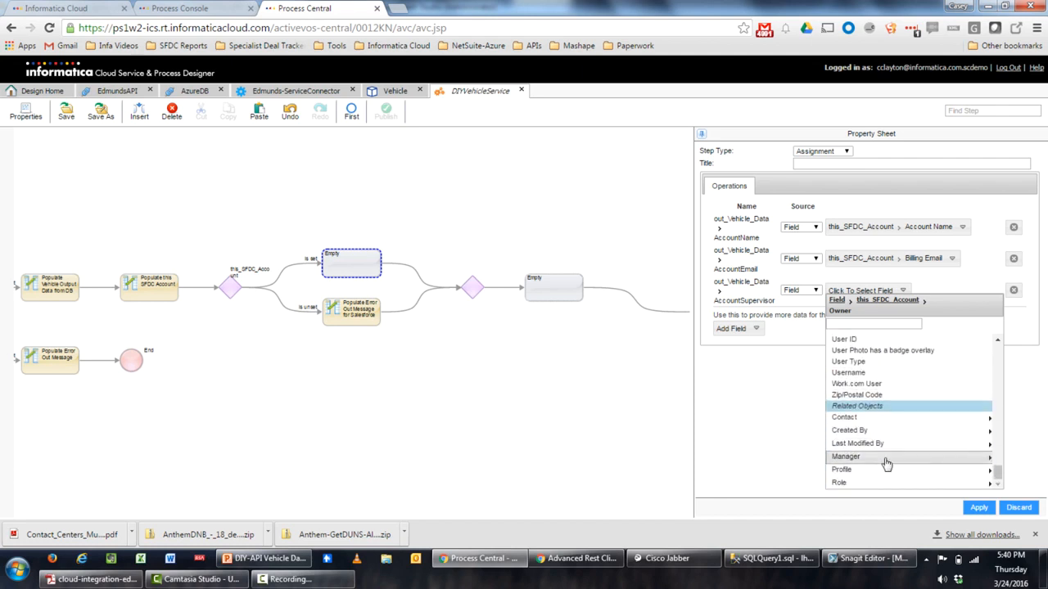
pyautogui.click(886, 460)
pyautogui.scroll(-8, 868, 385)
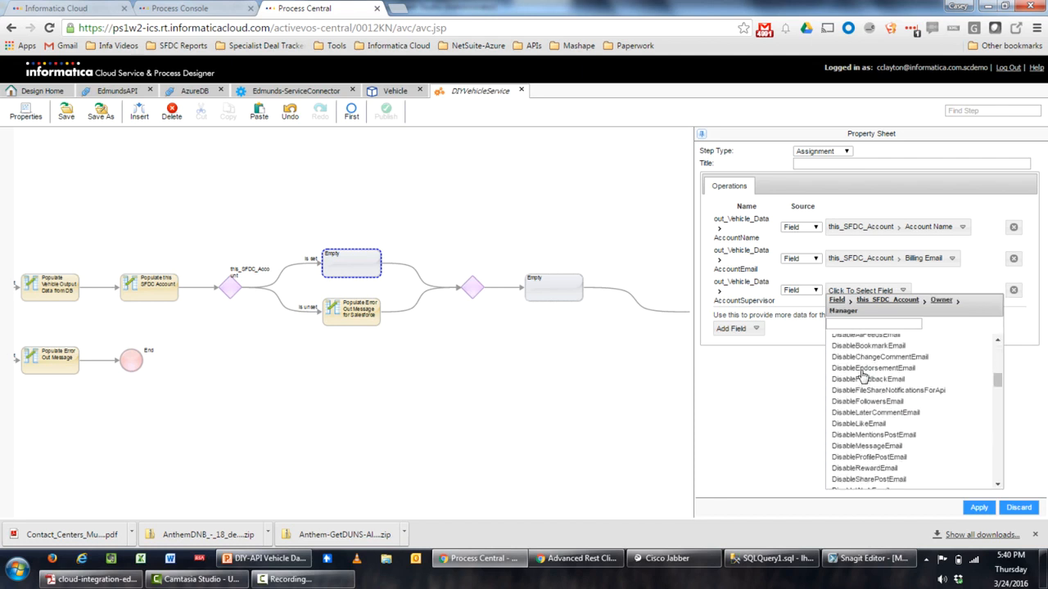
pyautogui.scroll(-5, 864, 374)
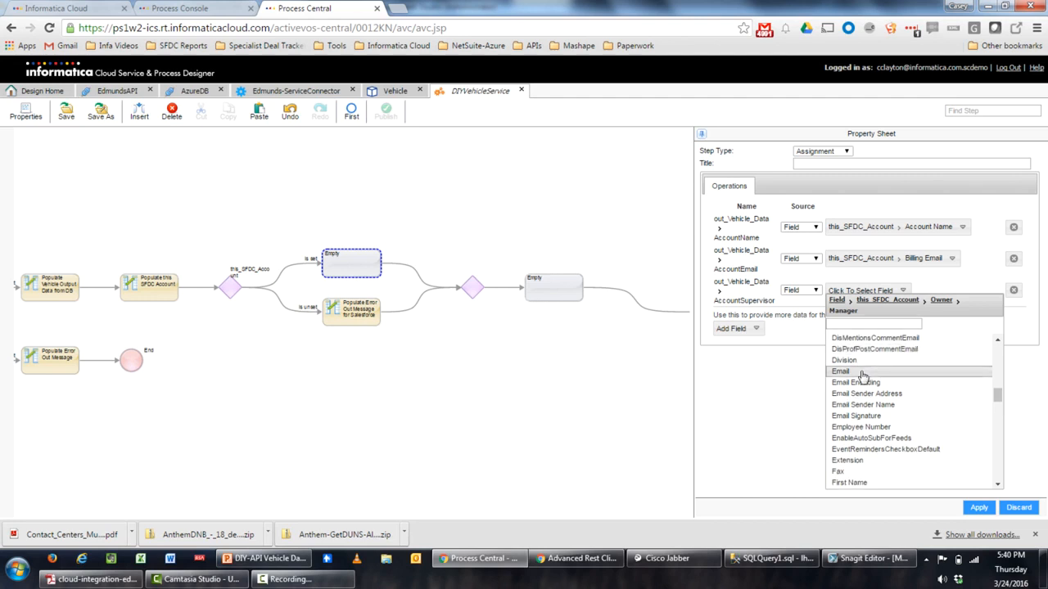
pyautogui.scroll(-2, 862, 375)
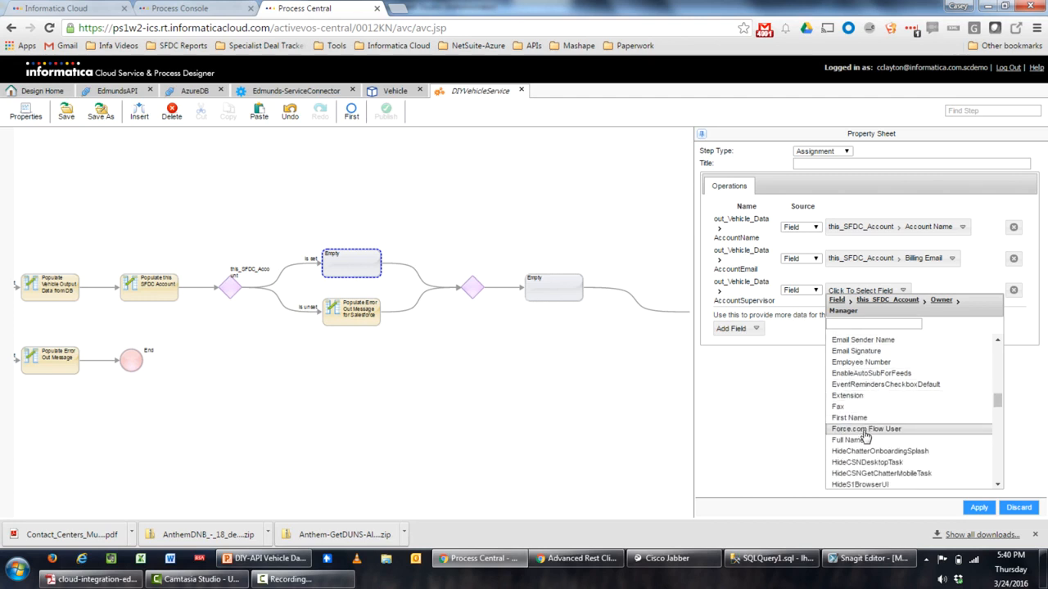
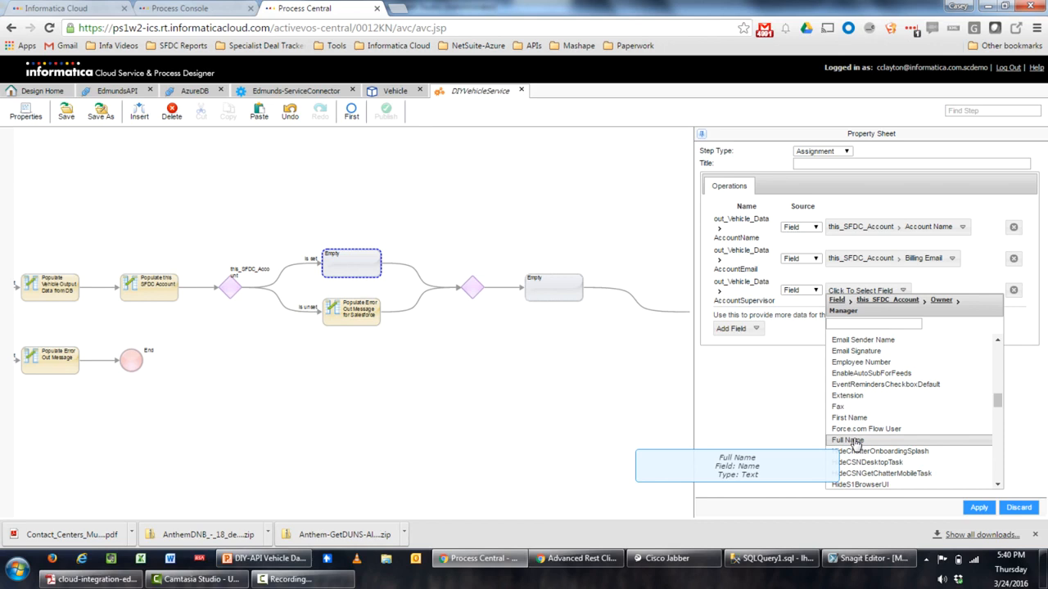
# Map AccountSupervisor to the owner's manager's Full Name and title the step 'Populate SFDC Output Fields'
pyautogui.click(856, 443)
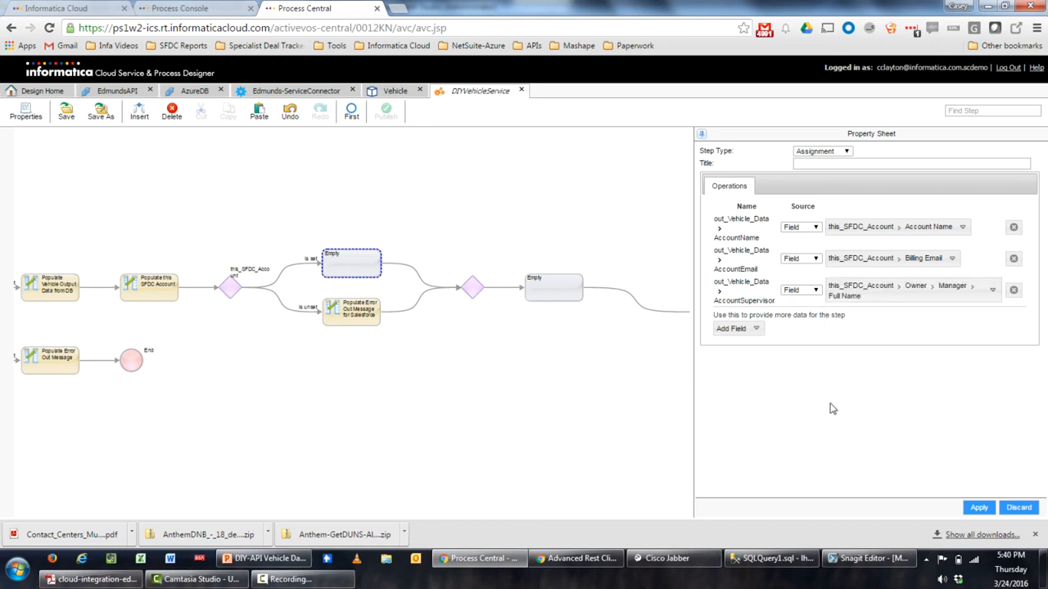
pyautogui.click(810, 166)
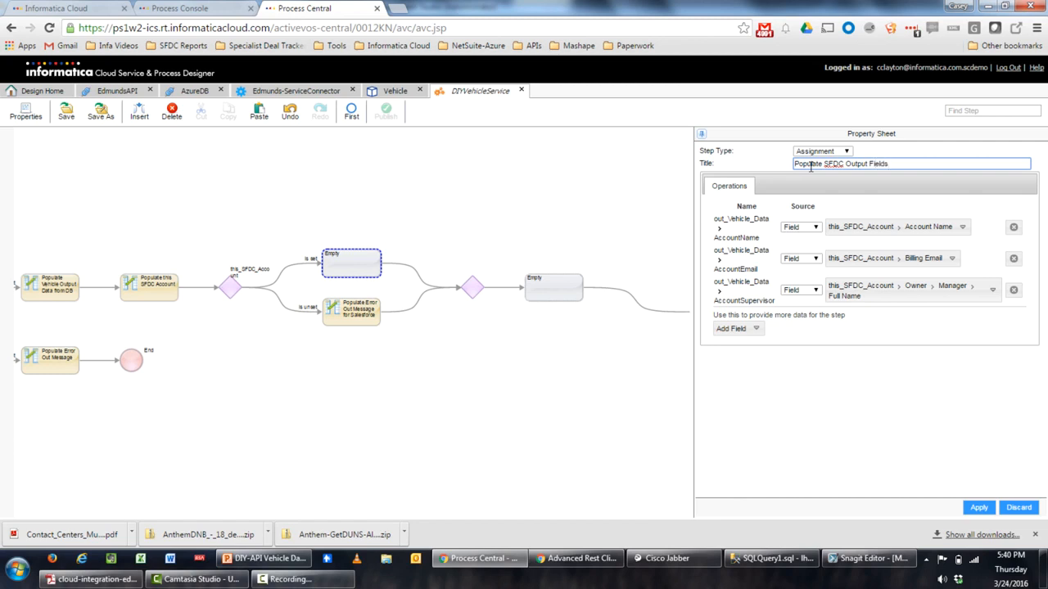
pyautogui.click(980, 507)
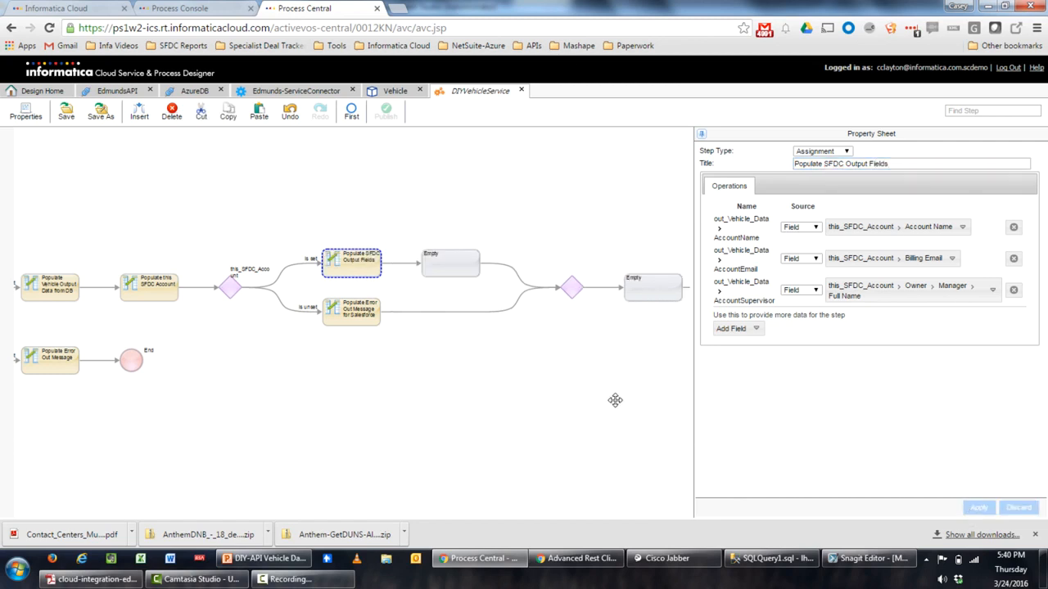
# Delete the extra Empty step after the assignment so both branches rejoin directly
pyautogui.click(444, 269)
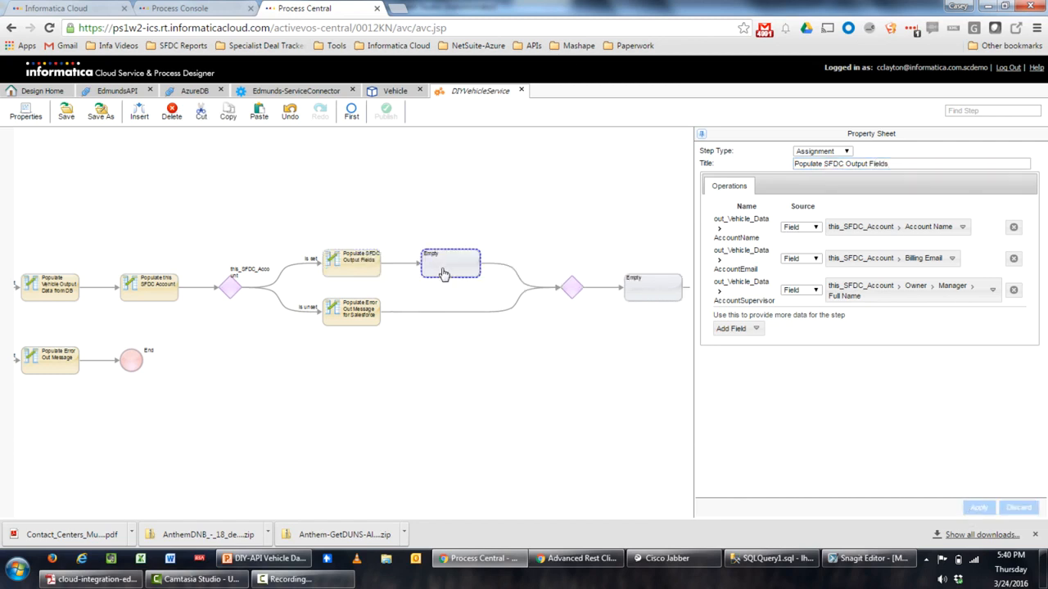
pyautogui.click(184, 119)
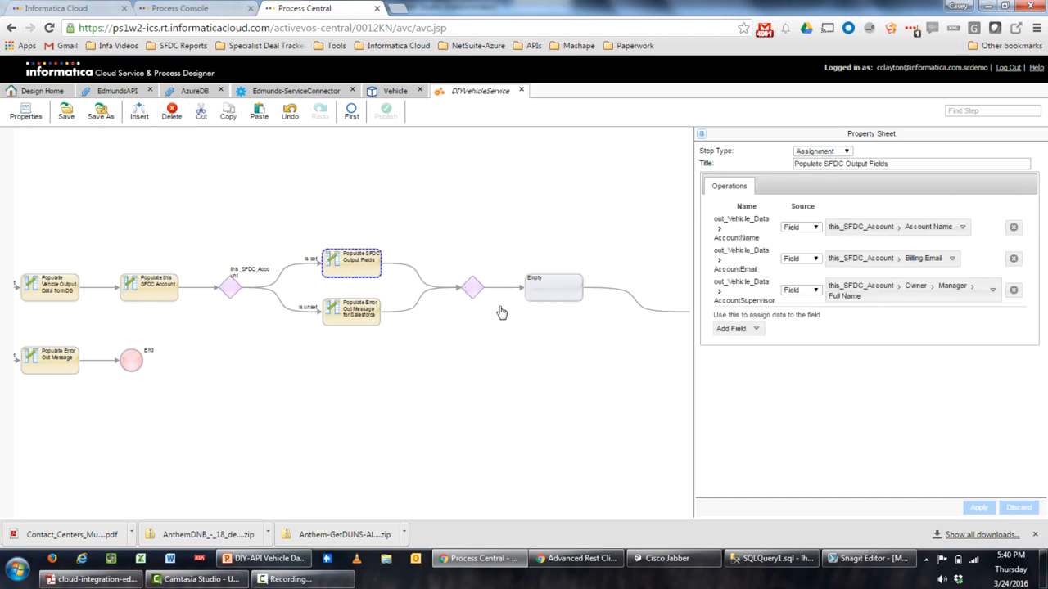
pyautogui.click(542, 282)
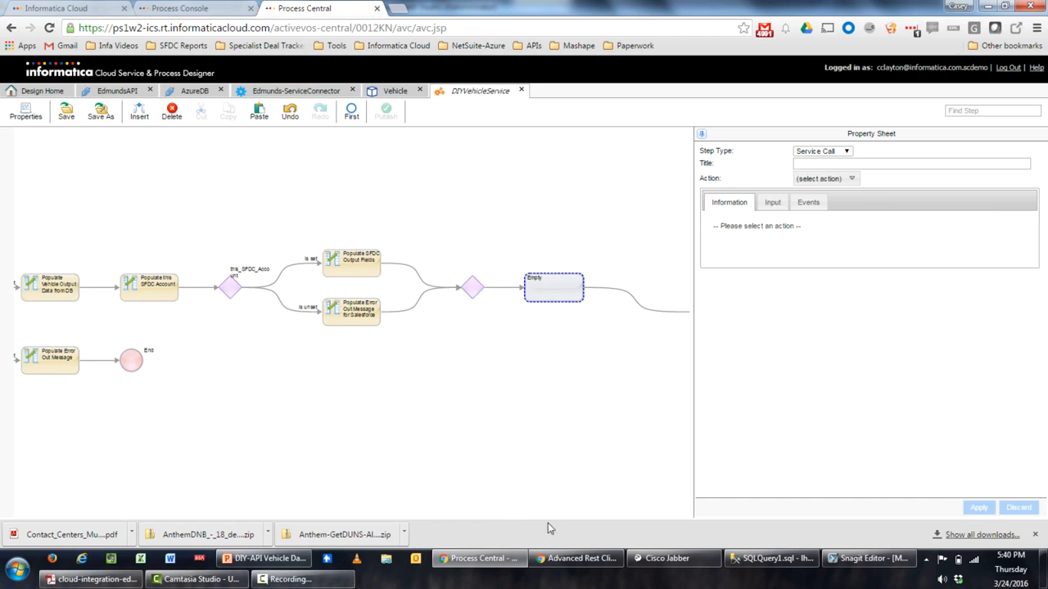
pyautogui.moveTo(757, 559)
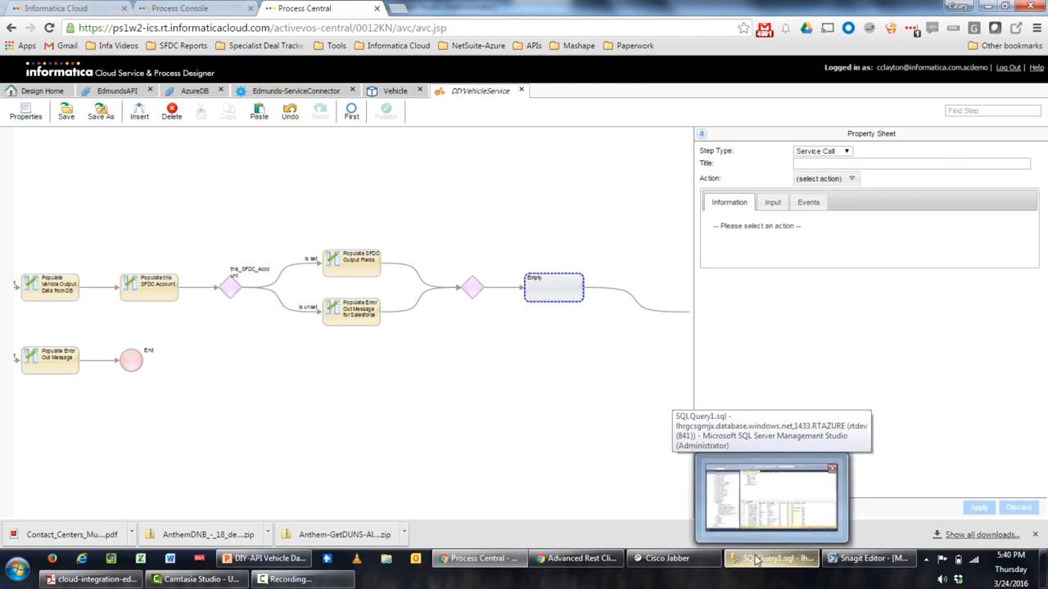
pyautogui.click(756, 559)
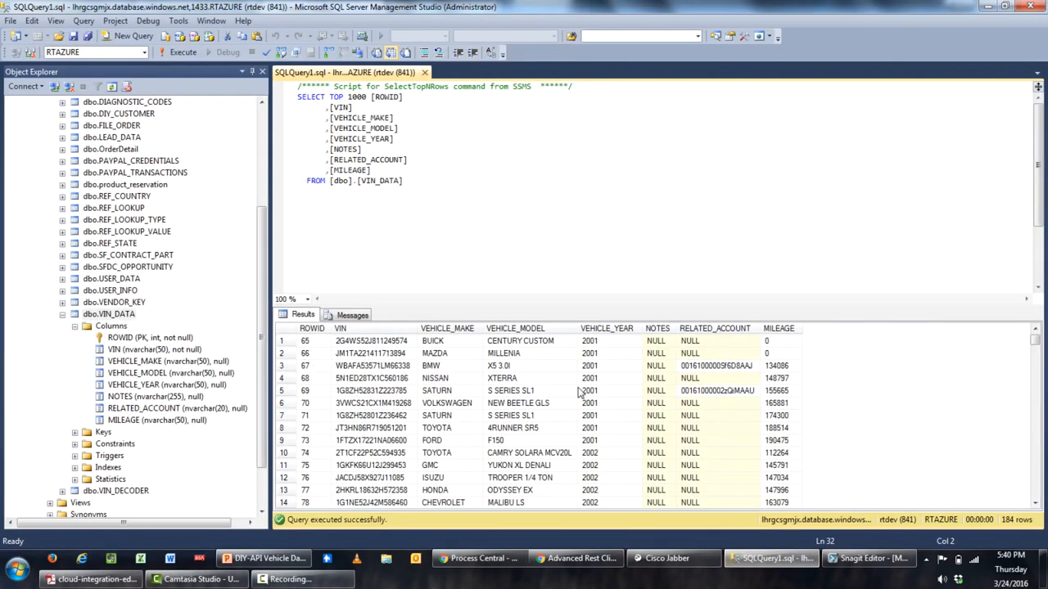
pyautogui.click(395, 367)
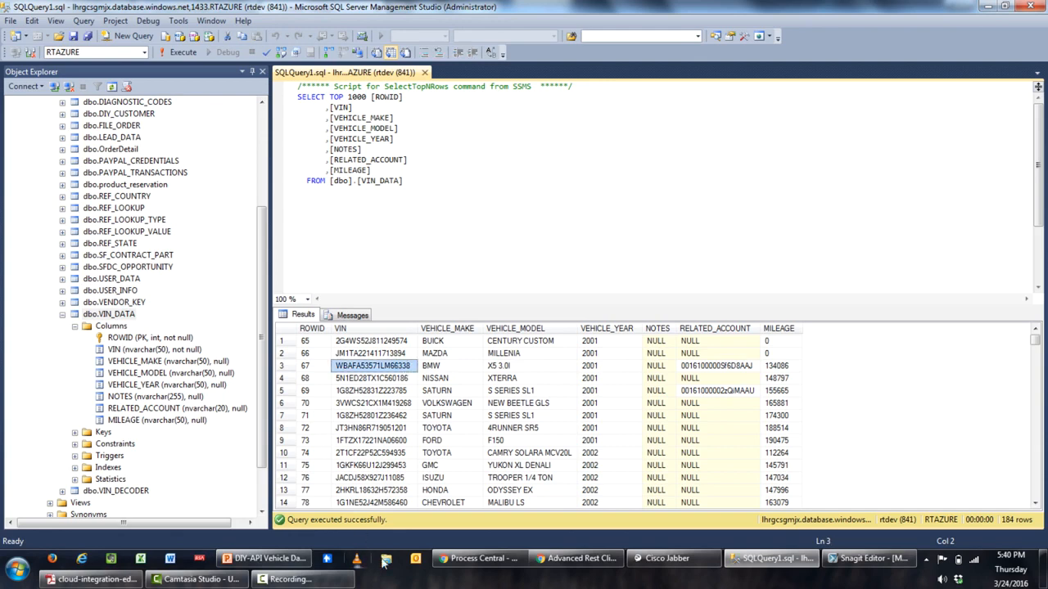
pyautogui.click(575, 559)
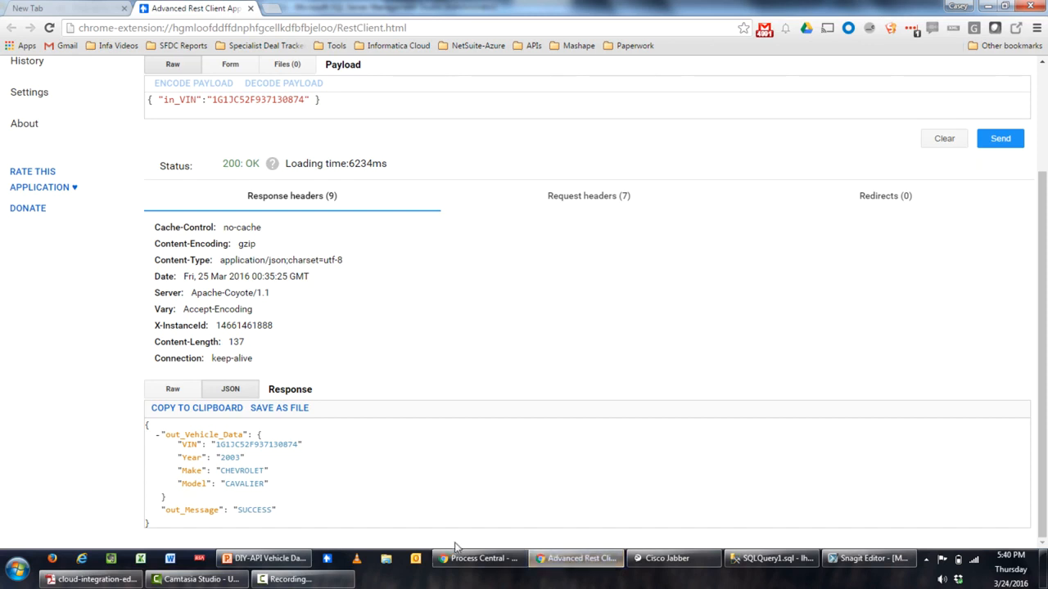
# Save and publish DIYVehicleService, confirming it under Active Processes in the Process Console
pyautogui.click(479, 558)
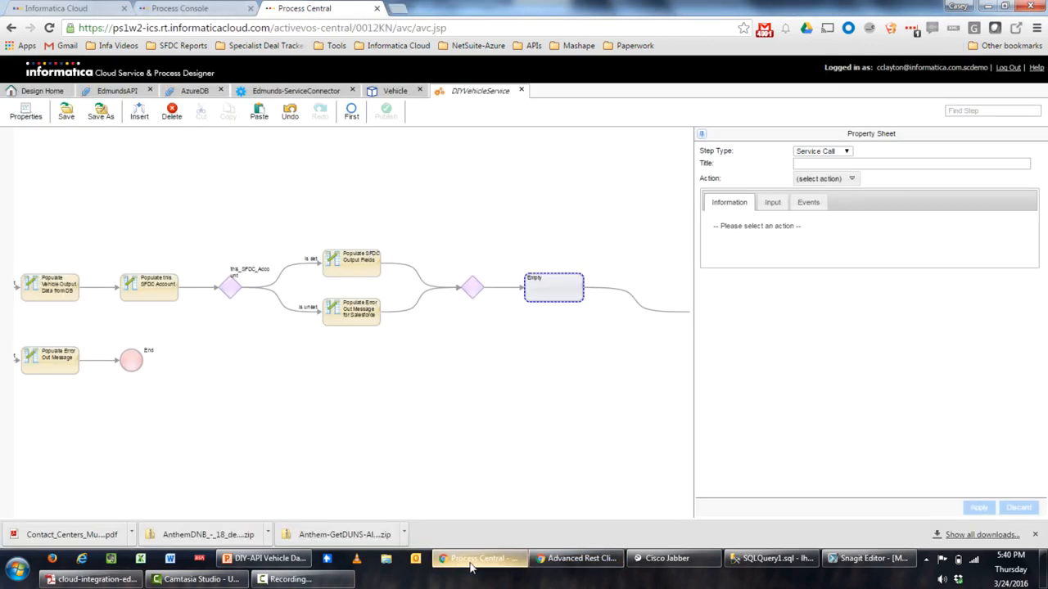
pyautogui.click(66, 113)
pyautogui.click(385, 115)
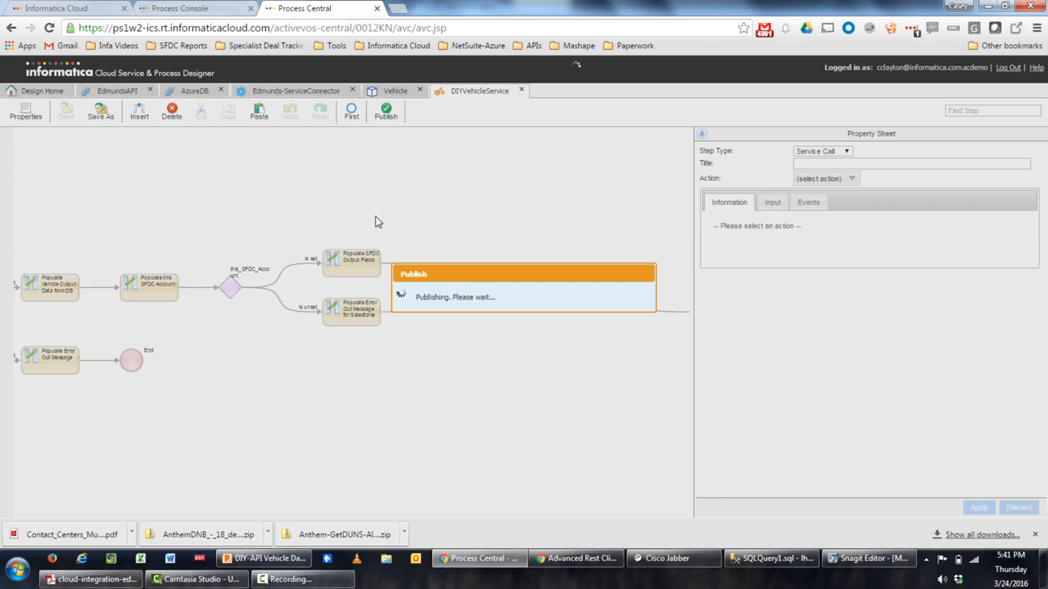
pyautogui.click(229, 7)
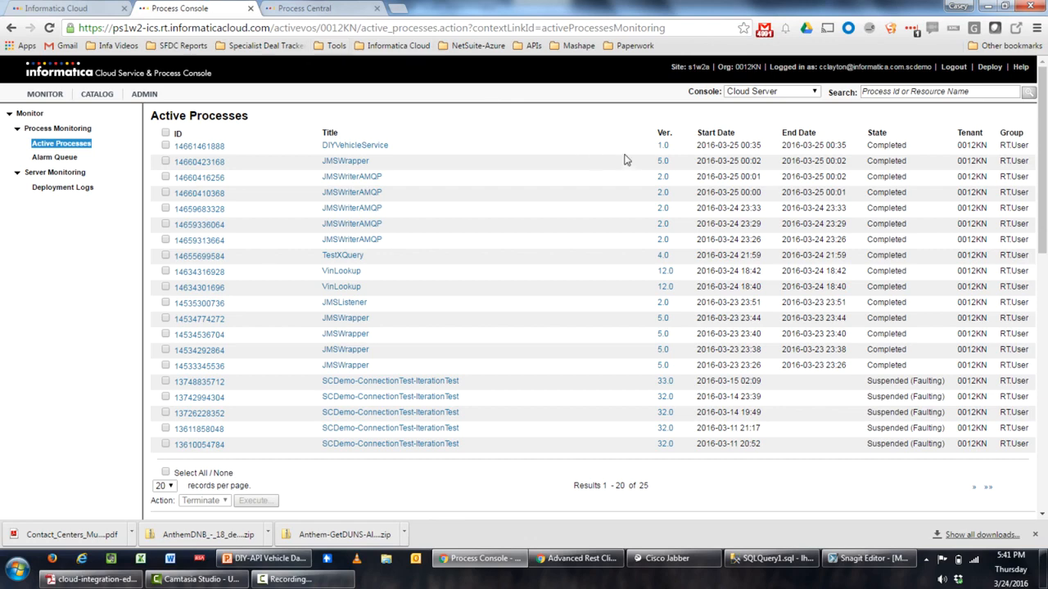
pyautogui.click(311, 8)
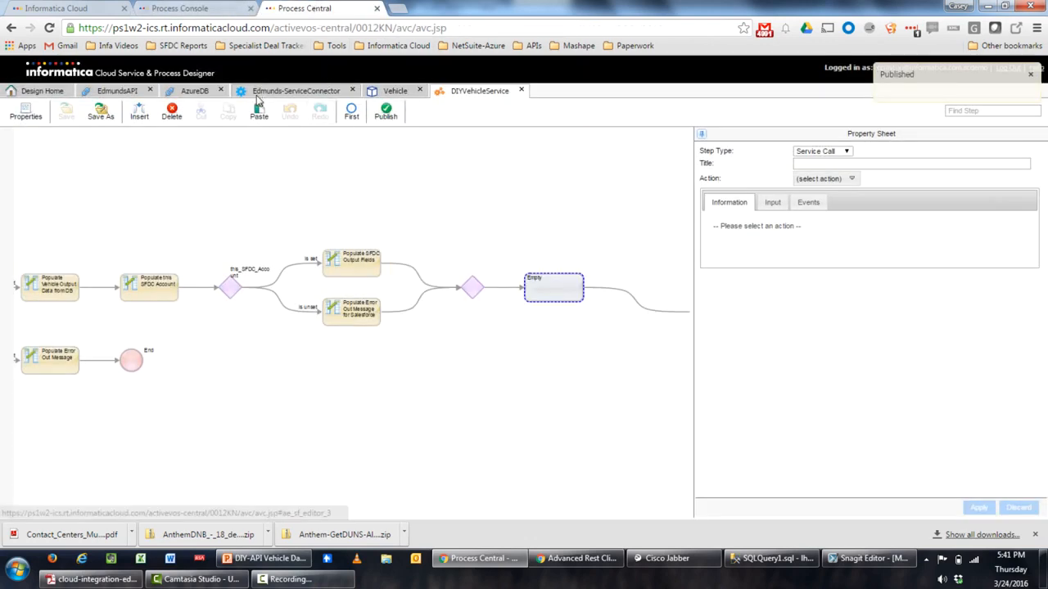
# Send the request with in_VIN WBAFA53571LM66338 and review the returned BMW X5 data
pyautogui.click(565, 560)
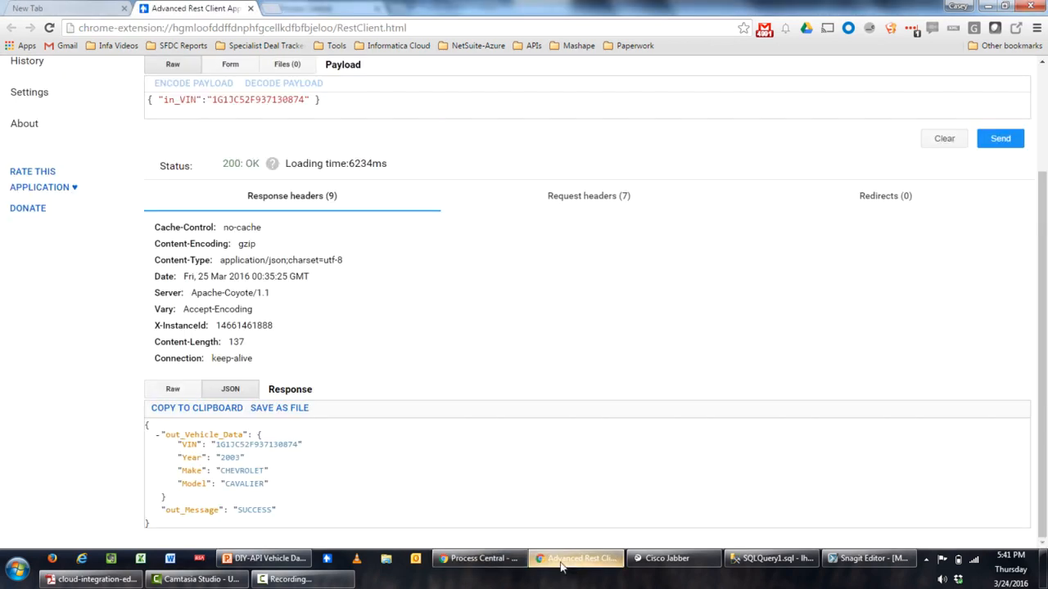
pyautogui.scroll(2, 411, 440)
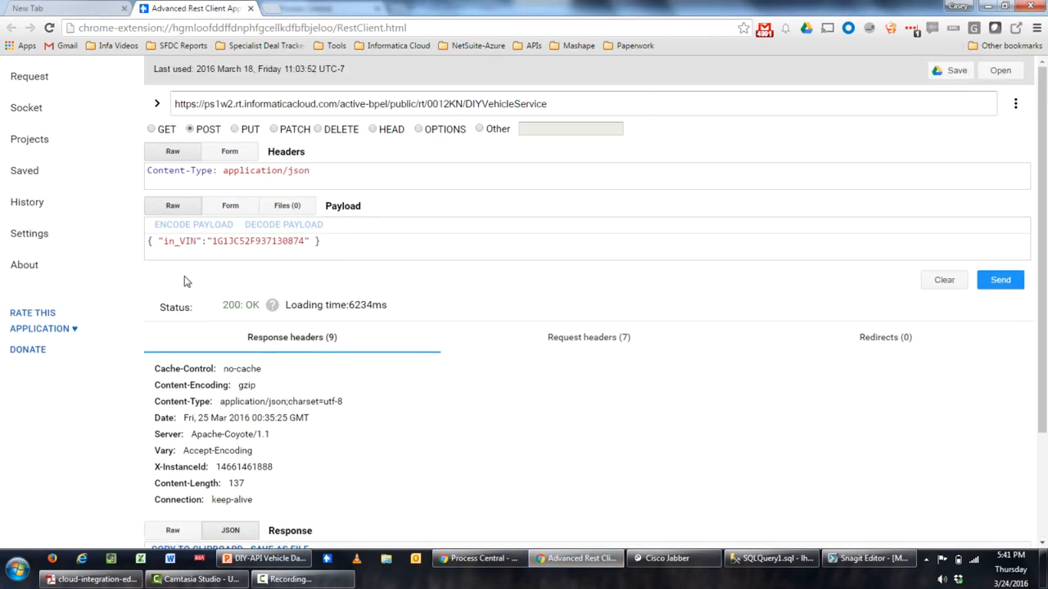
pyautogui.moveTo(213, 240); pyautogui.dragTo(302, 240)
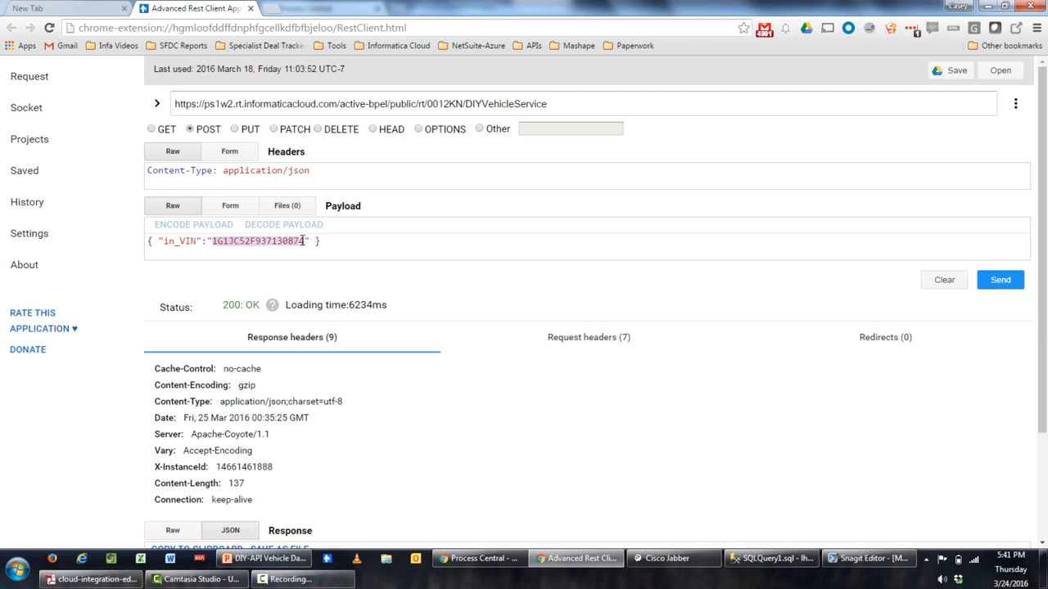
pyautogui.write('WBAFA53571LM66338')
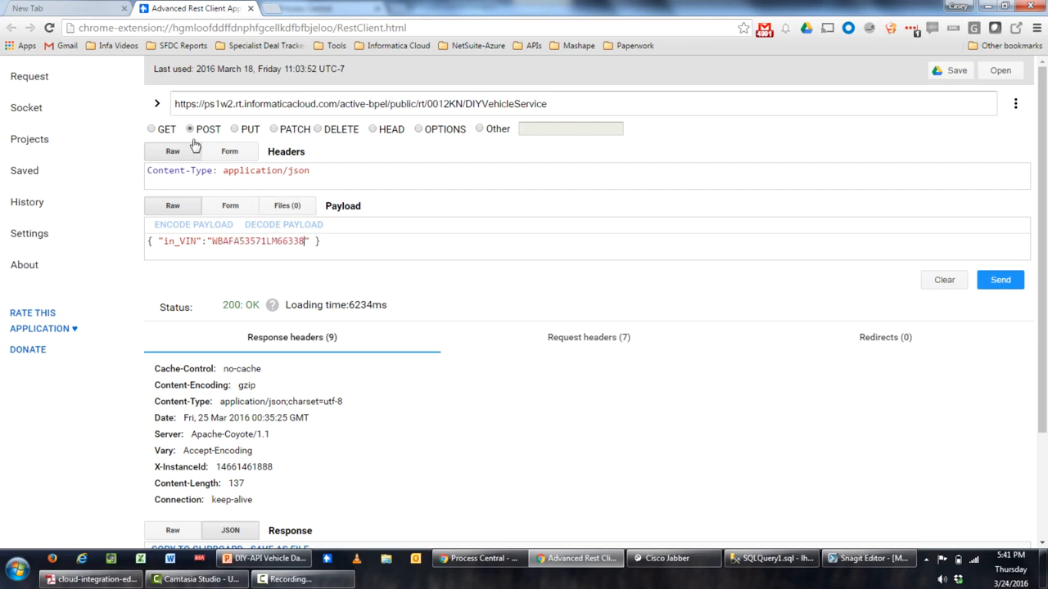
pyautogui.click(999, 283)
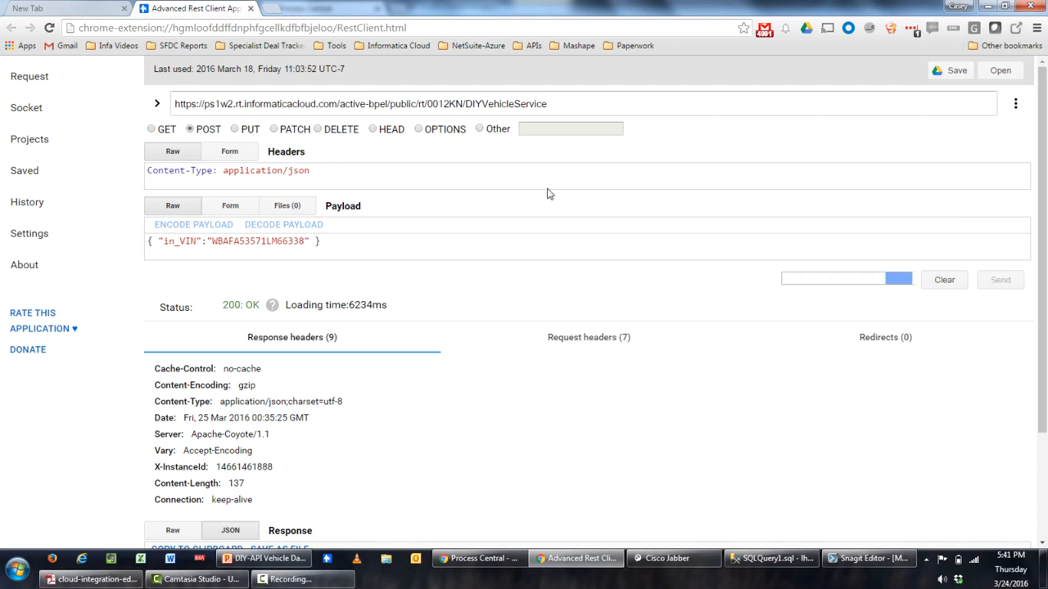
pyautogui.scroll(-3, 598, 164)
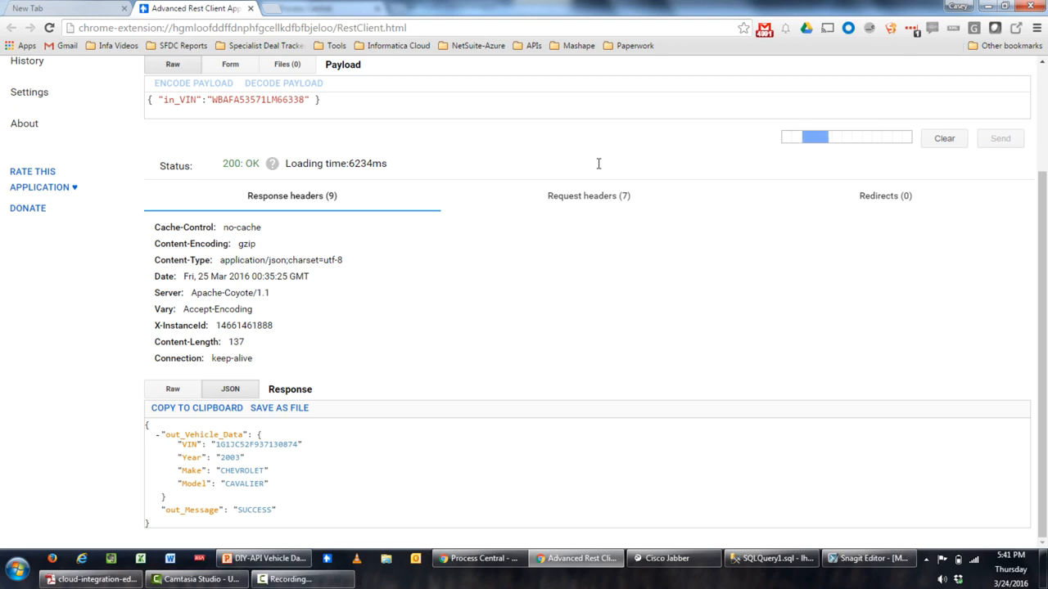
pyautogui.scroll(-2, 599, 164)
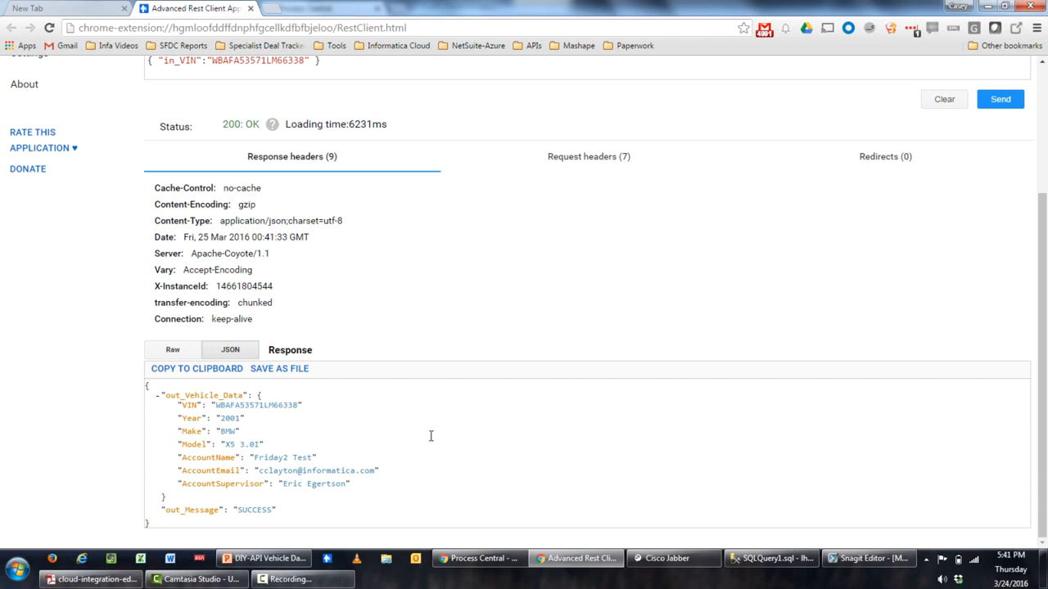
pyautogui.scroll(2, 375, 296)
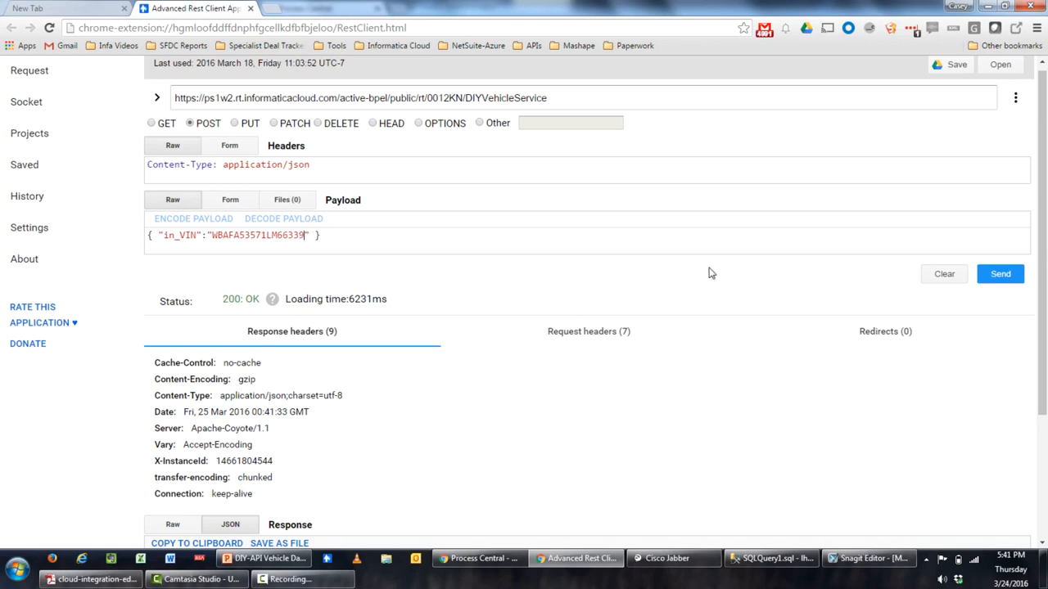
pyautogui.click(1003, 274)
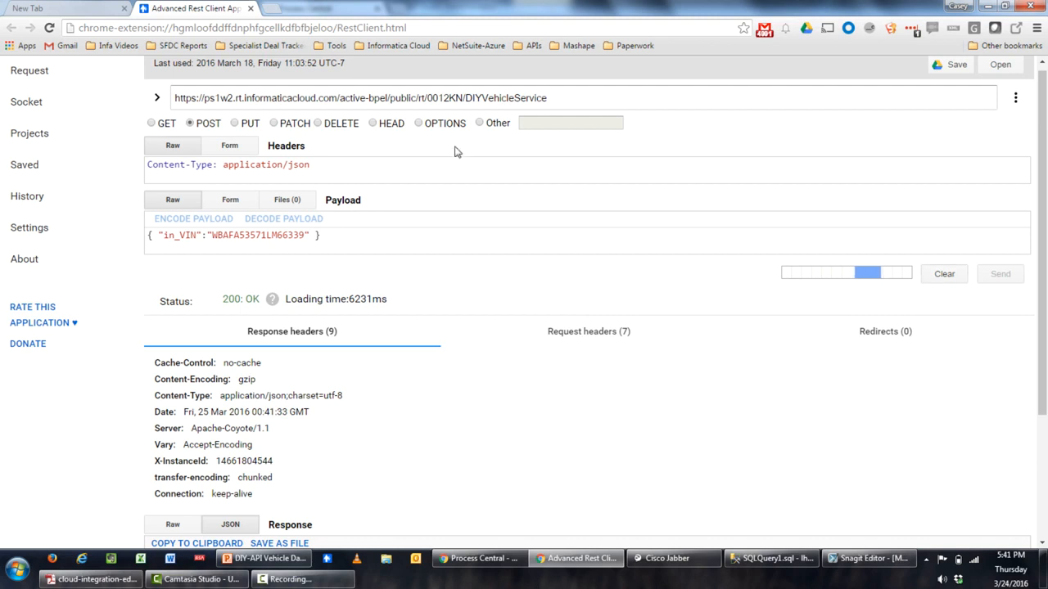
pyautogui.scroll(-1, 460, 200)
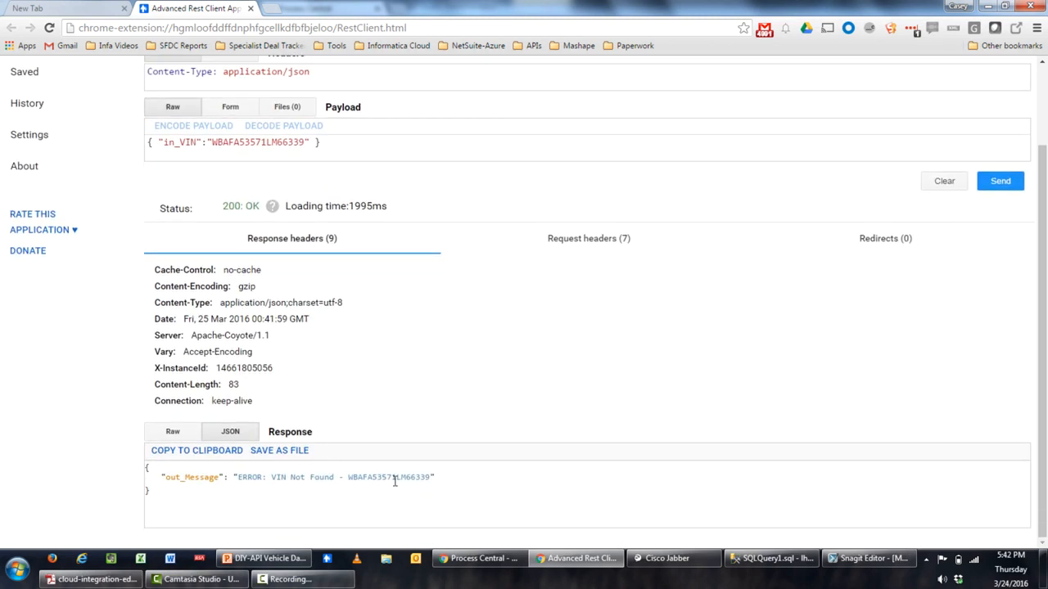
pyautogui.scroll(1, 491, 419)
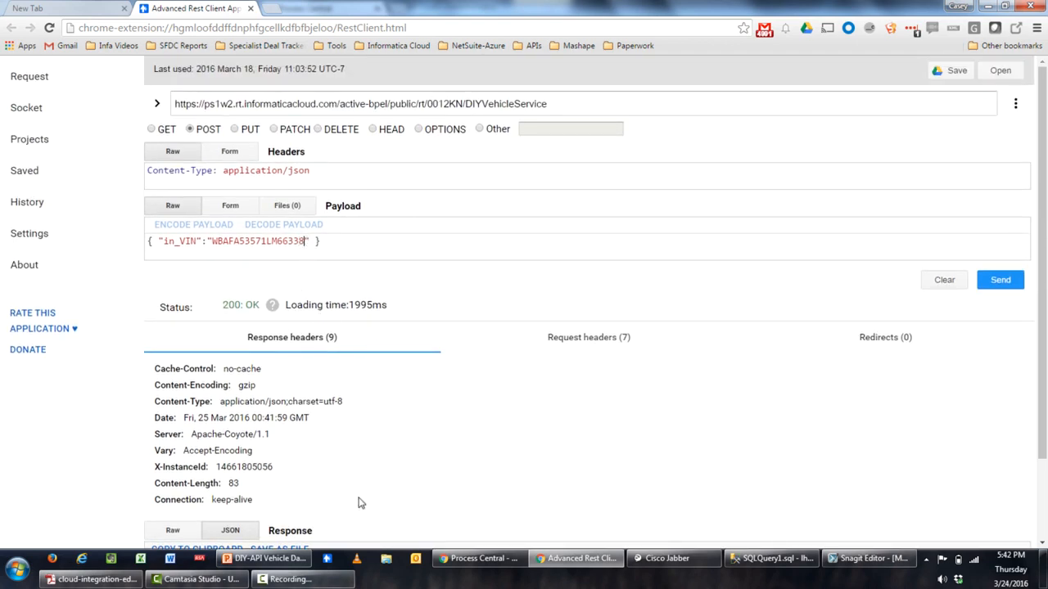
# Make the empty step after the merge a Service Call step
pyautogui.click(486, 560)
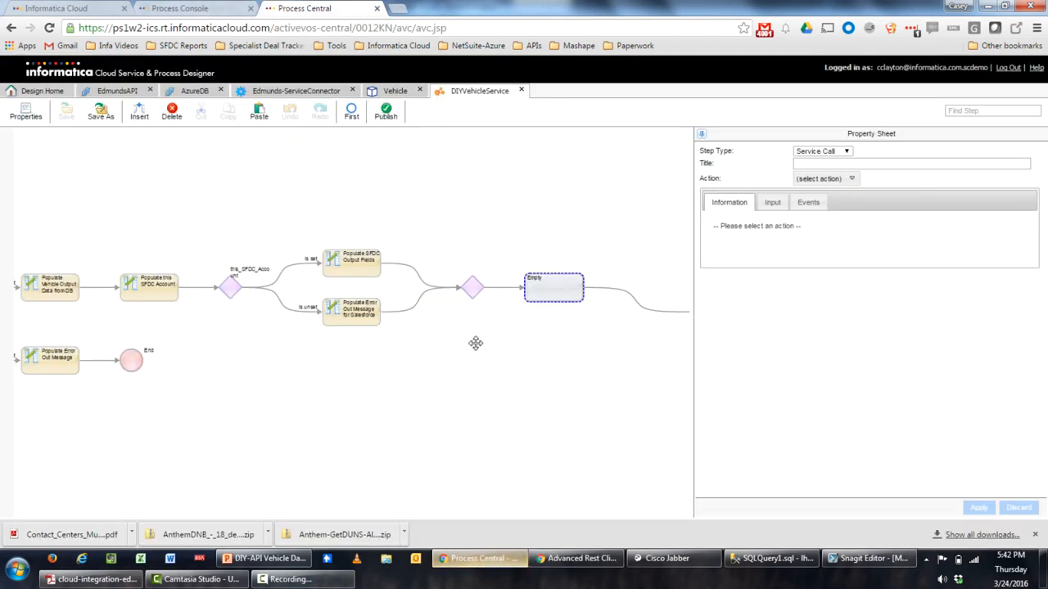
pyautogui.moveTo(619, 396); pyautogui.dragTo(494, 400)
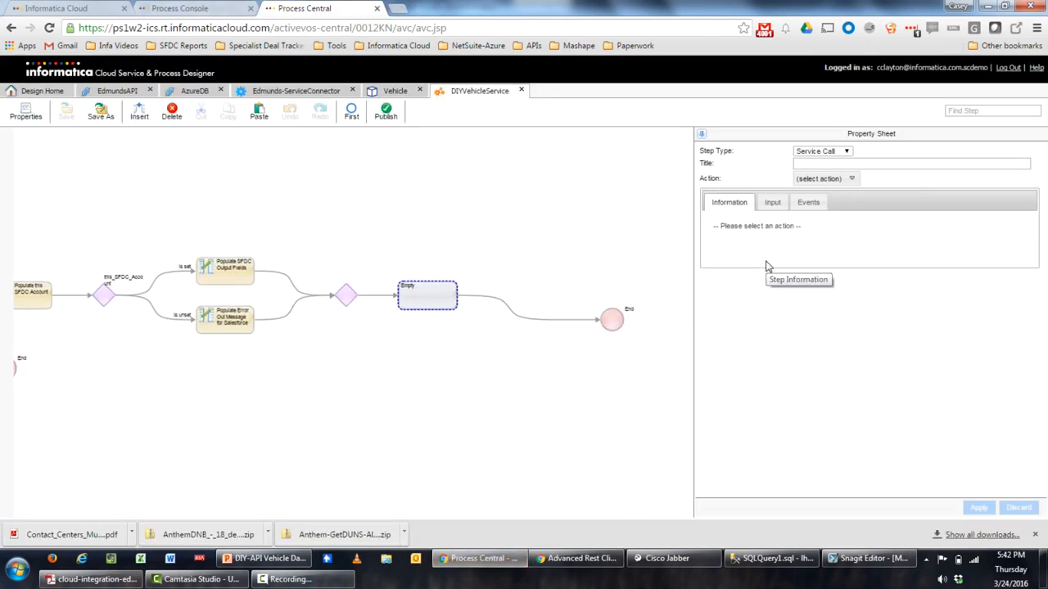
pyautogui.click(821, 153)
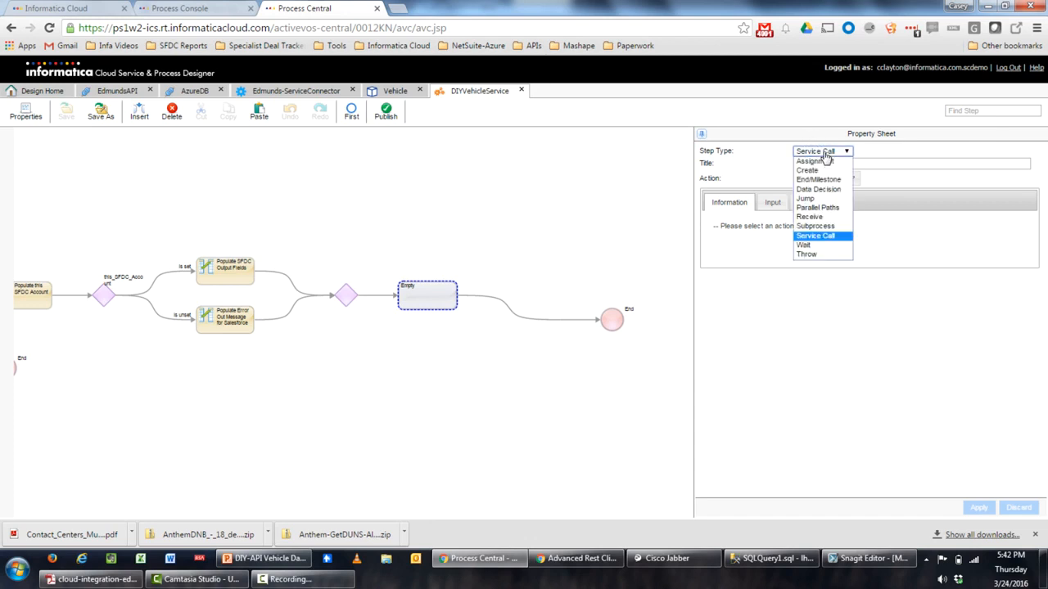
pyautogui.click(828, 238)
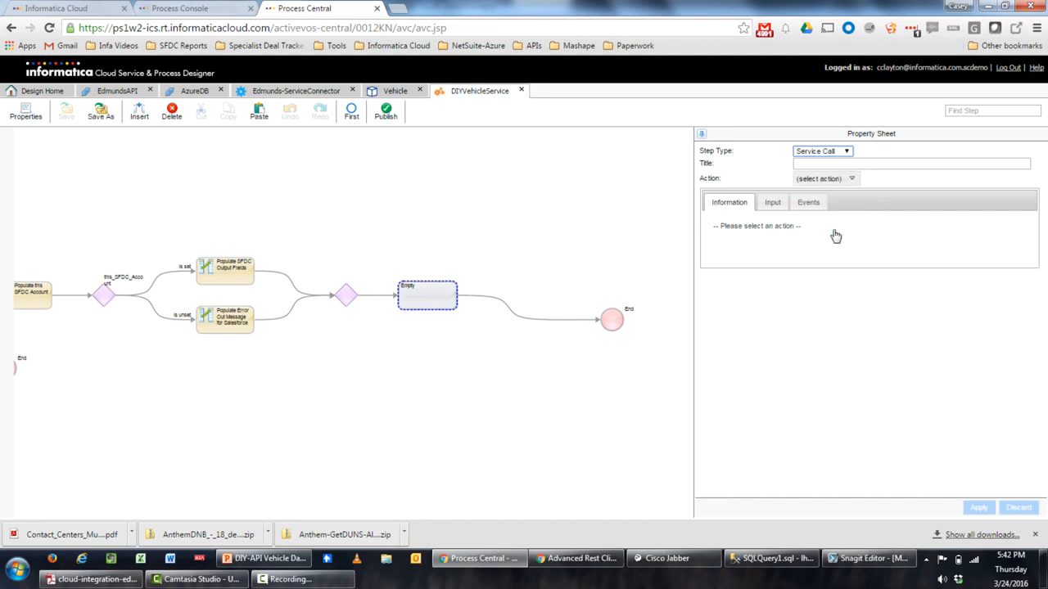
pyautogui.click(852, 179)
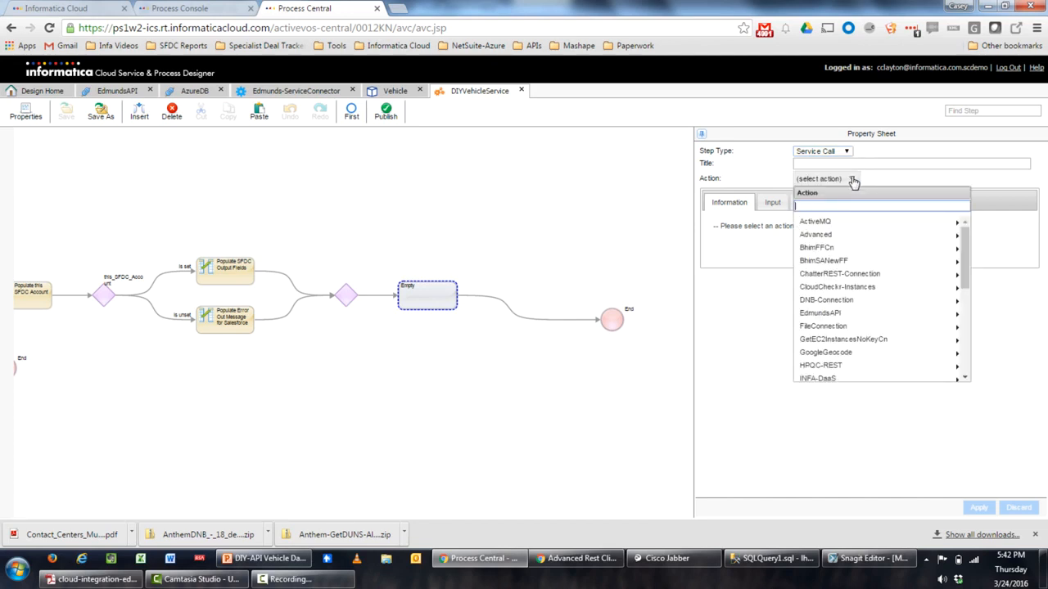
# Check the VehicleID input on the Edmunds-ServiceConnector's Input sub-tab
pyautogui.click(320, 90)
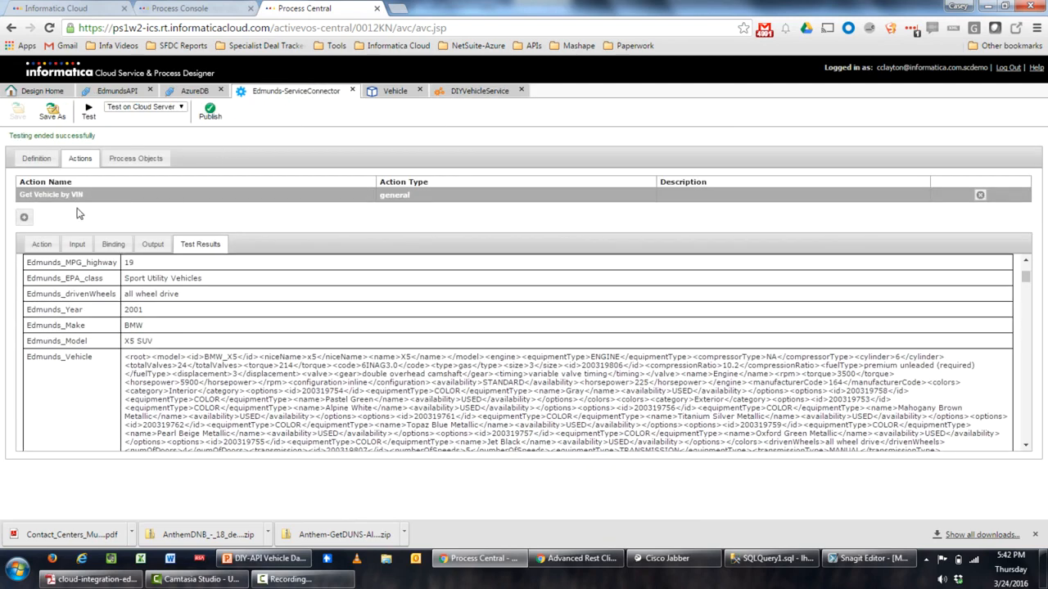
pyautogui.click(78, 244)
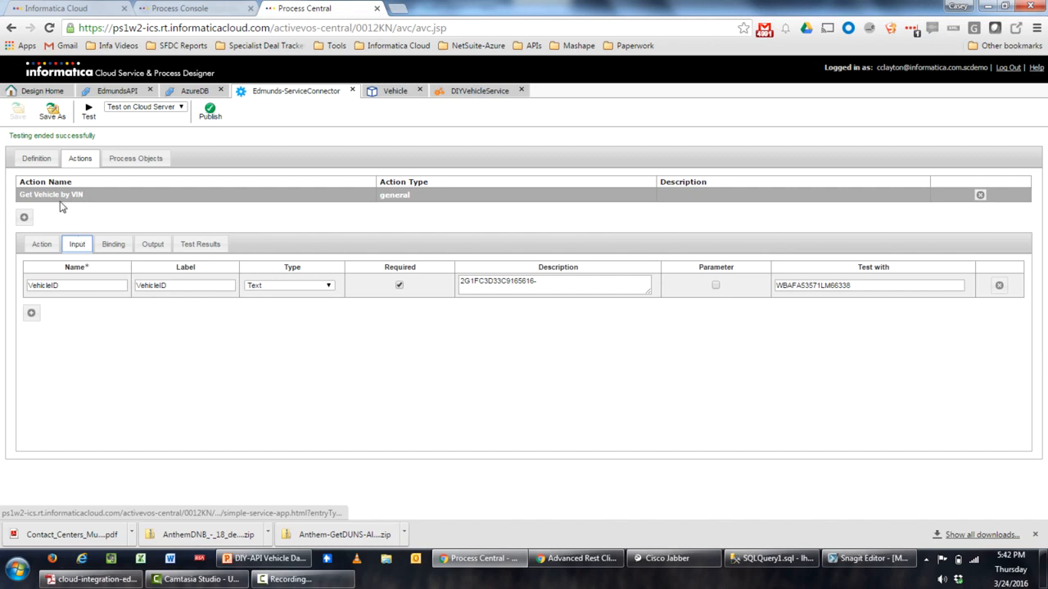
pyautogui.click(473, 92)
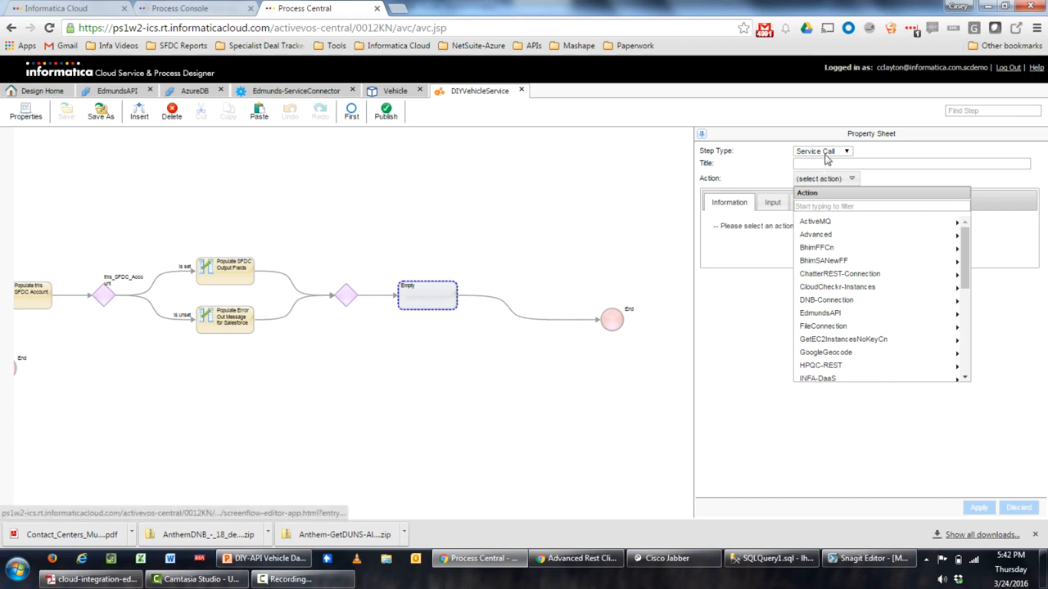
# Set the step's action to EdmundsAPI 'Get Vehicle by VIN' with VehicleID sourced from field in_VIN
pyautogui.click(868, 315)
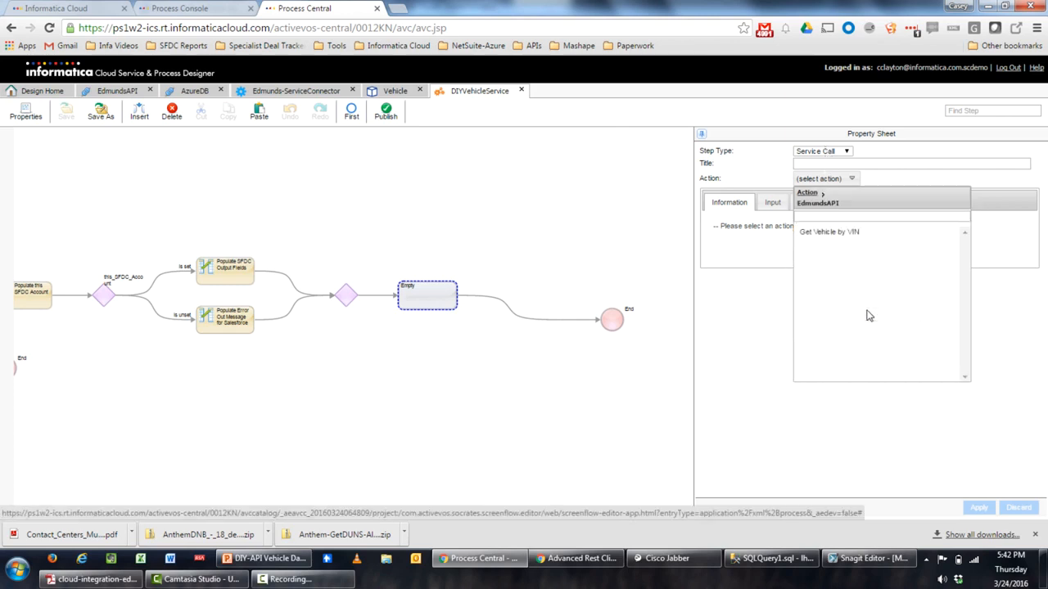
pyautogui.click(847, 233)
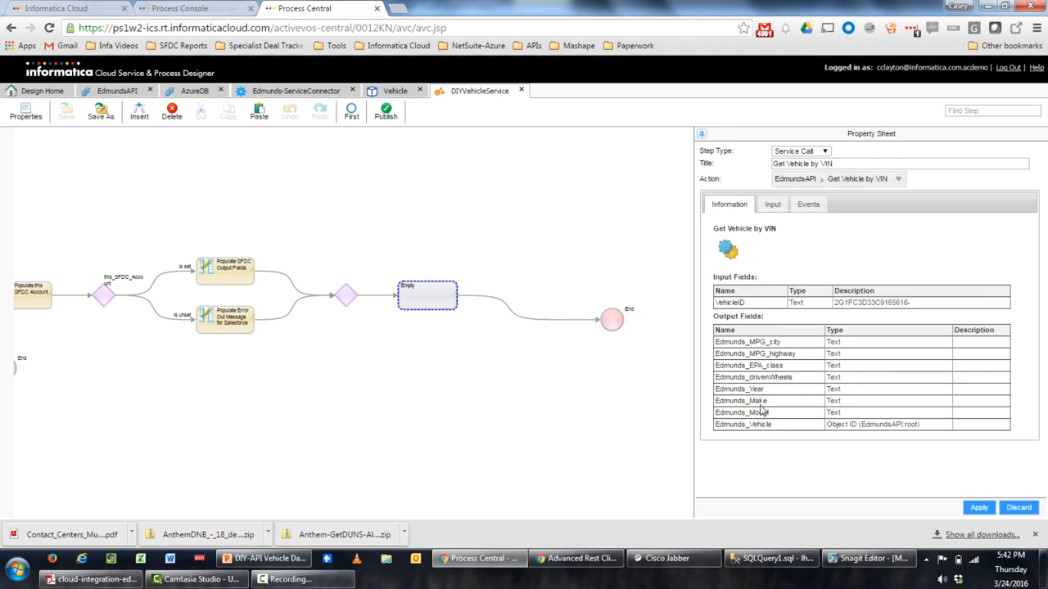
pyautogui.click(772, 204)
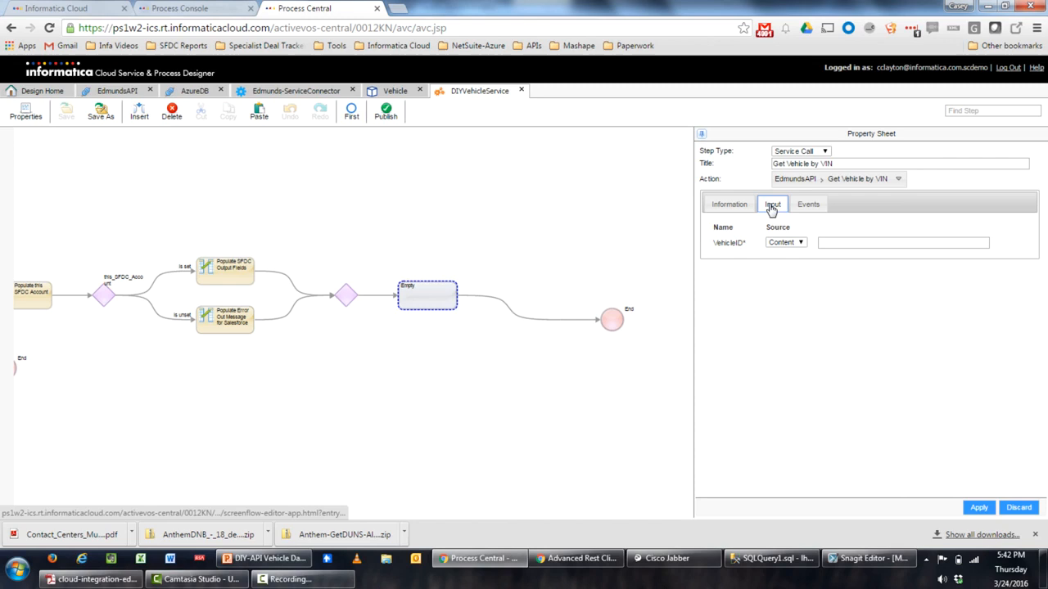
pyautogui.click(800, 243)
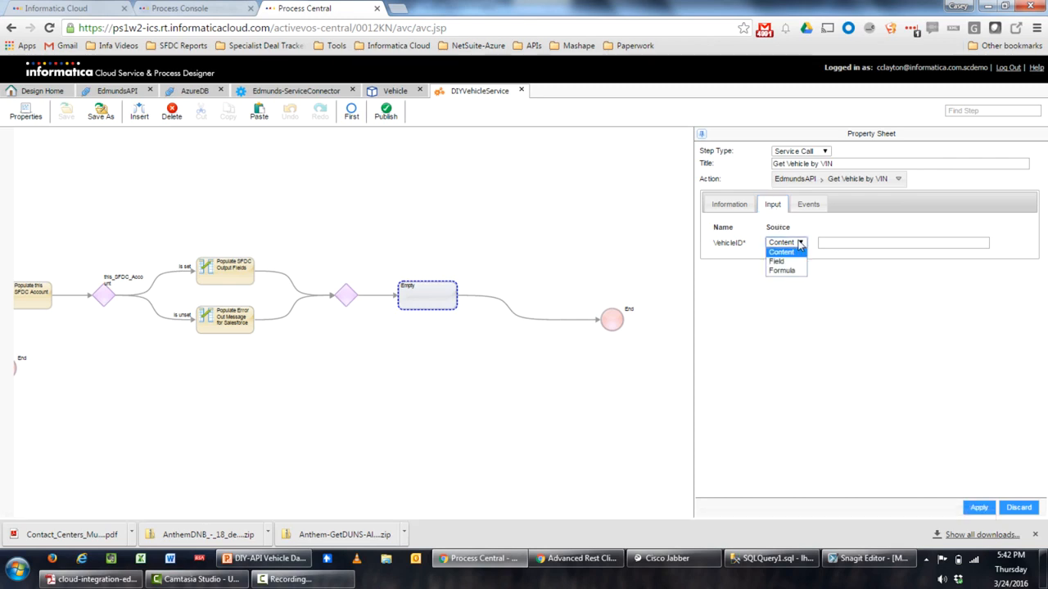
pyautogui.click(787, 259)
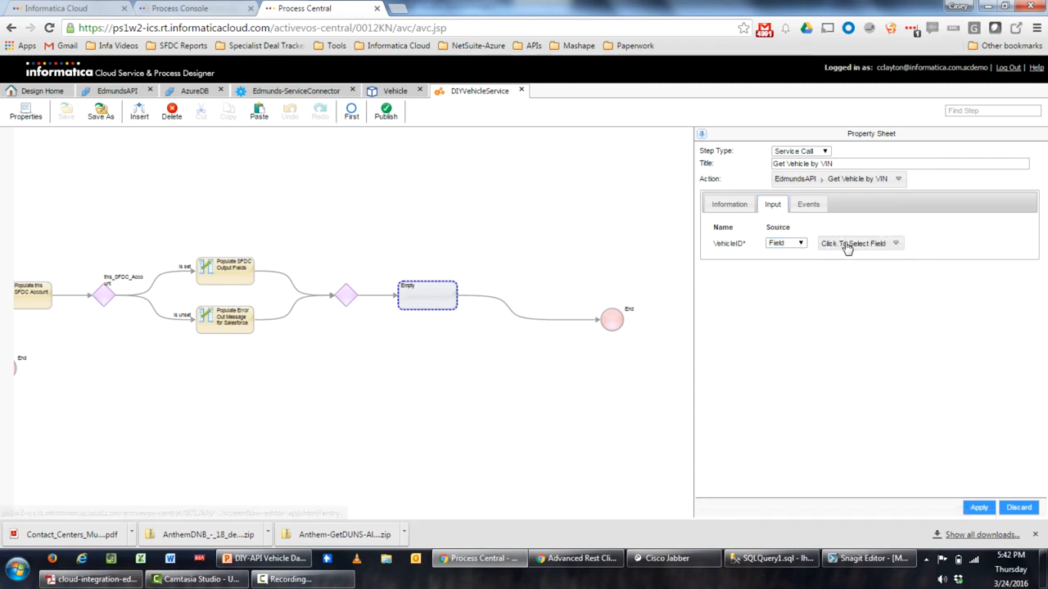
pyautogui.click(845, 246)
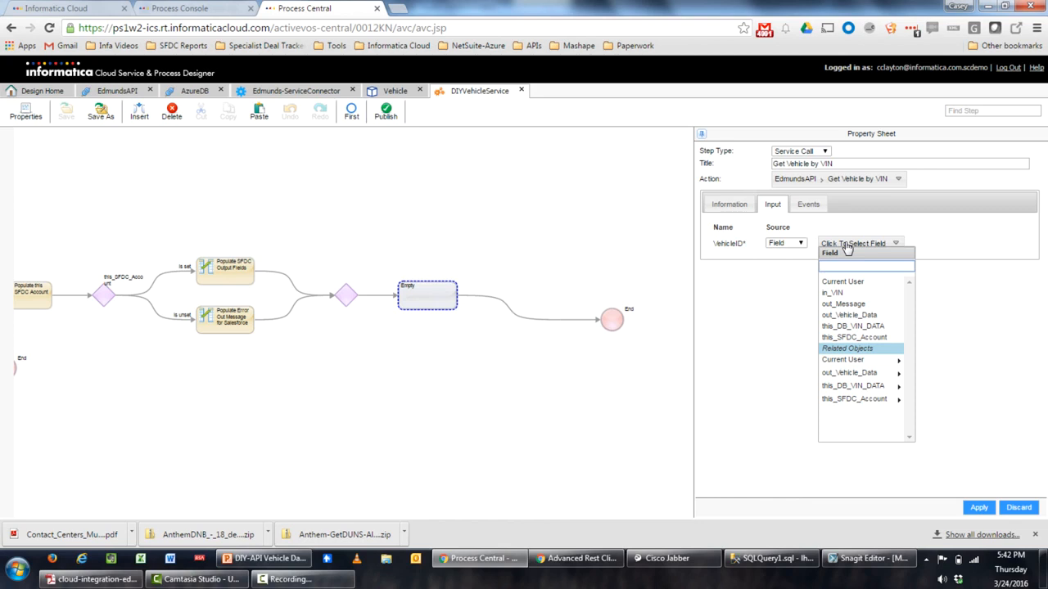
pyautogui.click(850, 295)
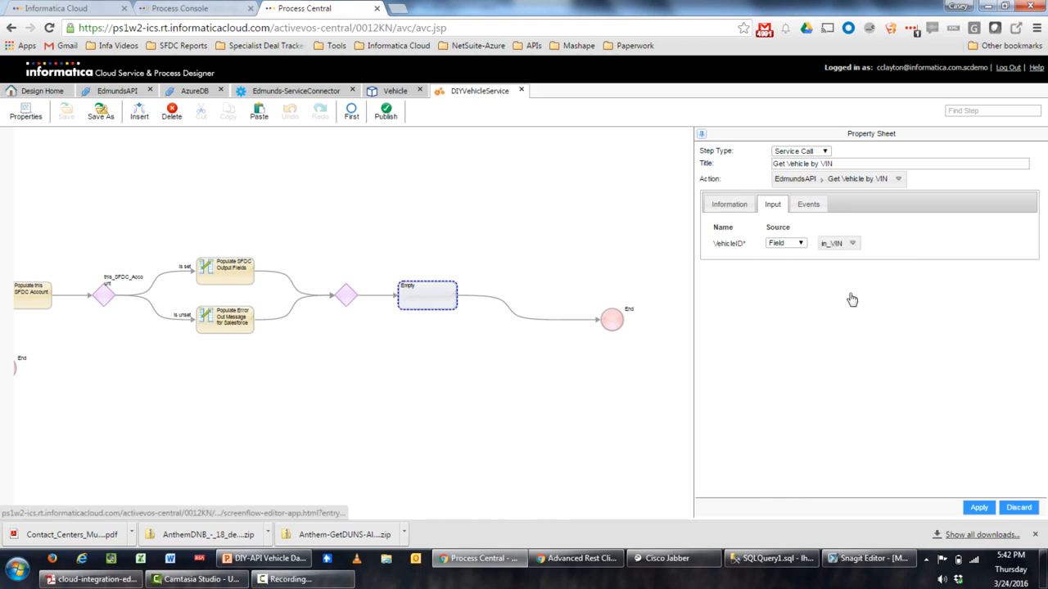
pyautogui.click(979, 509)
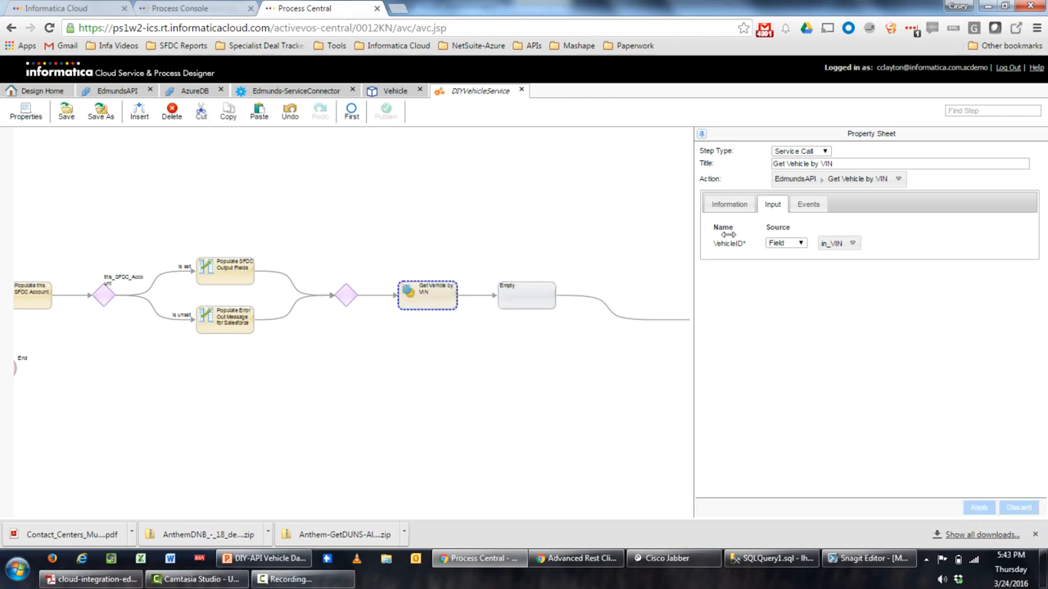
pyautogui.click(730, 208)
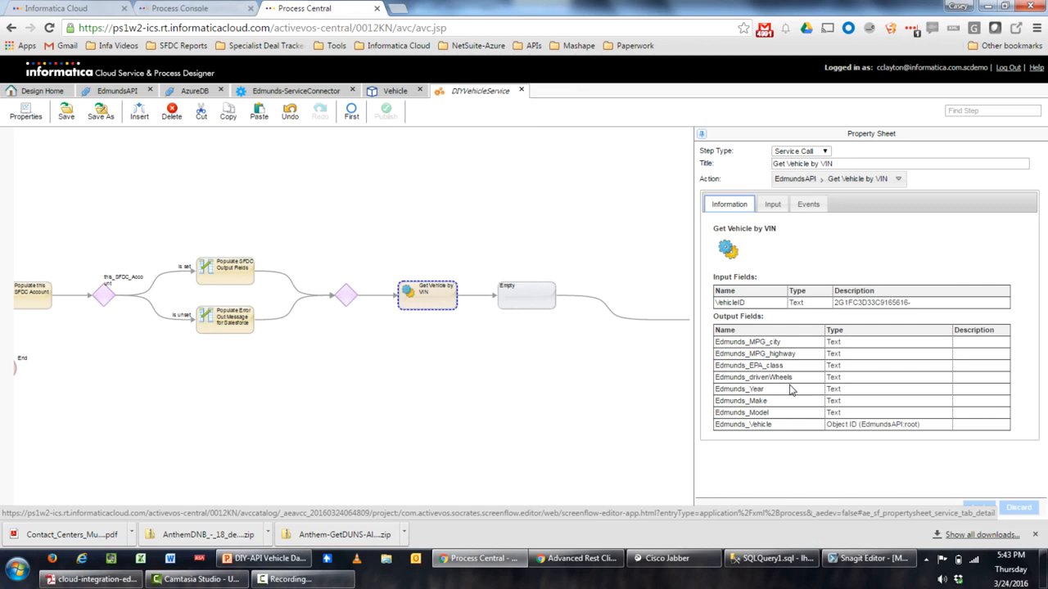
pyautogui.click(543, 308)
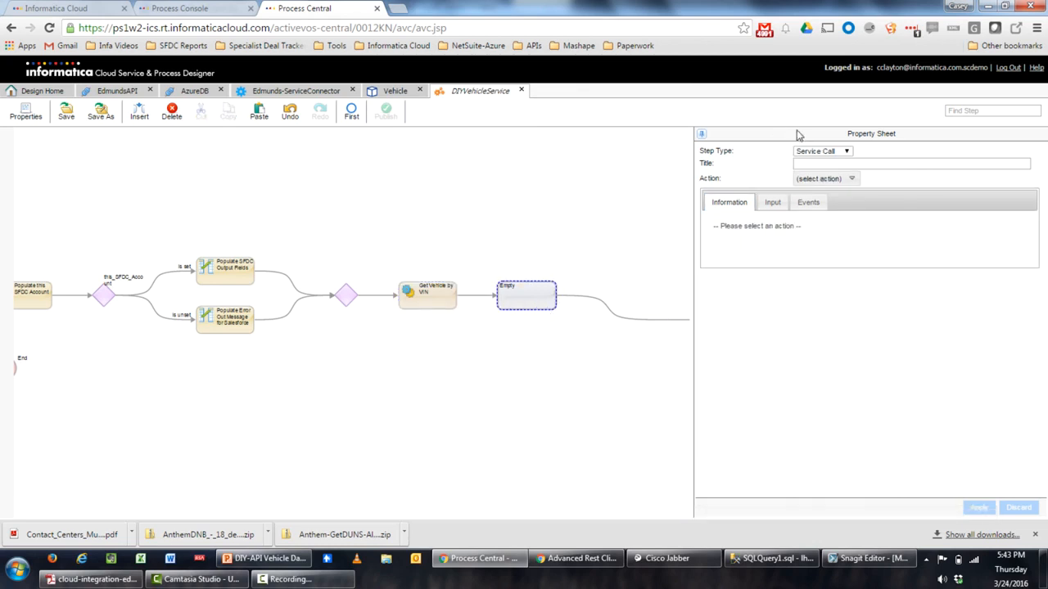
# Change the new step to an Assignment and add out_Vehicle_Data's MPG City as a target
pyautogui.click(817, 154)
pyautogui.click(821, 166)
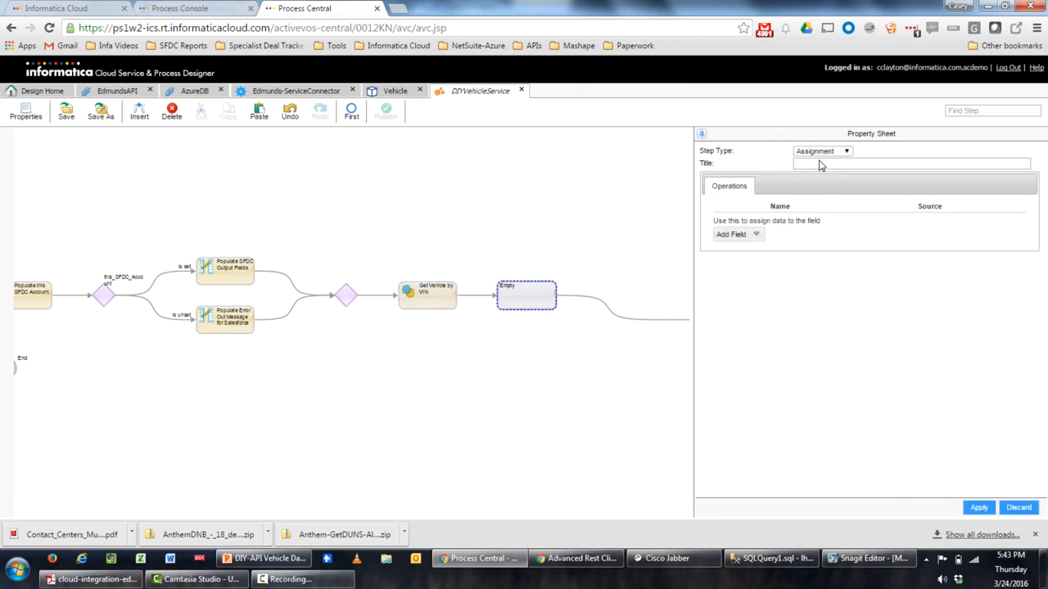
pyautogui.click(756, 236)
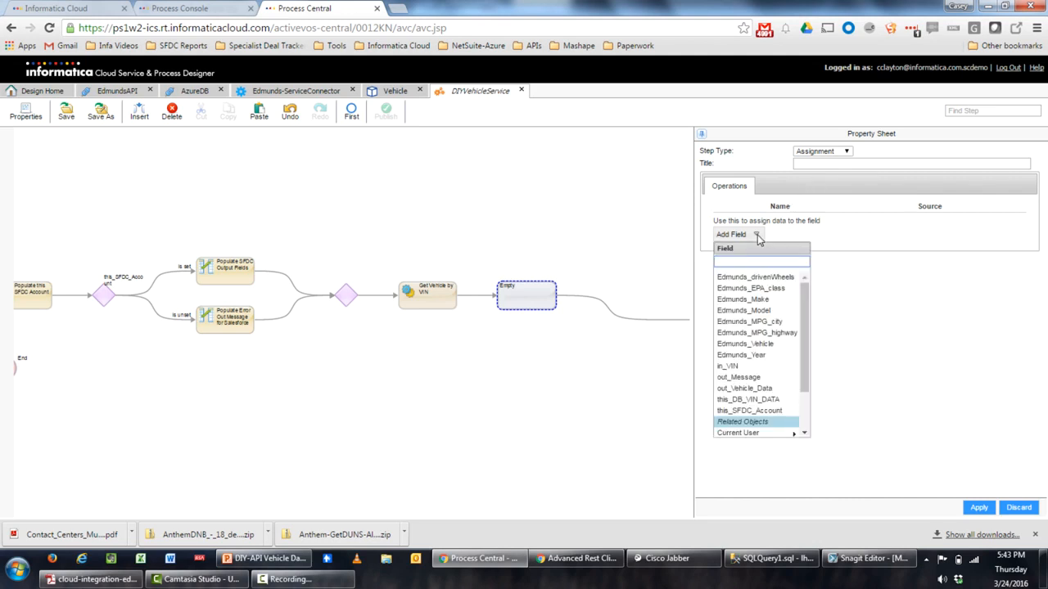
pyautogui.scroll(-2, 753, 301)
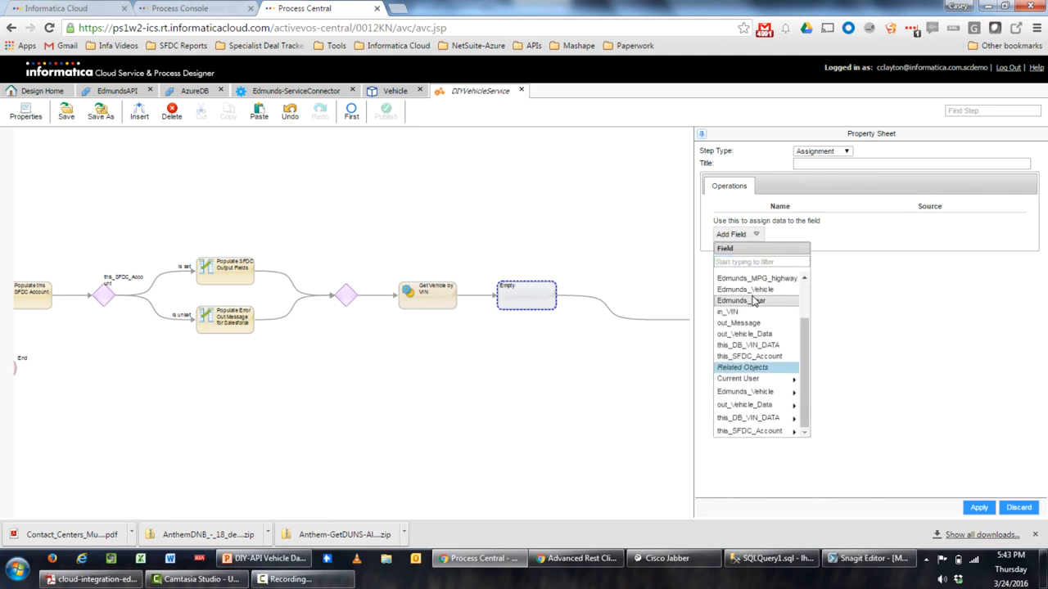
pyautogui.click(760, 406)
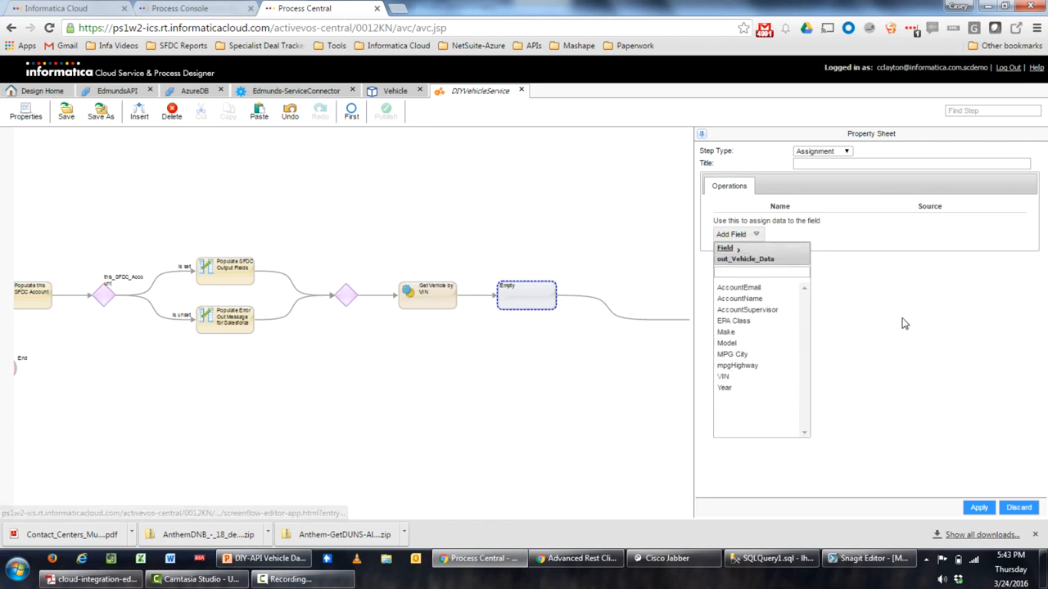
pyautogui.click(753, 357)
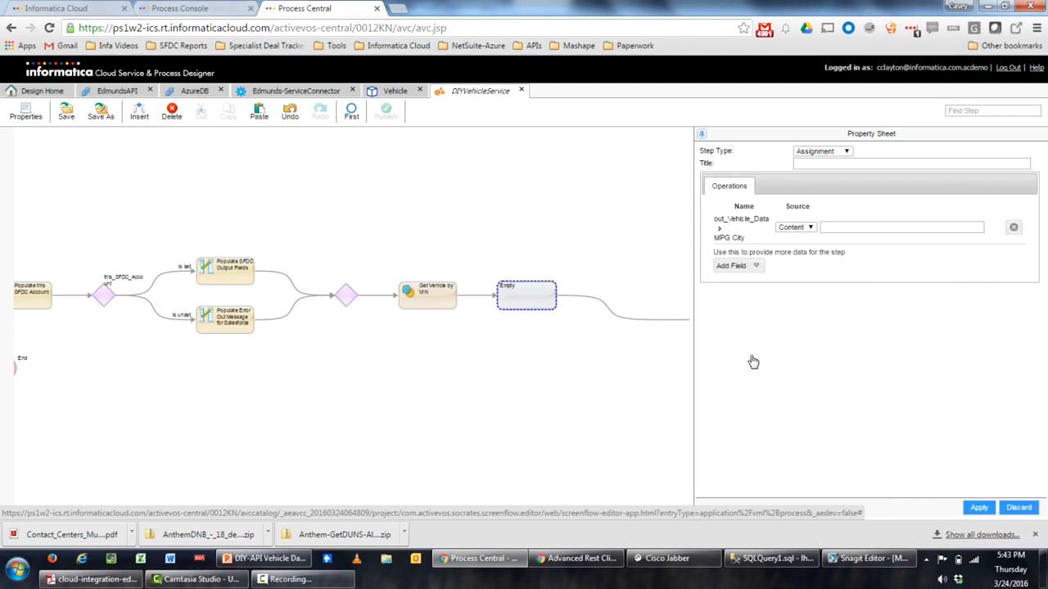
# Add out_Vehicle_Data's mpgHighway and EPA Class as further assignment targets
pyautogui.click(745, 268)
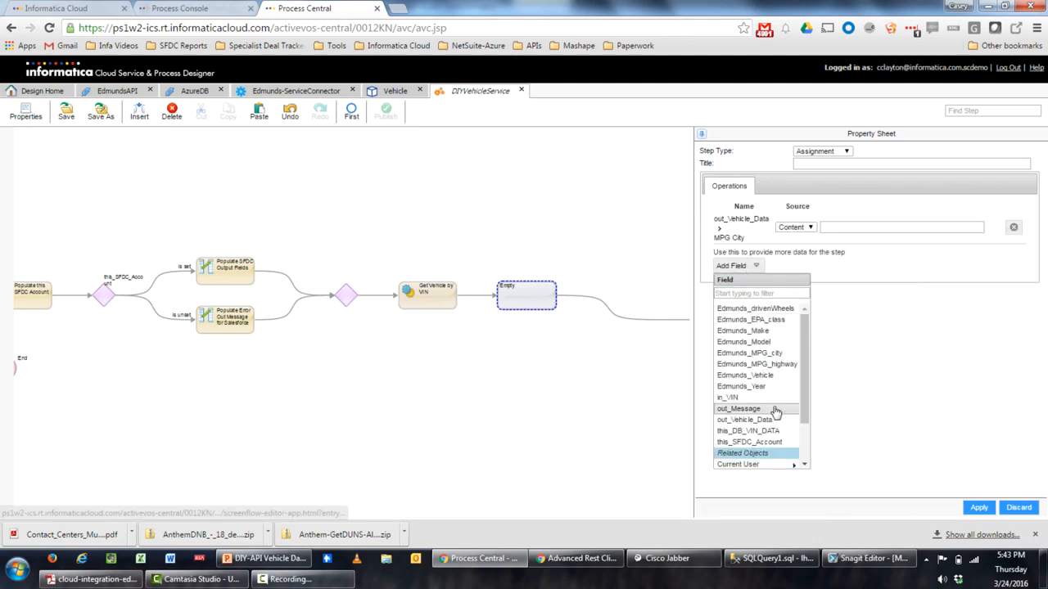
pyautogui.scroll(-3, 774, 414)
pyautogui.click(774, 438)
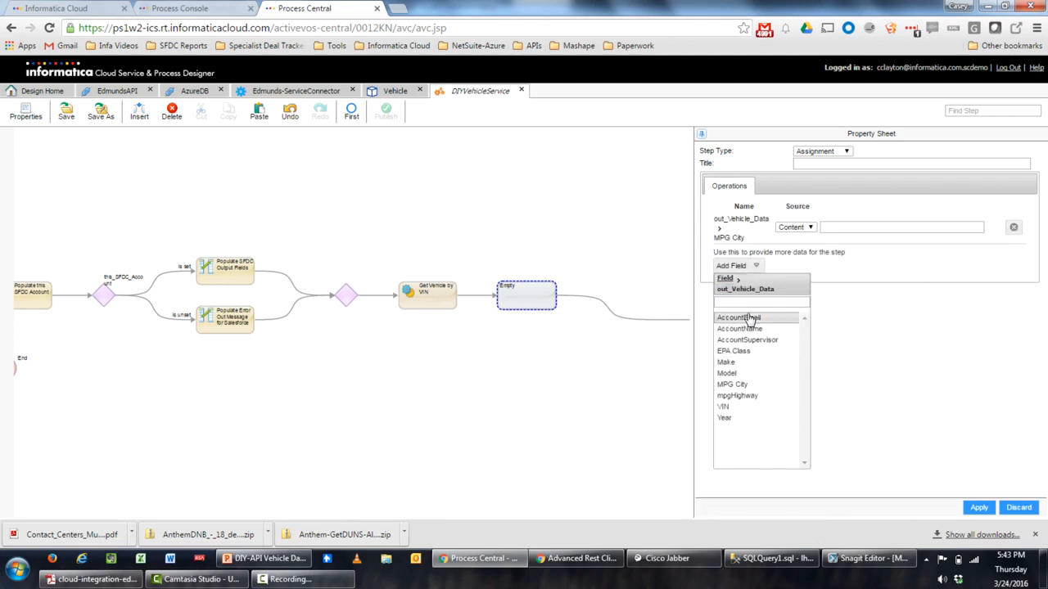
pyautogui.click(761, 405)
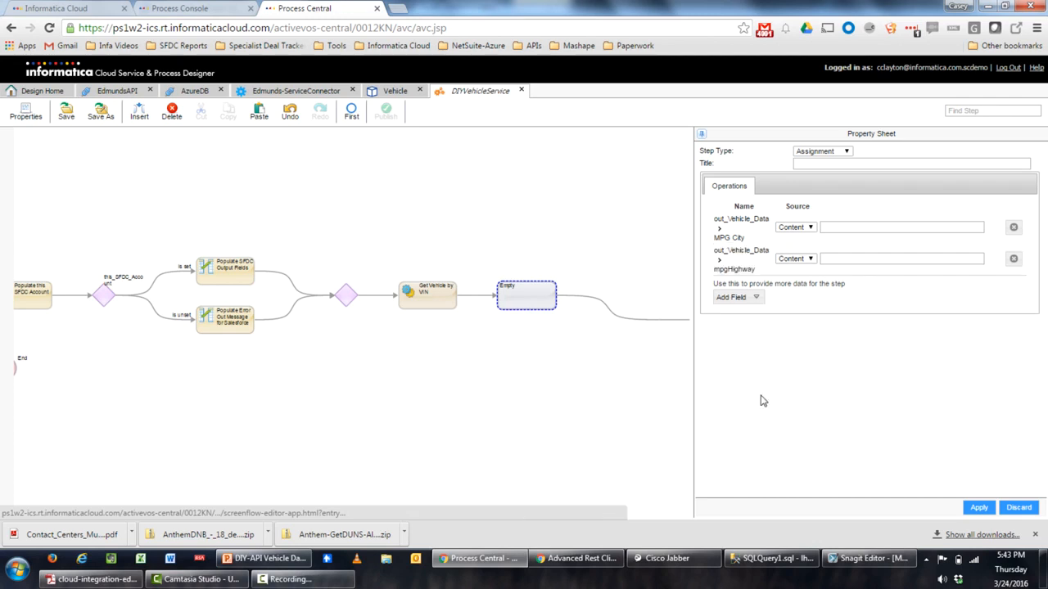
pyautogui.click(740, 298)
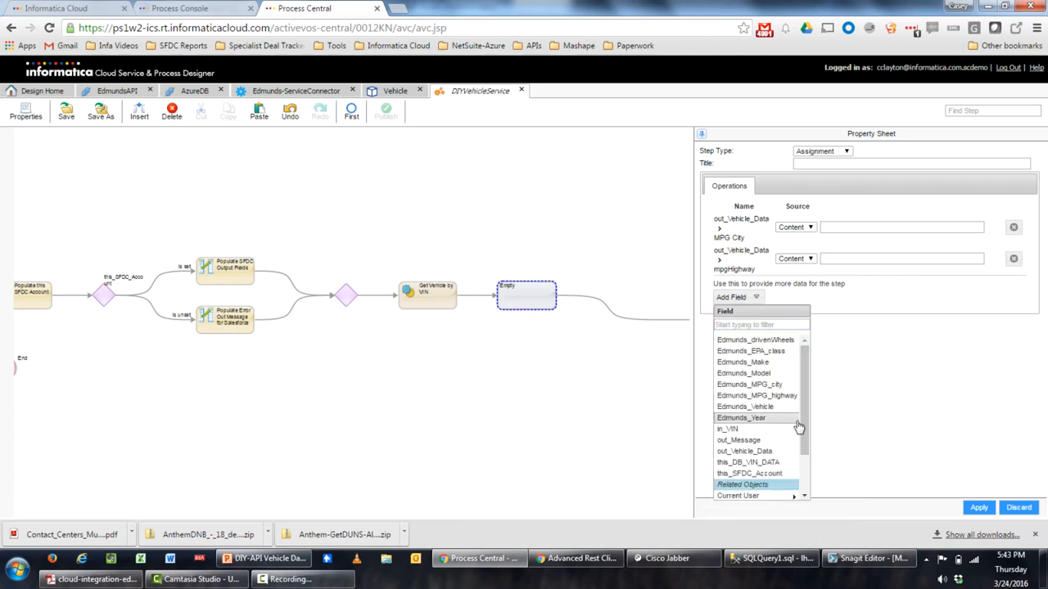
pyautogui.scroll(-2, 790, 448)
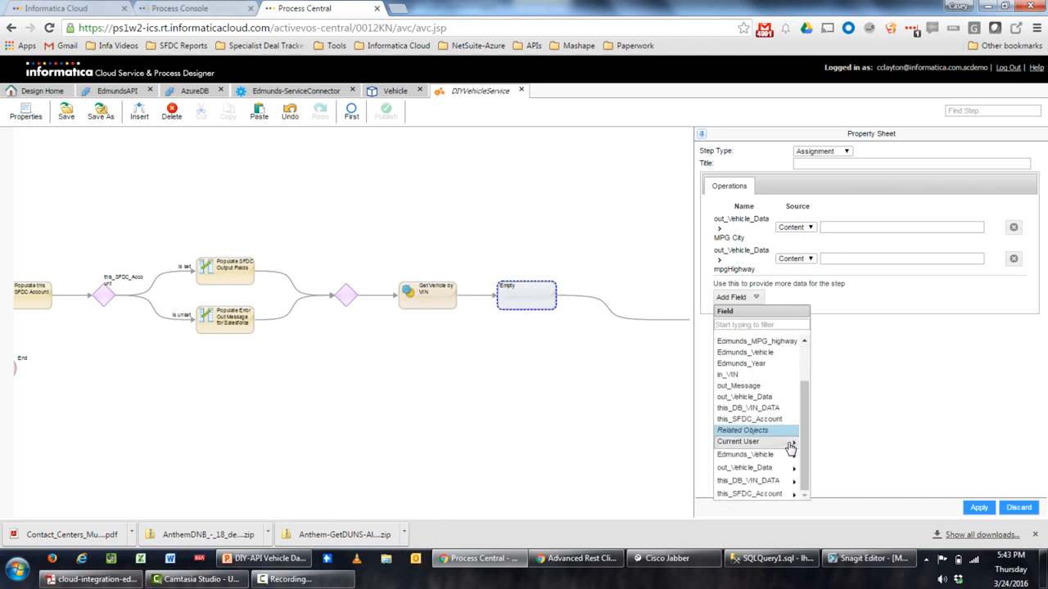
pyautogui.click(776, 466)
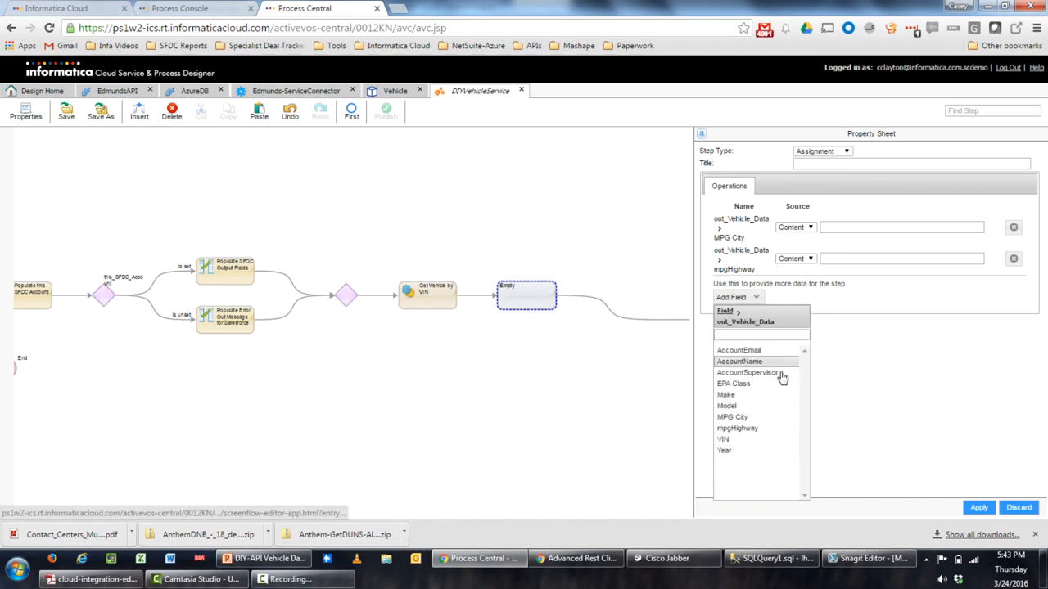
pyautogui.click(754, 390)
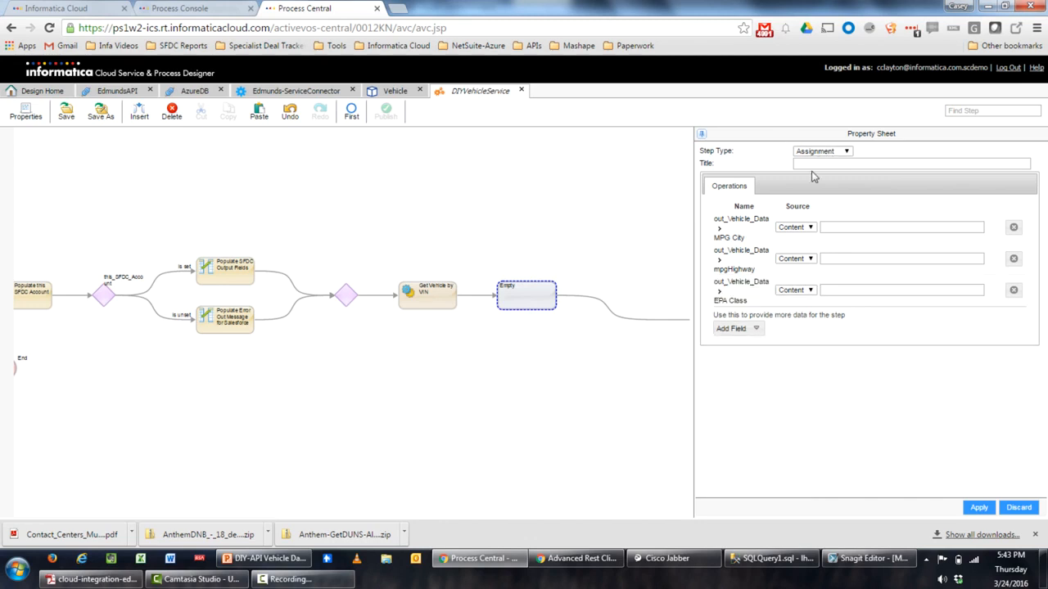
# Source MPG City, mpgHighway and EPA Class from Edmunds_MPG_city, Edmunds_MPG_highway and Edmunds_EPA_class fields
pyautogui.click(796, 228)
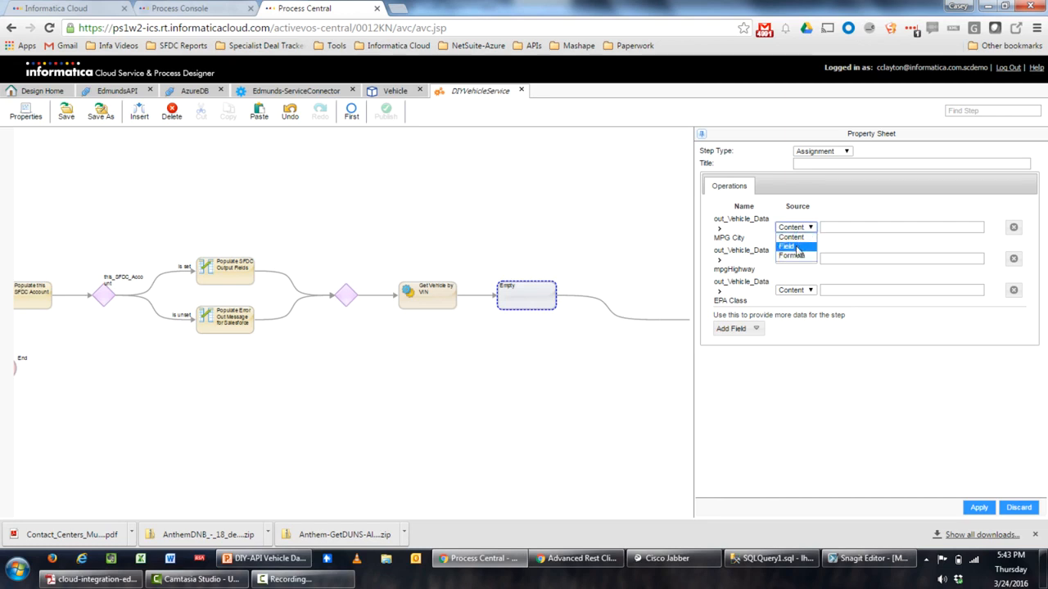
pyautogui.click(798, 247)
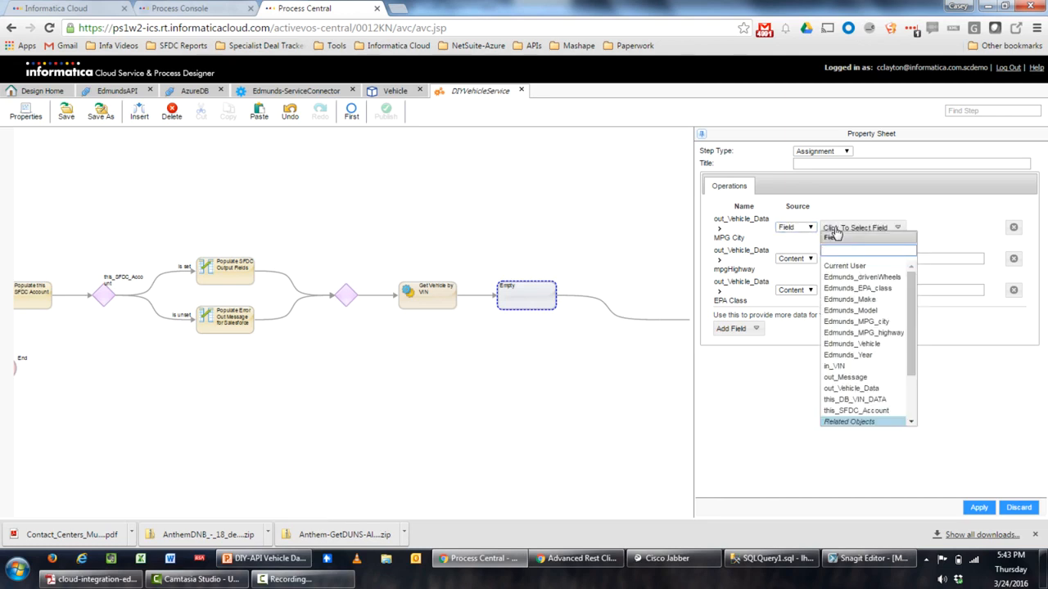
pyautogui.click(868, 324)
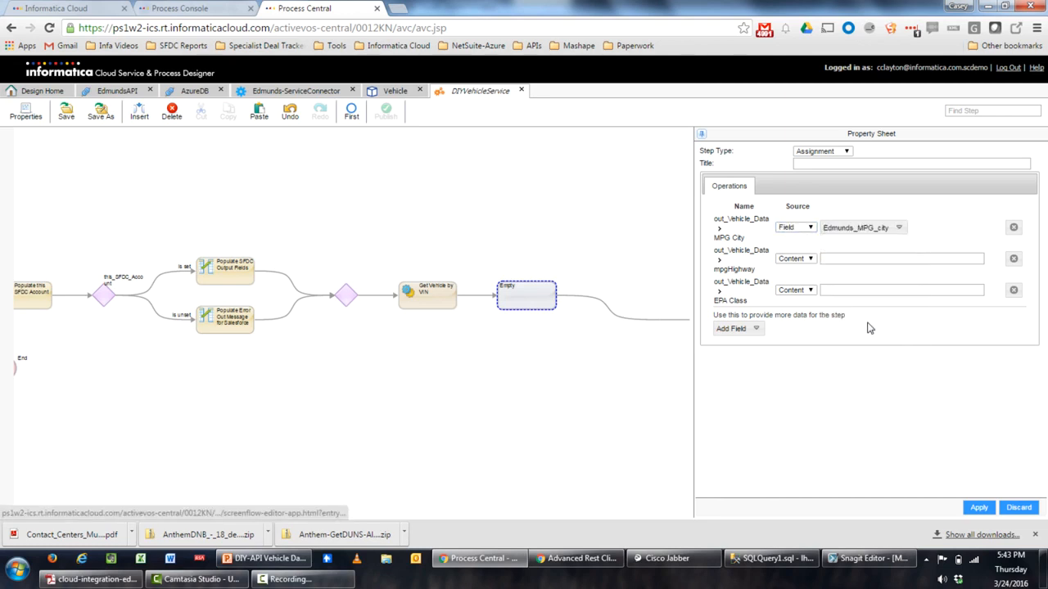
pyautogui.click(787, 258)
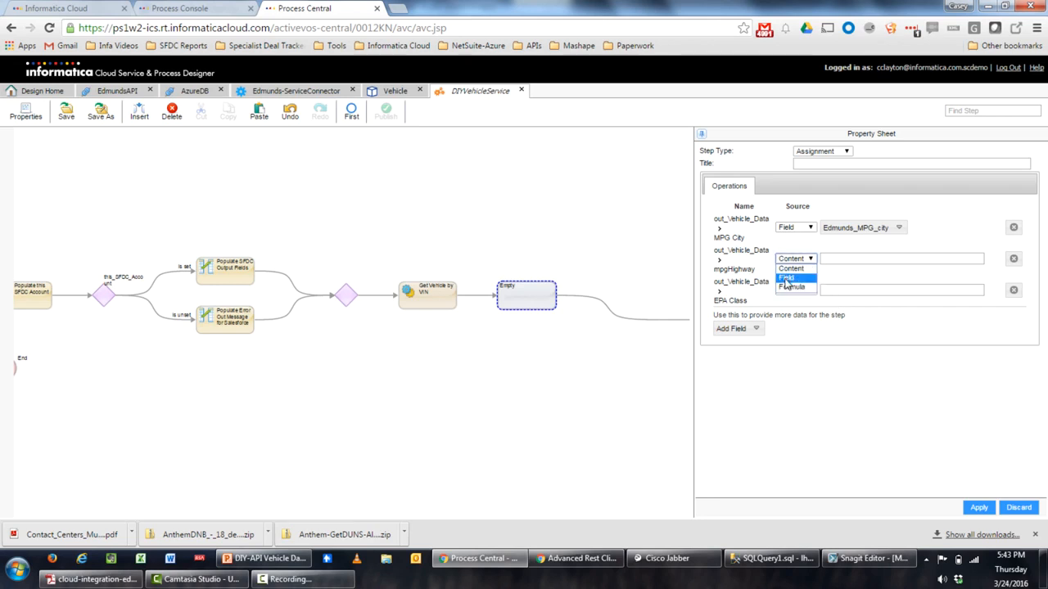
pyautogui.click(786, 277)
pyautogui.click(847, 260)
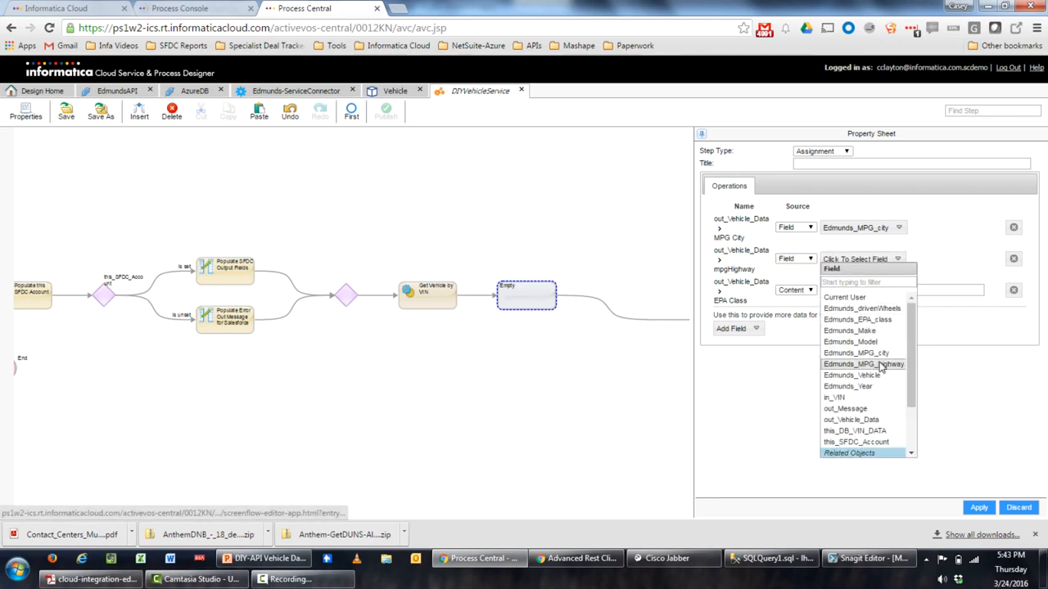
pyautogui.click(883, 369)
pyautogui.click(793, 290)
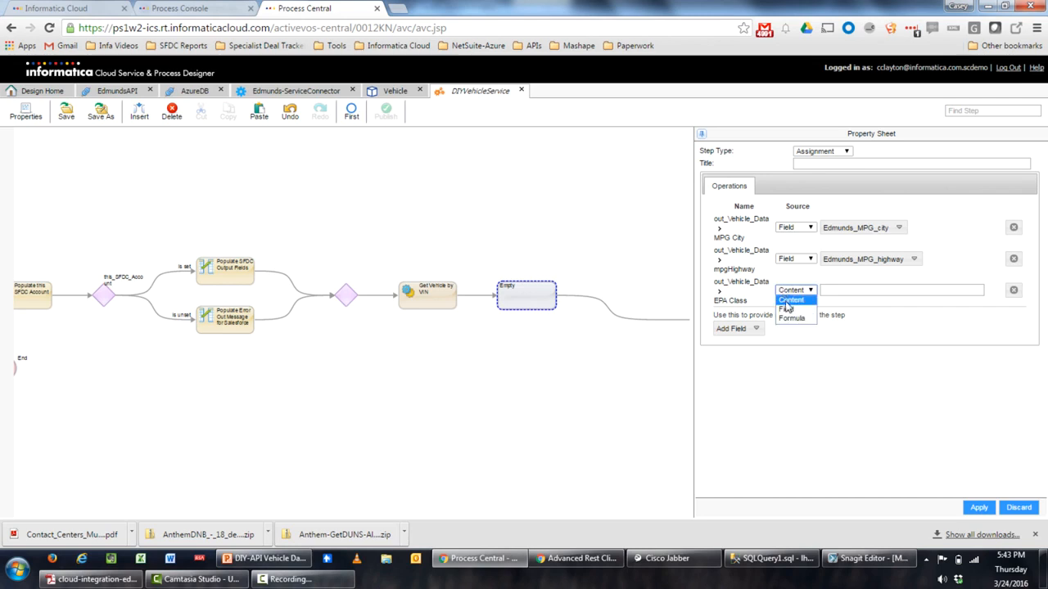
pyautogui.click(786, 309)
pyautogui.click(831, 293)
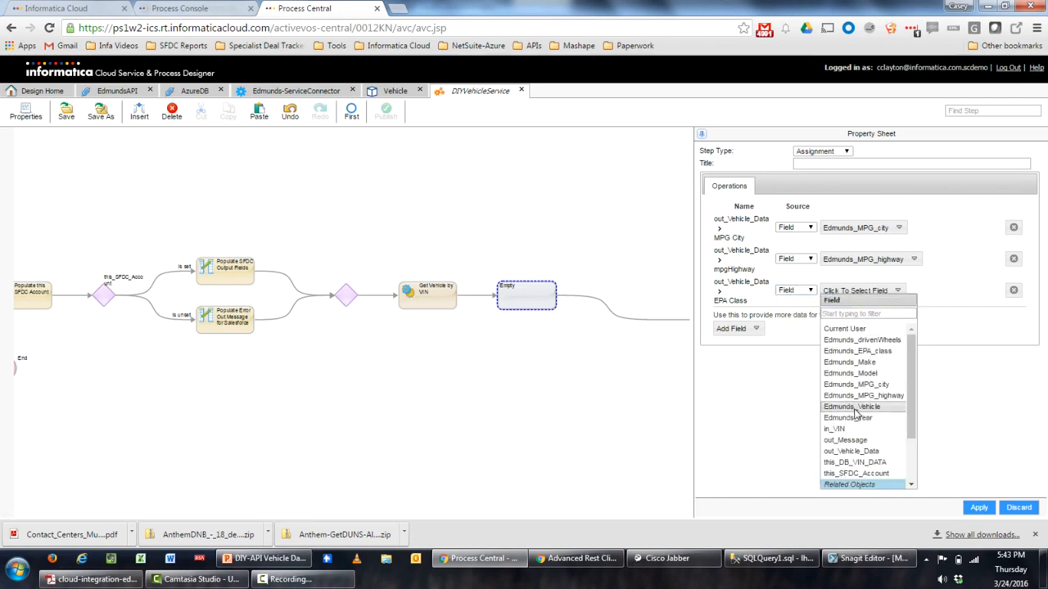
pyautogui.click(883, 351)
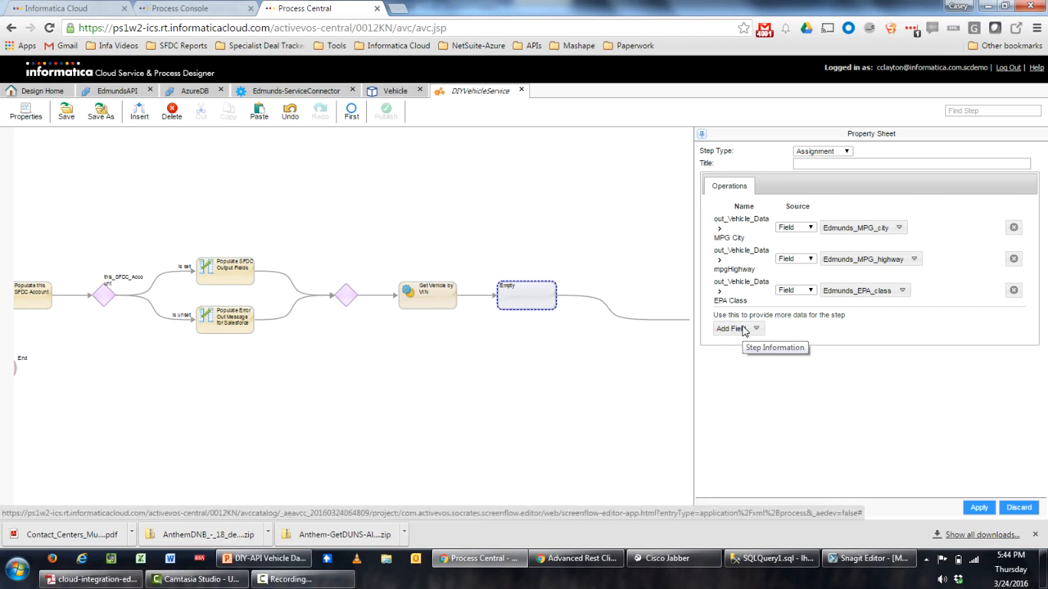
# Title the assignment 'Populate Output WS Fields' and delete the empty step after it
pyautogui.click(836, 163)
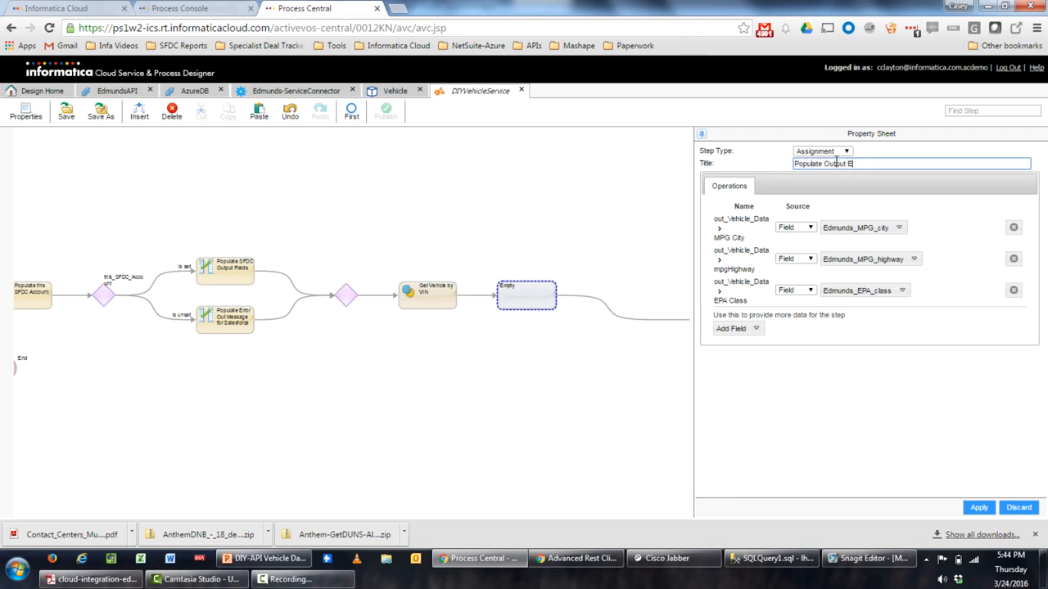
pyautogui.write('s')
pyautogui.click(979, 508)
pyautogui.moveTo(633, 404); pyautogui.dragTo(474, 409)
pyautogui.click(473, 309)
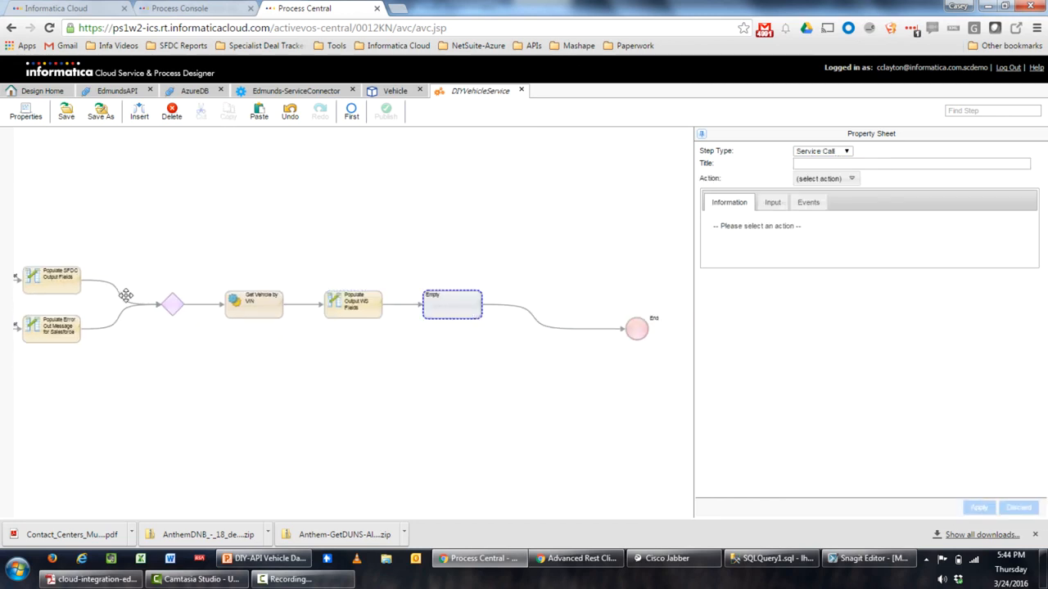
pyautogui.click(172, 110)
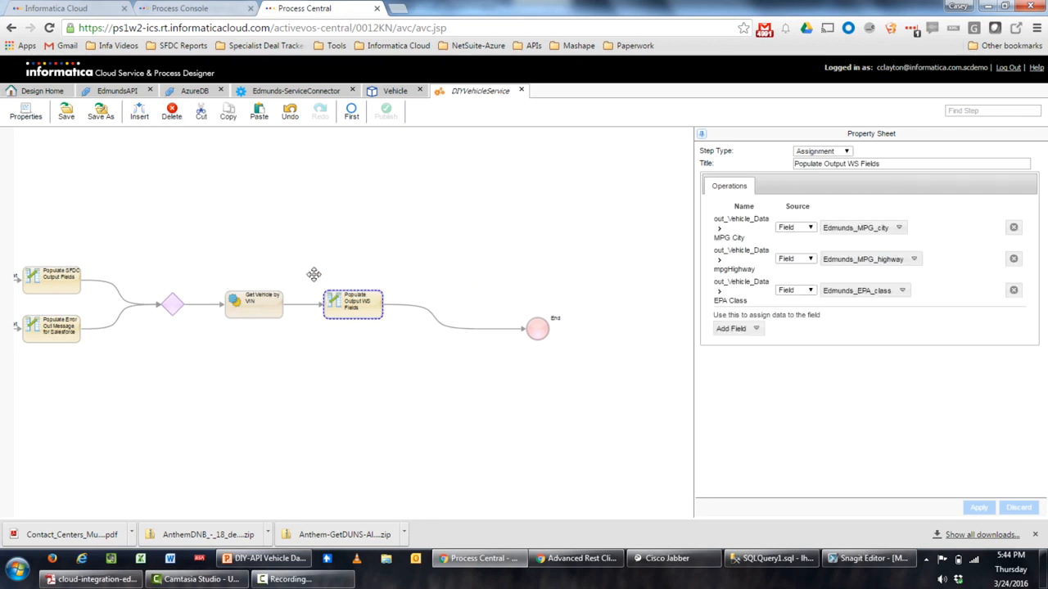
# Save and publish the DIYVehicleService process
pyautogui.moveTo(181, 231); pyautogui.dragTo(390, 238)
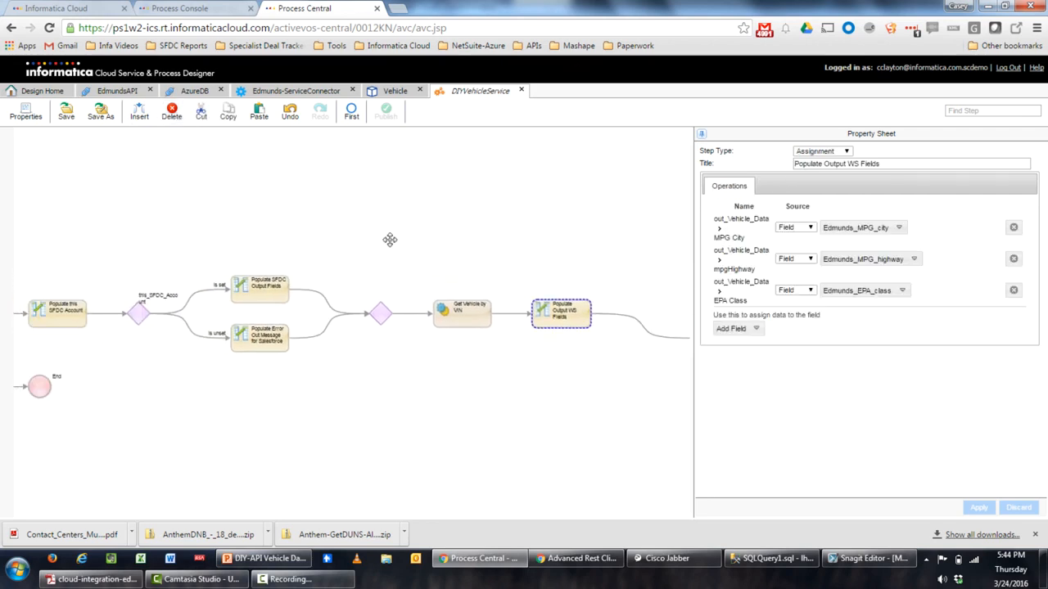
pyautogui.click(67, 114)
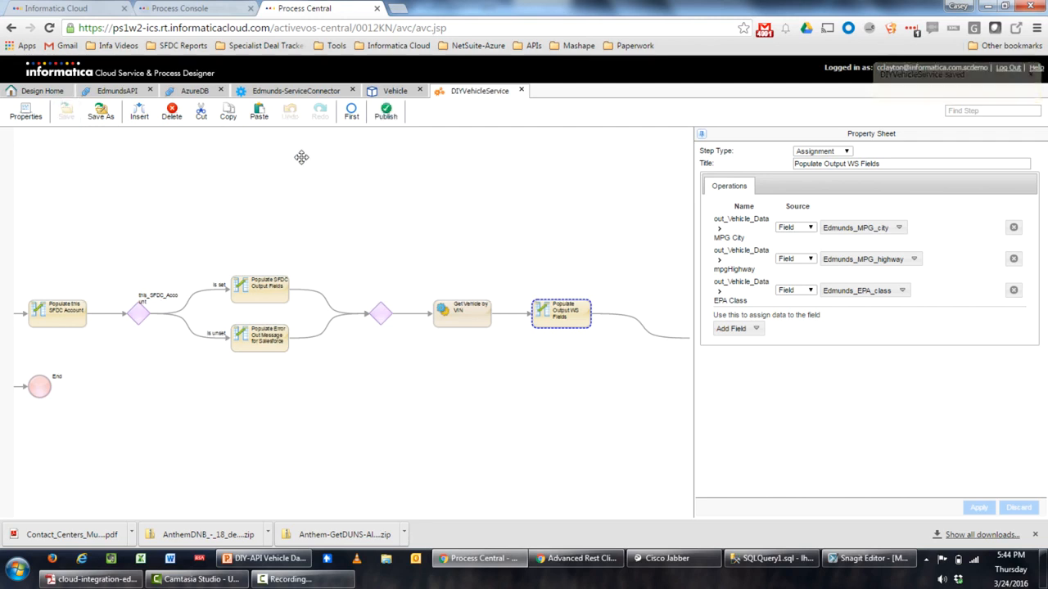
pyautogui.moveTo(166, 248); pyautogui.dragTo(438, 211)
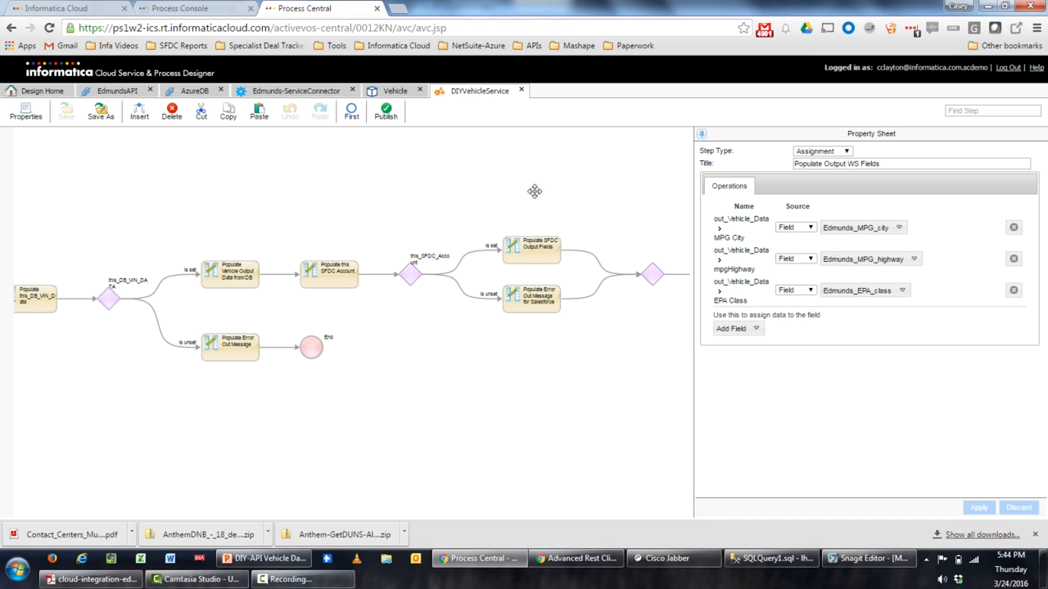
pyautogui.moveTo(532, 190); pyautogui.dragTo(292, 204)
pyautogui.moveTo(574, 175); pyautogui.dragTo(376, 183)
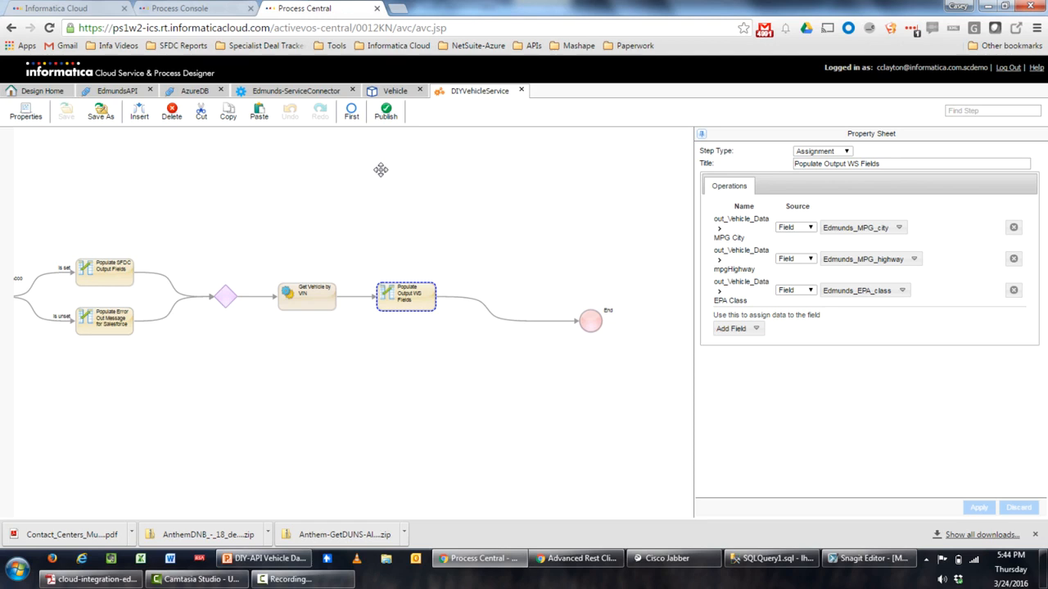
pyautogui.click(386, 115)
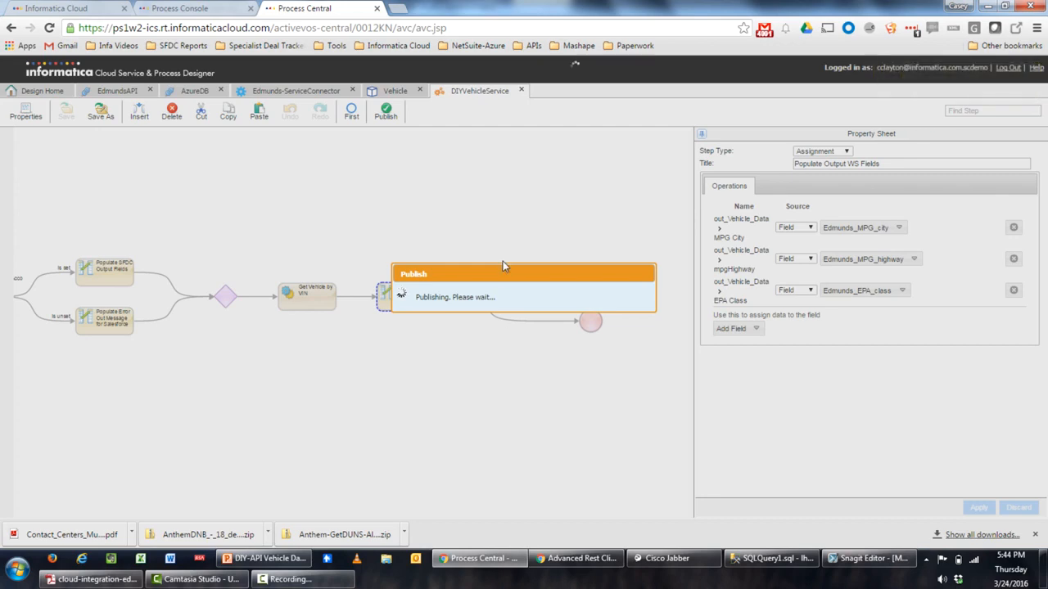
pyautogui.click(163, 6)
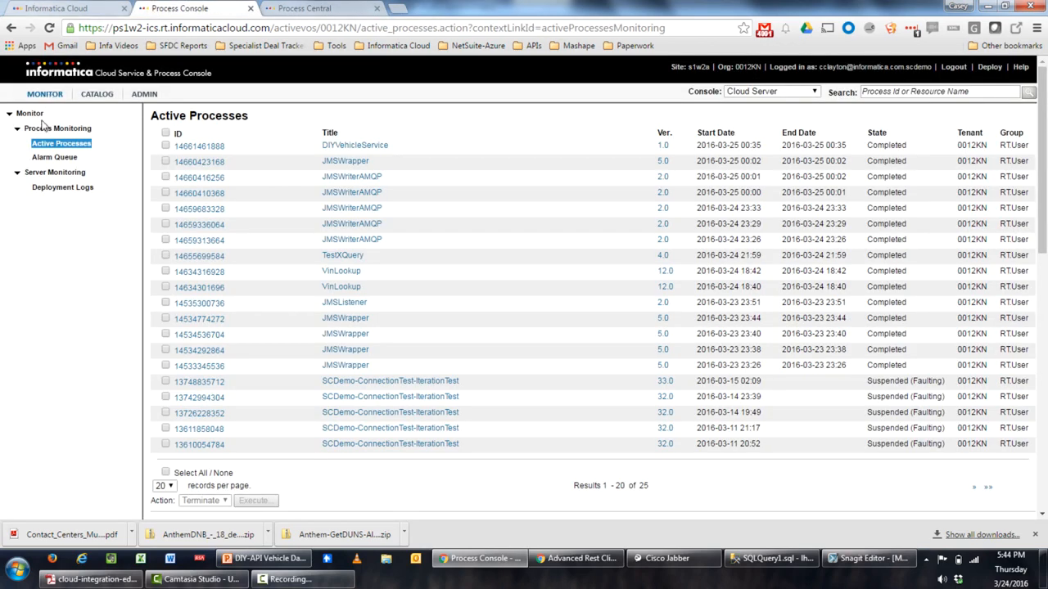
pyautogui.click(49, 144)
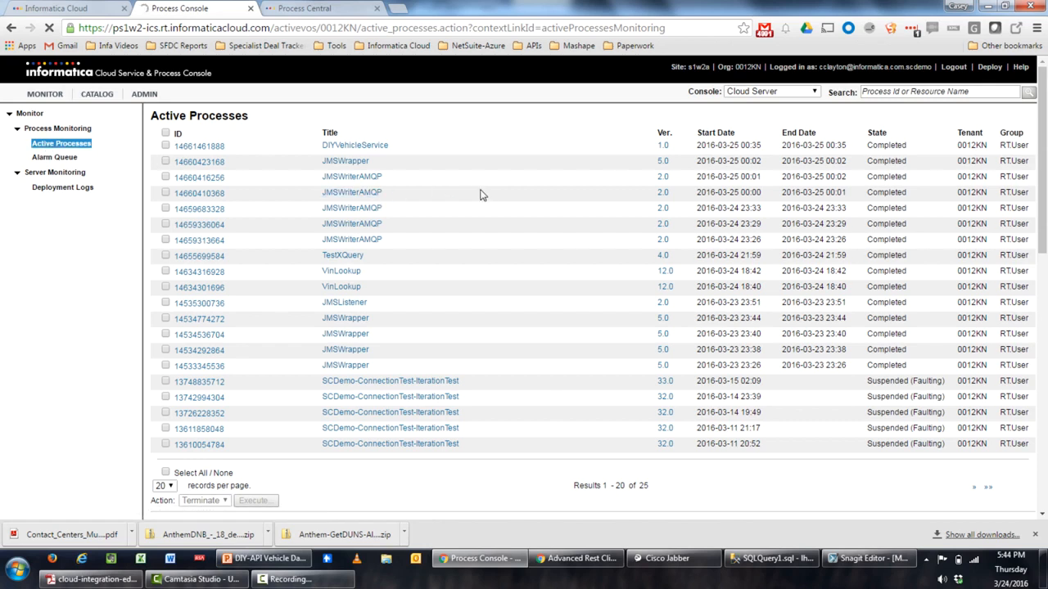
pyautogui.click(333, 7)
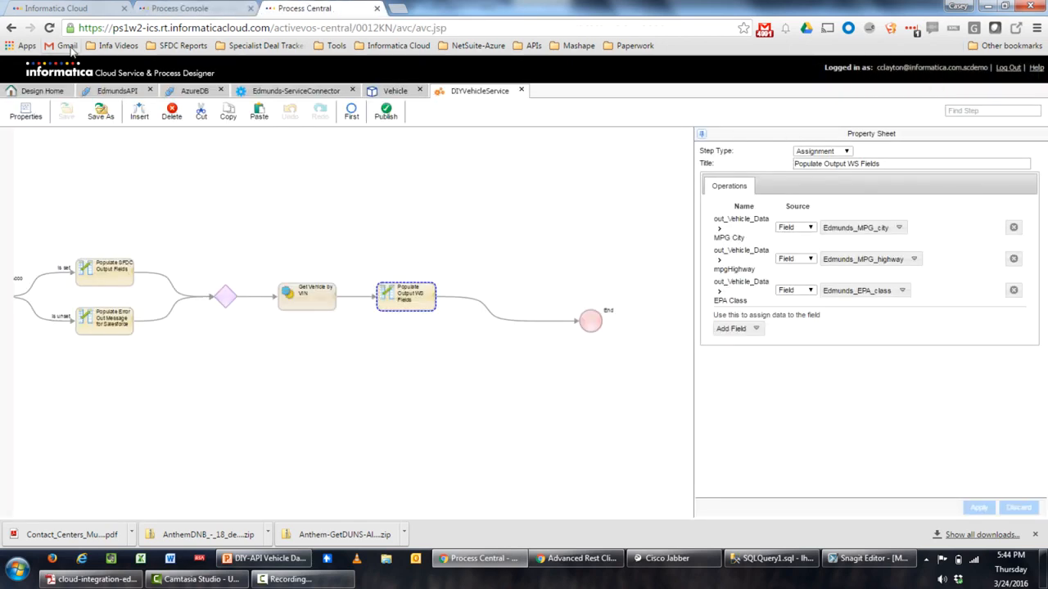
# Set DIYVehicleService's Advanced tracing level to Verbose, then save and republish it
pyautogui.click(30, 111)
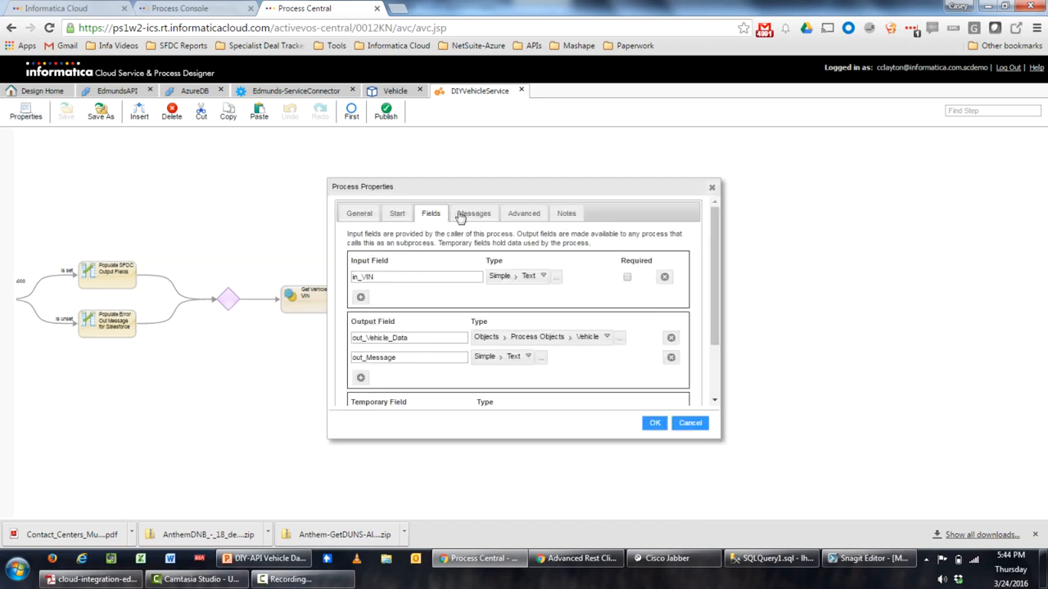
pyautogui.click(521, 213)
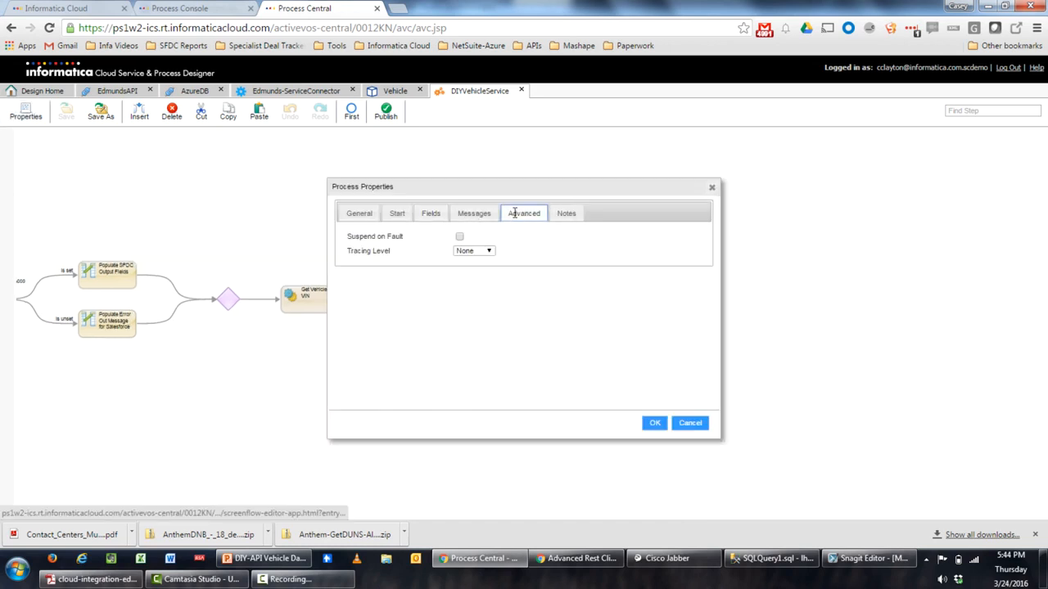
pyautogui.click(463, 252)
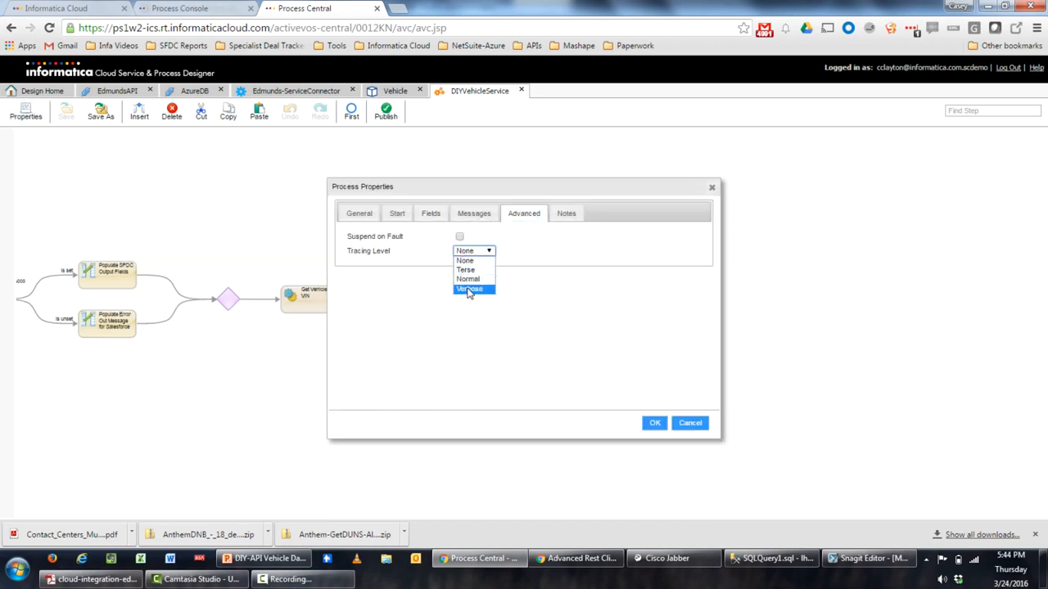
pyautogui.click(469, 289)
pyautogui.click(654, 423)
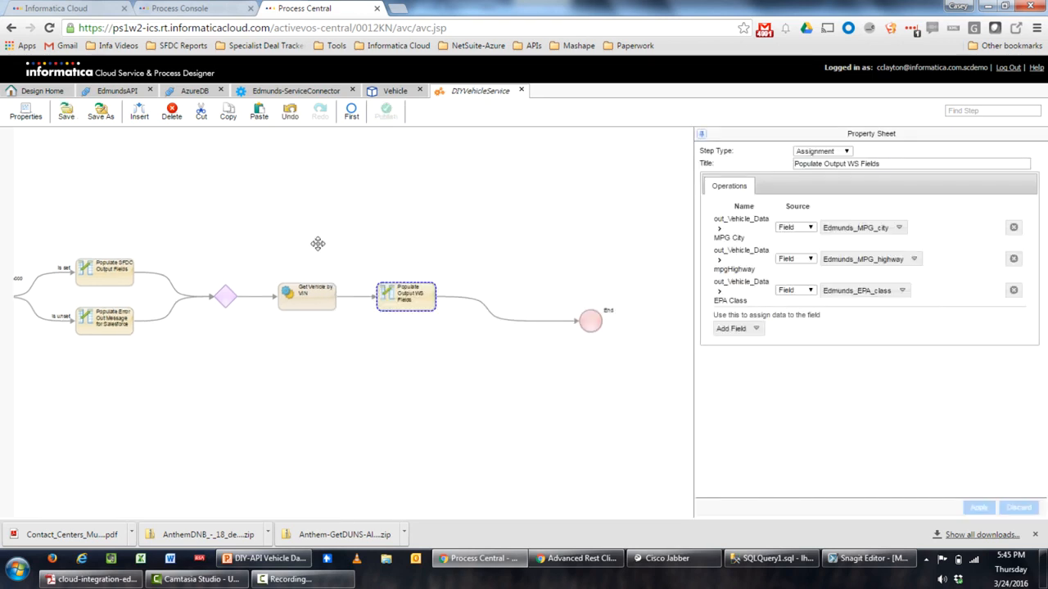
pyautogui.click(66, 115)
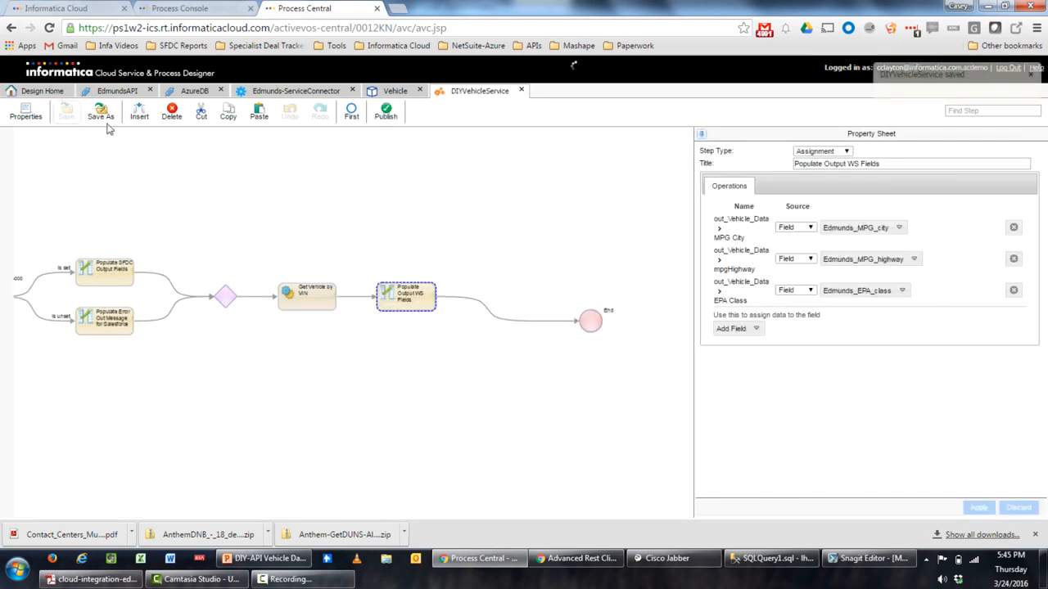
pyautogui.click(388, 117)
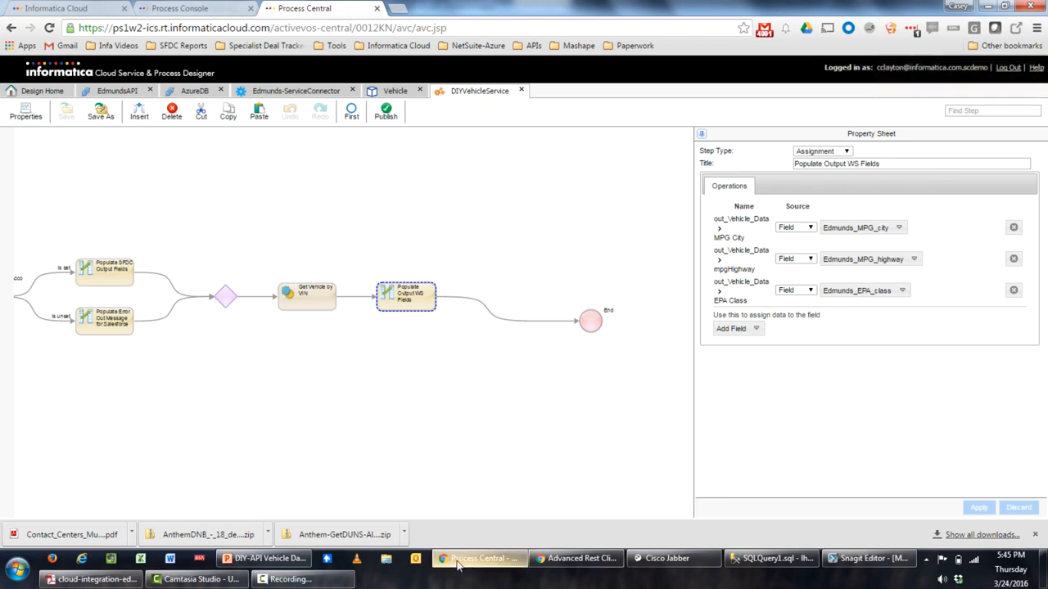
# Send the VIN POST request to DIYVehicleService; out_Vehicle_Data returns a 2001 BMW X5 3.0I, mpgCity 14
pyautogui.click(573, 503)
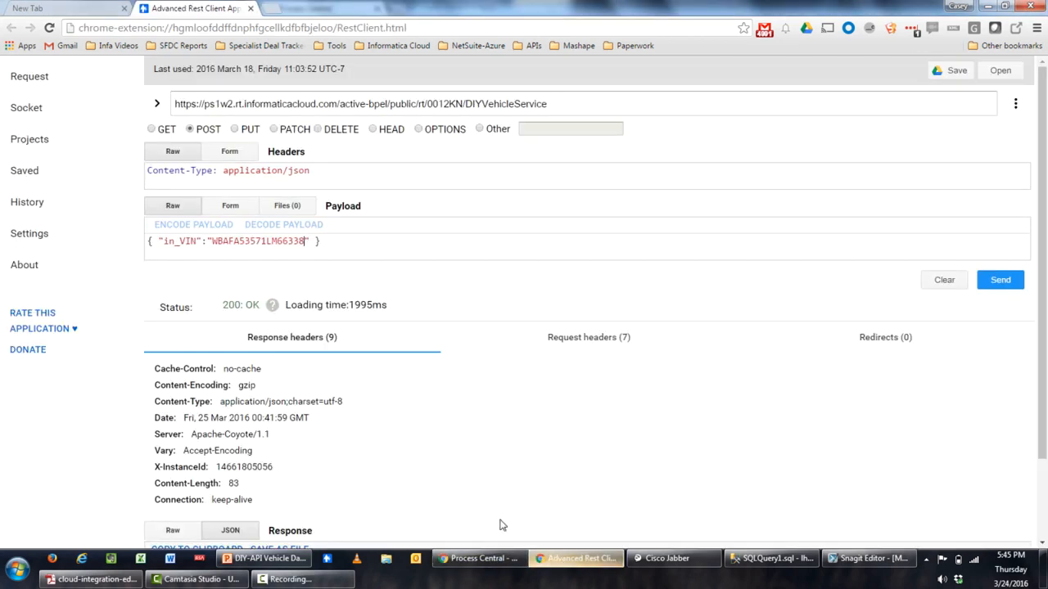
pyautogui.scroll(-1, 451, 451)
pyautogui.scroll(1, 445, 461)
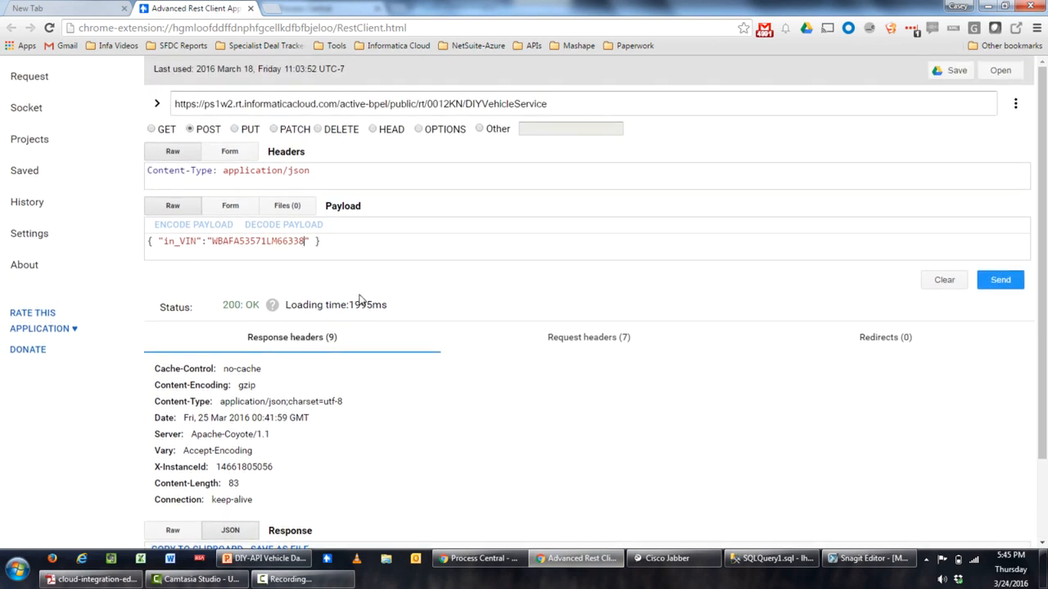
pyautogui.click(1000, 281)
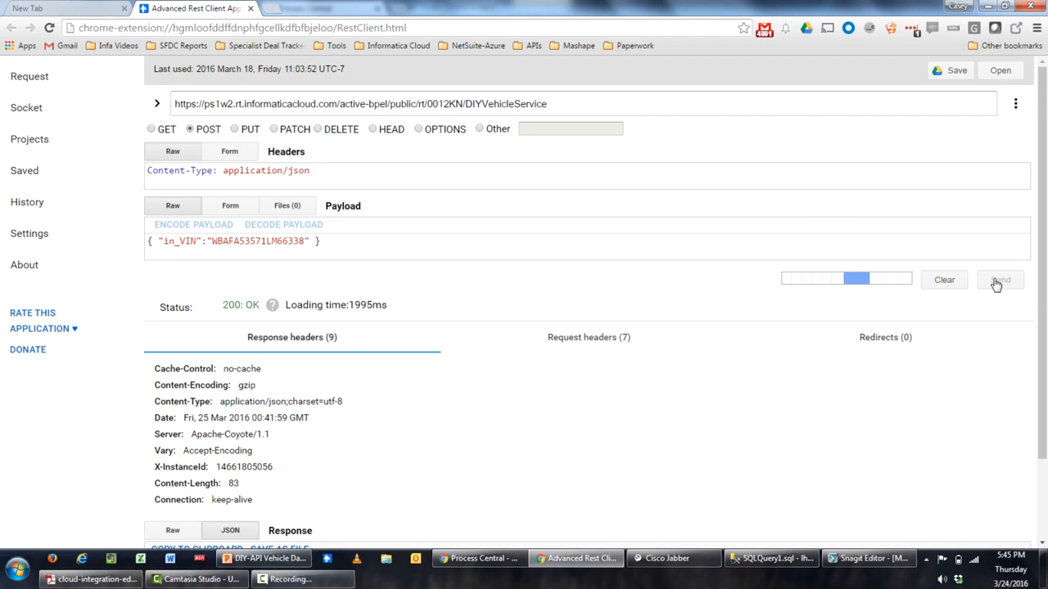
pyautogui.scroll(-1, 742, 153)
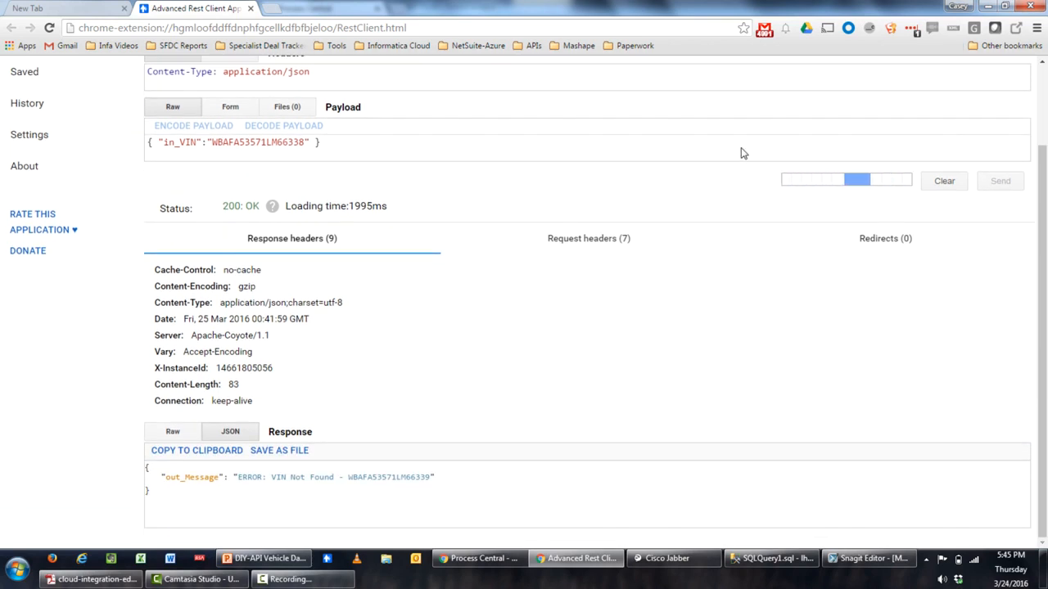
pyautogui.scroll(-5, 553, 174)
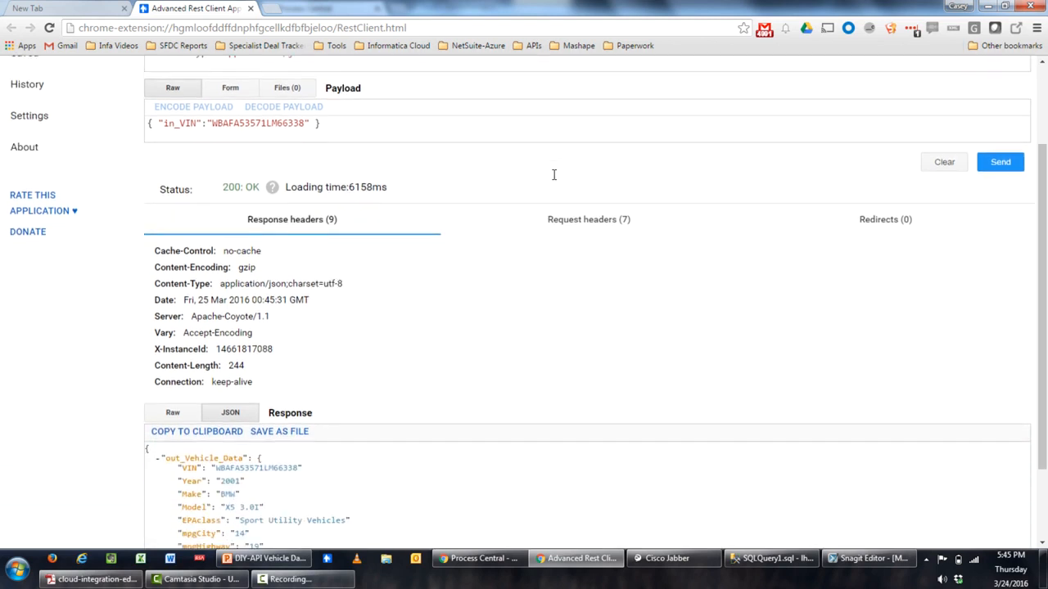